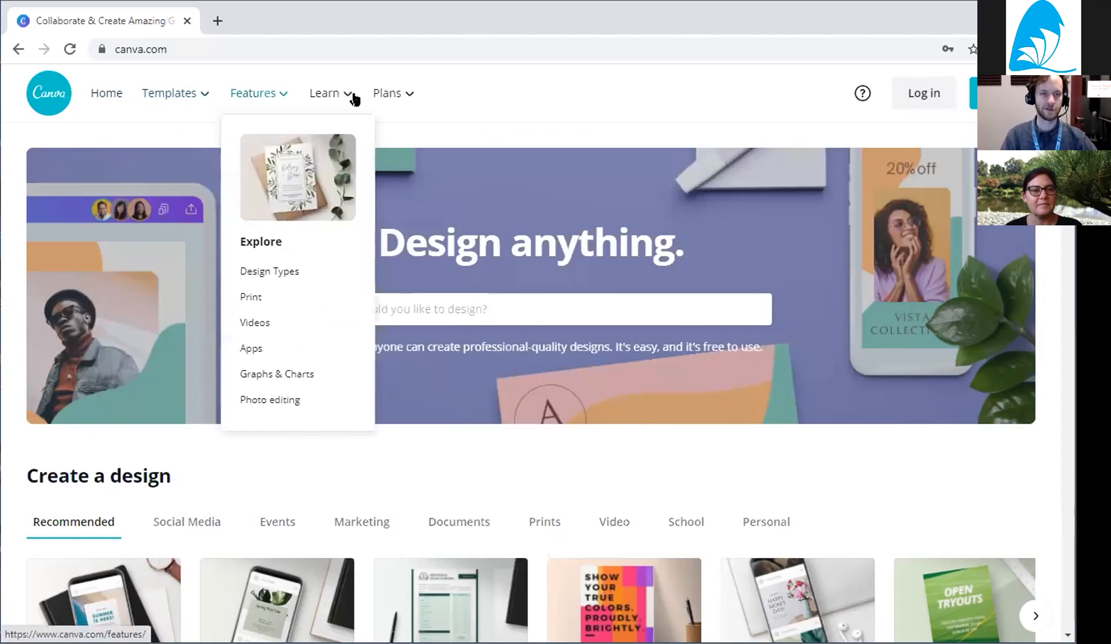
Open the invitation templates collection and browse the available designs.
mouse_move(174, 93)
left_click(269, 274)
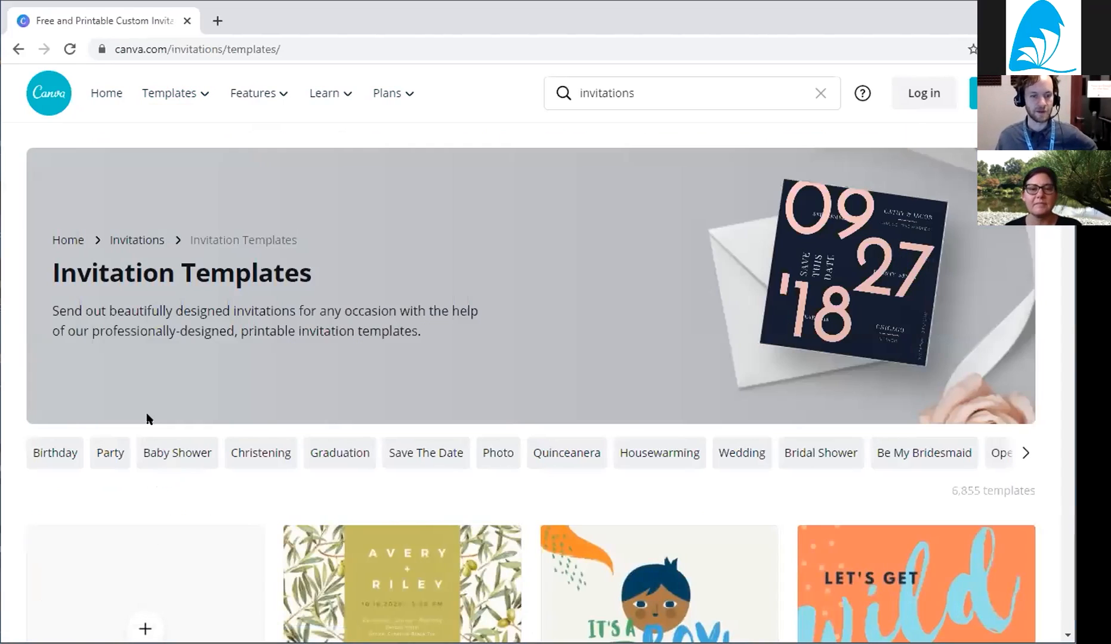
scroll(148, 423, "down", 5)
scroll(597, 429, "down", 2)
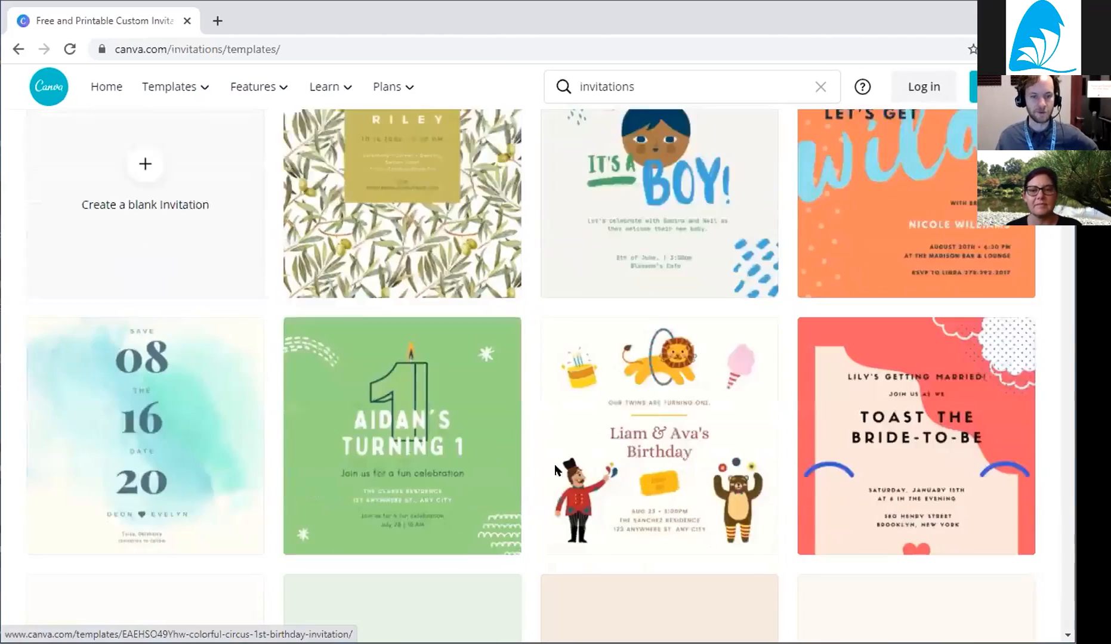
scroll(554, 469, "down", 2)
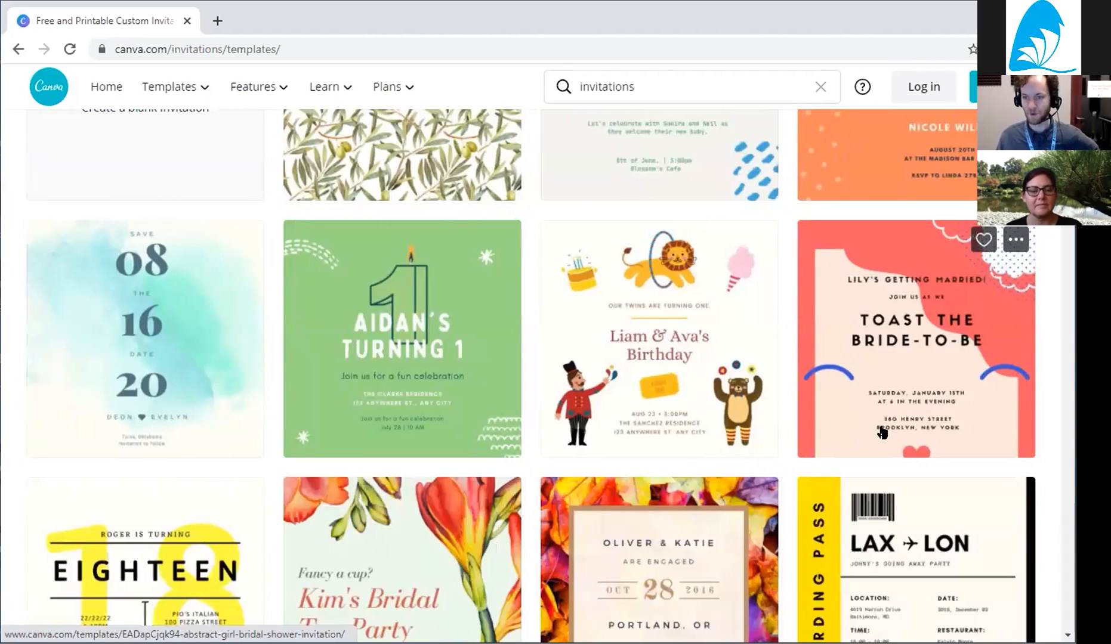
Preview the Yellow and Black Lines Boarding Pass Invitation template and return to the template list.
scroll(856, 367, "down", 3)
left_click(861, 374)
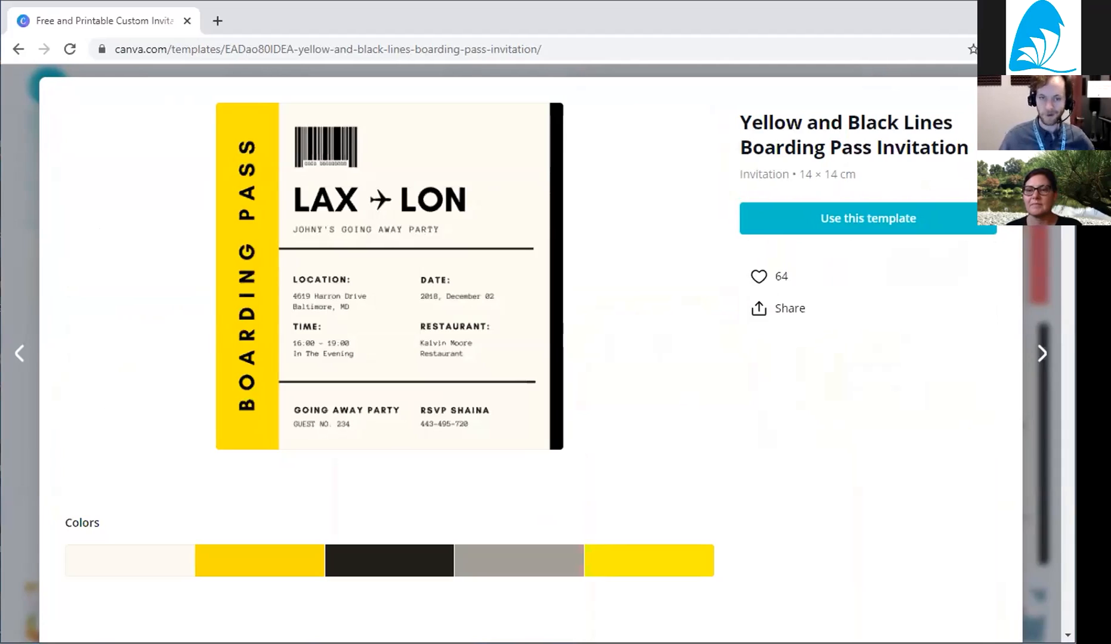
key("Escape")
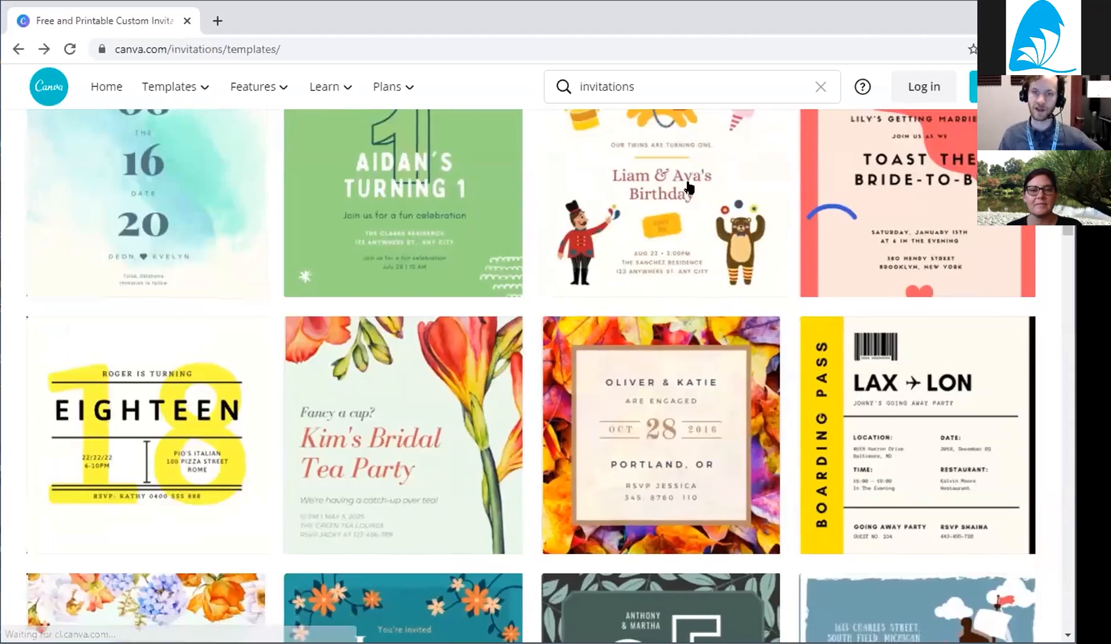
Log in to the account with the prefilled e-mail and password and go to the home page.
scroll(558, 268, "up", 10)
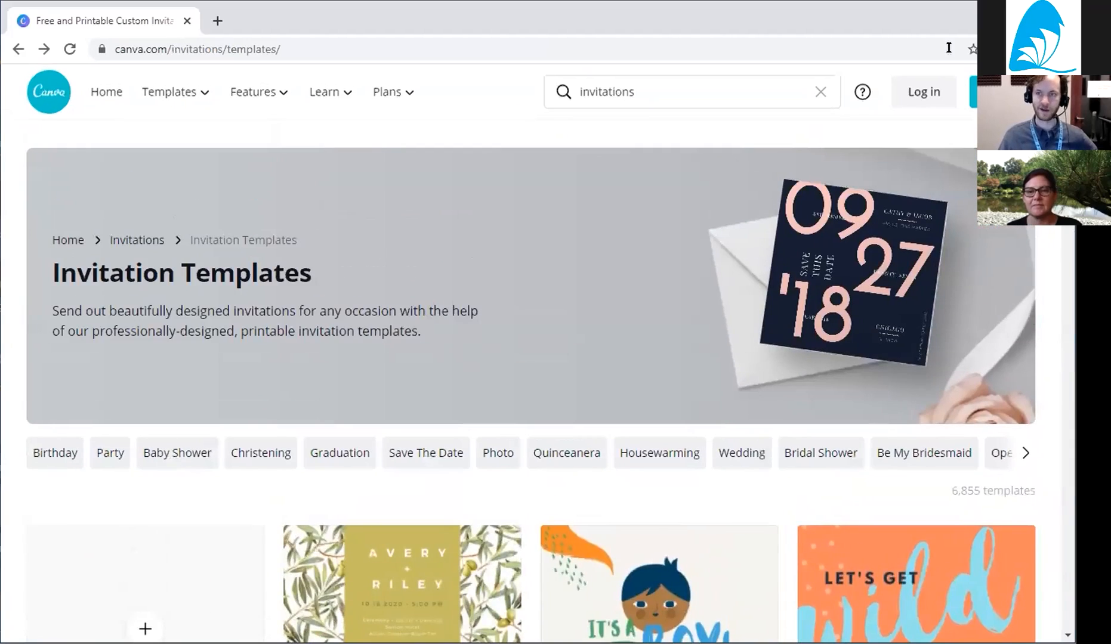
left_click(921, 91)
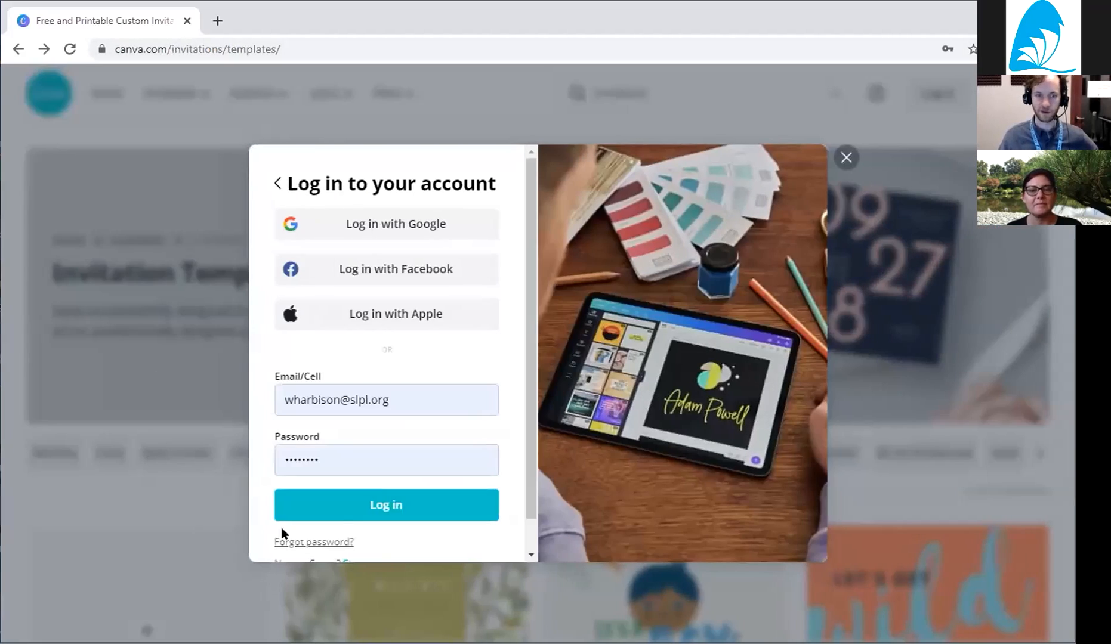
left_click(373, 503)
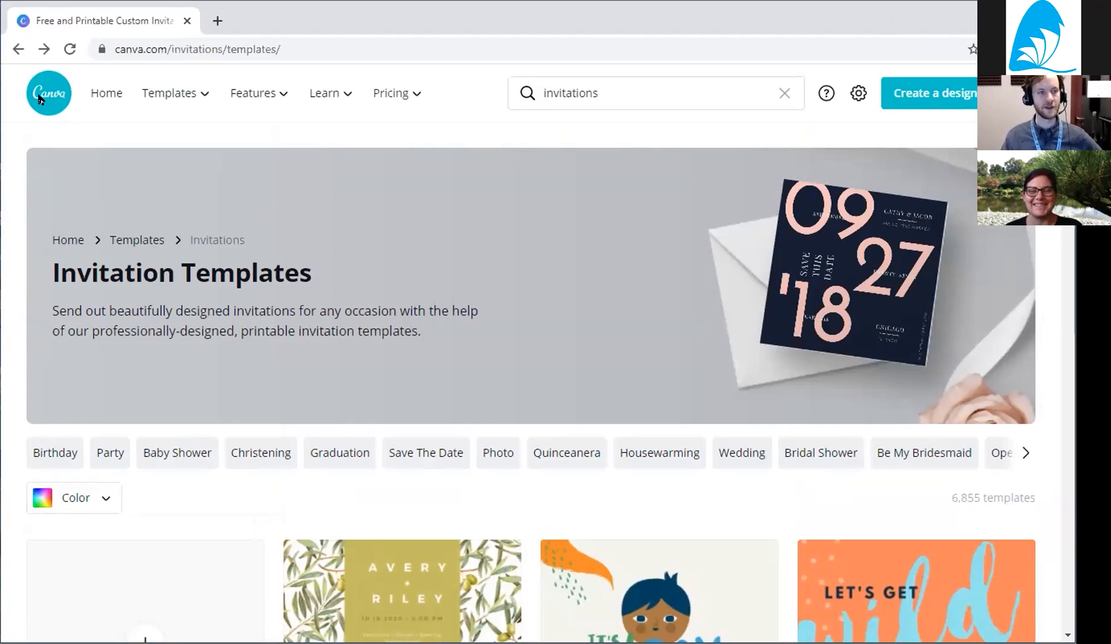
left_click(109, 91)
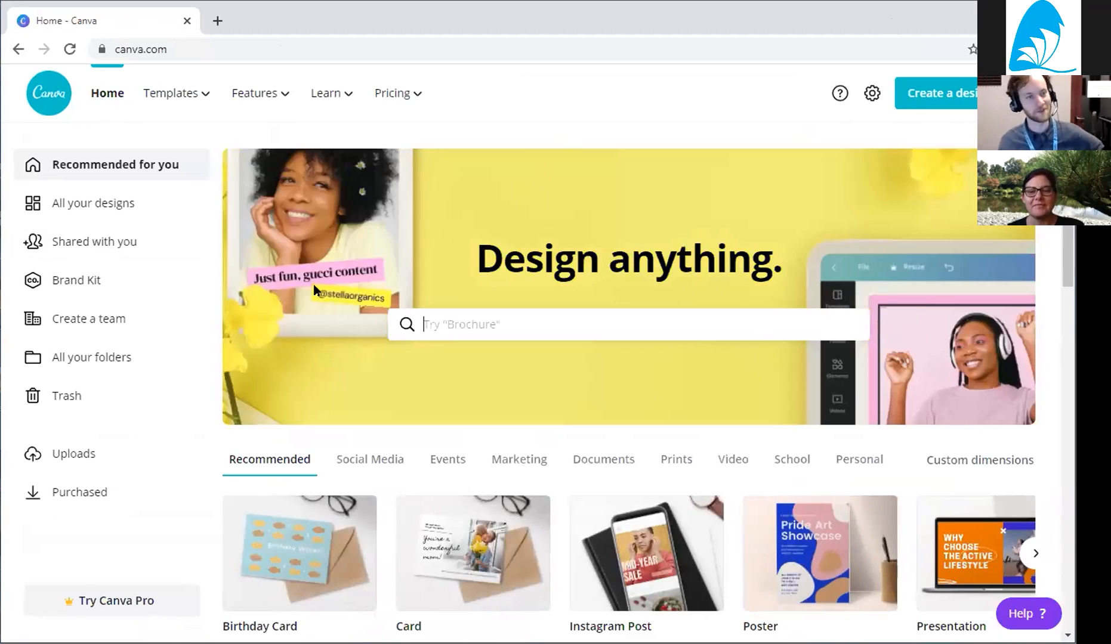
Look over the home page's recommended design types, recent designs and Instagram post templates.
scroll(416, 389, "down", 3)
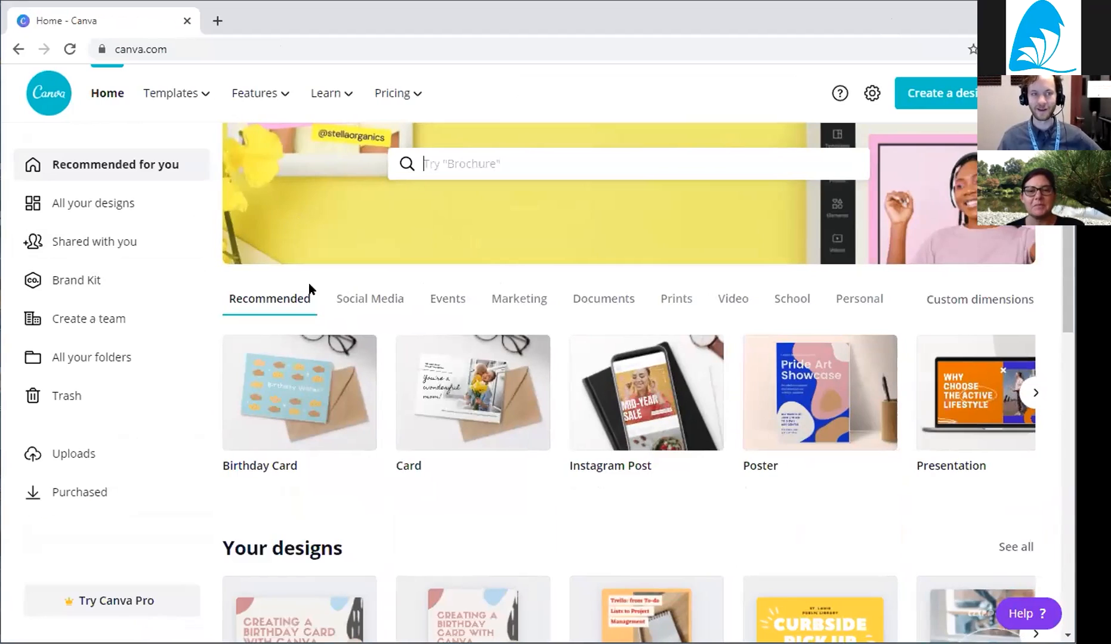
scroll(618, 196, "up", 3)
scroll(725, 360, "down", 6)
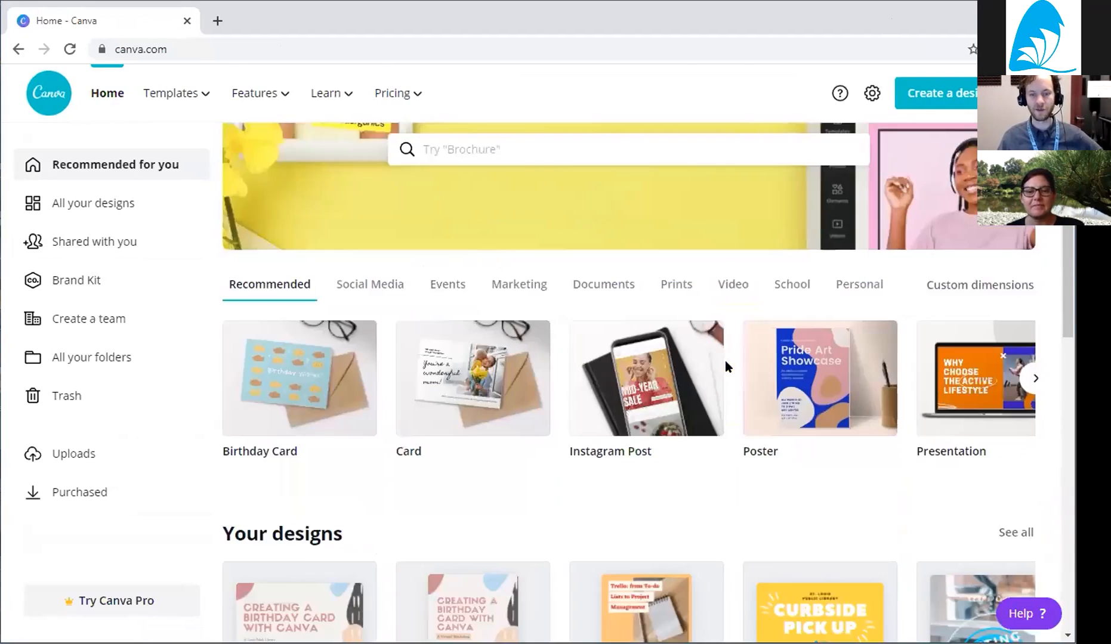
scroll(409, 434, "down", 10)
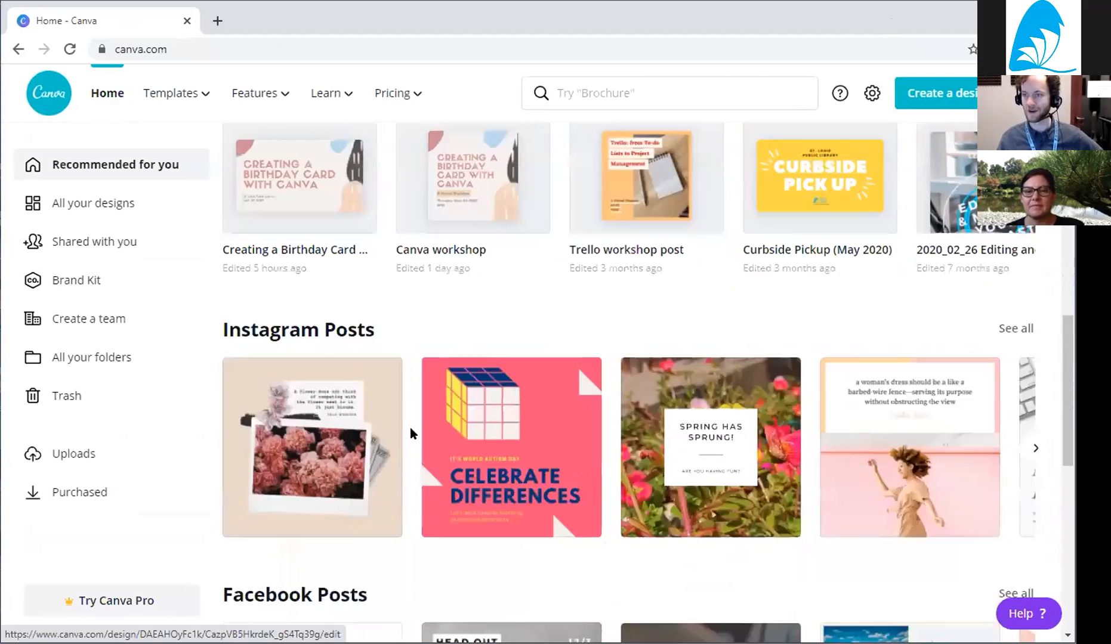
scroll(431, 439, "up", 15)
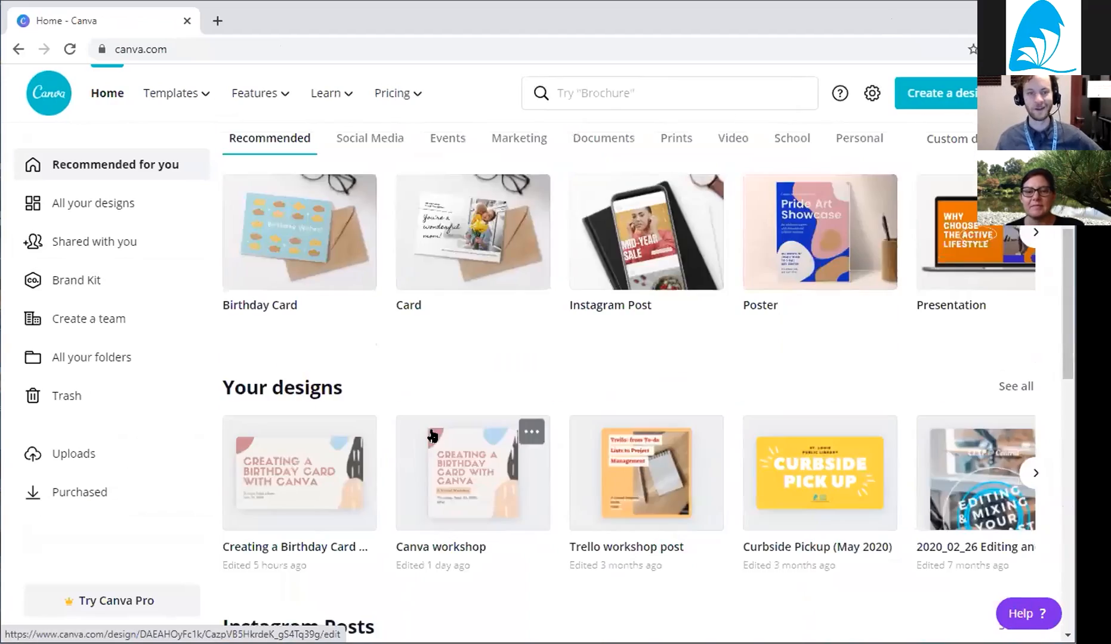
scroll(449, 443, "down", 7)
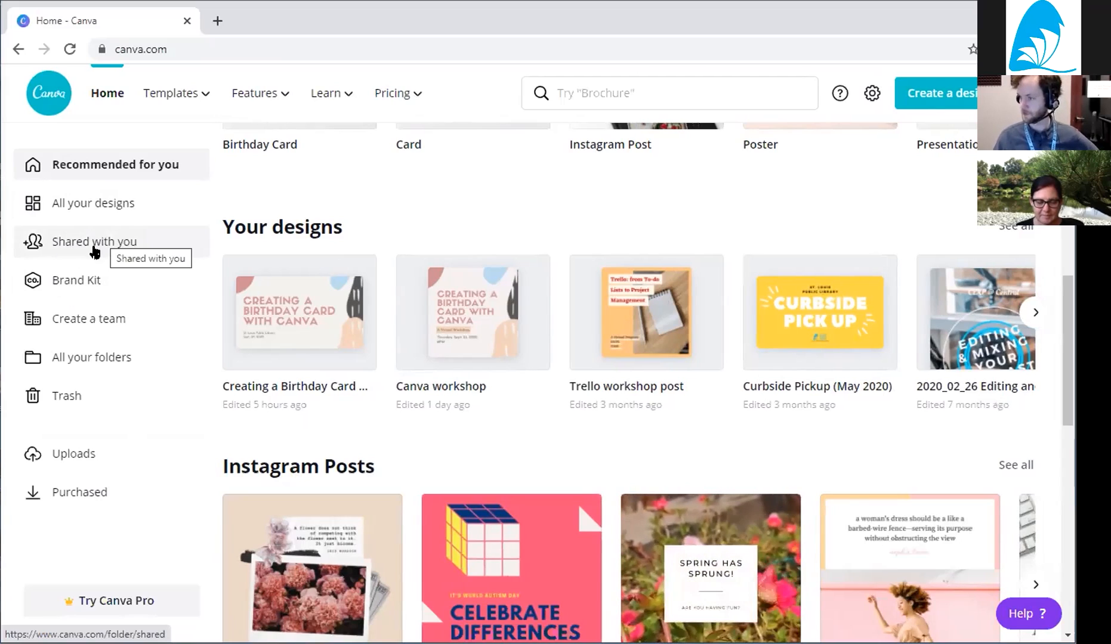
Show all of the account's designs and look through the whole collection.
left_click(102, 215)
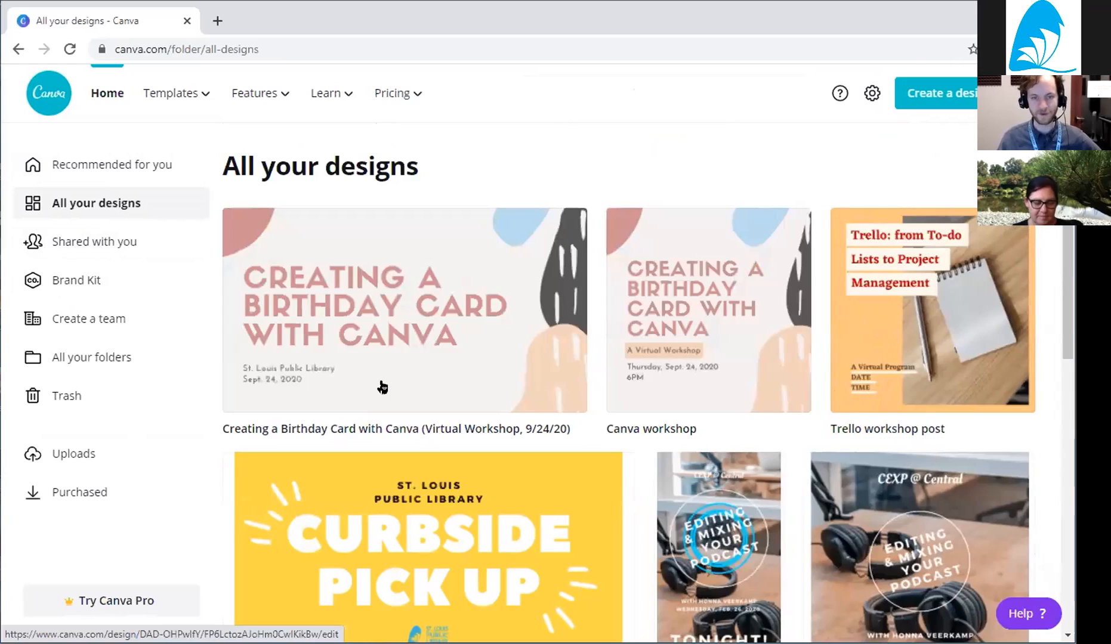
scroll(380, 384, "down", 3)
scroll(736, 289, "down", 7)
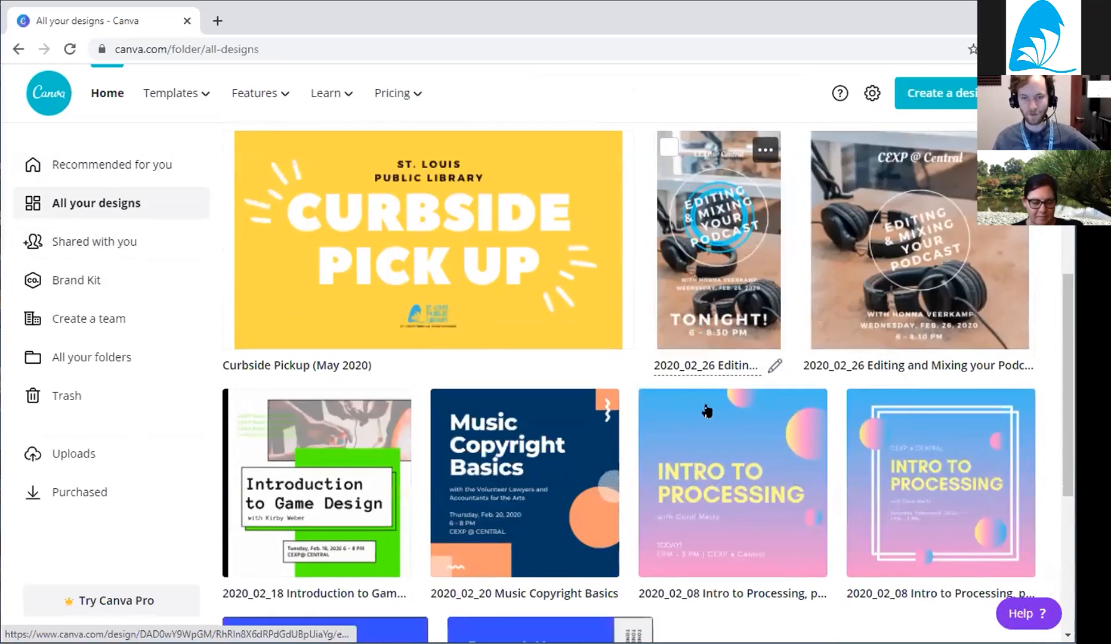
scroll(537, 434, "up", 8)
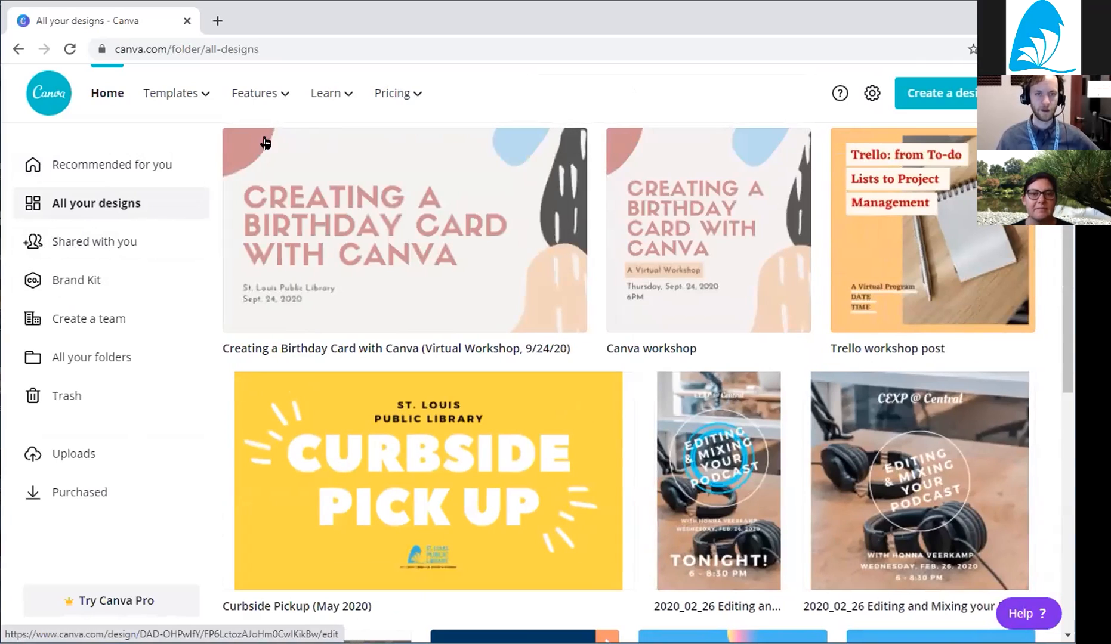
scroll(492, 436, "down", 10)
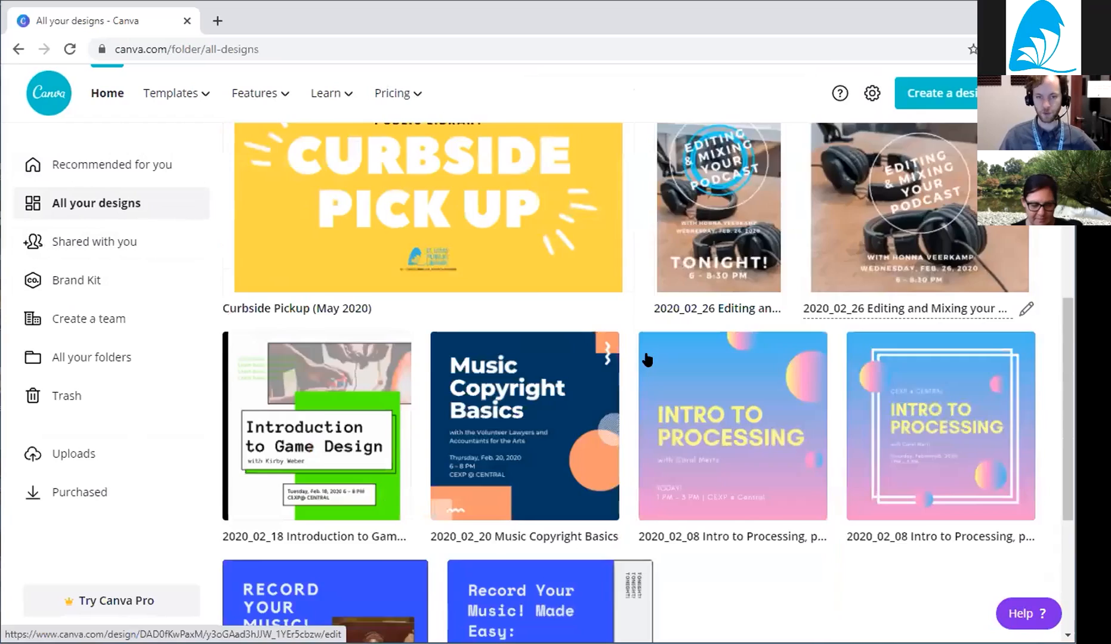
scroll(535, 352, "up", 10)
scroll(561, 325, "down", 10)
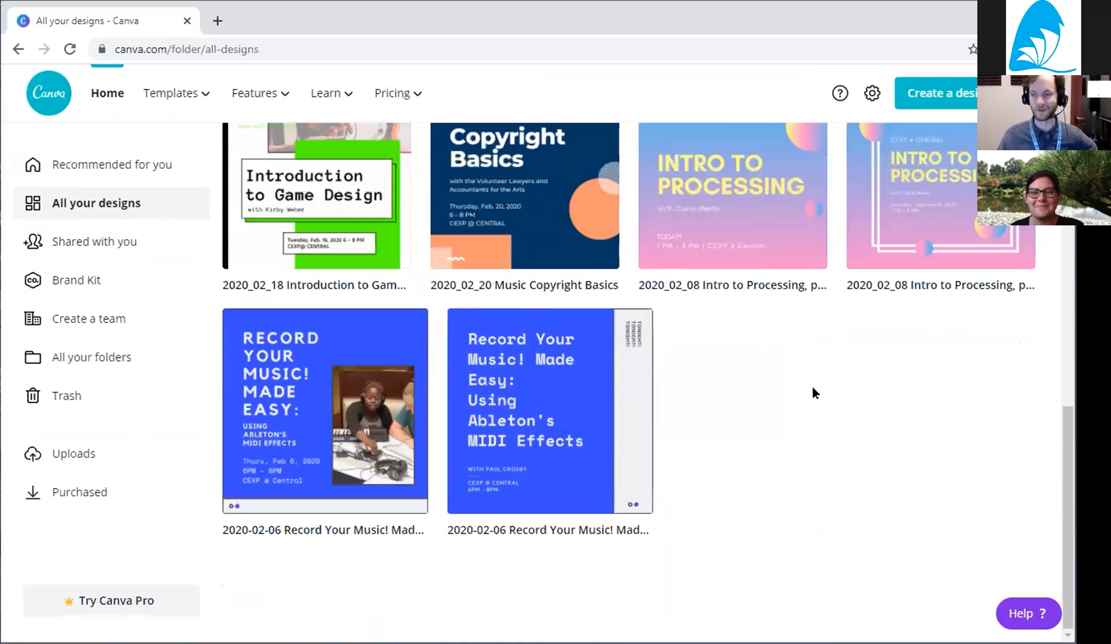
scroll(596, 401, "up", 10)
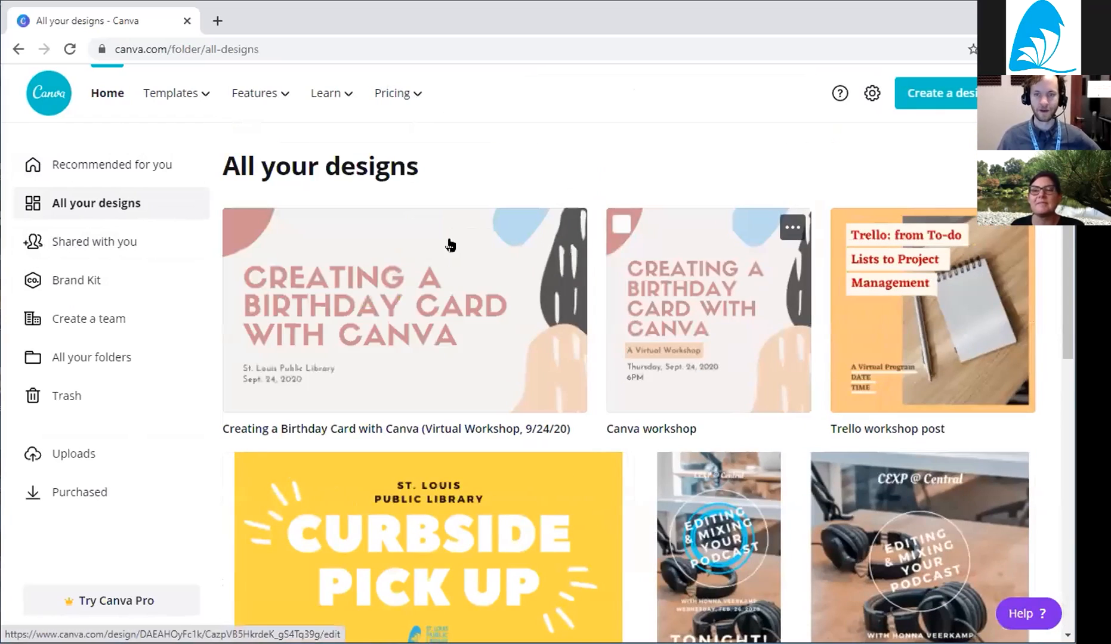
scroll(427, 317, "down", 5)
scroll(434, 315, "up", 5)
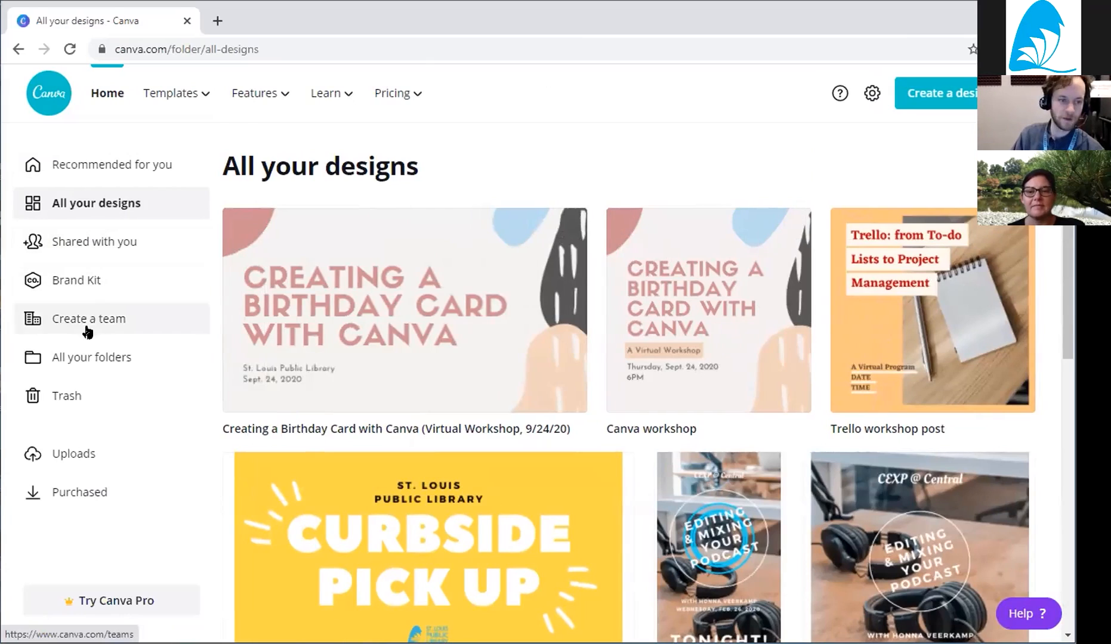
View the account's folders, open the uploads and look through the uploaded images.
left_click(87, 359)
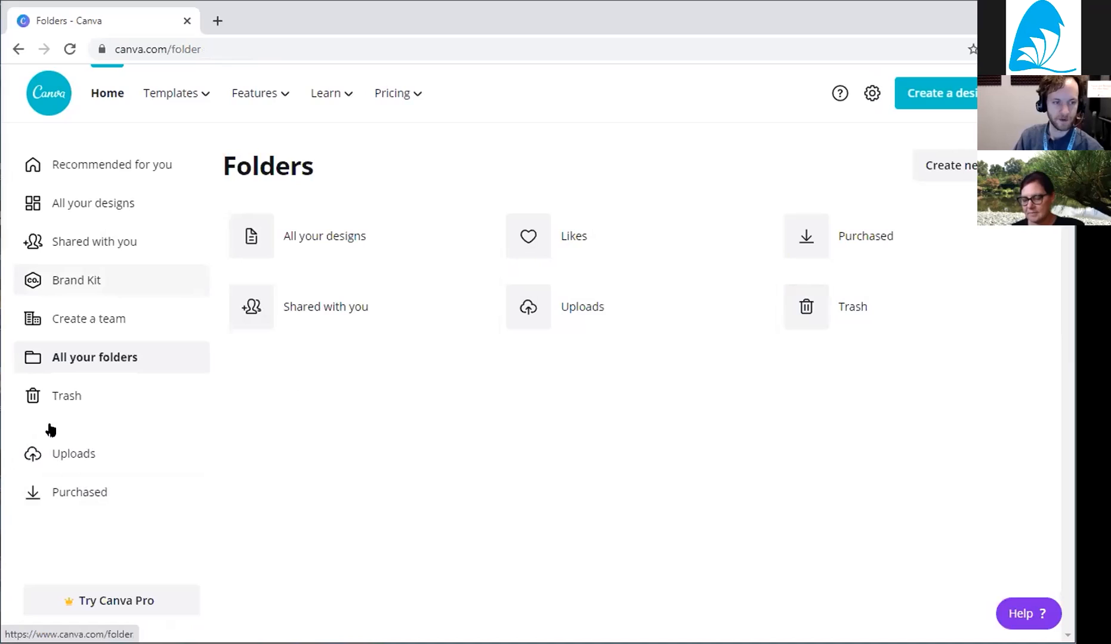
left_click(63, 459)
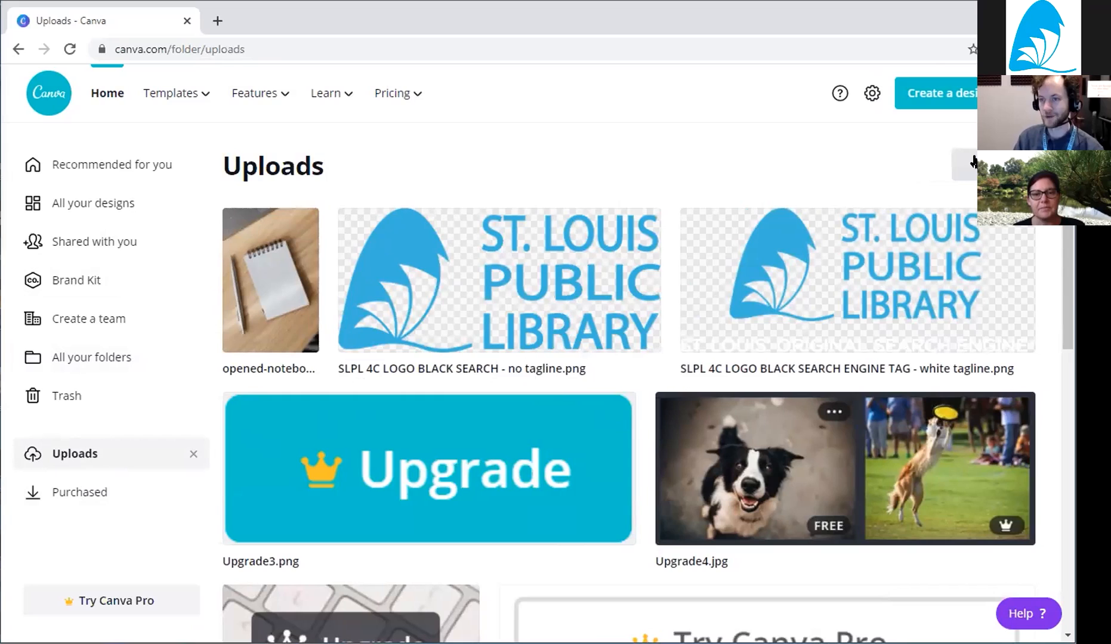
scroll(533, 392, "down", 10)
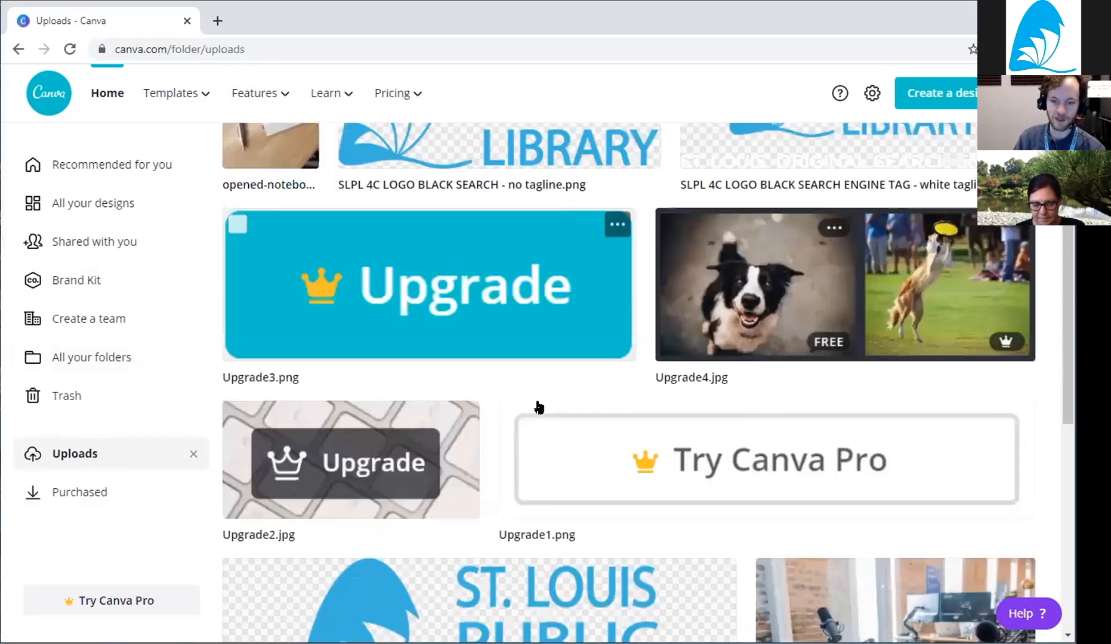
scroll(834, 448, "down", 1)
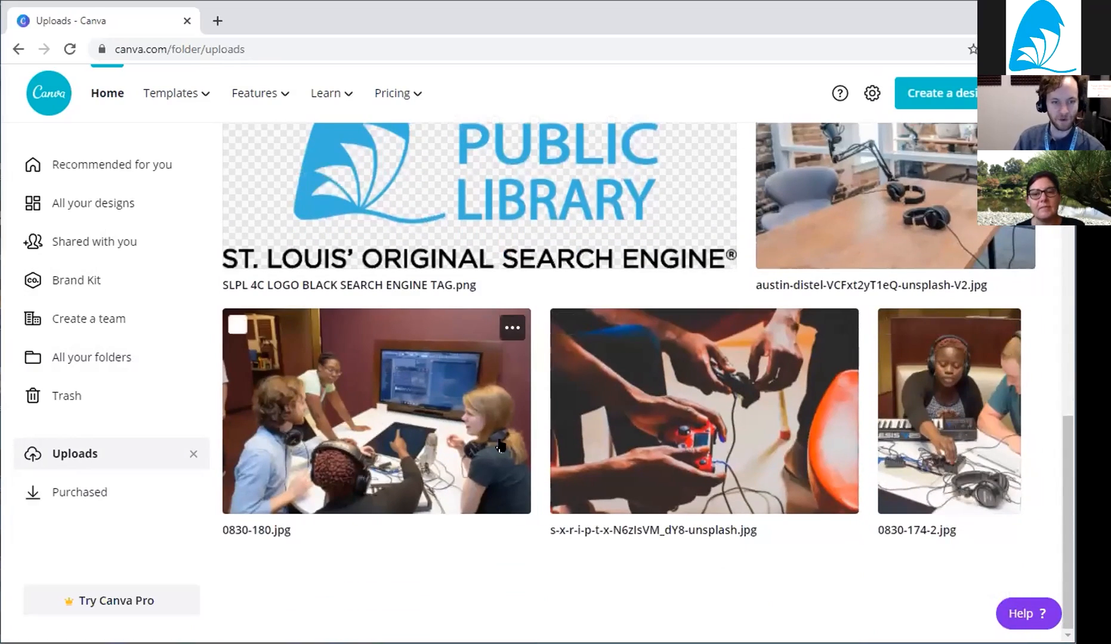
scroll(373, 422, "up", 8)
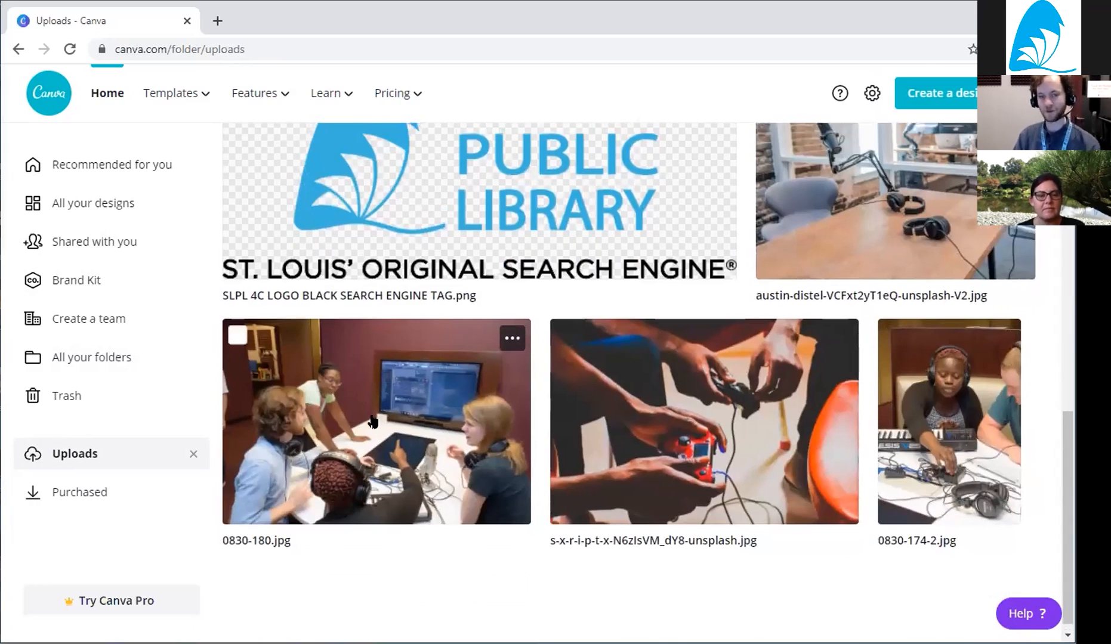
scroll(524, 422, "up", 2)
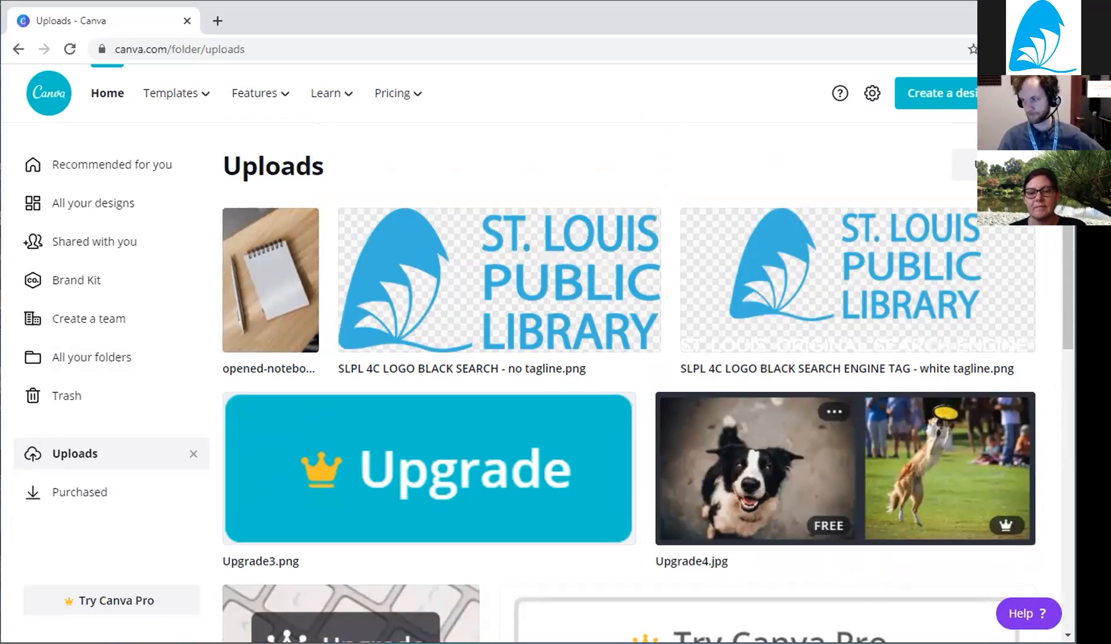
Return to all of the account's designs and open the Canva workshop design for editing.
left_click(110, 162)
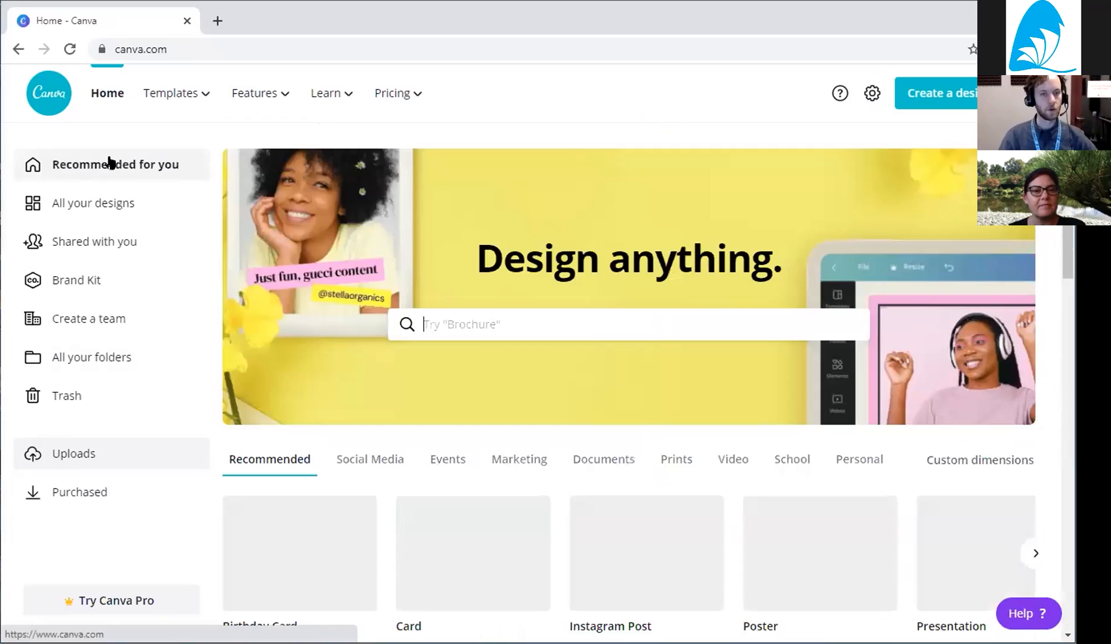
left_click(95, 206)
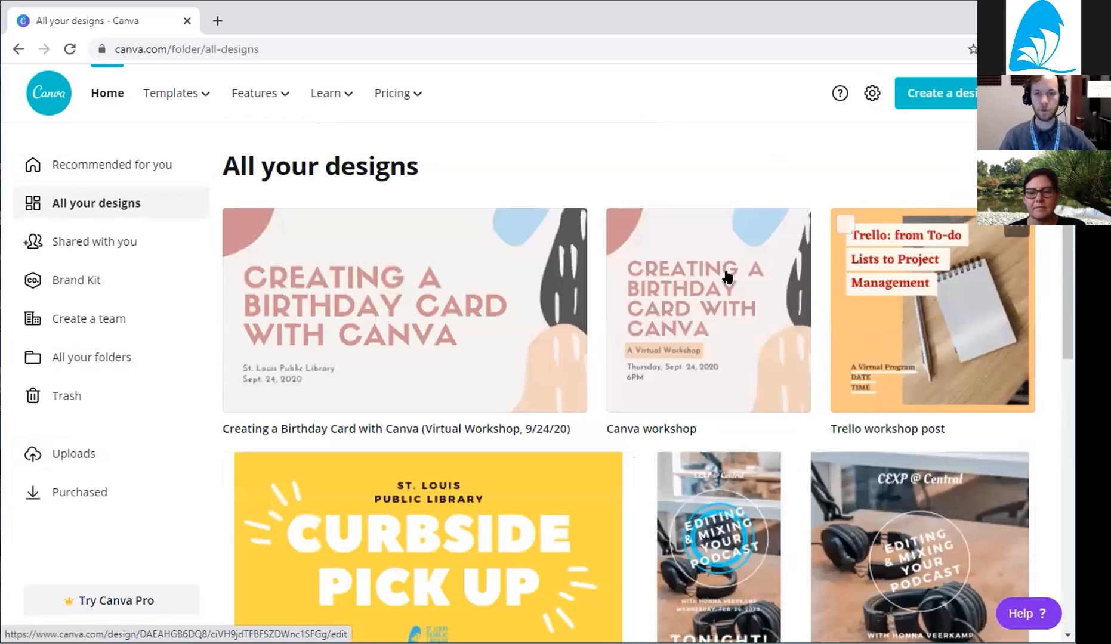
left_click(705, 289)
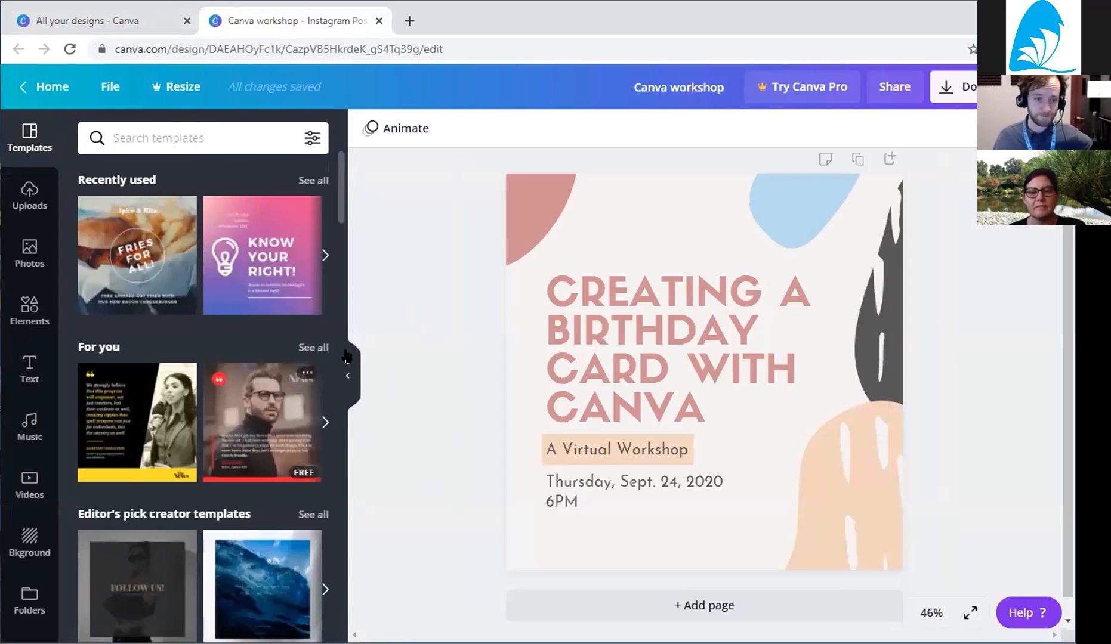
Collapse the editor's side panel, reopen it on the templates and browse the Instagram post categories down to Summer Instagram Post.
left_click(349, 373)
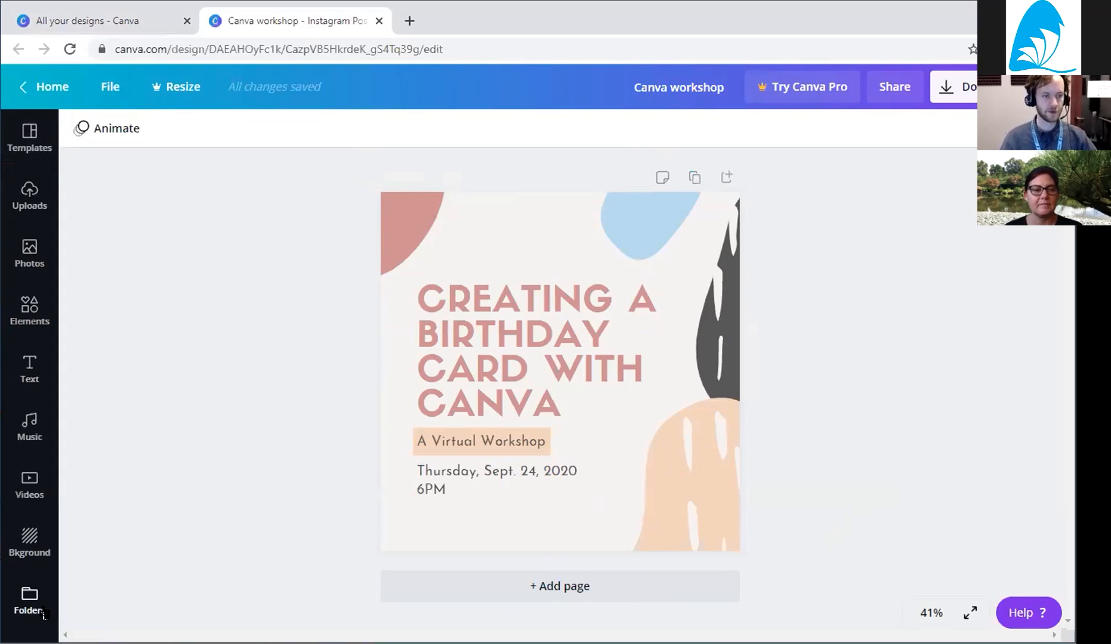
left_click(30, 136)
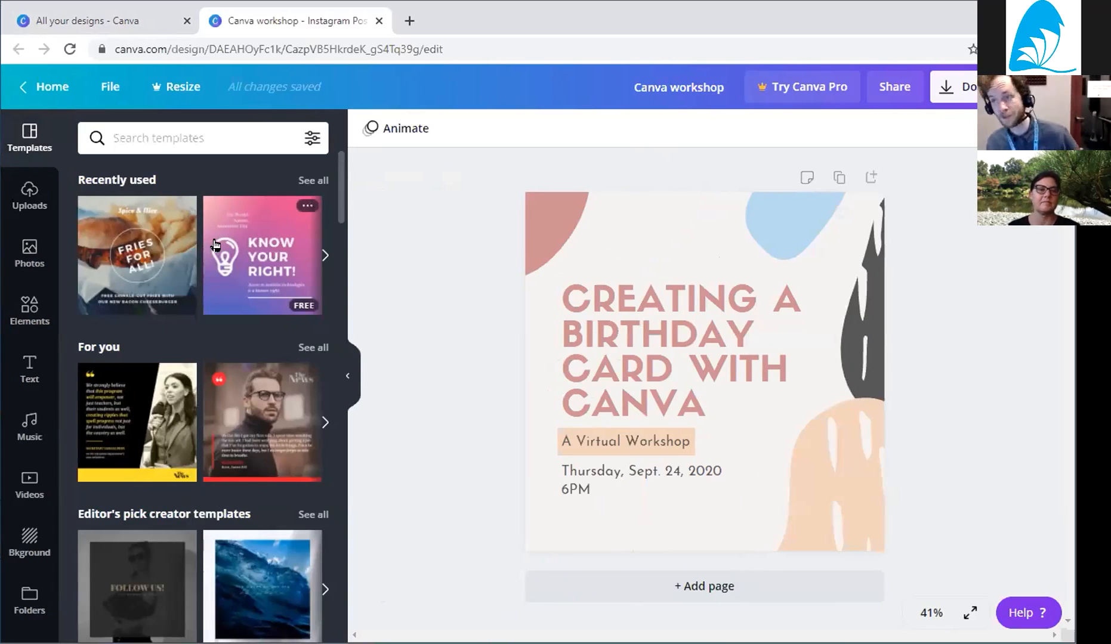
scroll(200, 345, "down", 4)
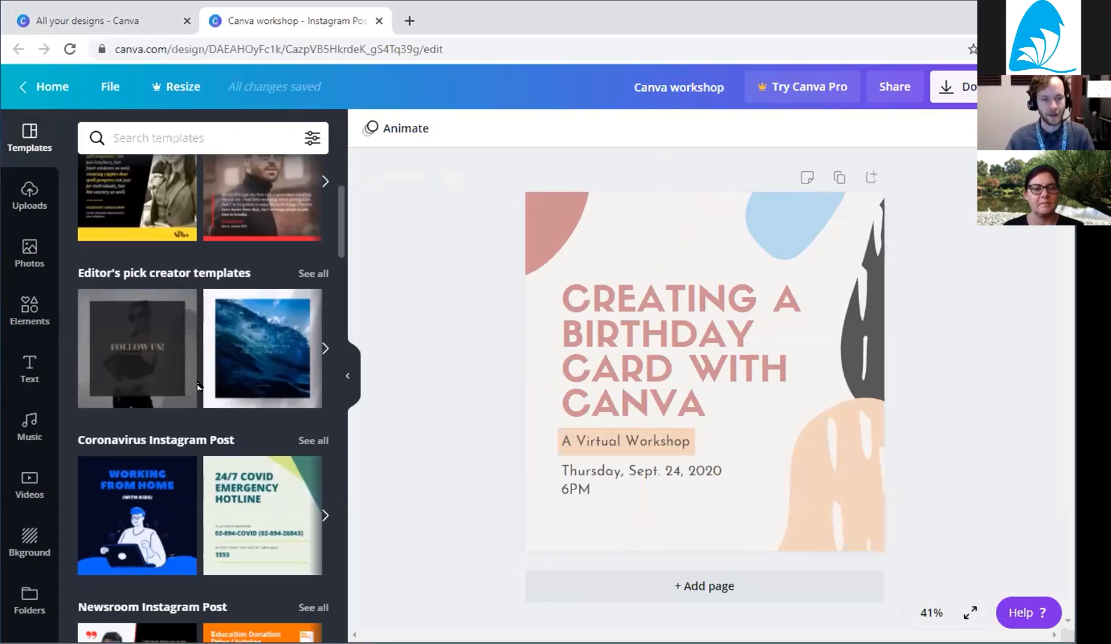
scroll(158, 370, "down", 5)
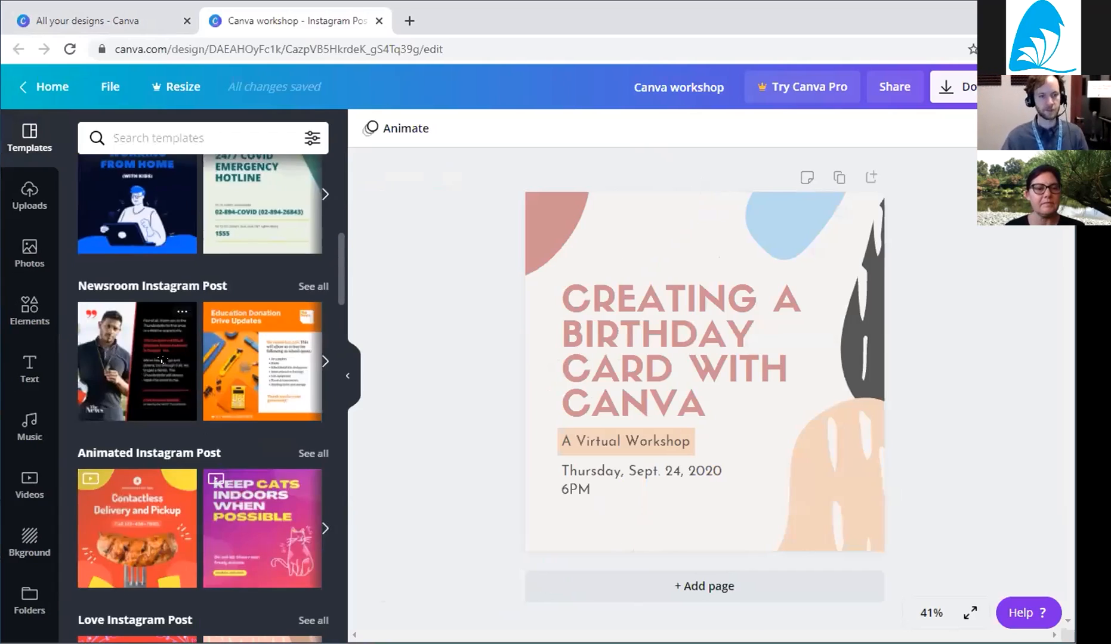
scroll(164, 361, "down", 13)
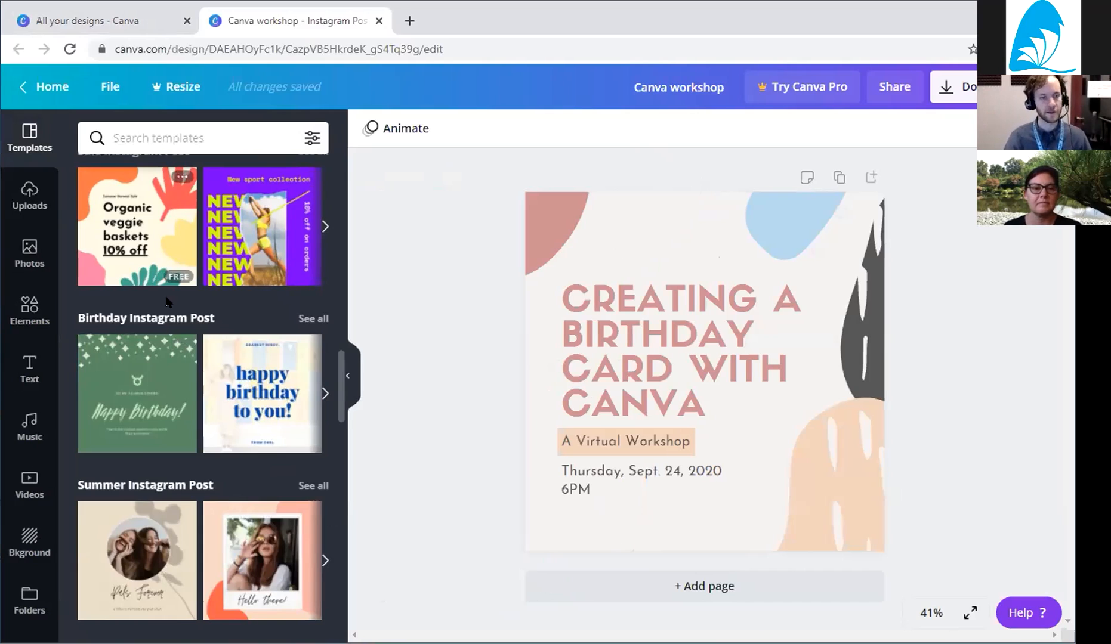
Return to the start of the template list and show the images uploaded to the account.
scroll(187, 333, "up", 15)
scroll(186, 333, "up", 3)
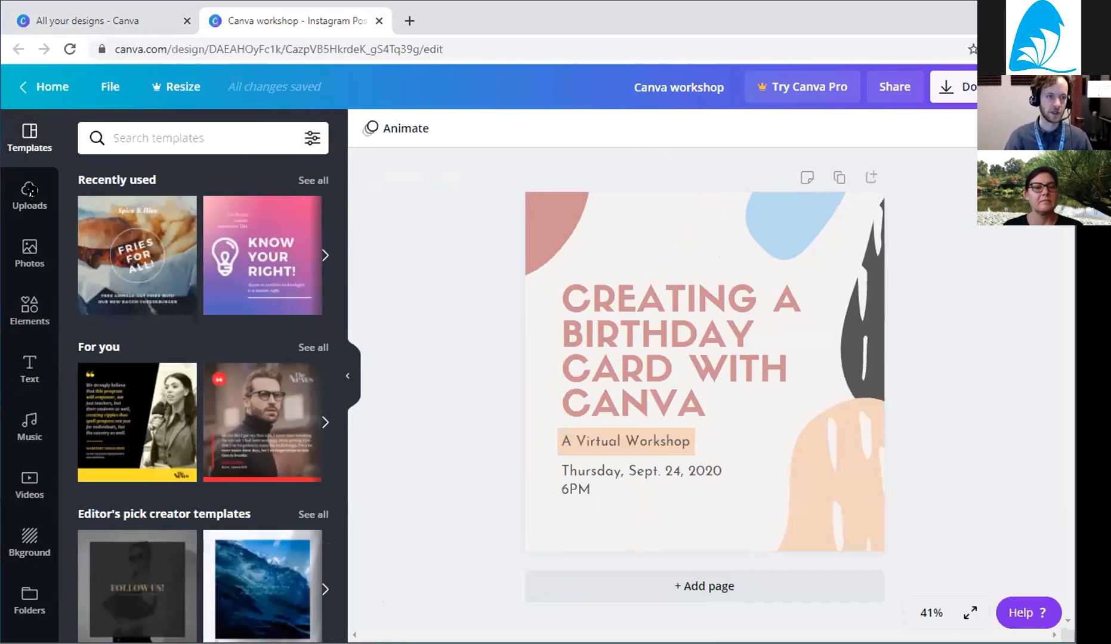
left_click(29, 205)
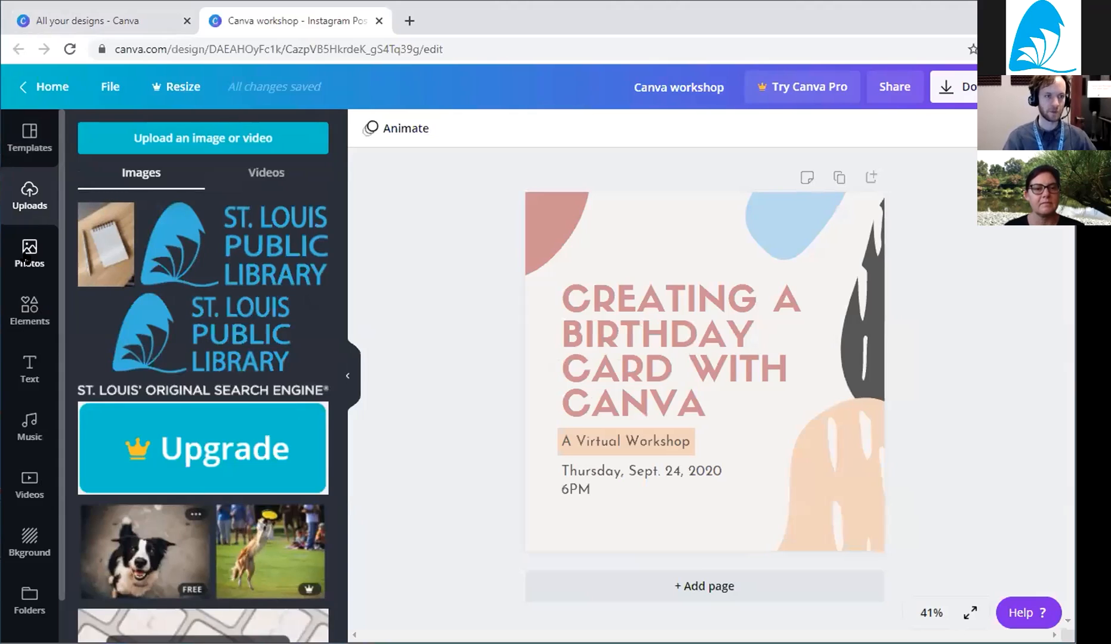
Open the photo library, look through the trending photos and return to the start of the collection.
left_click(30, 251)
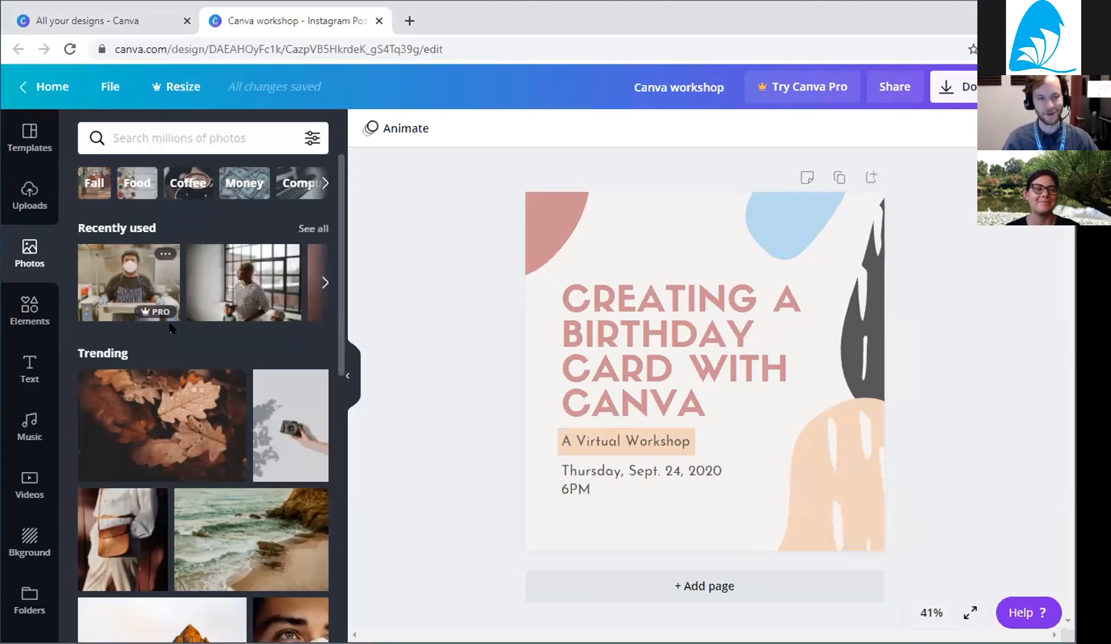
mouse_move(158, 314)
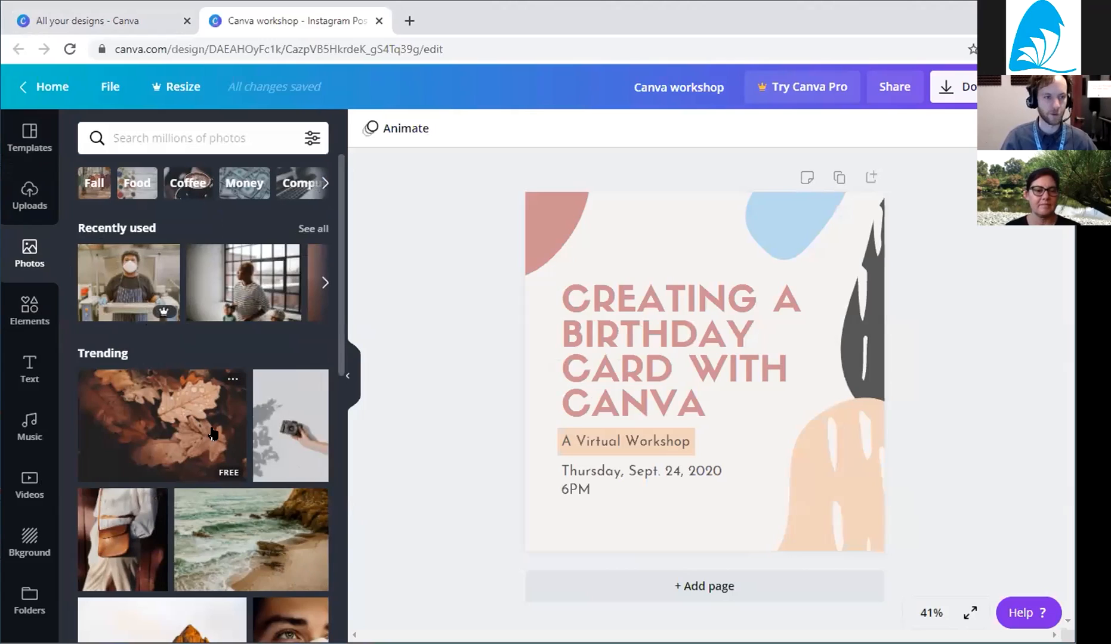
scroll(218, 445, "down", 4)
scroll(218, 444, "down", 10)
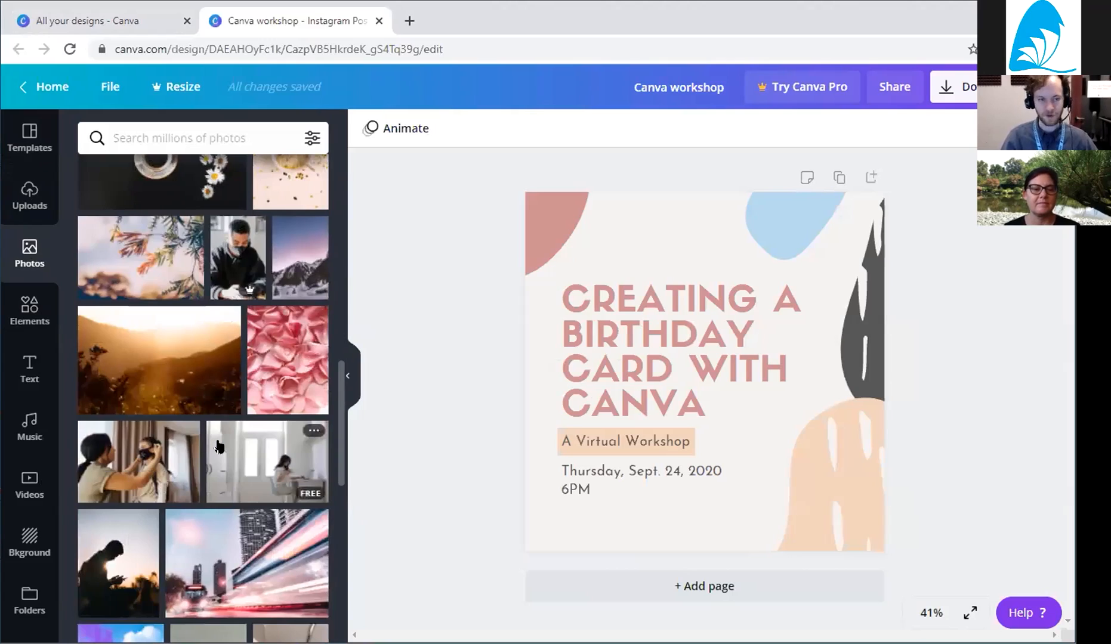
scroll(213, 446, "down", 6)
scroll(158, 401, "up", 4)
scroll(158, 401, "up", 8)
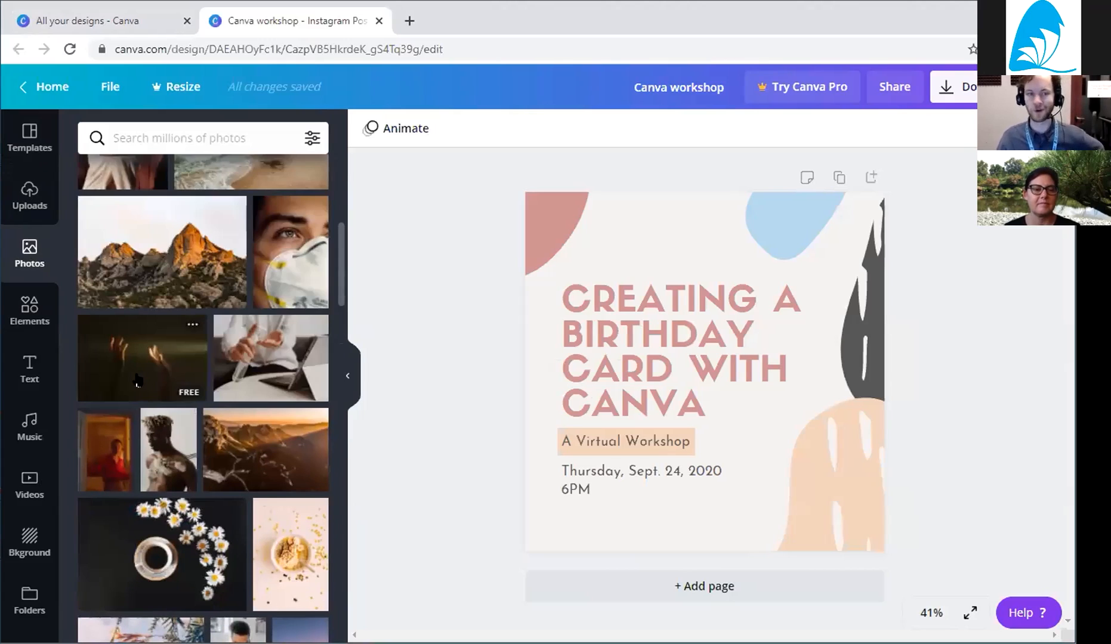
left_click_drag(342, 263, 344, 173)
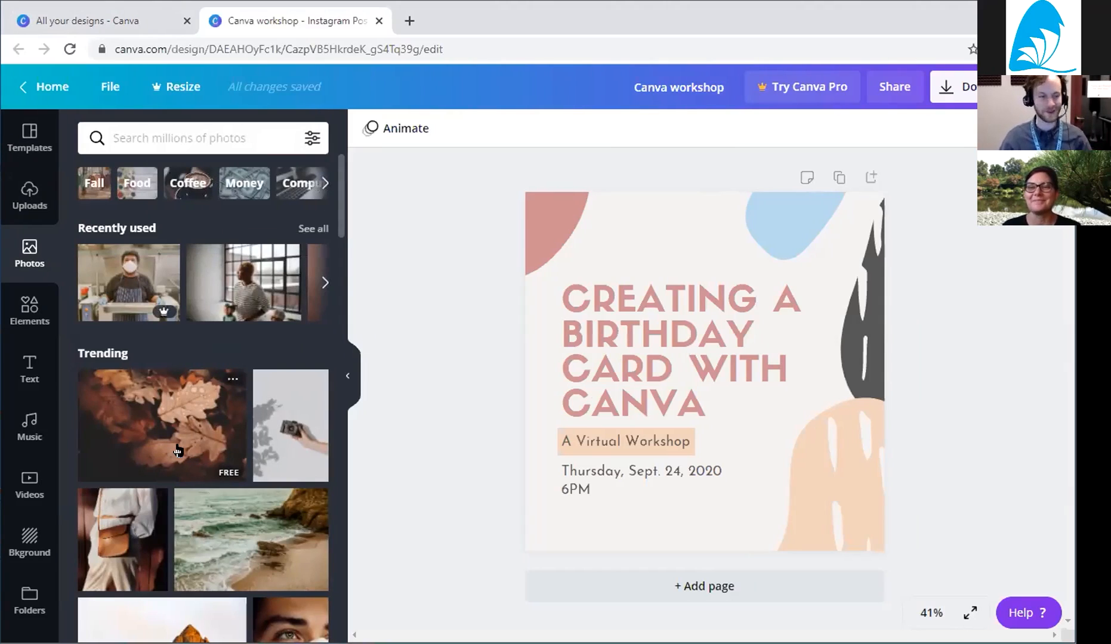
Open the elements library and browse its graphics categories from Recently used down to Sketchy Flowers.
left_click(24, 316)
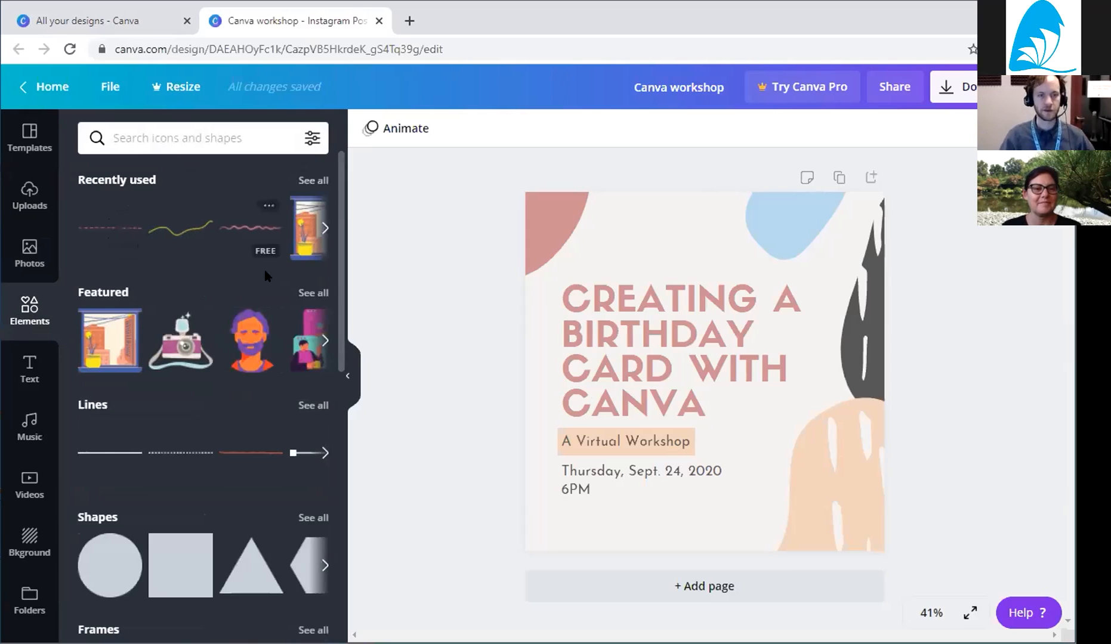
scroll(138, 406, "down", 6)
scroll(138, 410, "down", 1)
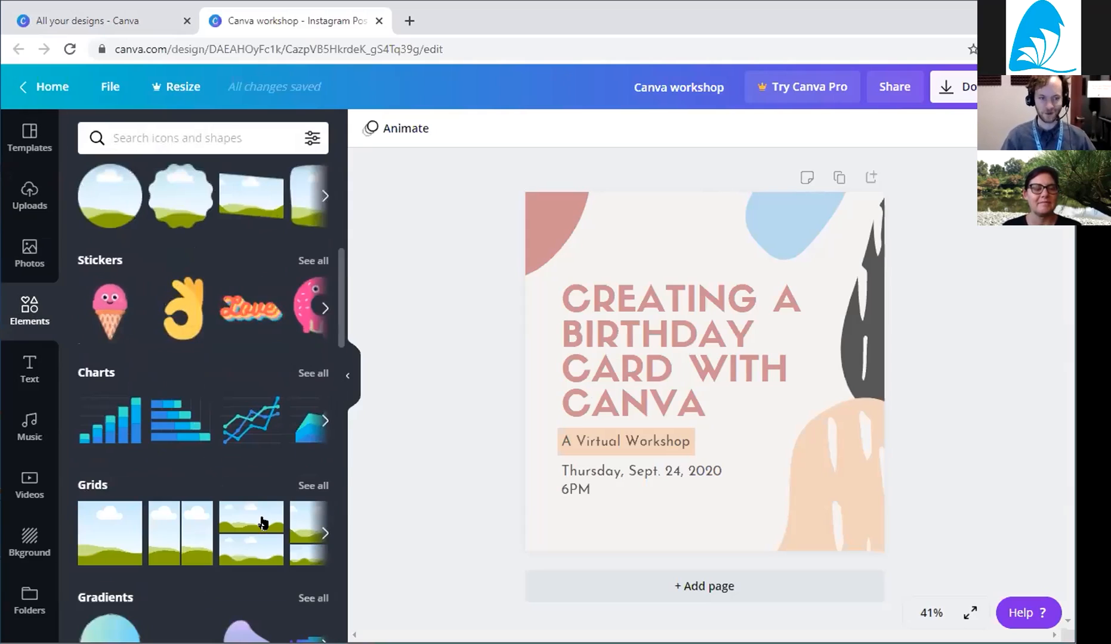
scroll(181, 528, "down", 2)
scroll(132, 333, "down", 1)
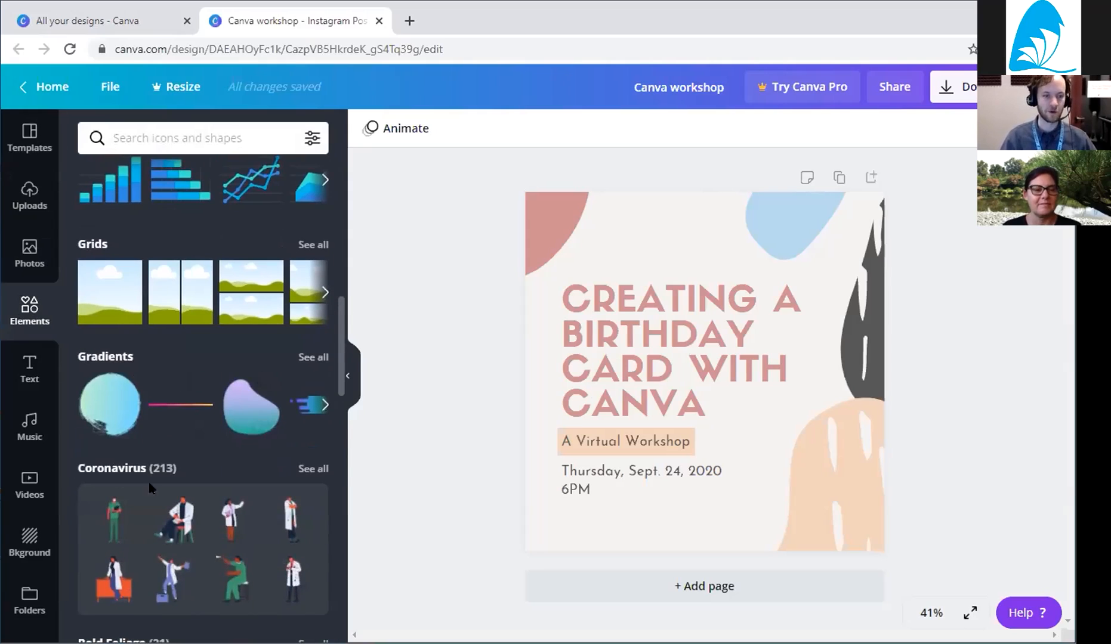
scroll(190, 418, "down", 2)
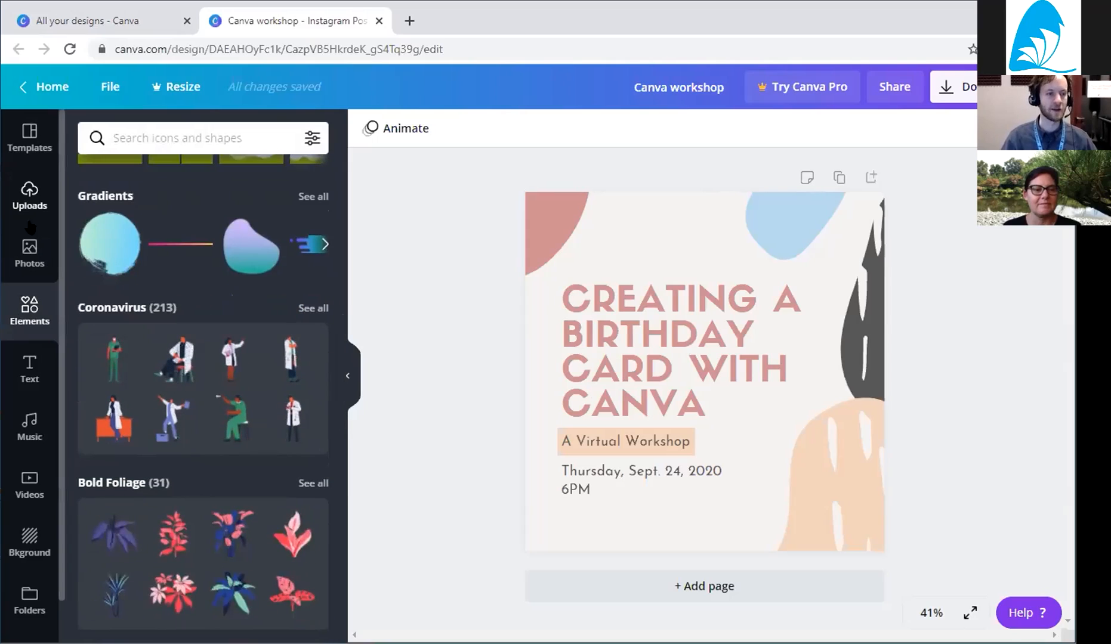
scroll(197, 417, "down", 7)
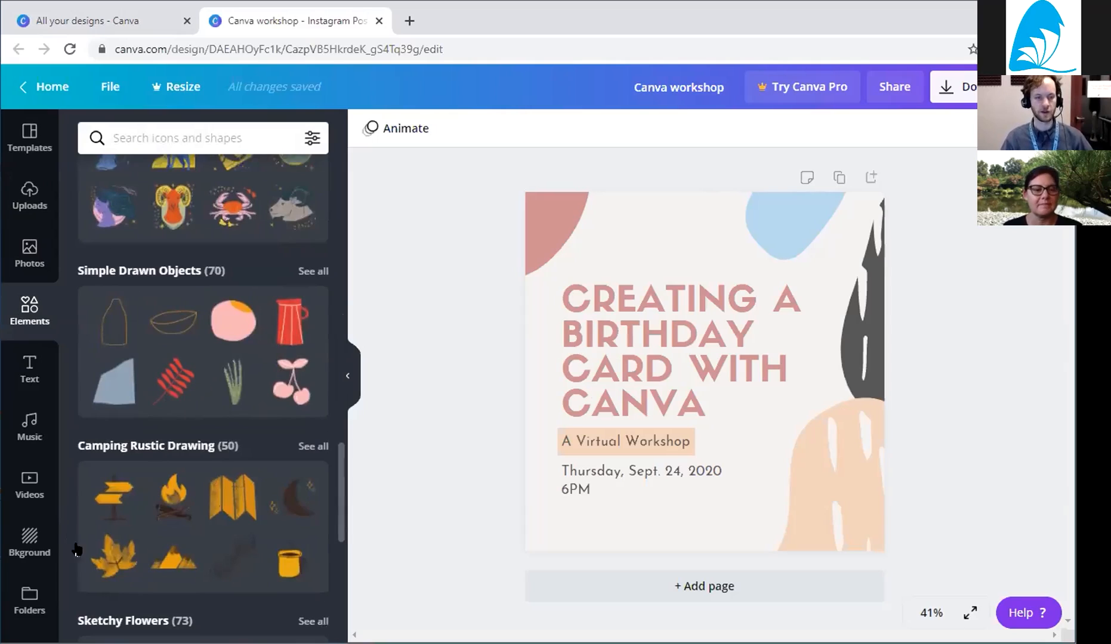
Select the pink corner shape and the blue shape on the page to point out the design's elements.
left_click(508, 250)
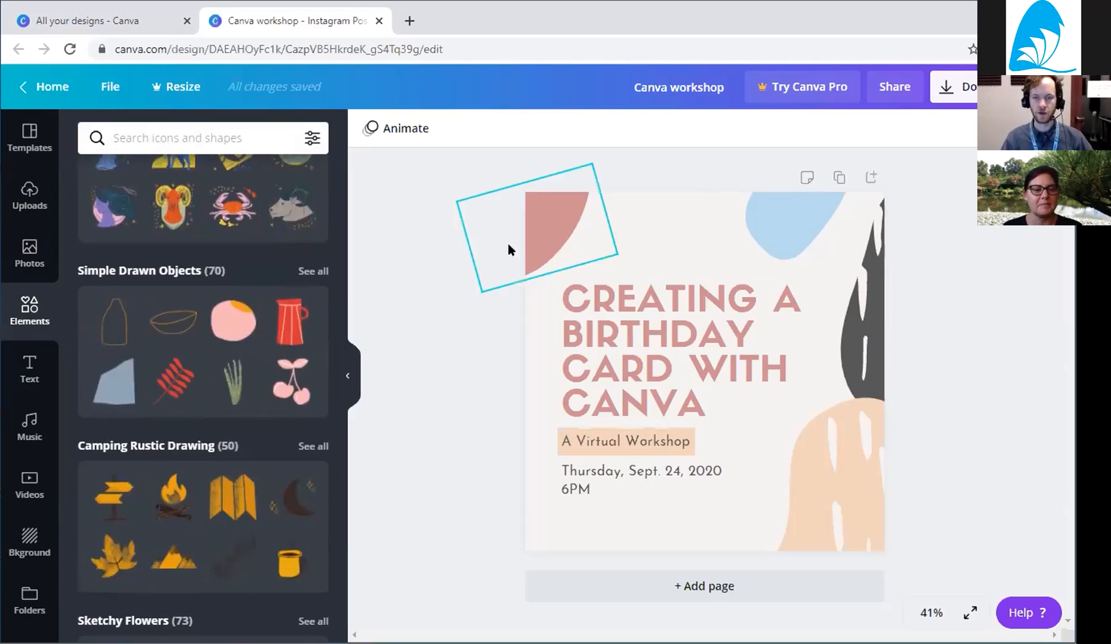
left_click(543, 236)
left_click(765, 211)
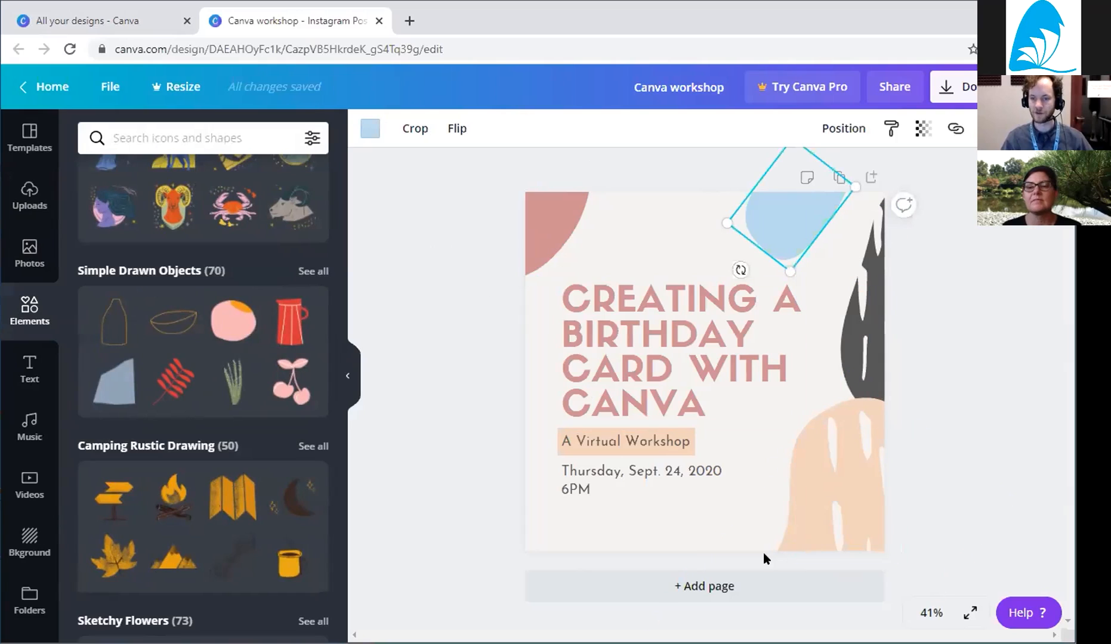
Open the text options and browse the font combinations down to the Graphic Design and Feelin' Cute styles.
left_click(25, 388)
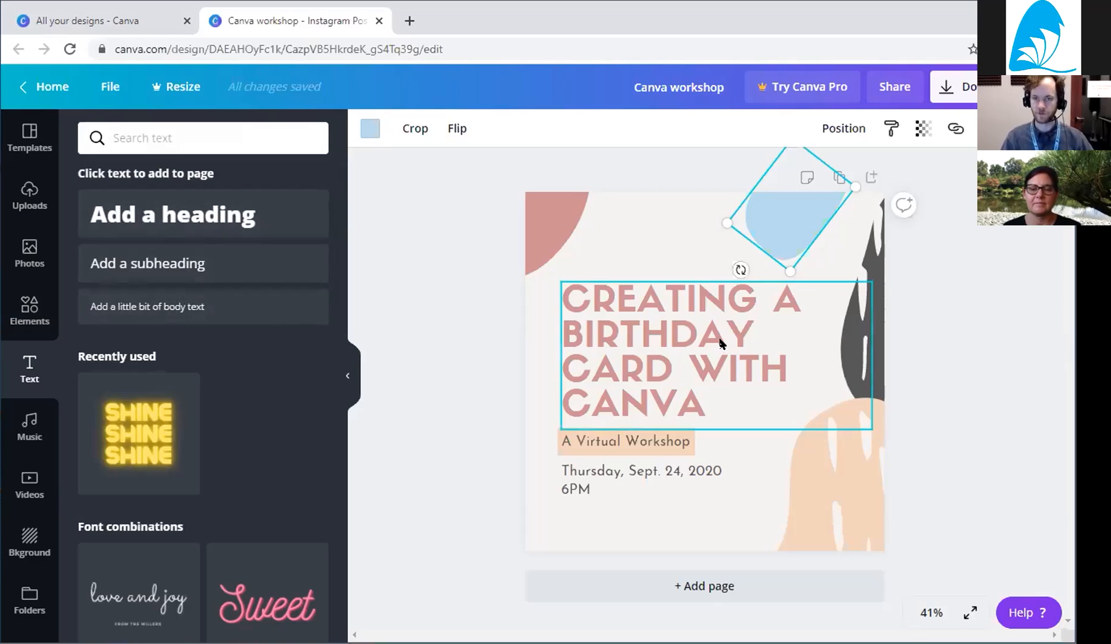
scroll(210, 397, "down", 5)
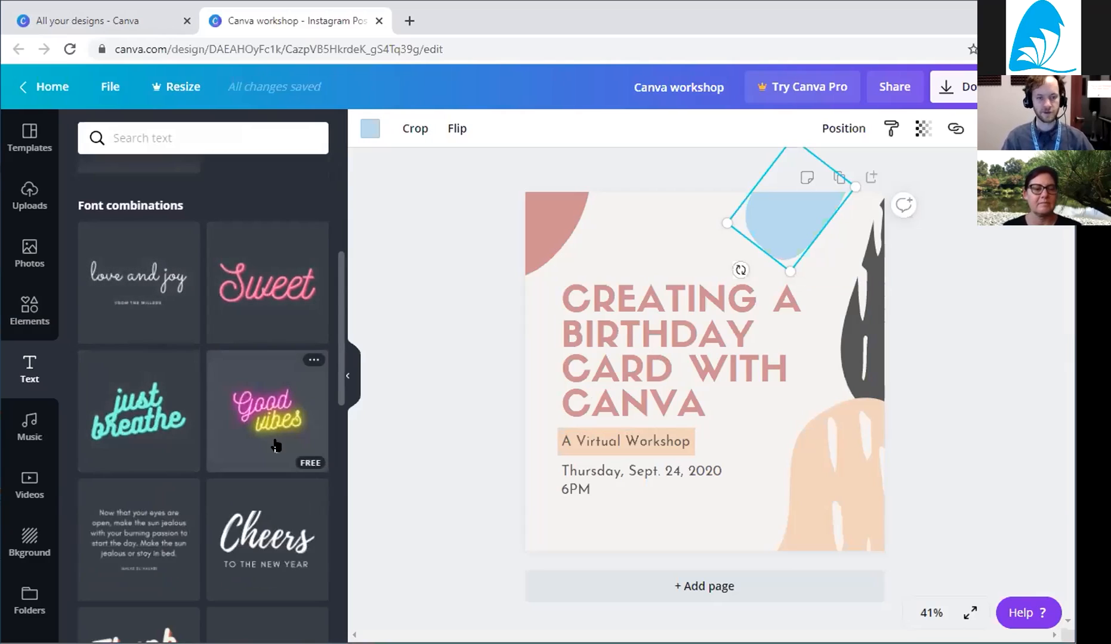
scroll(334, 411, "down", 3)
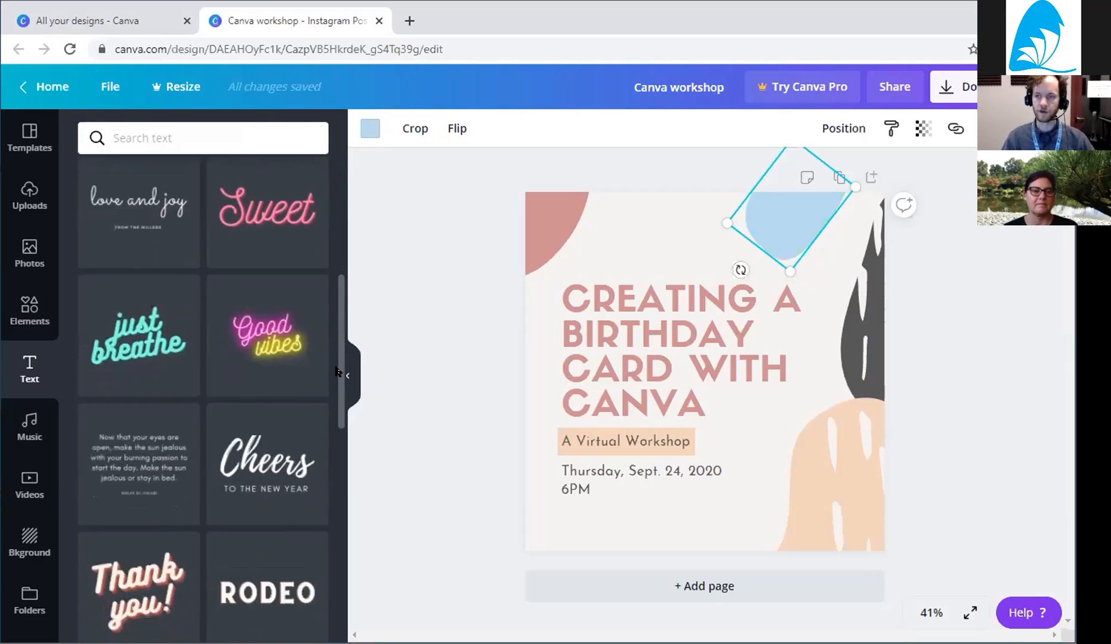
scroll(331, 424, "down", 1)
scroll(322, 477, "down", 1)
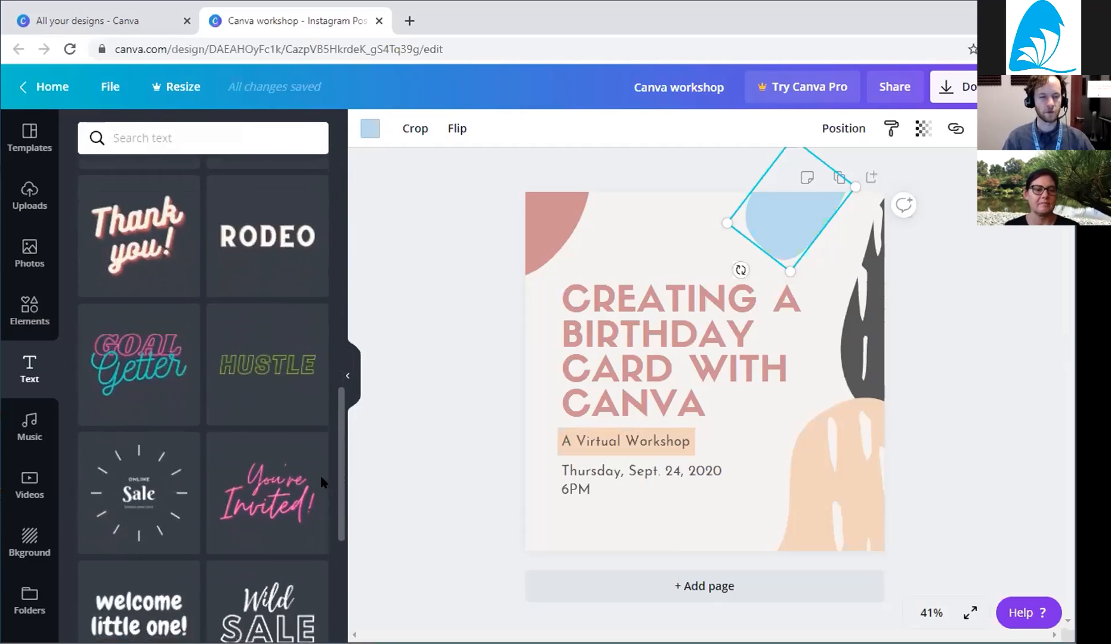
scroll(250, 372, "down", 2)
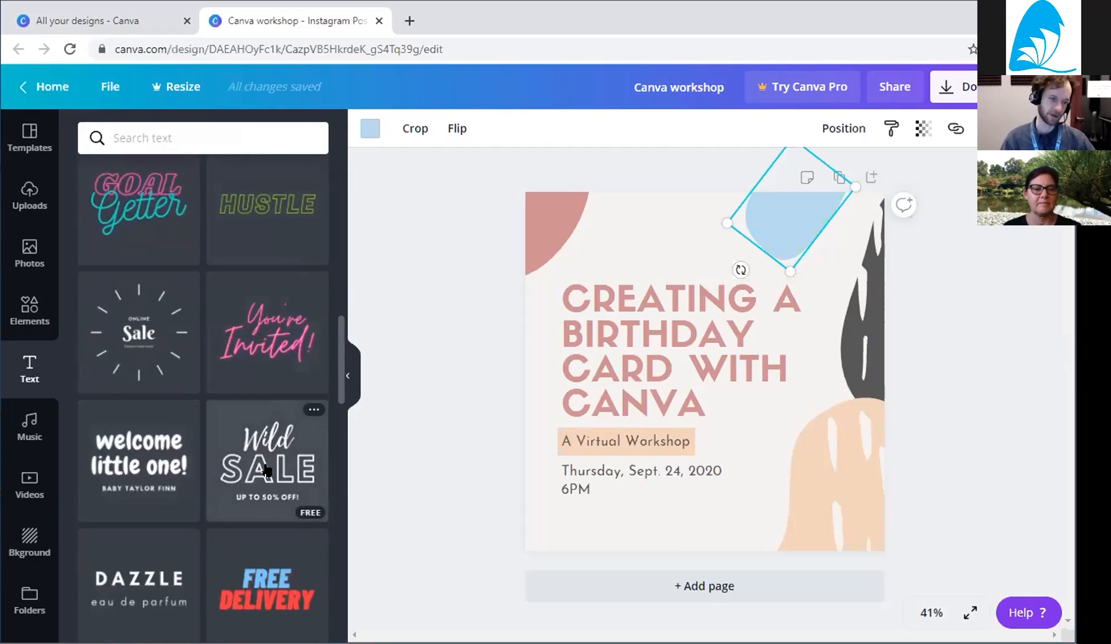
scroll(266, 471, "down", 4)
scroll(275, 411, "down", 1)
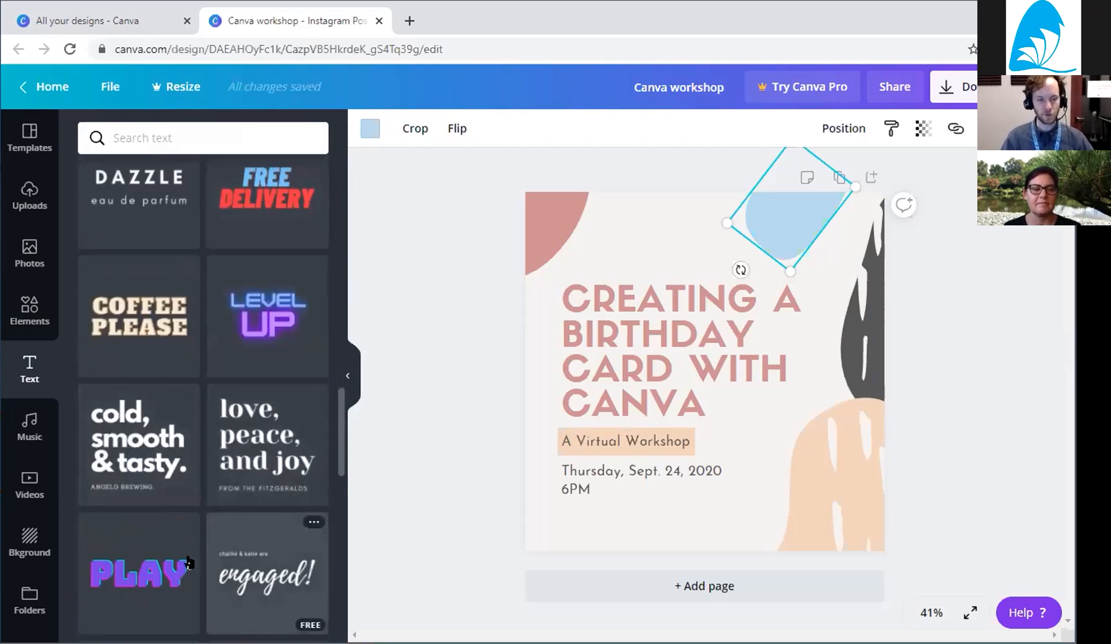
scroll(203, 431, "down", 3)
scroll(203, 431, "down", 2)
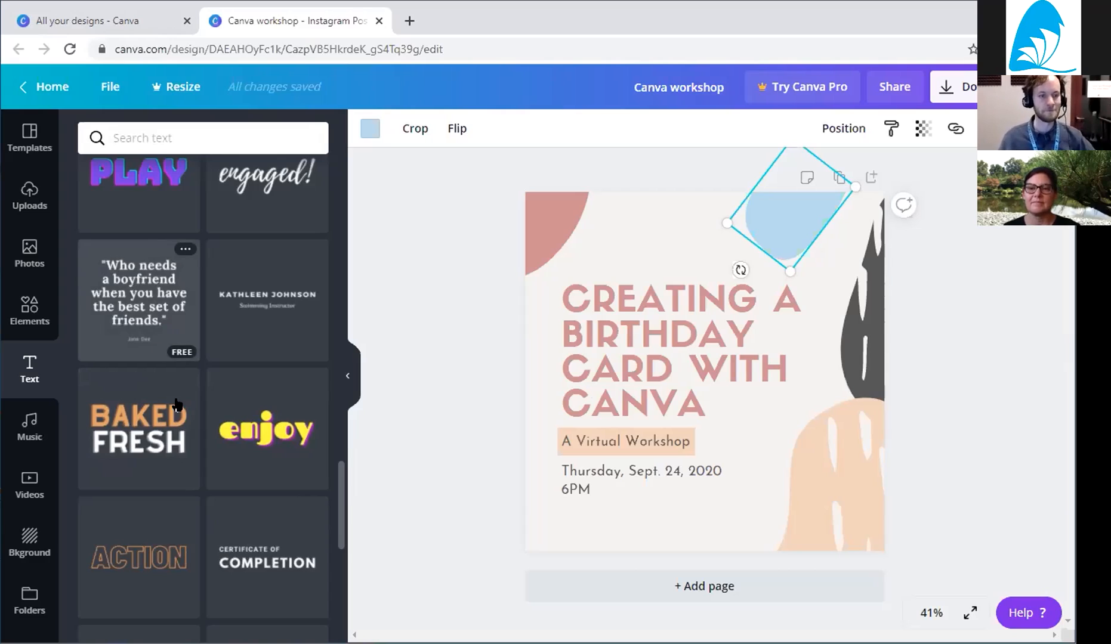
scroll(260, 446, "down", 4)
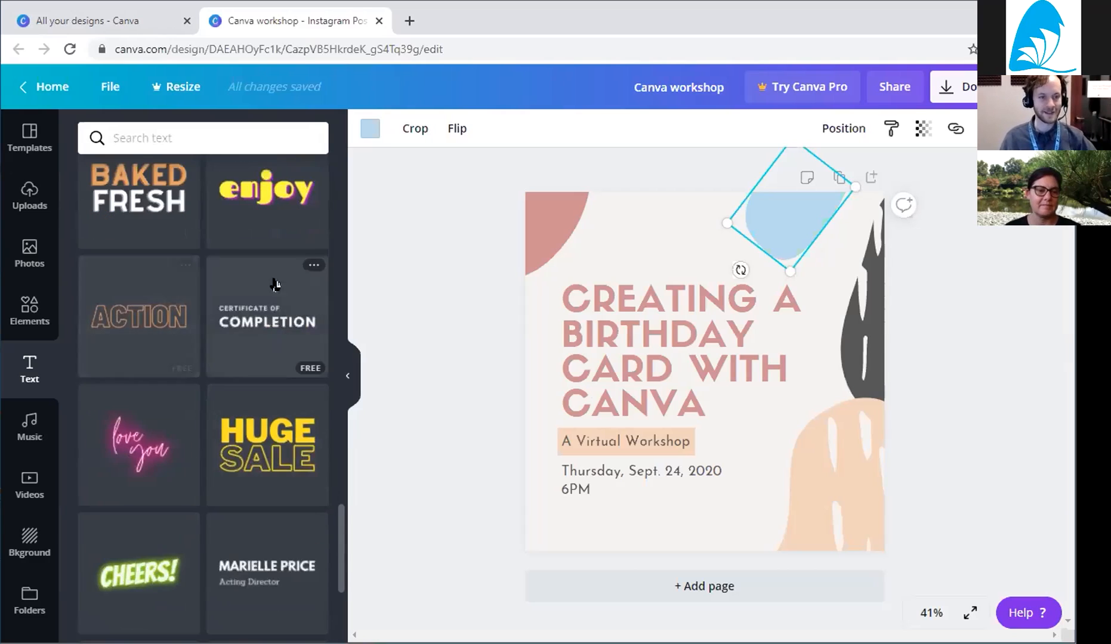
scroll(251, 437, "down", 2)
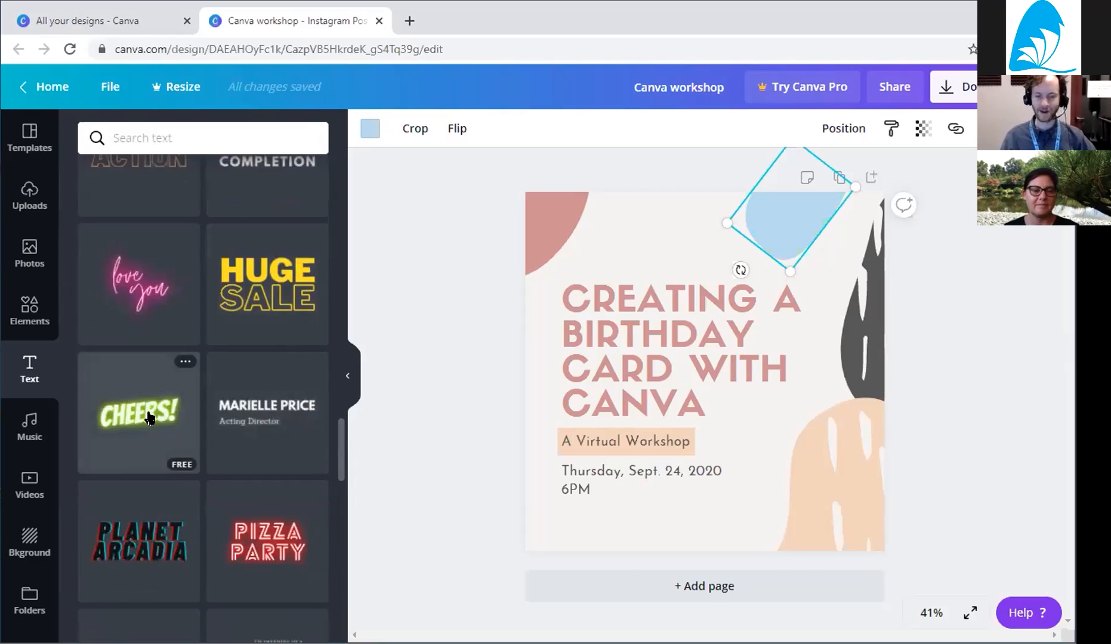
scroll(266, 432, "down", 3)
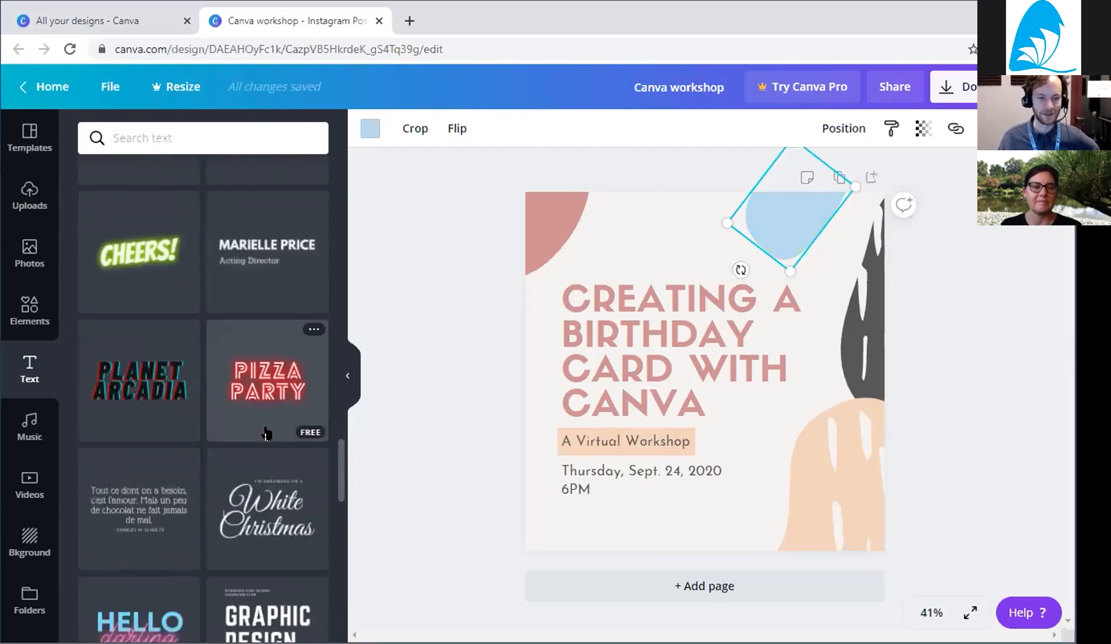
left_click_drag(338, 465, 335, 501)
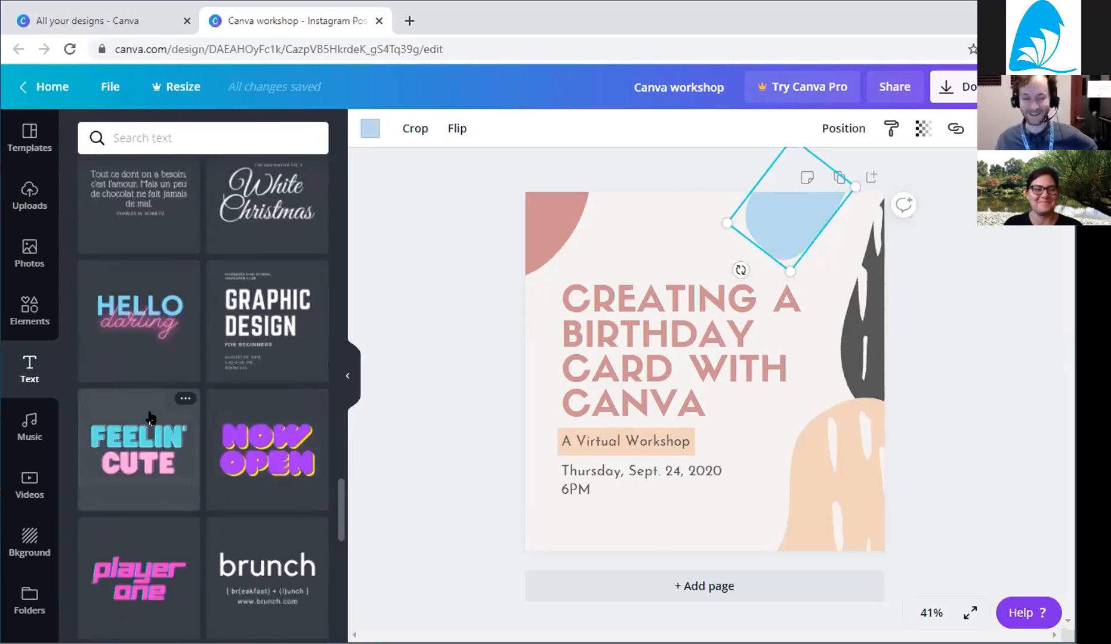
Try the Graphic Design font combination over the page's peach shape, including deleting its heading, and undo these changes.
left_click(268, 310)
left_click_drag(664, 312, 797, 420)
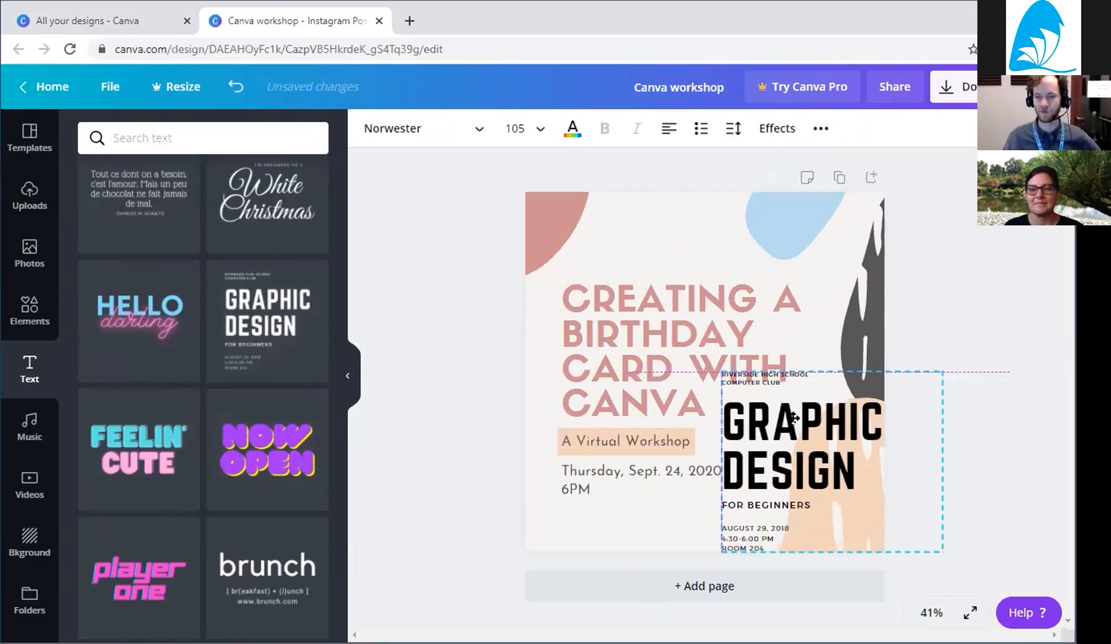
key("Delete")
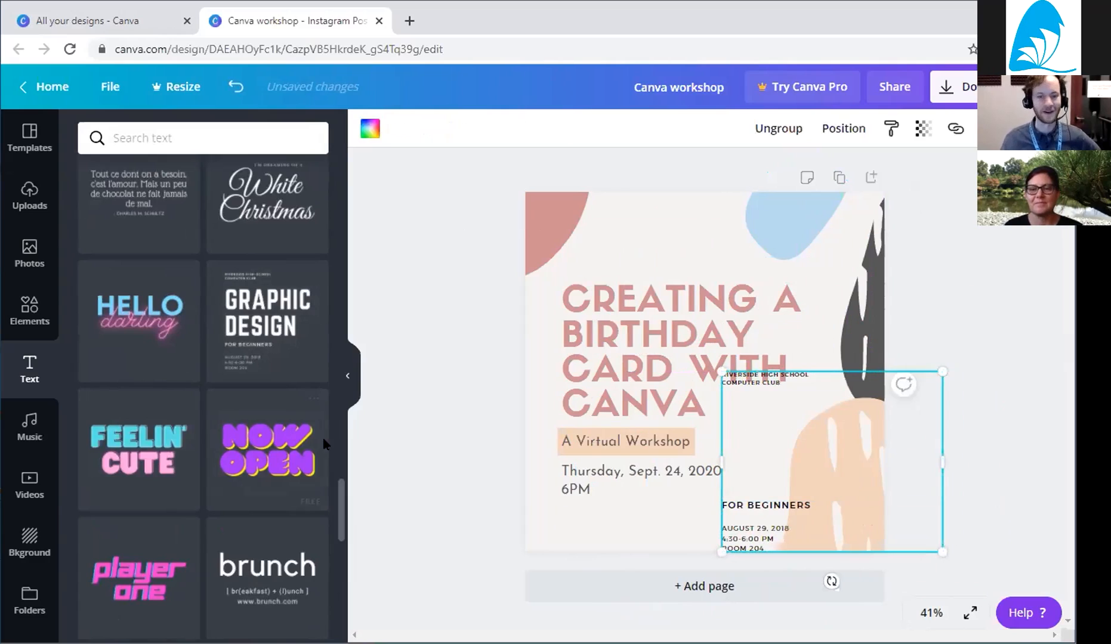
left_click(801, 527)
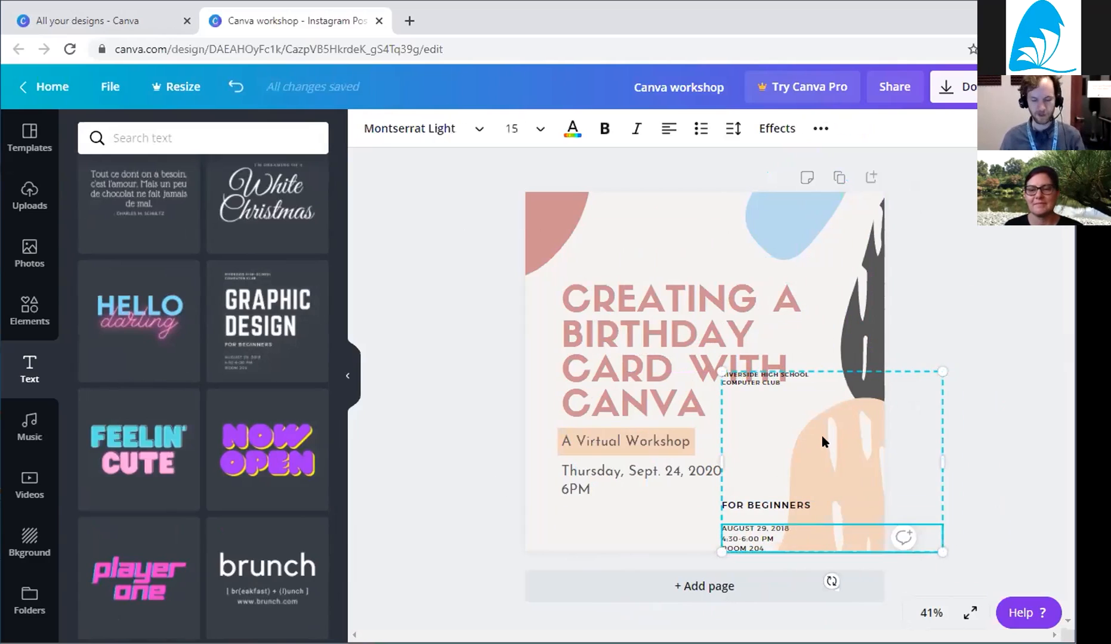
key("ctrl+z")
key("ctrl+z")
key("ctrl+z")
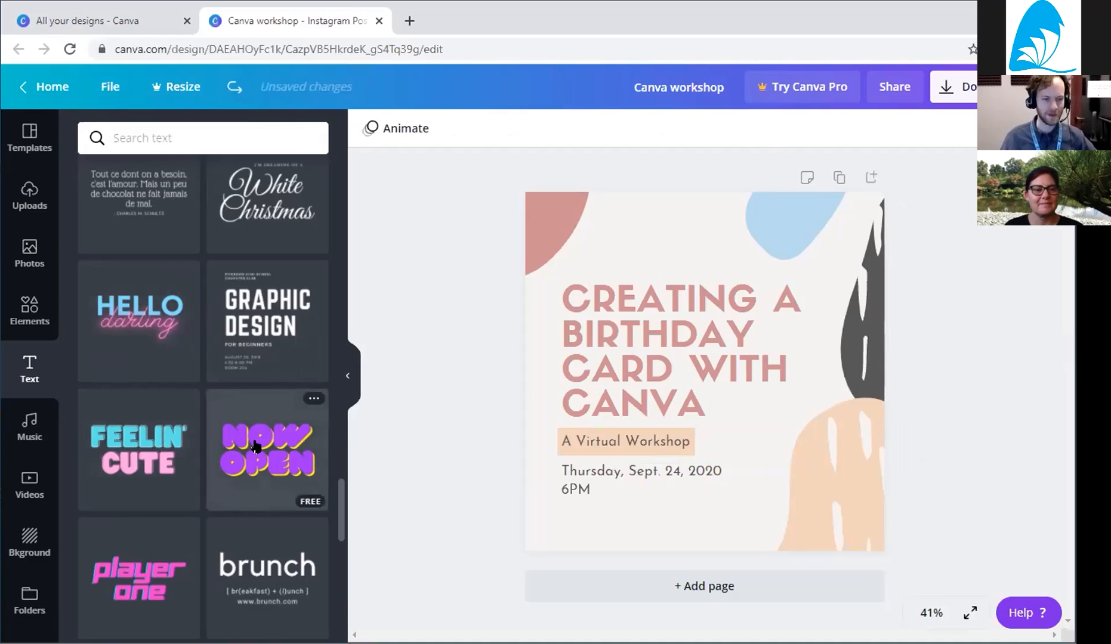
Look at more font combinations, and view the music and video libraries, browsing the video categories down to Mountains.
scroll(200, 477, "down", 5)
left_click(18, 431)
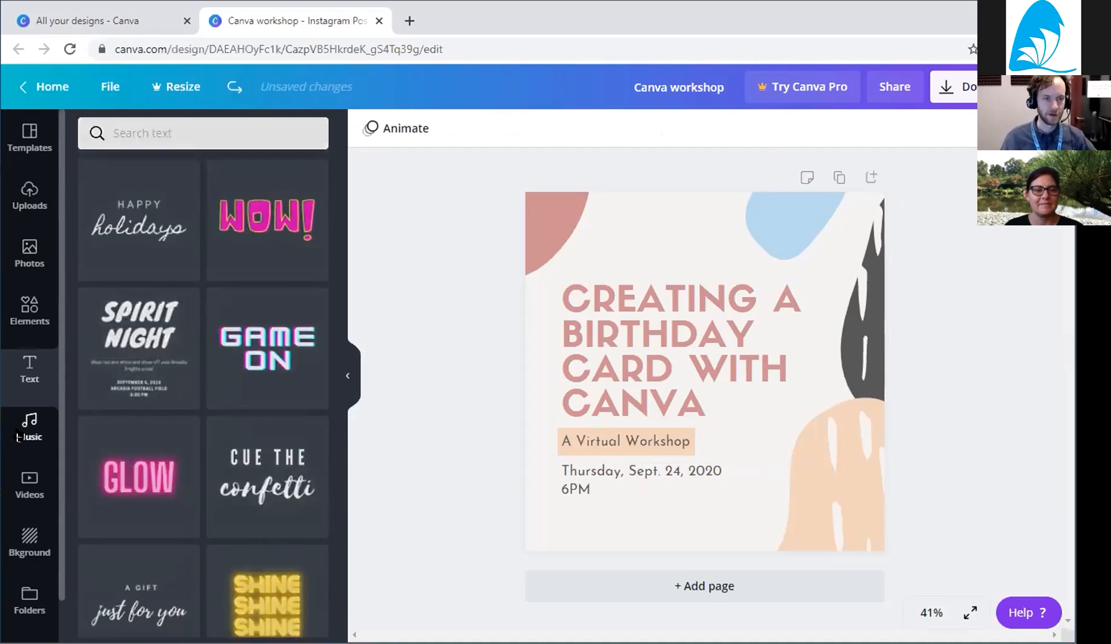
left_click(21, 476)
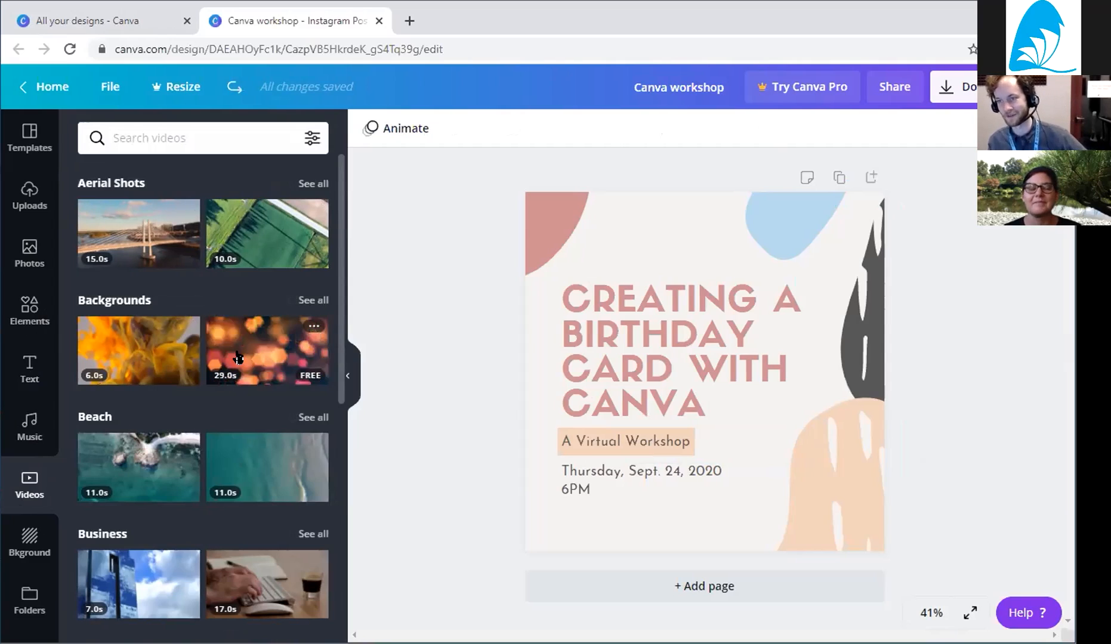
scroll(119, 444, "down", 6)
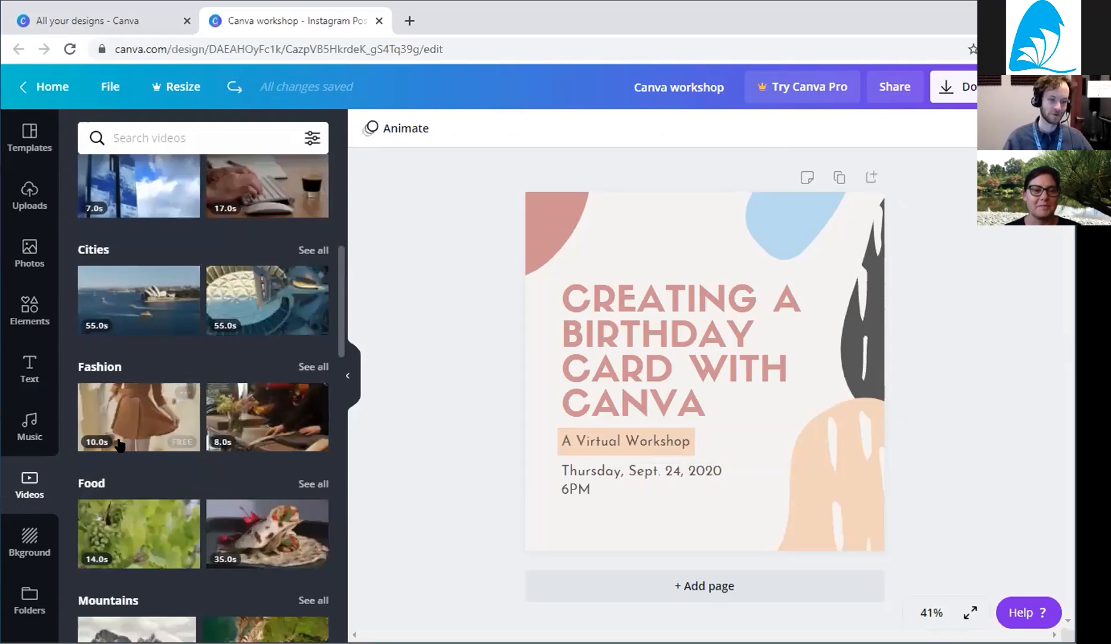
Browse the available page backgrounds and show the account's folders in the editor.
left_click(12, 544)
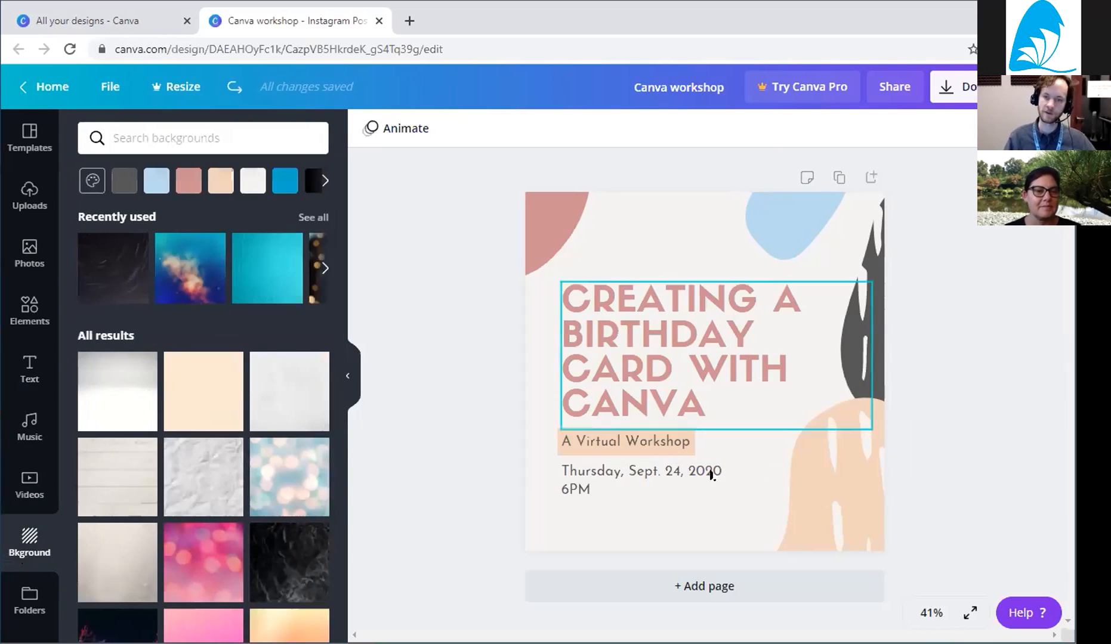
scroll(152, 398, "down", 2)
scroll(153, 399, "down", 2)
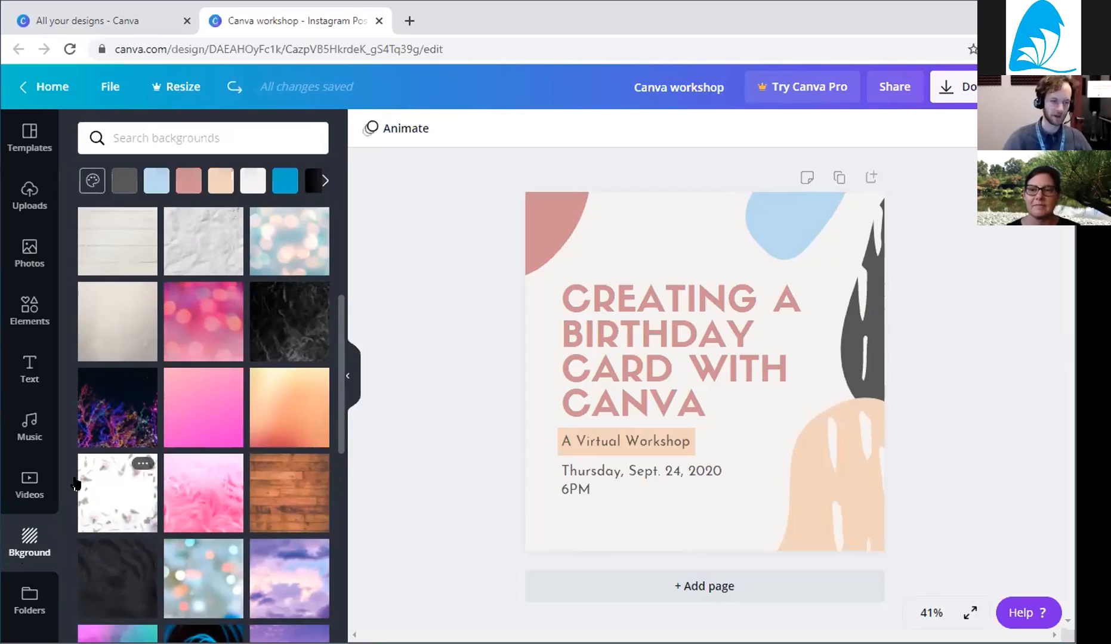
left_click(30, 611)
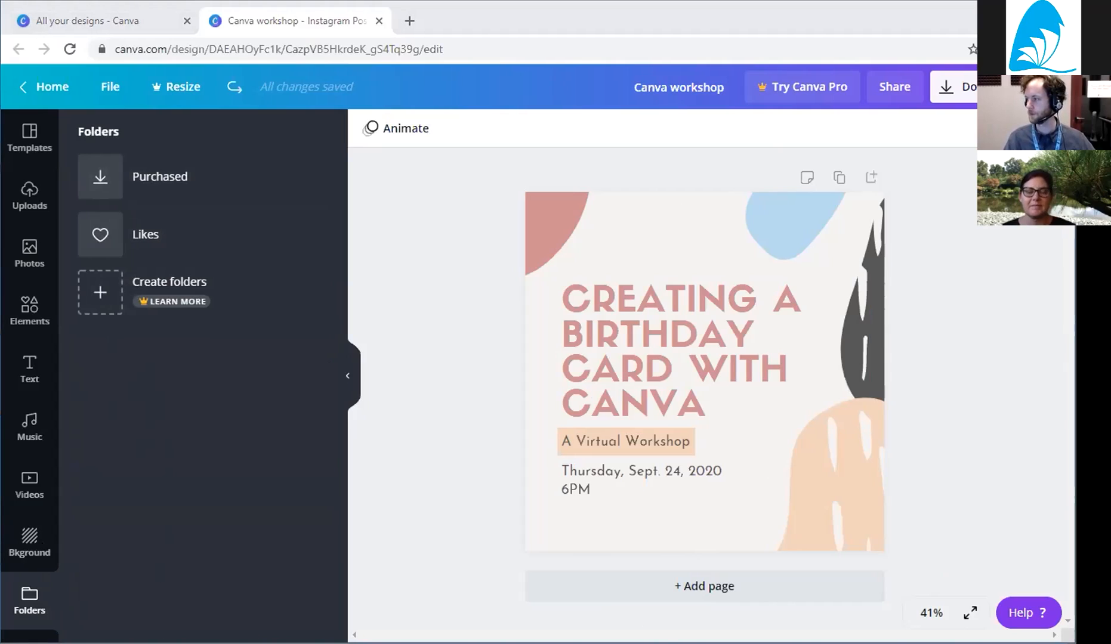
Switch to the workshop presentation and advance to the slide on Canva pricing and upgrades.
key("alt+Tab")
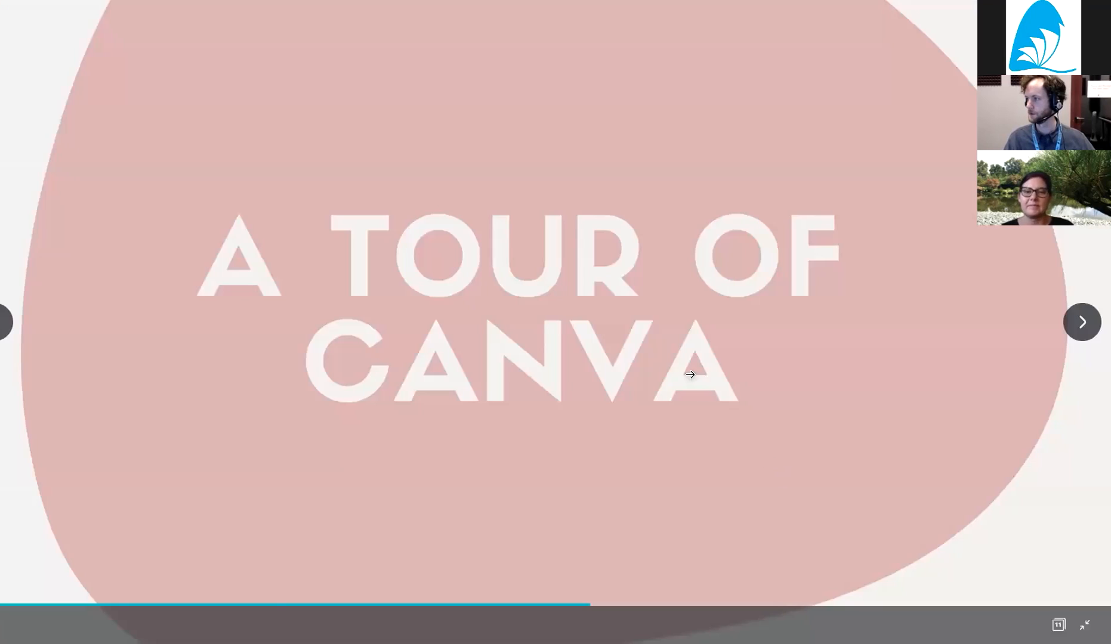
left_click(1096, 333)
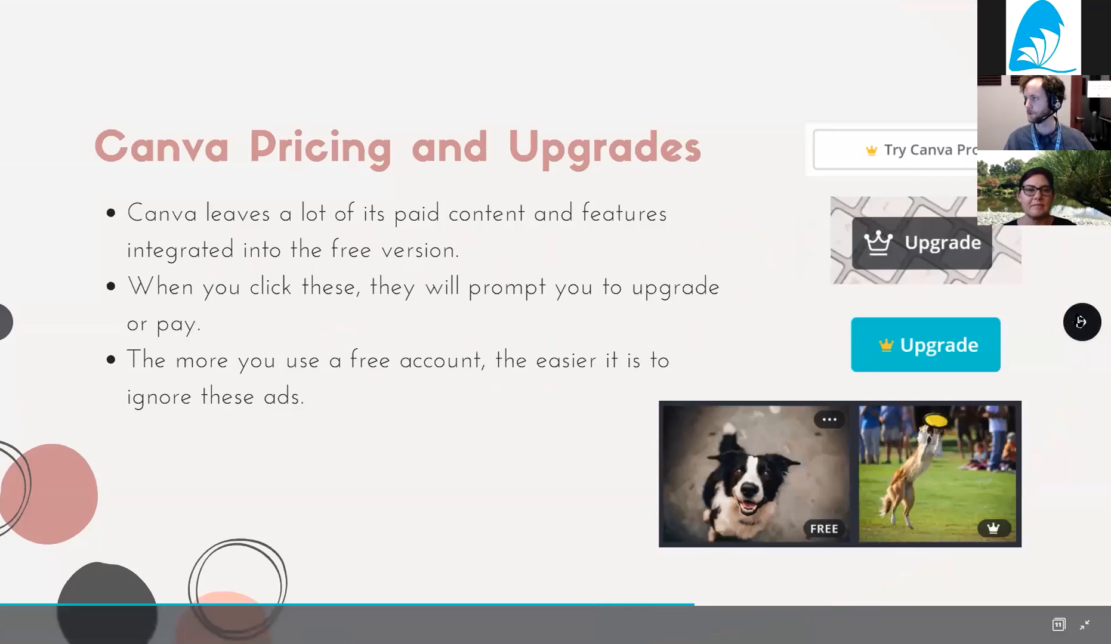
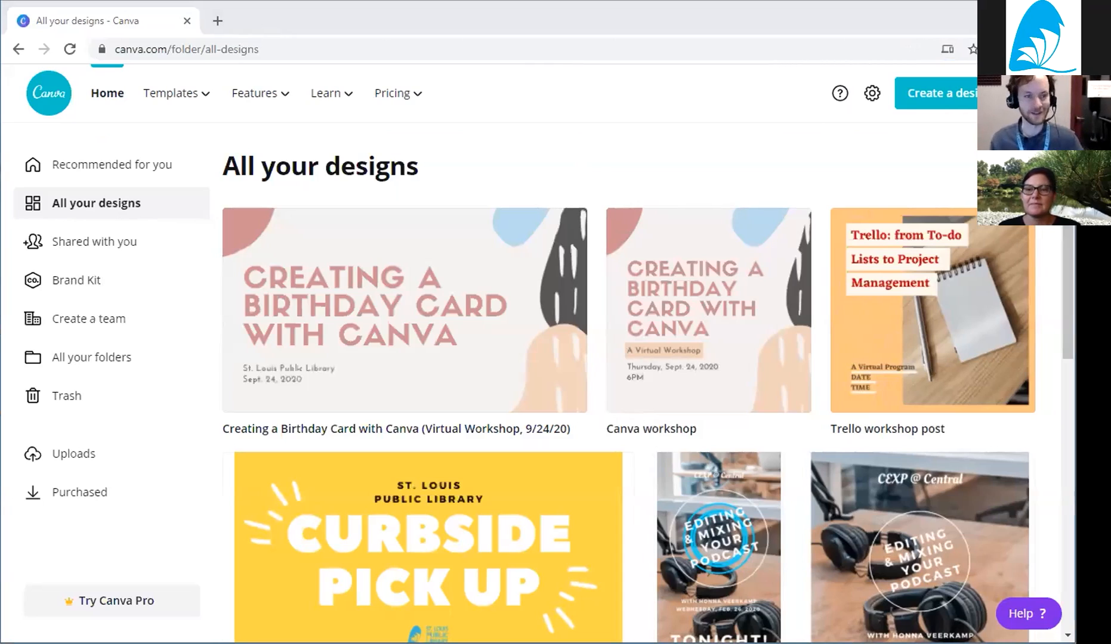
From the recommended home page, search for "birthday card" and open the 7 × 5 in Birthday Card templates.
left_click(70, 165)
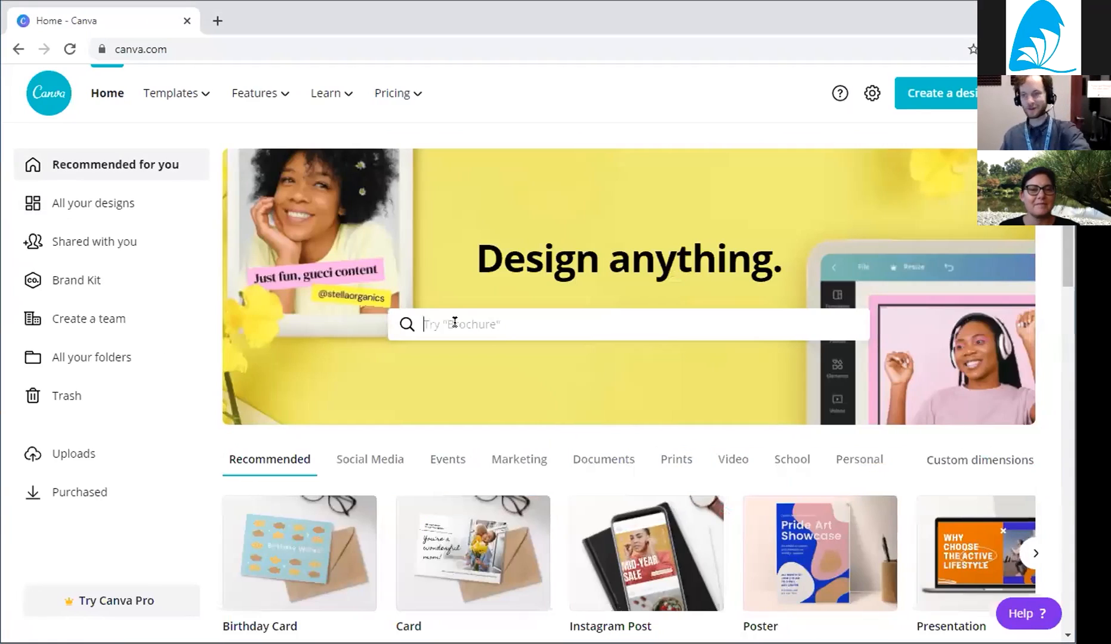
left_click(501, 316)
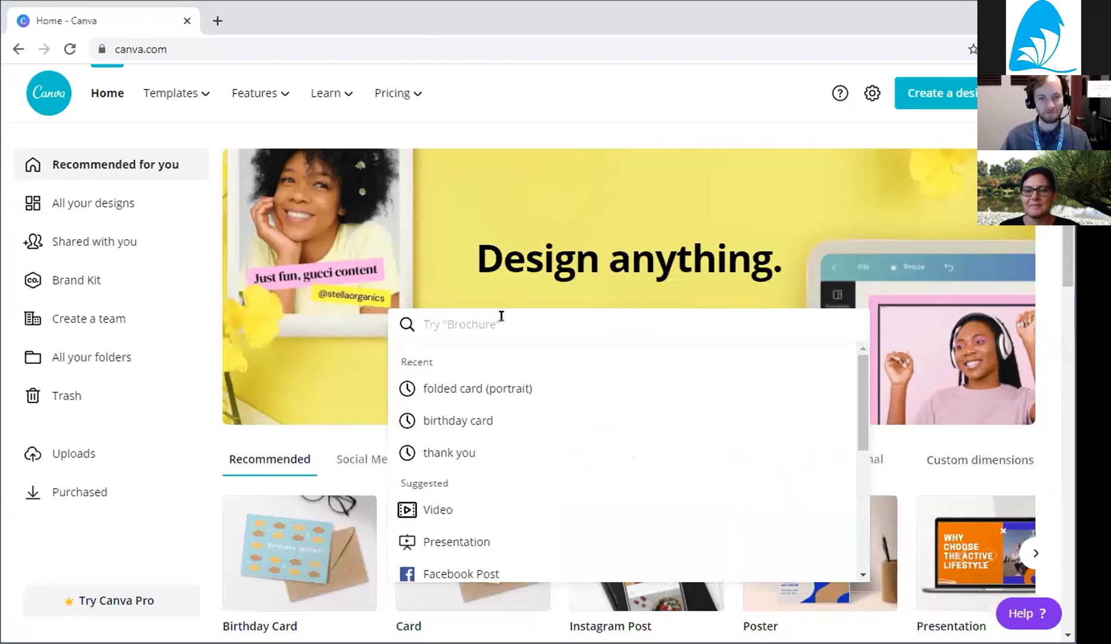
type("virthd")
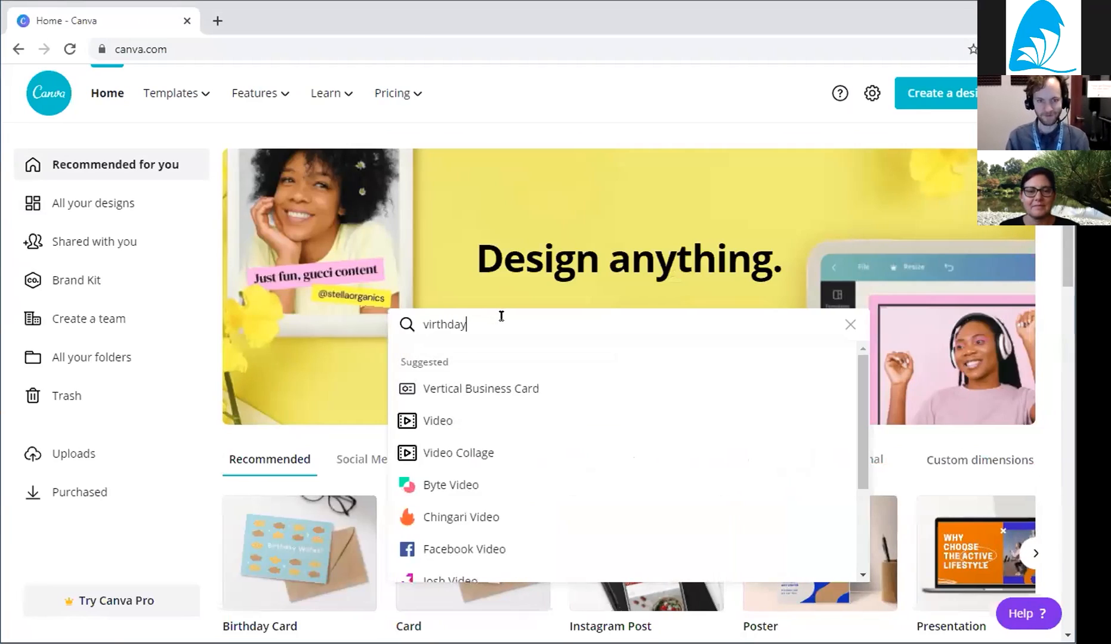
type("ay")
key("ctrl+BackSpace")
type("b")
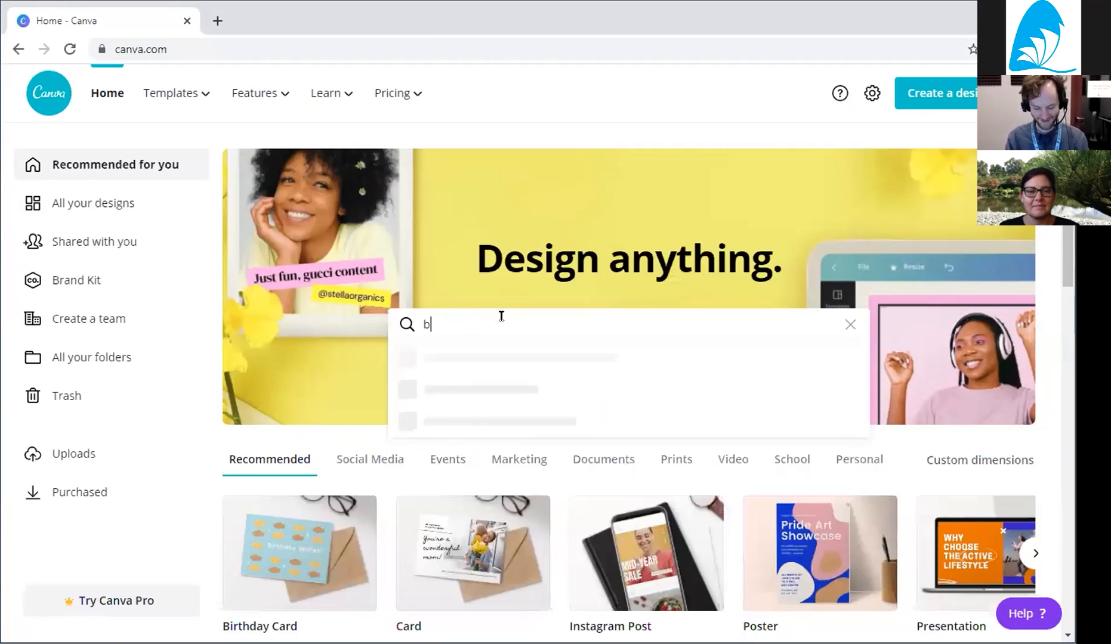
type("irtjday")
key("BackSpace")
key("BackSpace")
key("BackSpace")
key("BackSpace")
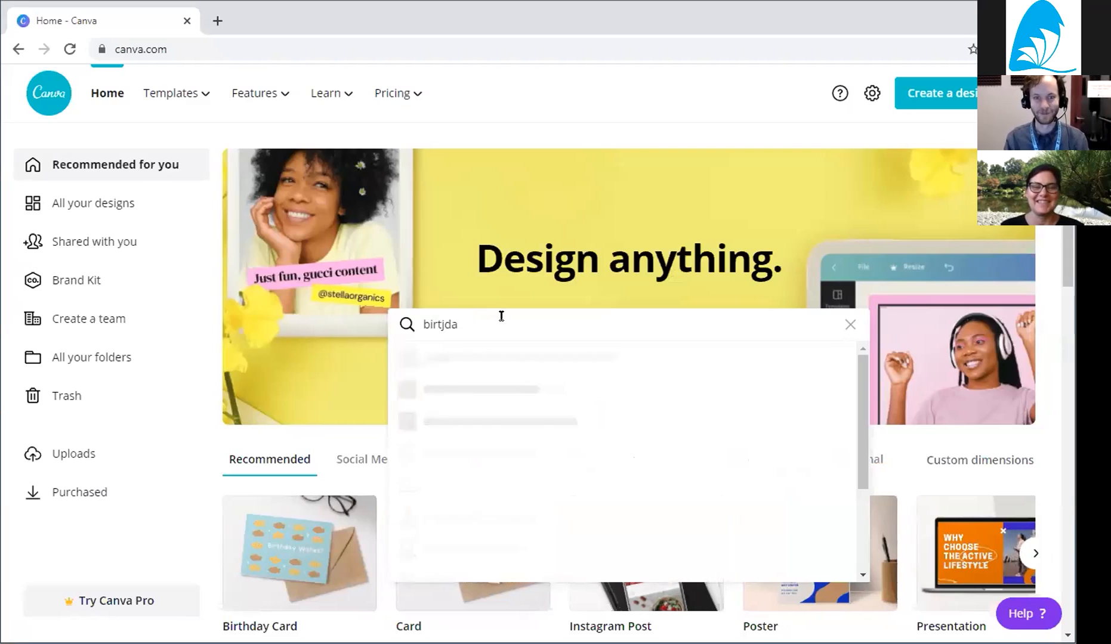
type("jd")
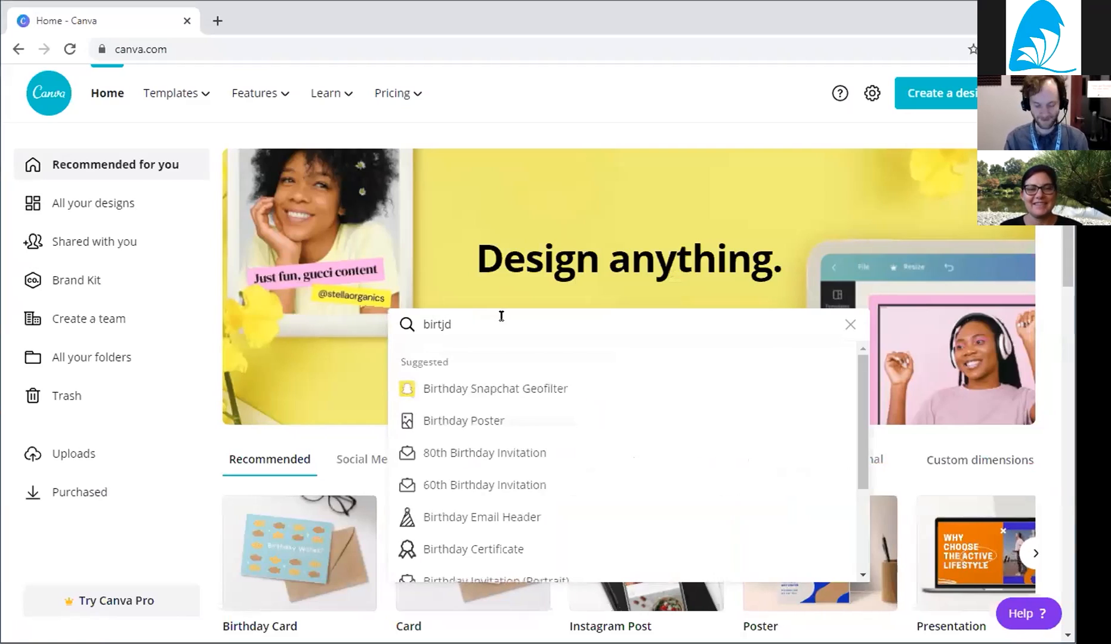
key("BackSpace")
key("BackSpace")
type("hday card")
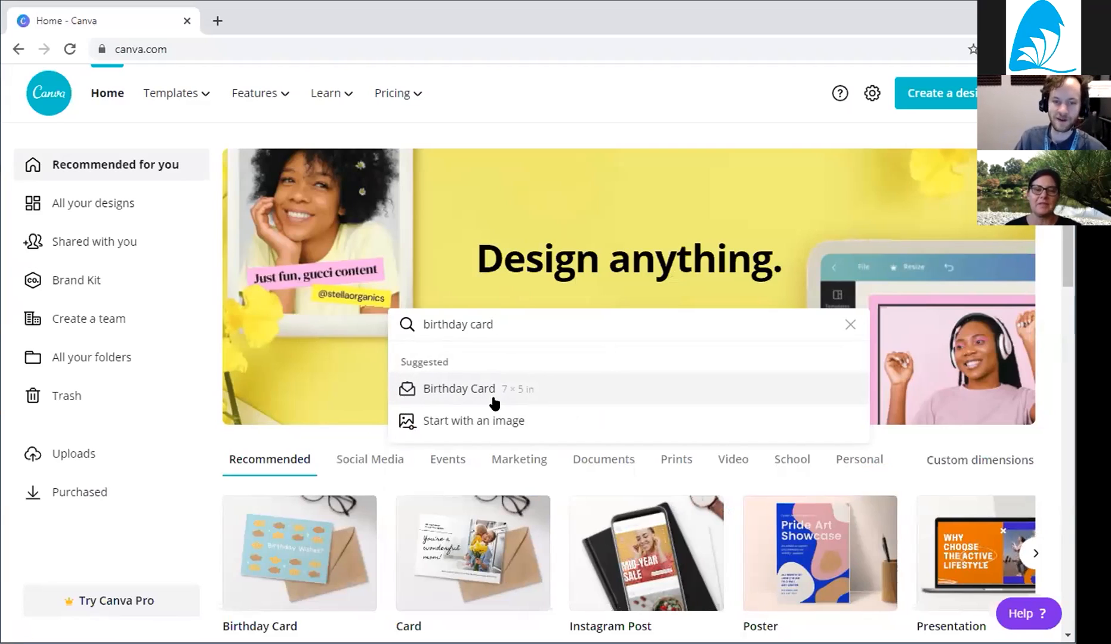
left_click(548, 396)
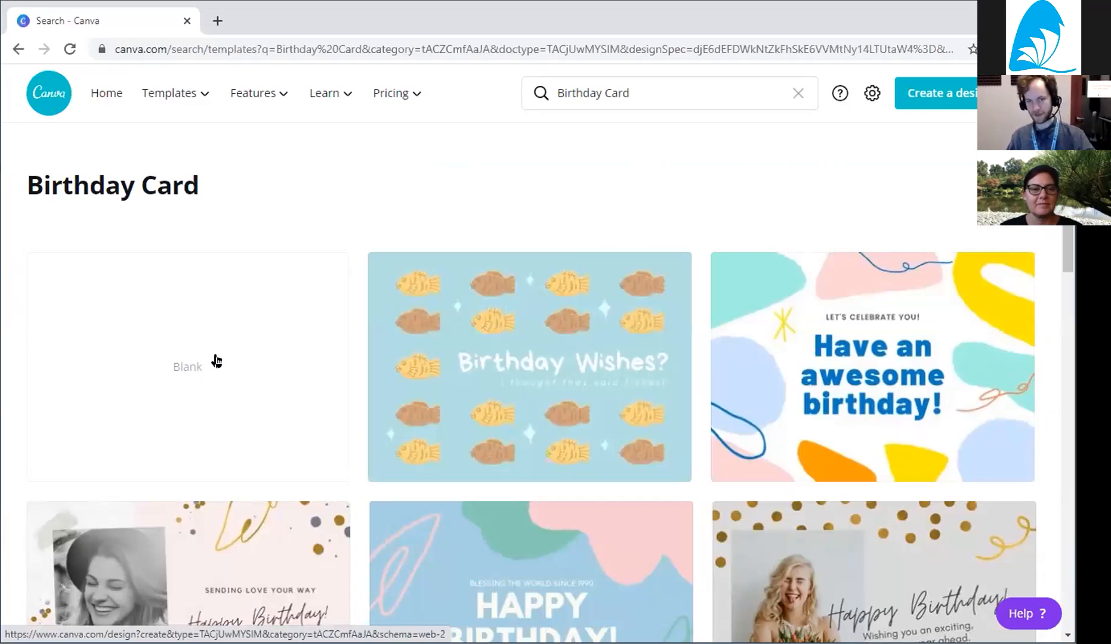
Browse the birthday card templates well down the results and return to the start of the list.
scroll(697, 349, "down", 2)
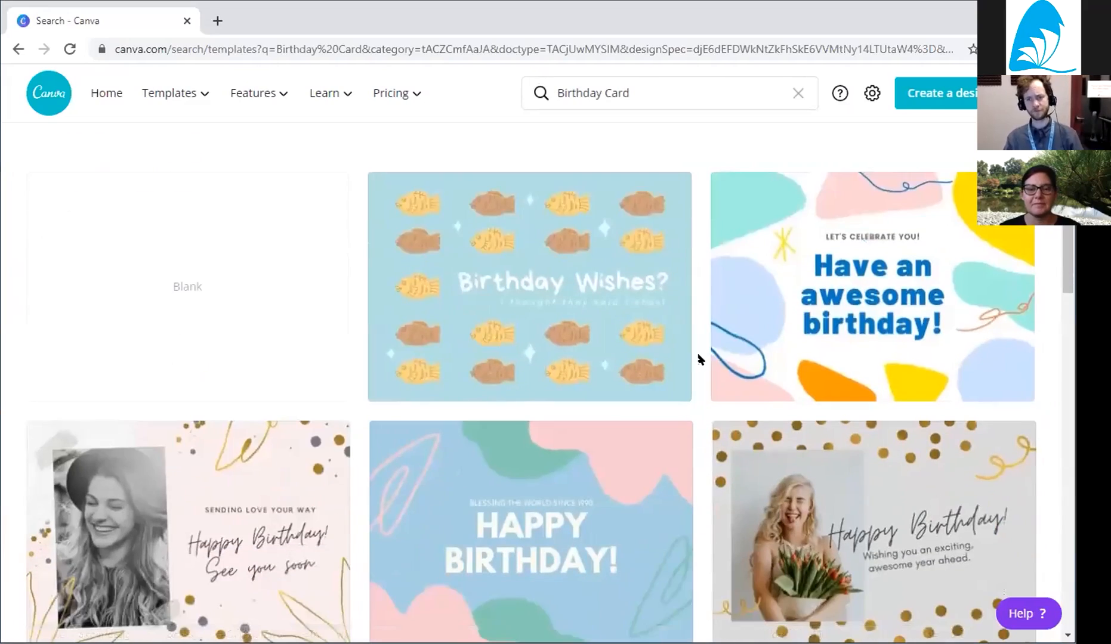
scroll(448, 434, "down", 10)
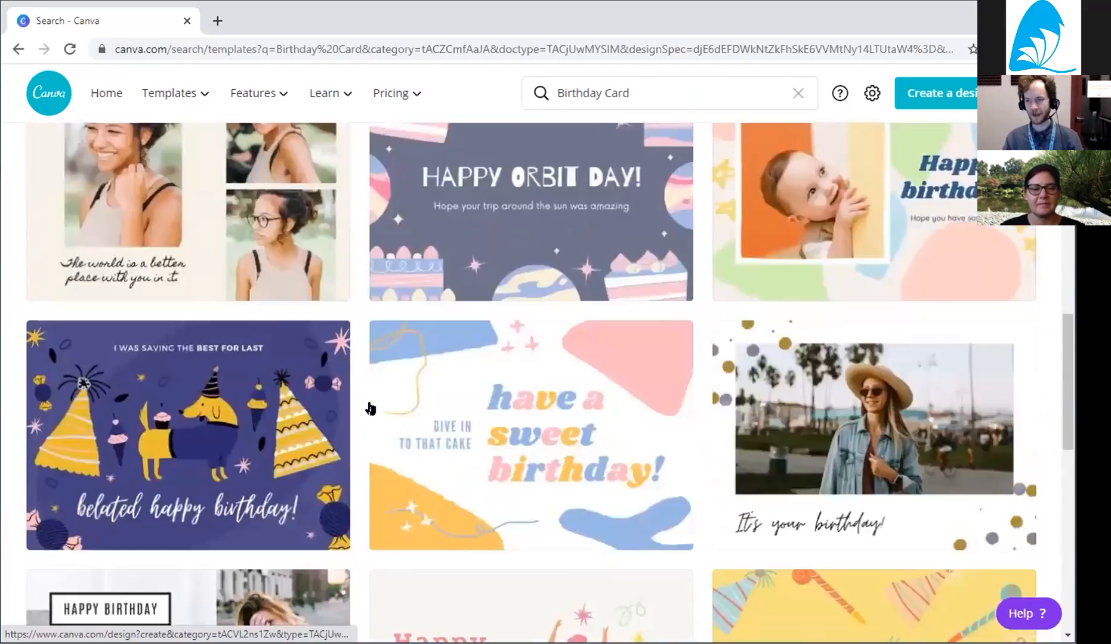
scroll(364, 393, "down", 8)
scroll(442, 393, "down", 10)
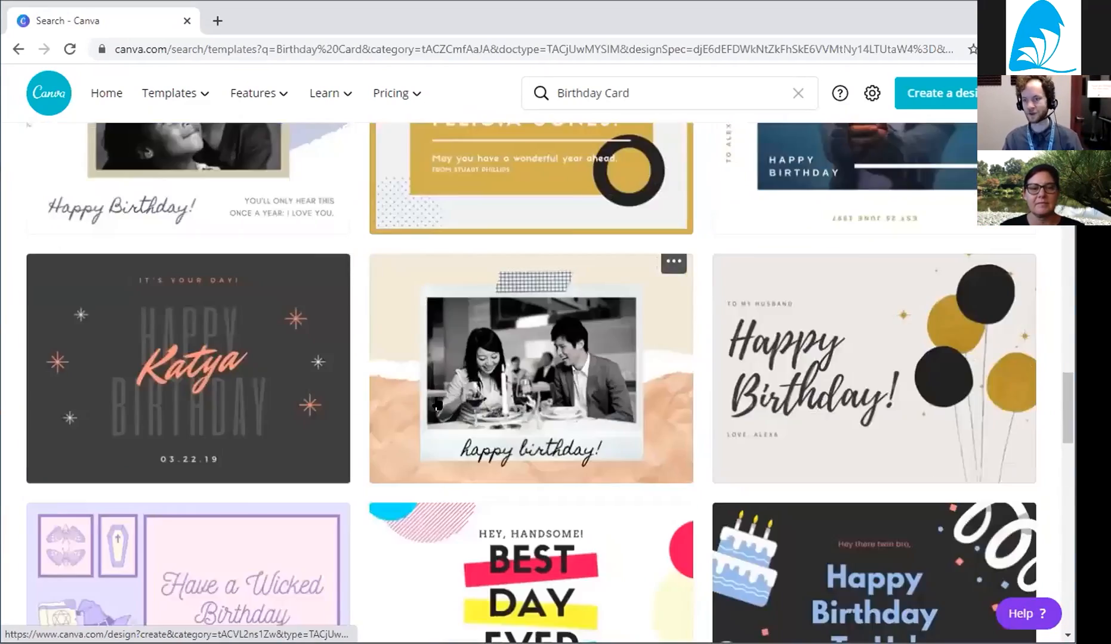
scroll(430, 399, "down", 15)
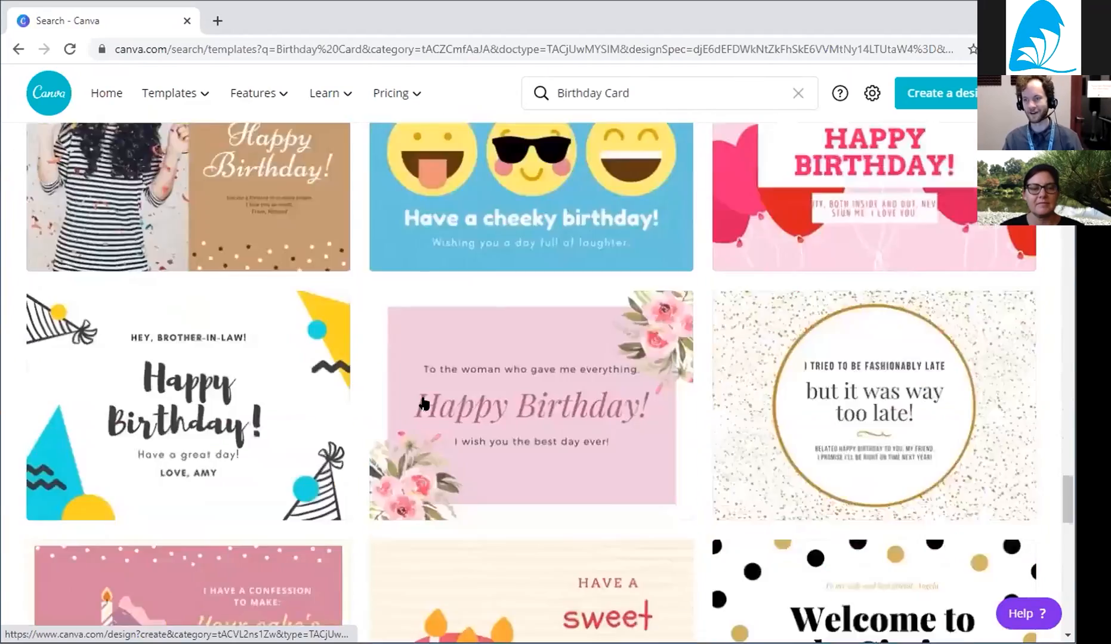
scroll(423, 404, "down", 15)
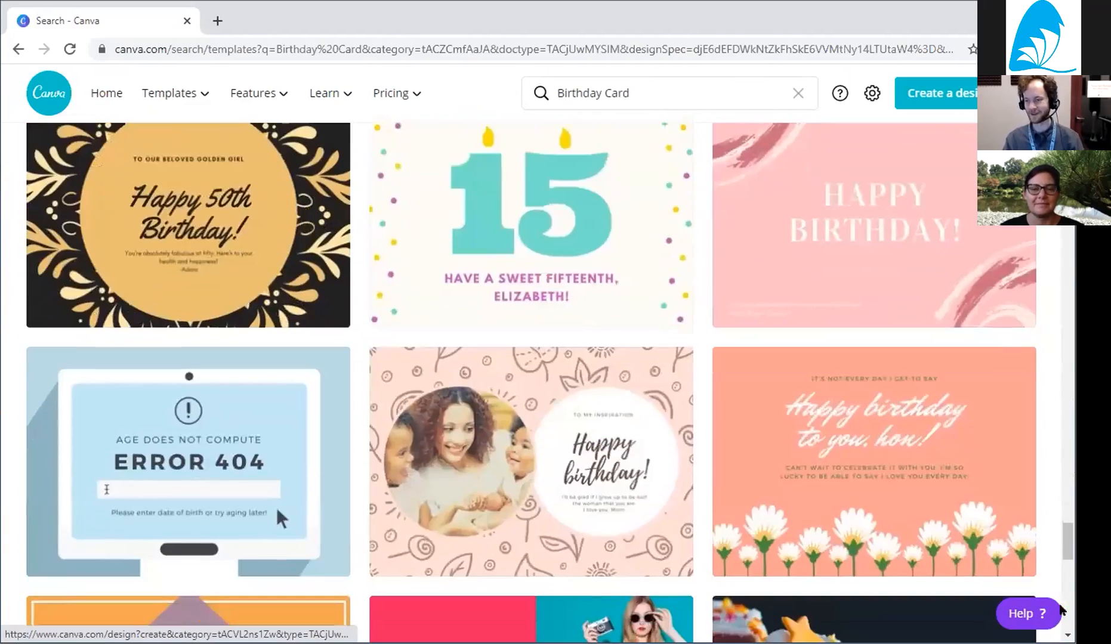
scroll(1062, 594, "down", 10)
left_click_drag(1062, 576, 1060, 137)
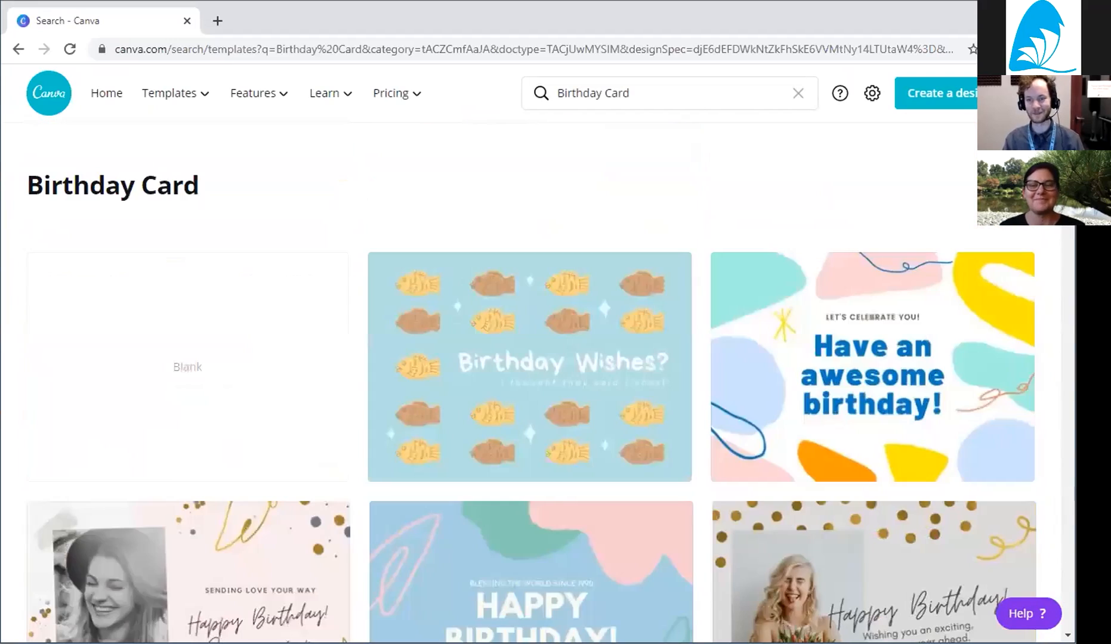
Find the "have a sweet birthday!" template with pastel abstract shapes and open it as a new design.
scroll(612, 411, "down", 3)
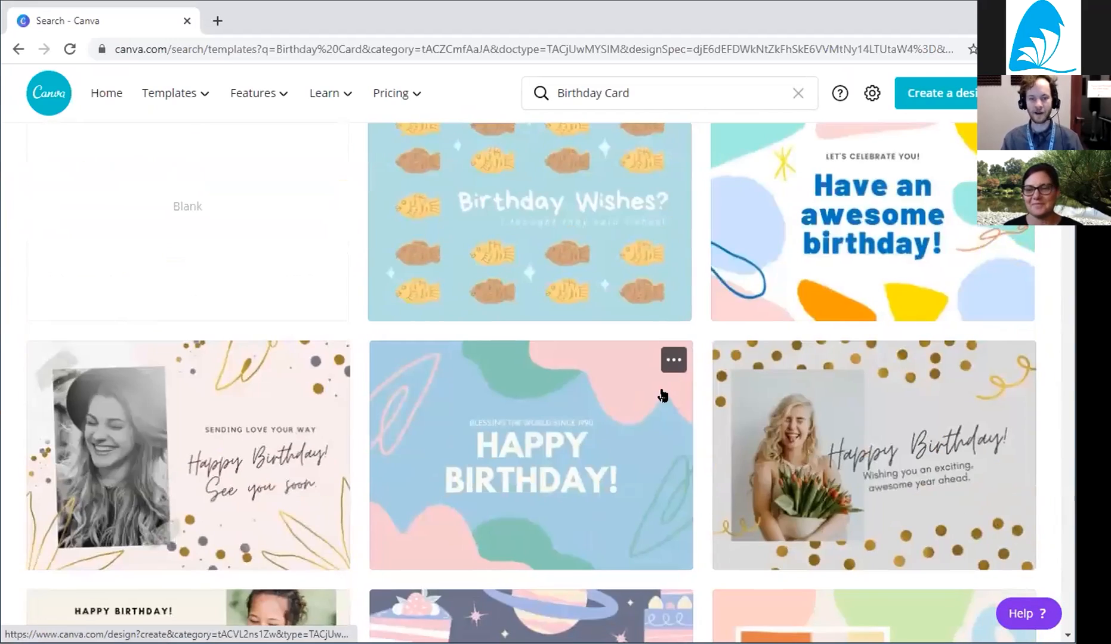
scroll(662, 395, "down", 6)
scroll(559, 430, "down", 4)
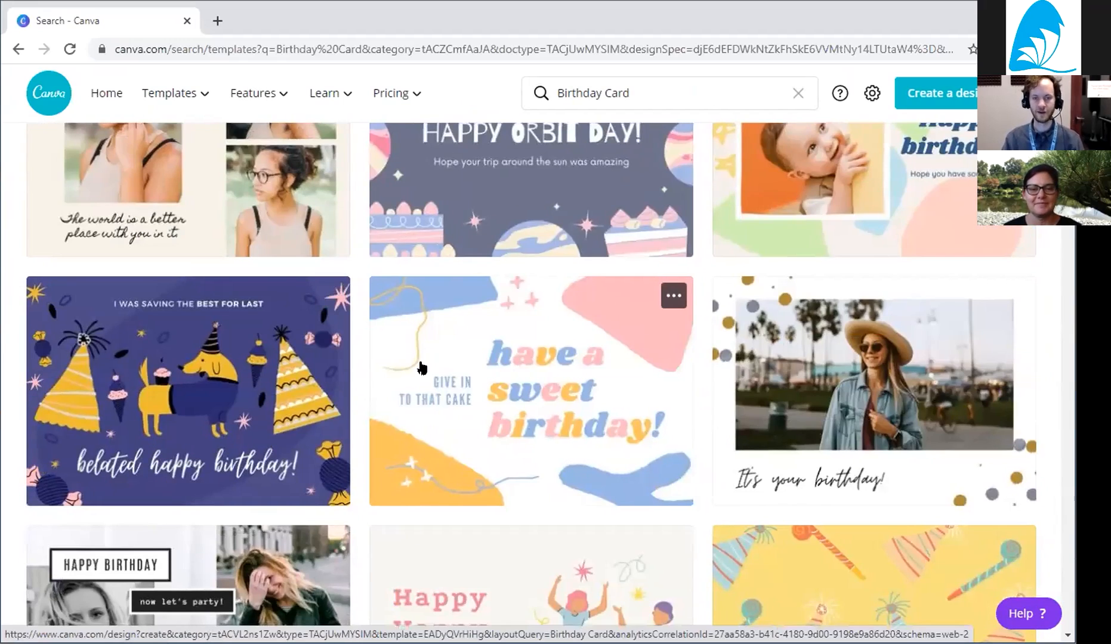
left_click(421, 374)
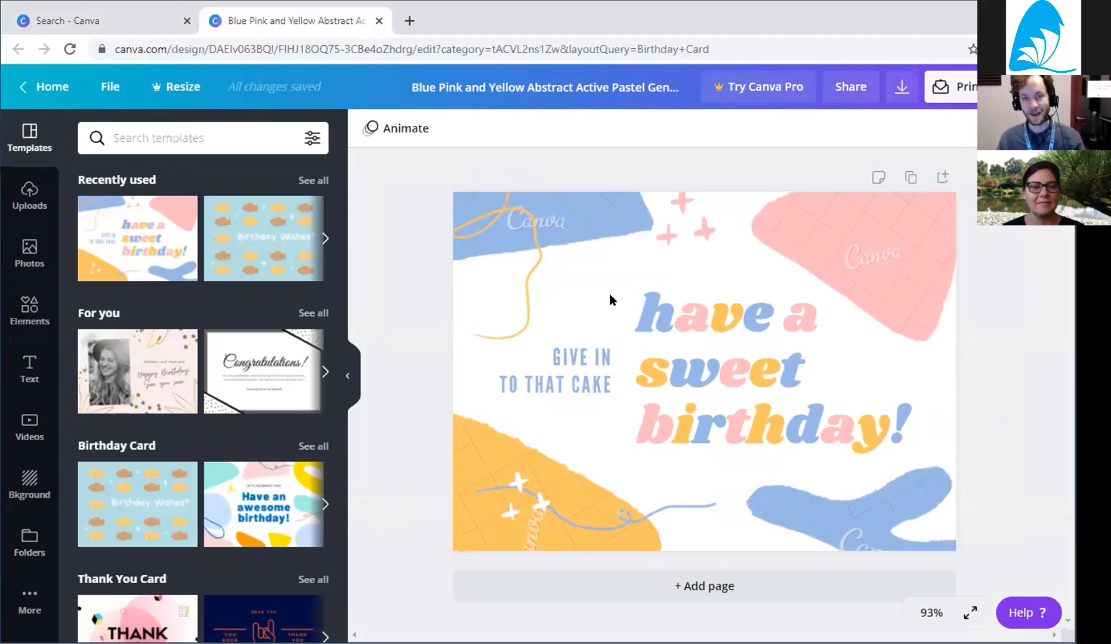
Select the watermarked pink, yellow and blue shapes on the card one after another to examine the paid elements.
left_click(865, 283)
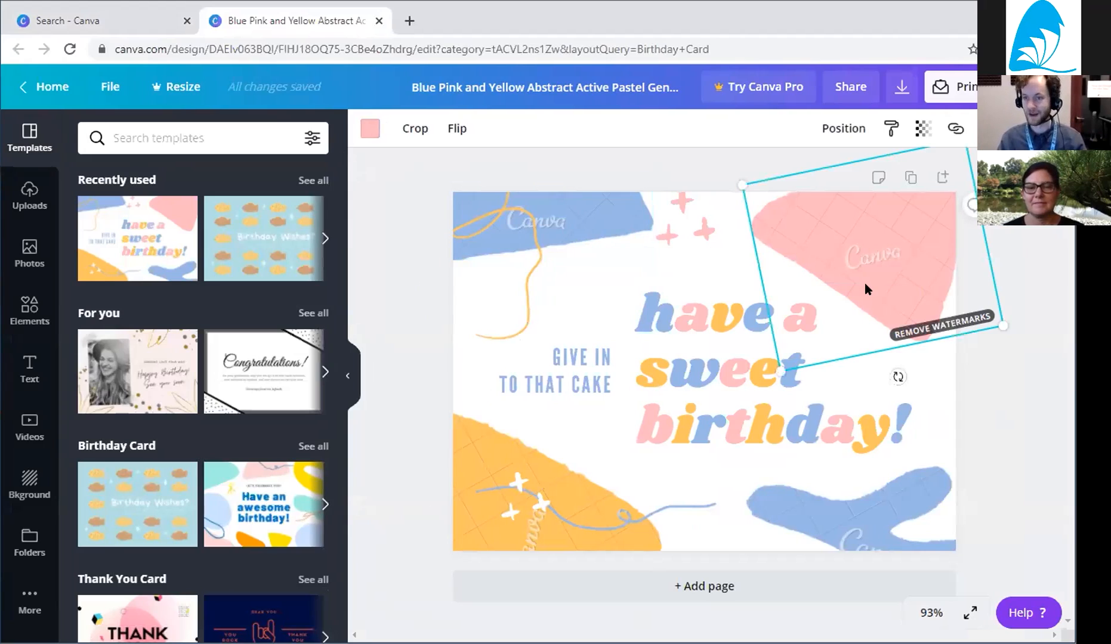
left_click(455, 520)
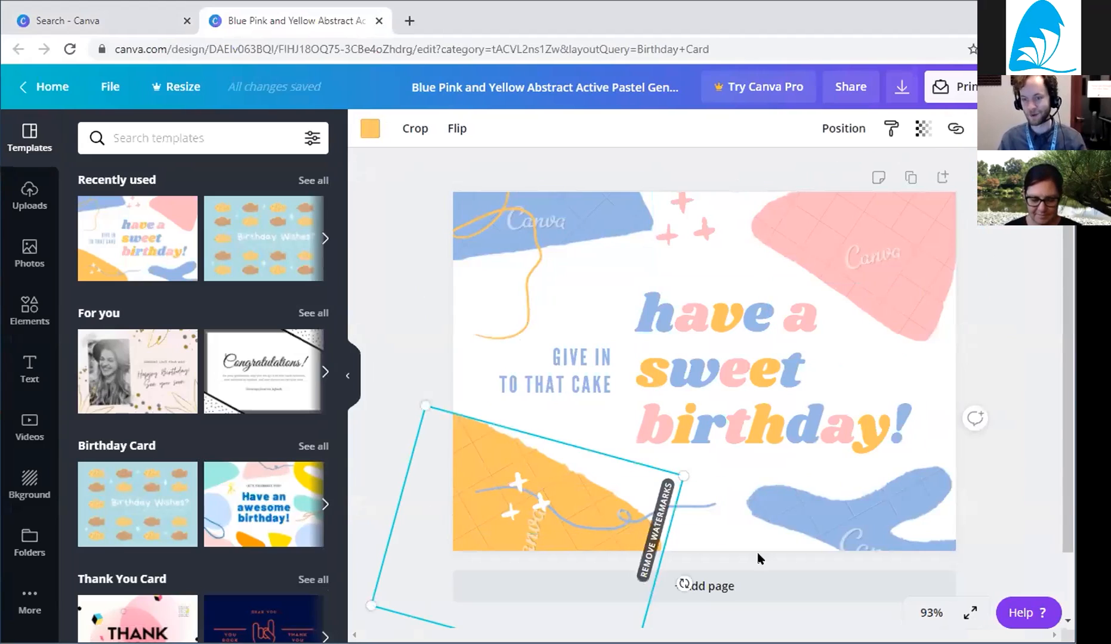
left_click(843, 526)
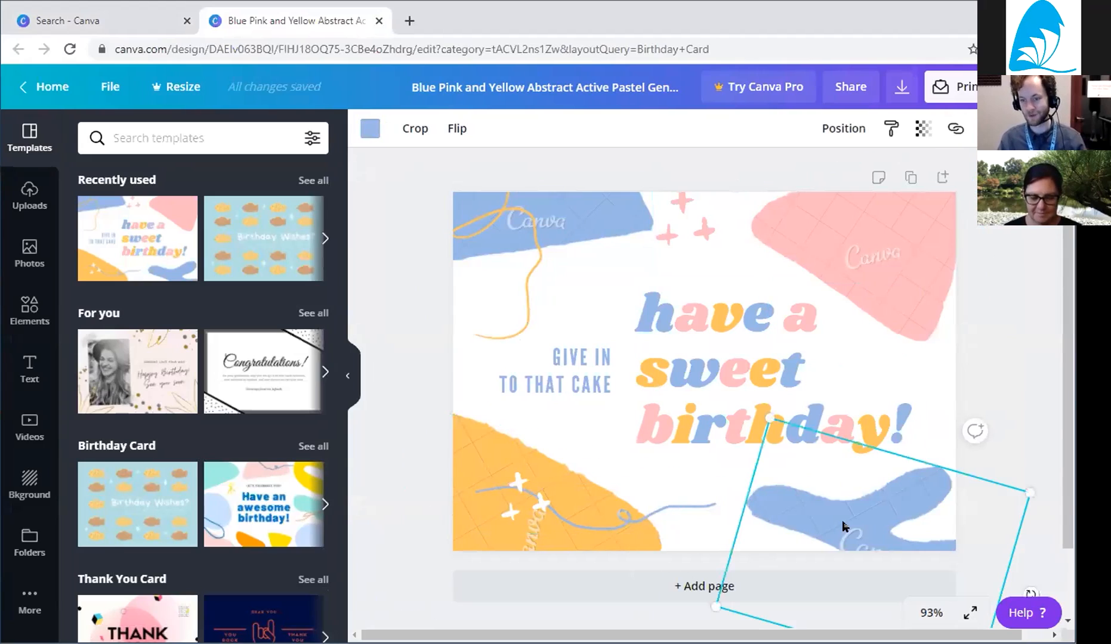
left_click(588, 230)
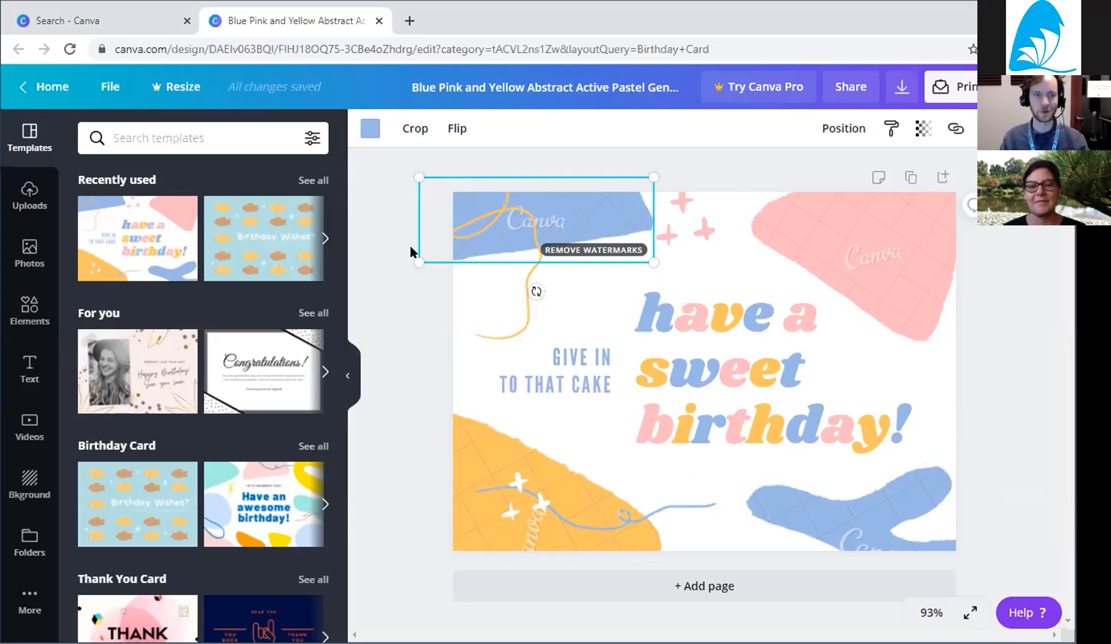
left_click(881, 256)
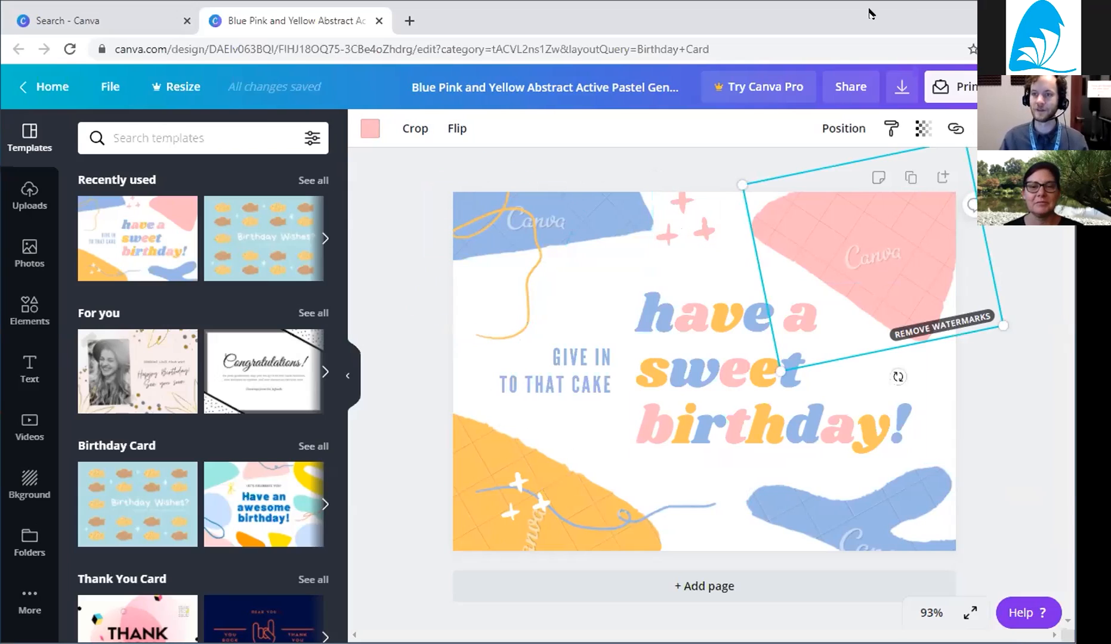
Delete the four watermarked abstract shapes from the corners of the birthday card.
left_click(621, 218)
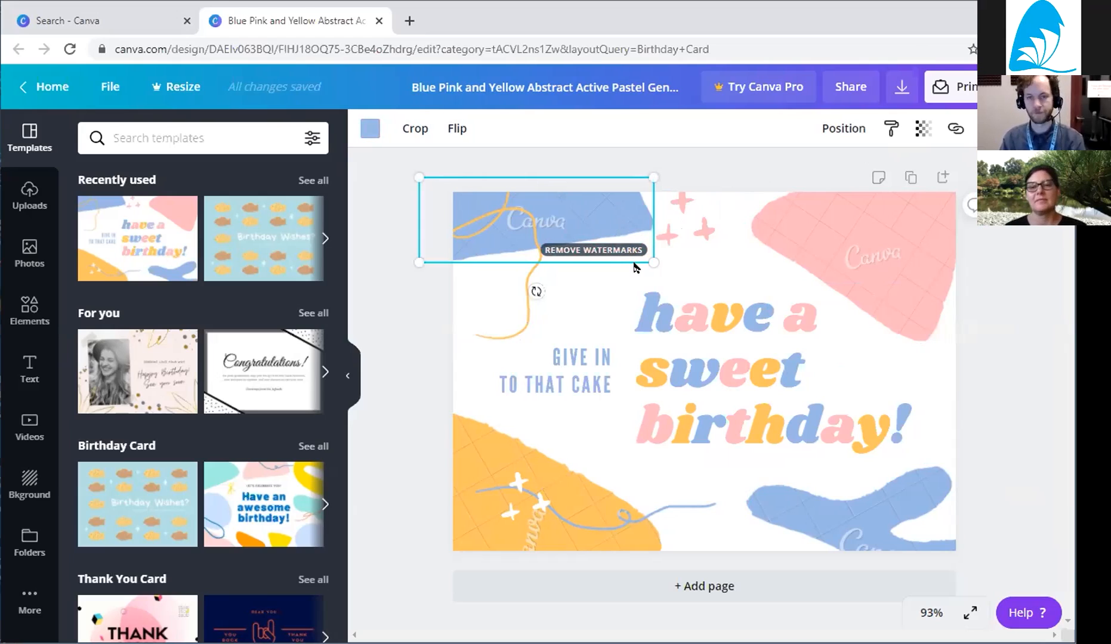
key("Delete")
left_click(847, 236)
key("Delete")
left_click(465, 430)
key("Delete")
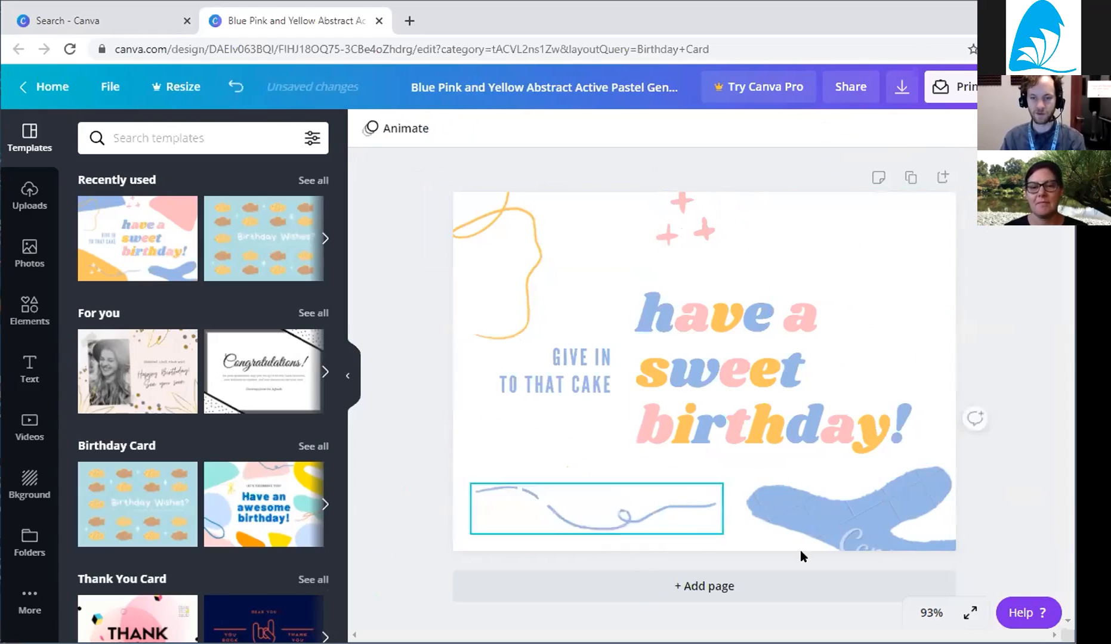
left_click(865, 512)
key("Delete")
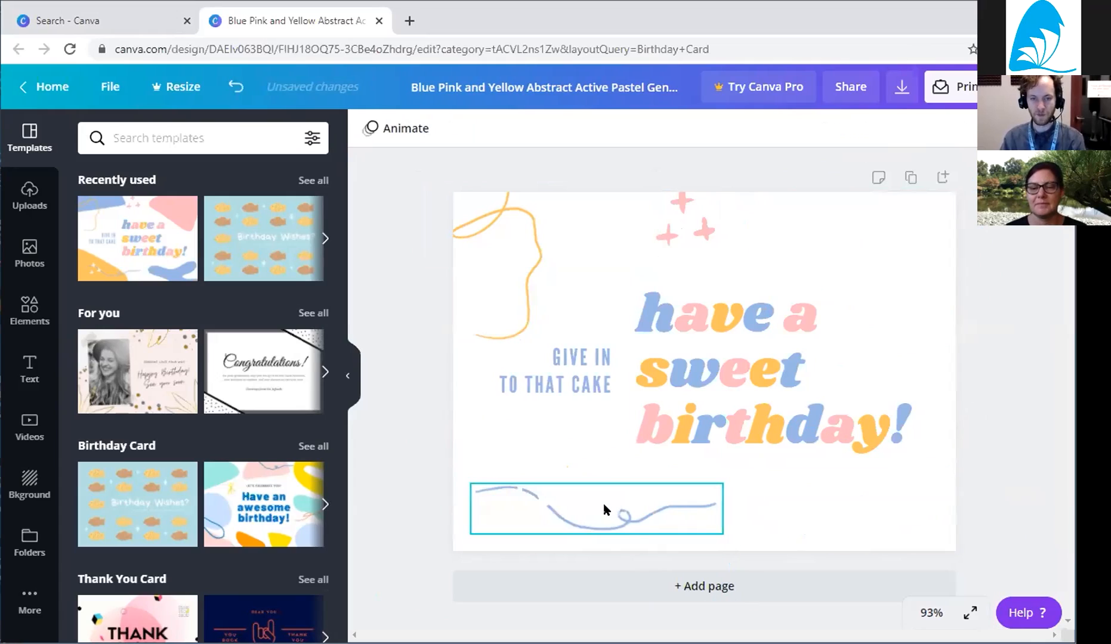
Delete the blue wavy line and the yellow curved line, the remaining paid elements on the card.
left_click(599, 518)
left_click(524, 281)
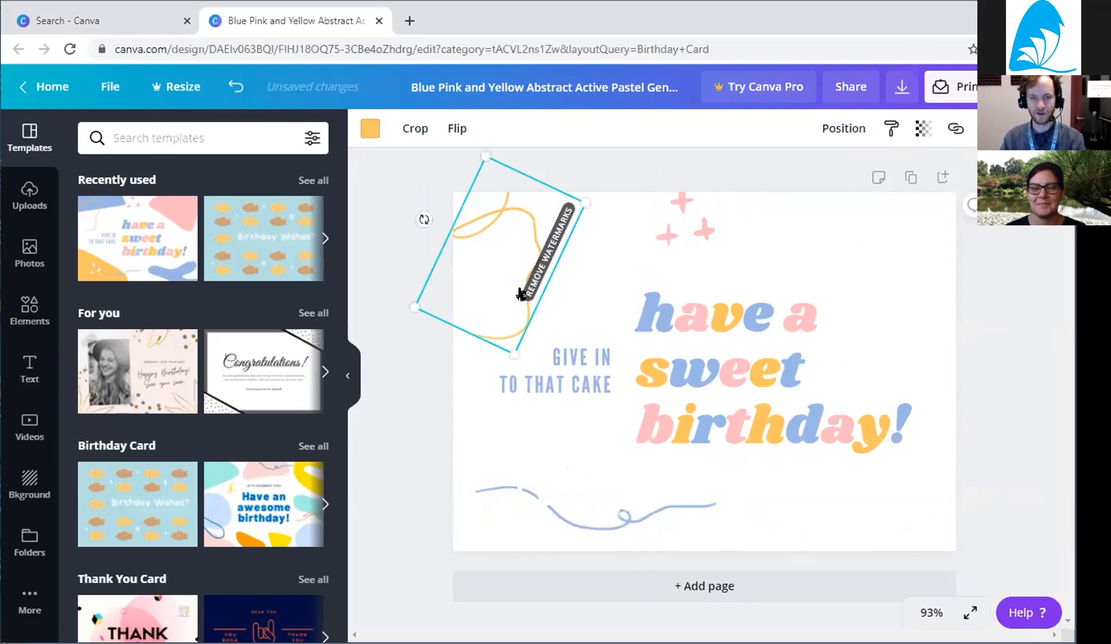
left_click(558, 501)
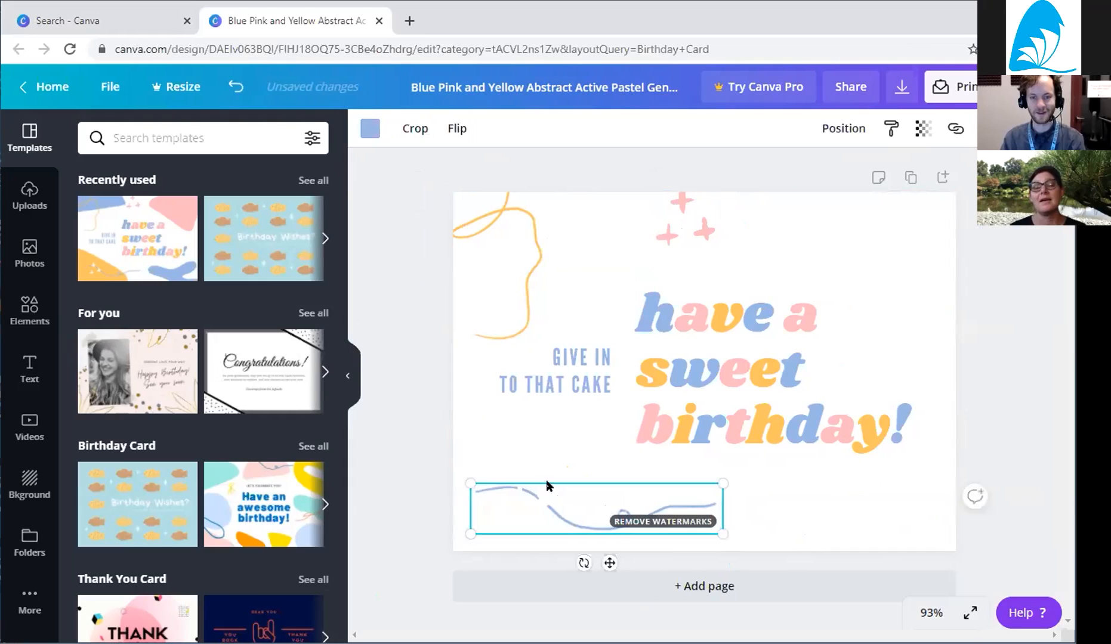
key("Delete")
left_click(529, 282)
key("Delete")
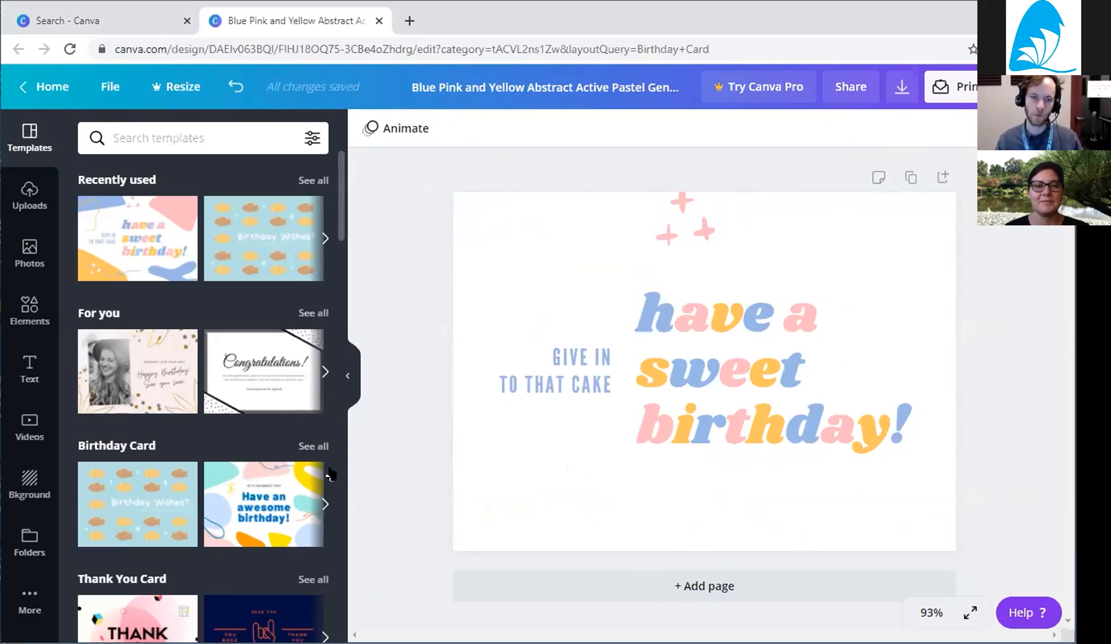
Apply the free plain peach background to the card and replace it with the grey-to-white gradient background.
left_click_drag(544, 7, 548, 6)
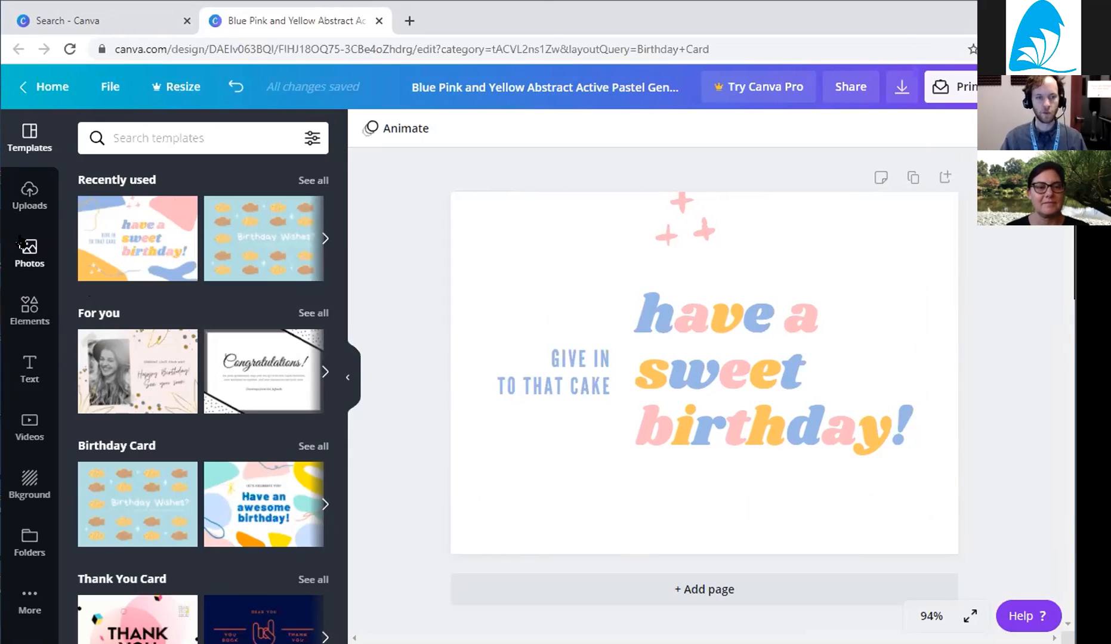
left_click(30, 482)
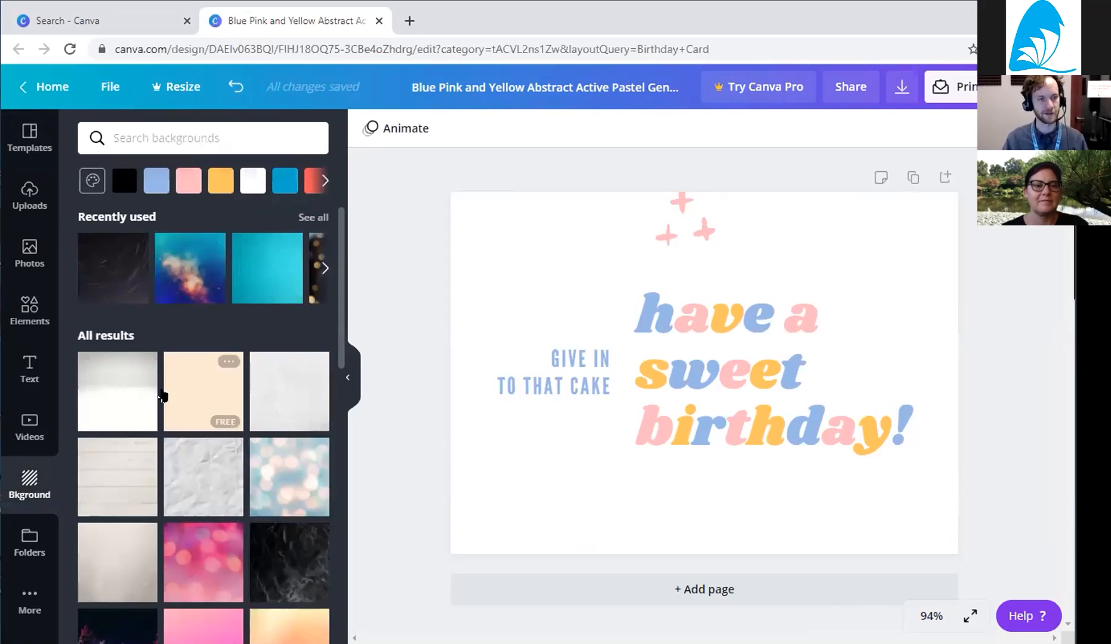
scroll(137, 435, "down", 3)
left_click(136, 246)
left_click(191, 253)
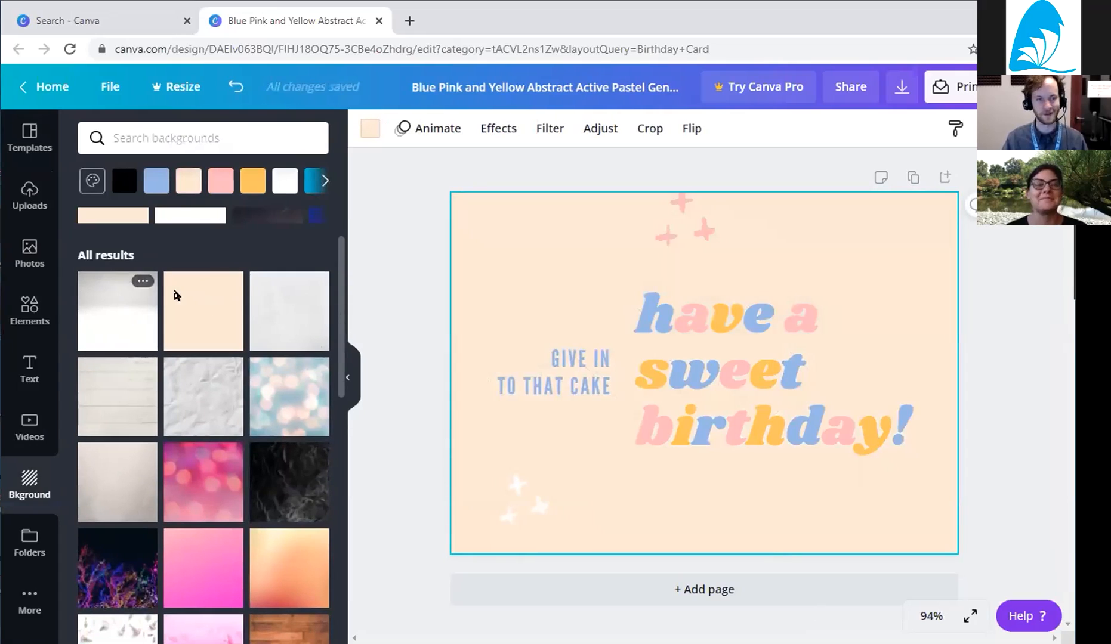
left_click(121, 309)
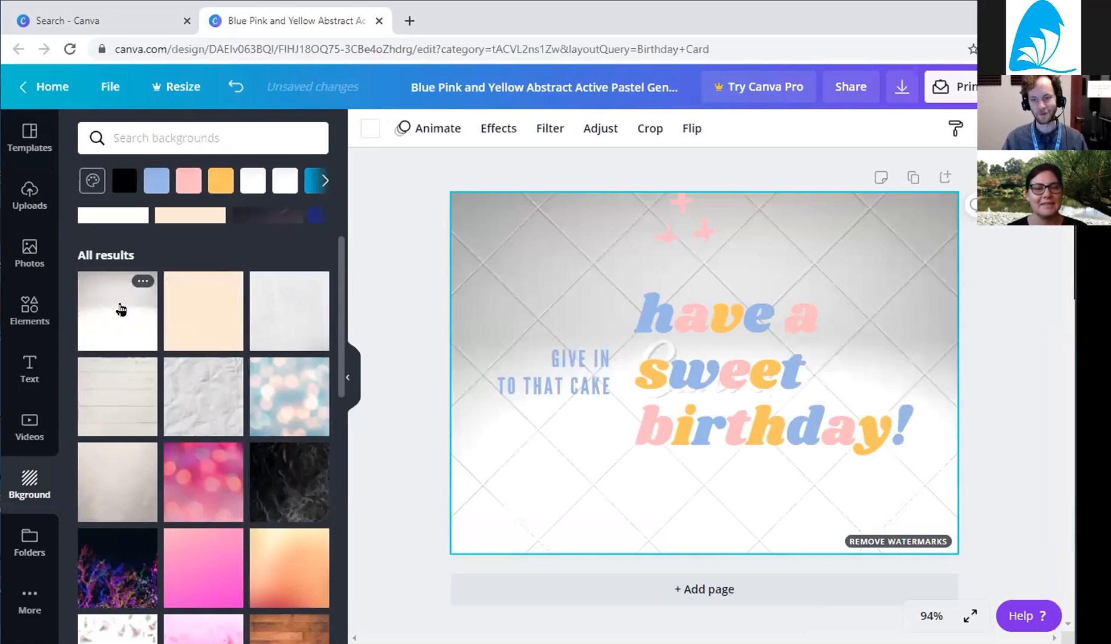
Try the plain peach, light grey, white wood, crumpled paper and pastel bokeh backgrounds on the card one after another.
left_click(218, 339)
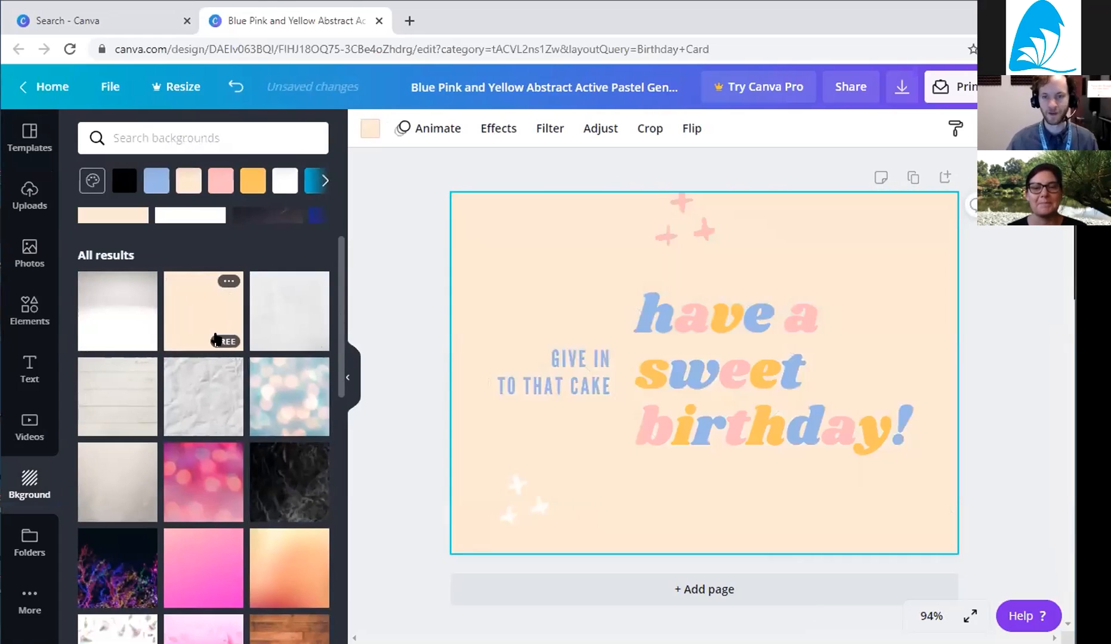
left_click(255, 331)
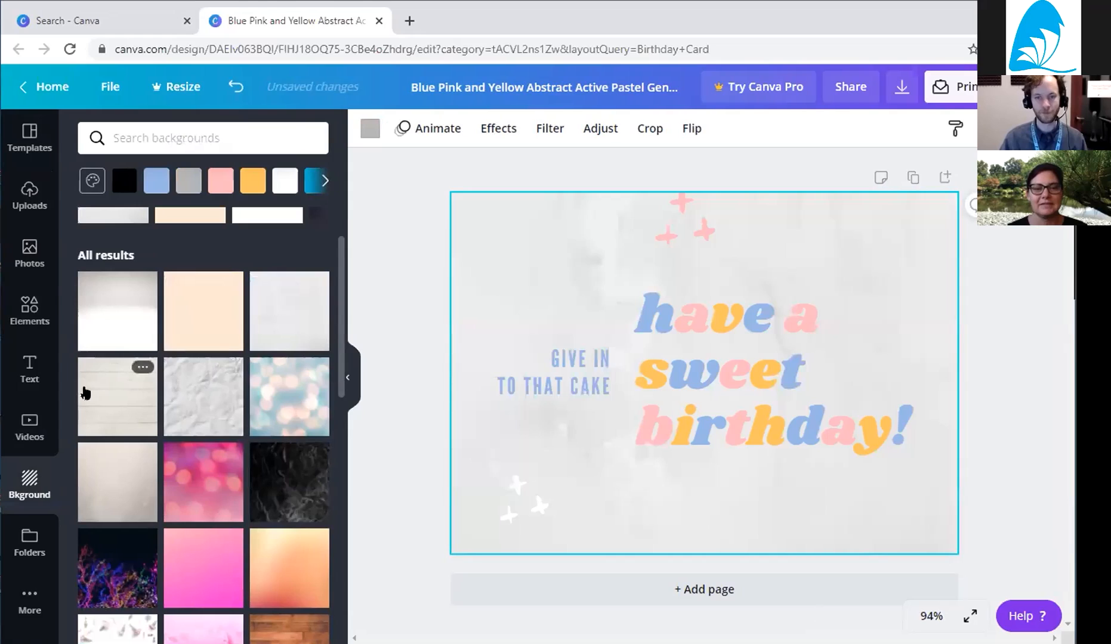
left_click(82, 395)
left_click(188, 408)
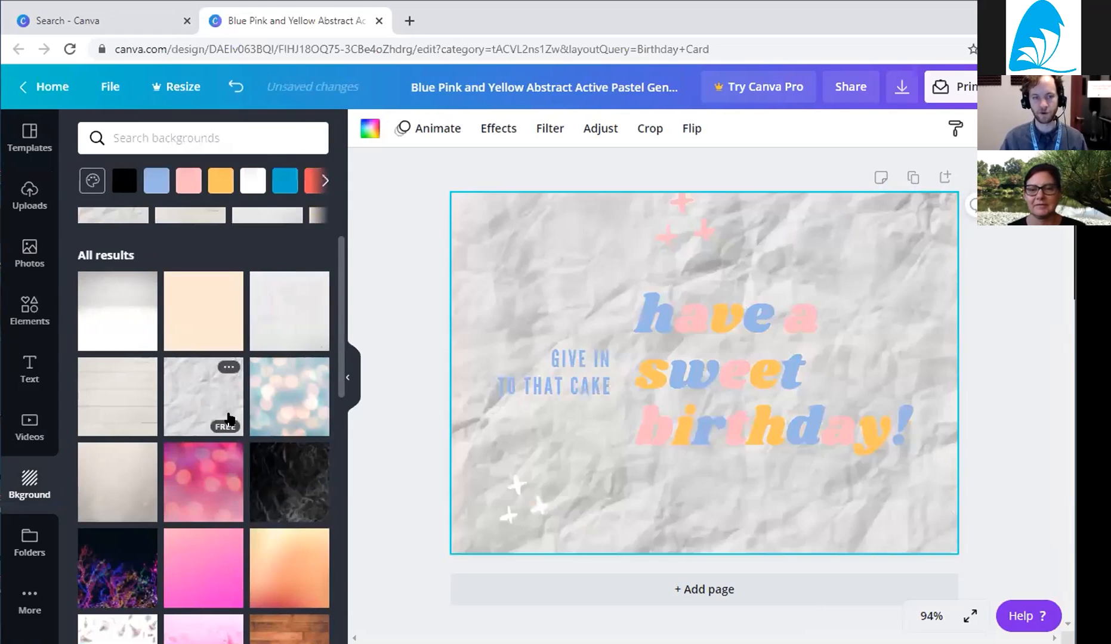
left_click(282, 411)
Try the pink bokeh, black marble, purple clouds, blue bokeh and blue light-swirl backgrounds on the card.
scroll(233, 400, "down", 3)
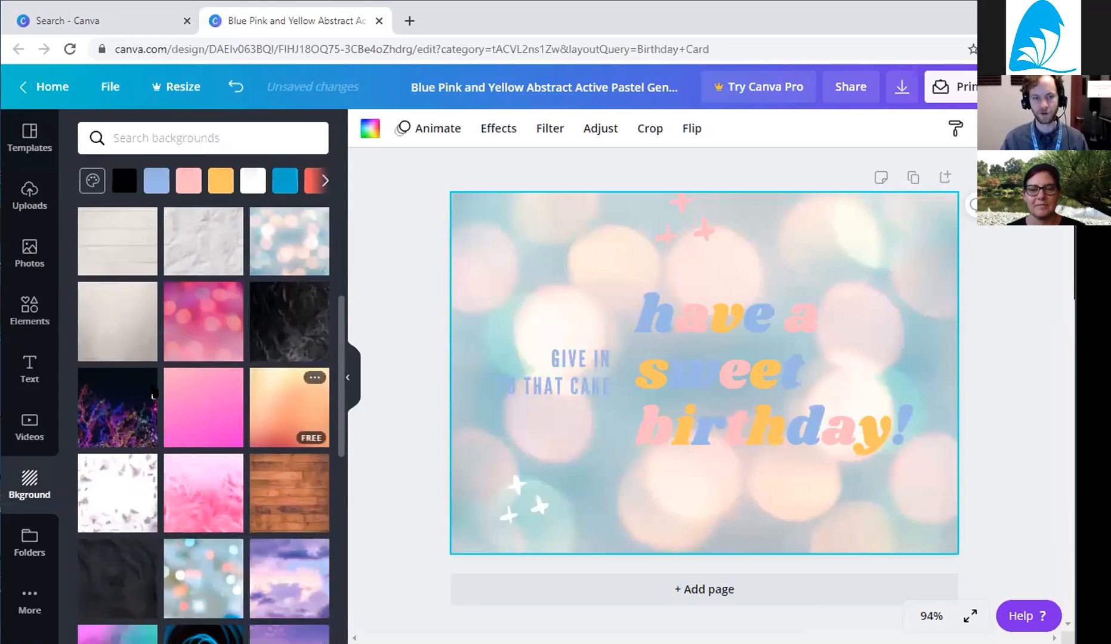
left_click(213, 323)
left_click(269, 335)
scroll(239, 370, "down", 1)
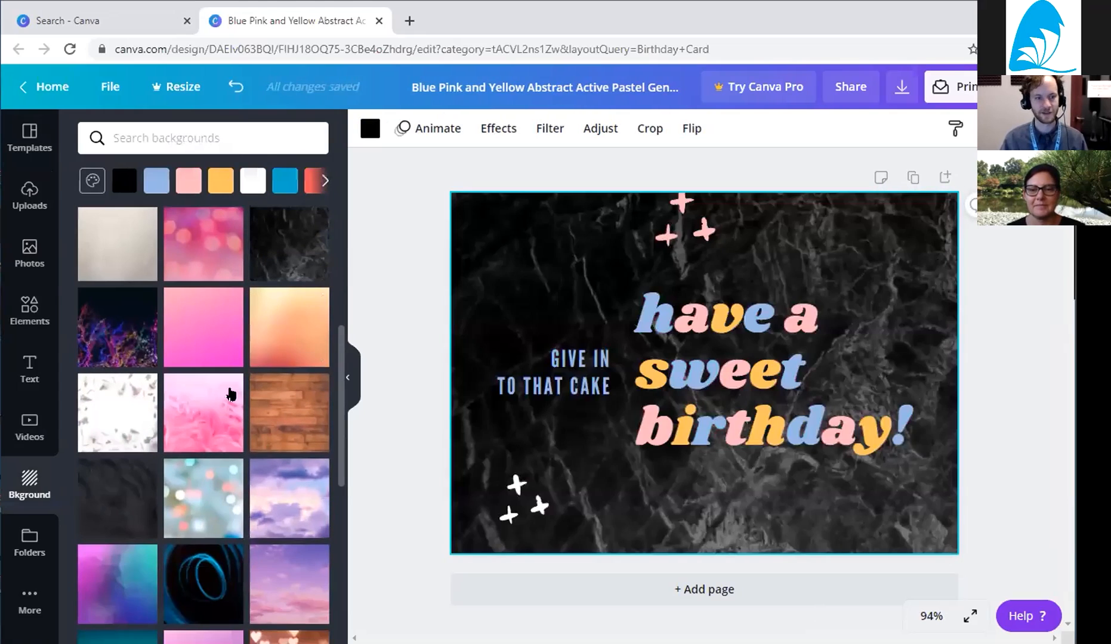
scroll(149, 412, "down", 2)
left_click(293, 345)
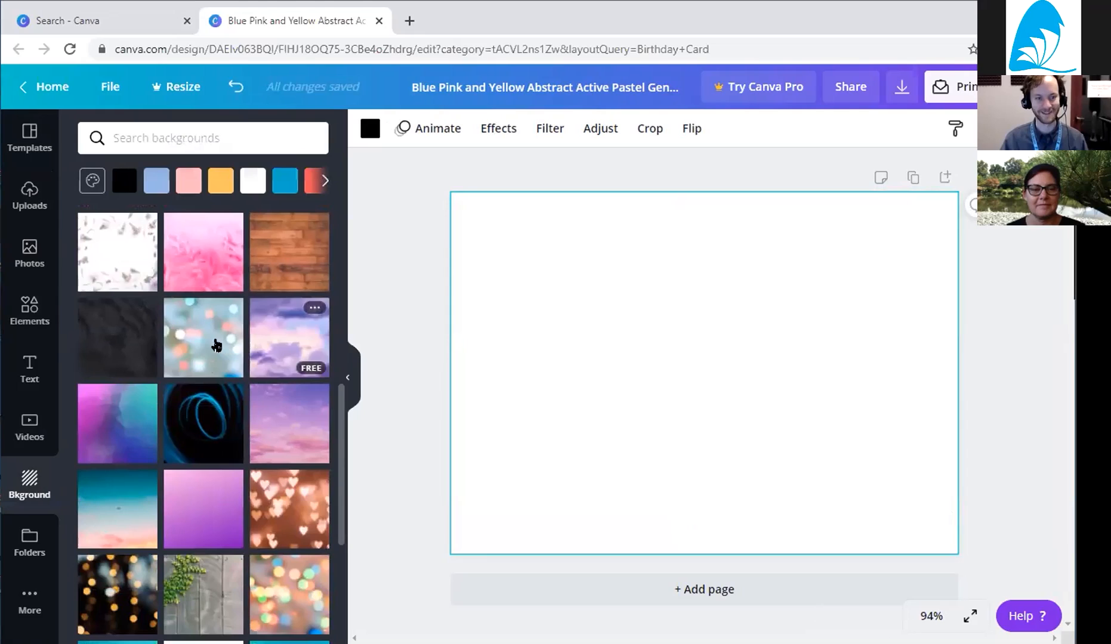
left_click(182, 355)
left_click(186, 403)
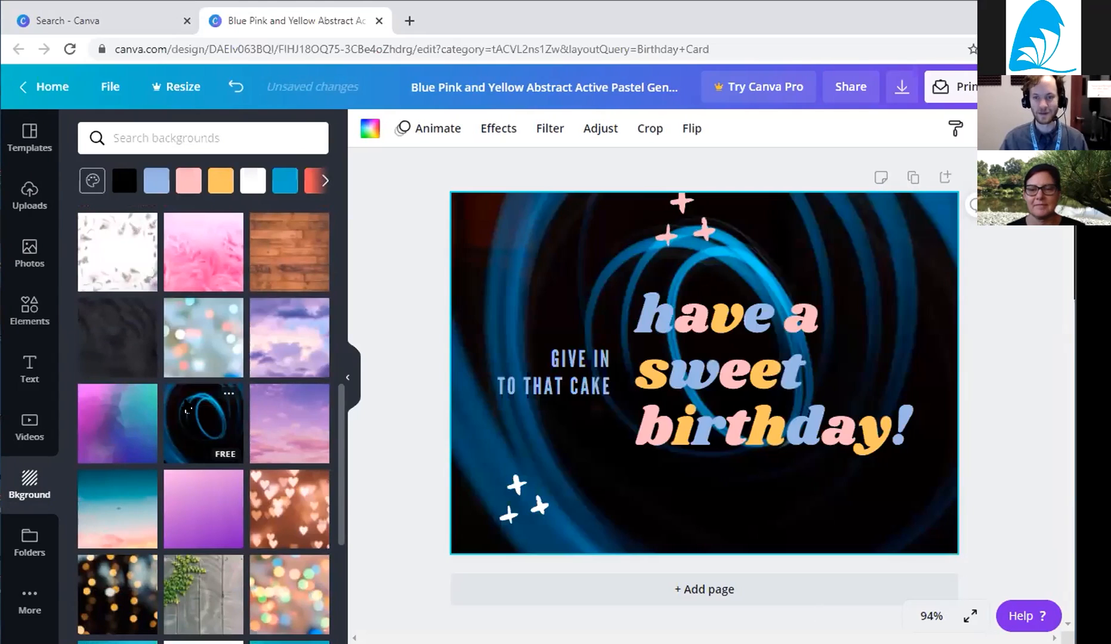
Apply the free dark background with colourful string lights along its lower edge to the card.
scroll(149, 418, "down", 5)
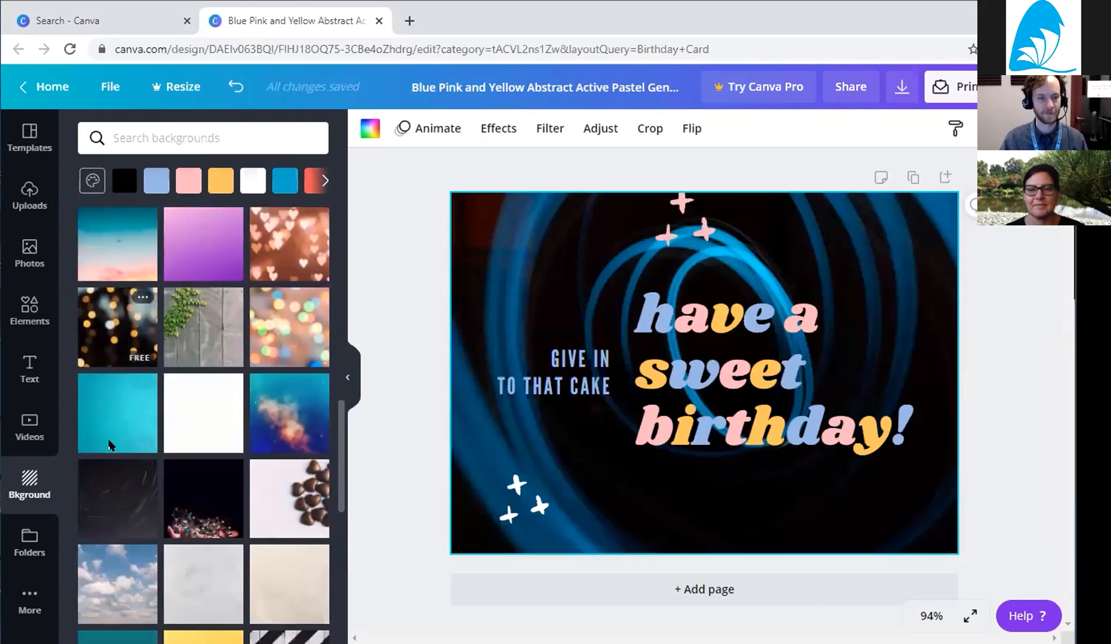
left_click(204, 287)
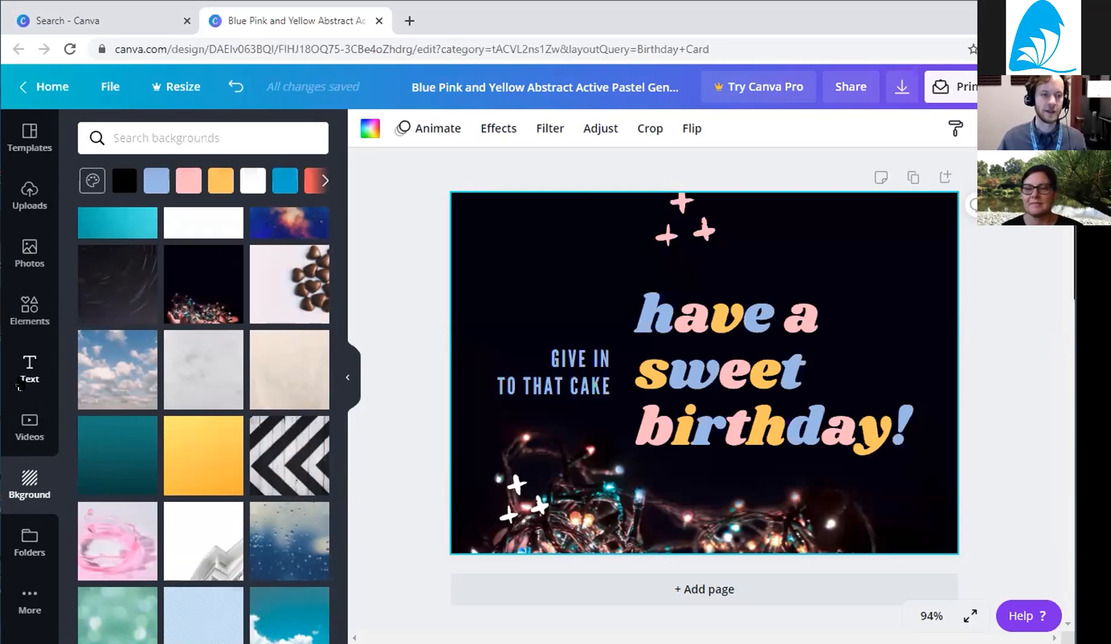
Examine the text tools and the formatting options of the card's two text boxes, including the additional options for "GIVE IN TO THAT CAKE".
left_click(30, 370)
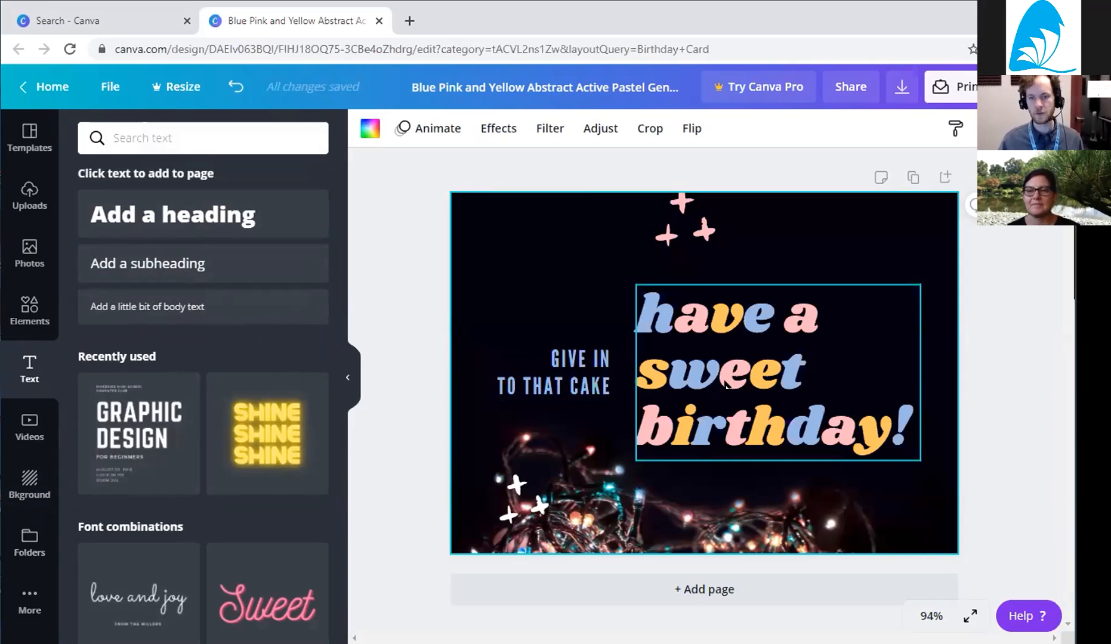
left_click(645, 376)
left_click(560, 374)
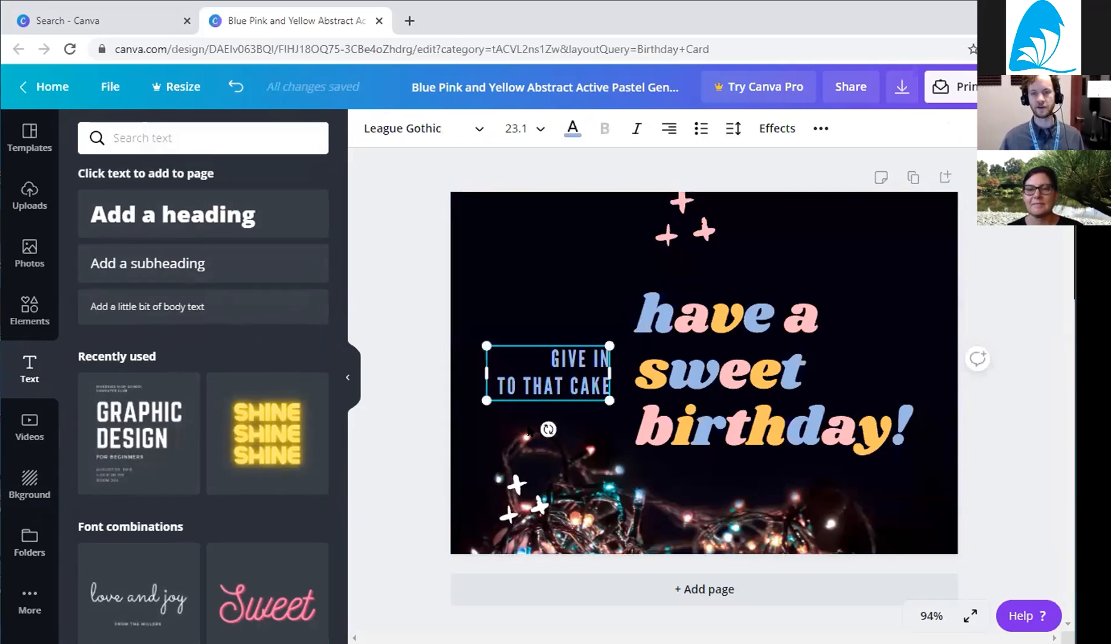
left_click(695, 379)
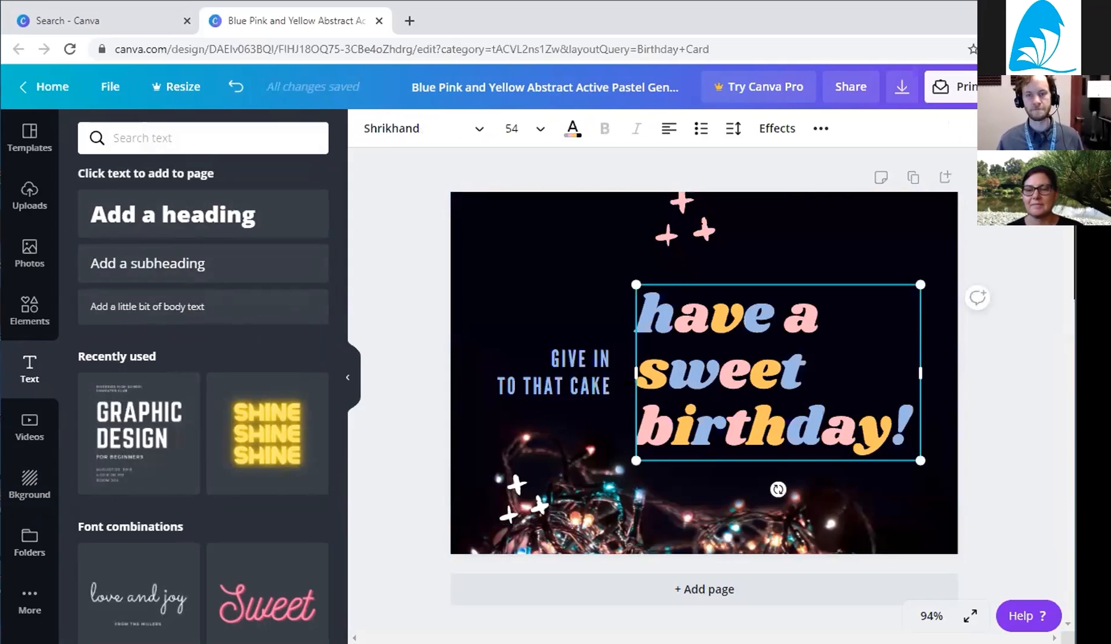
left_click(595, 383)
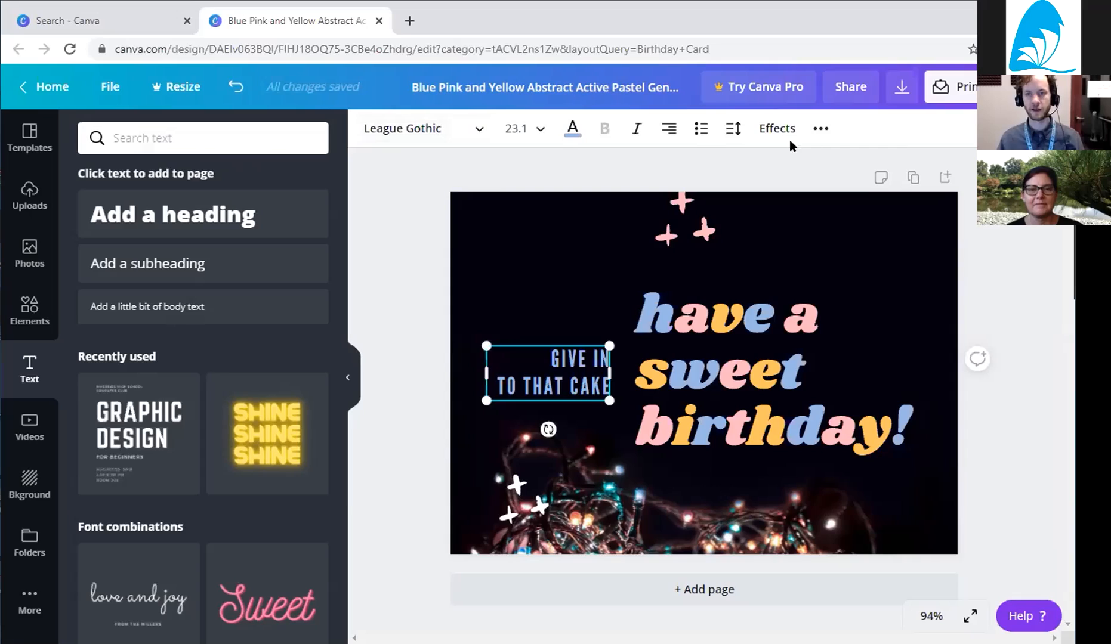
left_click(820, 128)
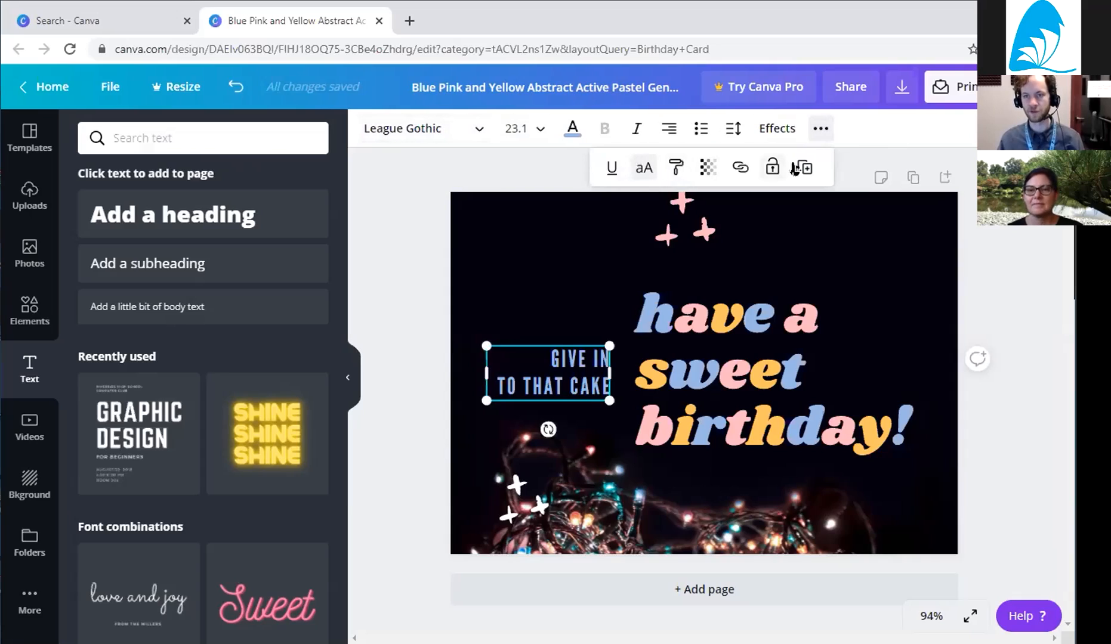
left_click(820, 128)
left_click(820, 128)
left_click(857, 132)
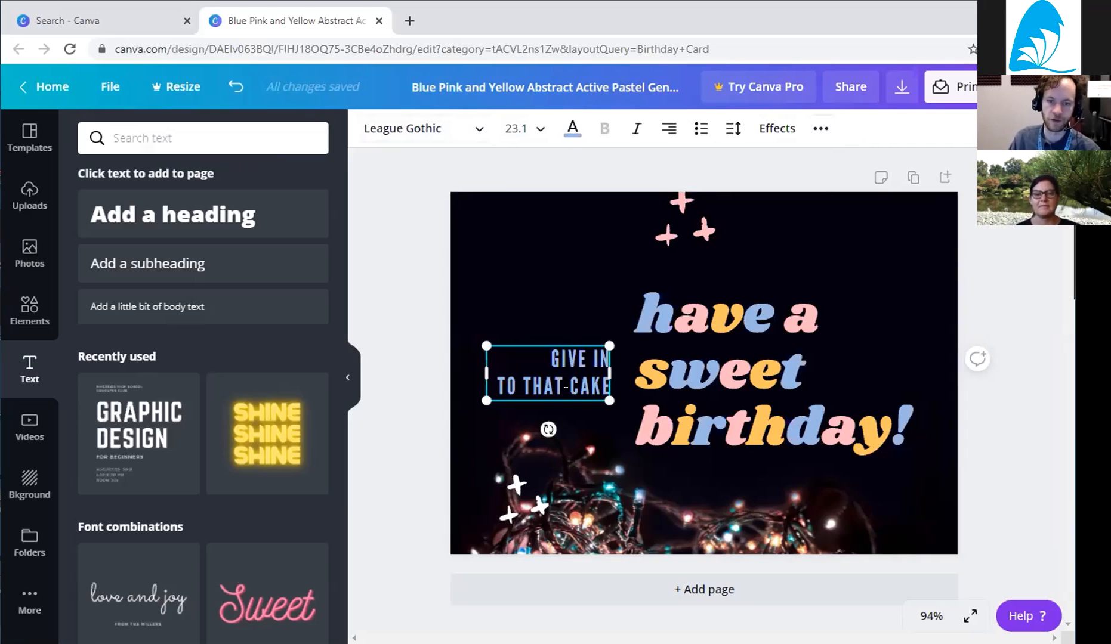
Replace the word "CAKE" with "PIE" in the small text line on the card.
left_click_drag(566, 388, 611, 387)
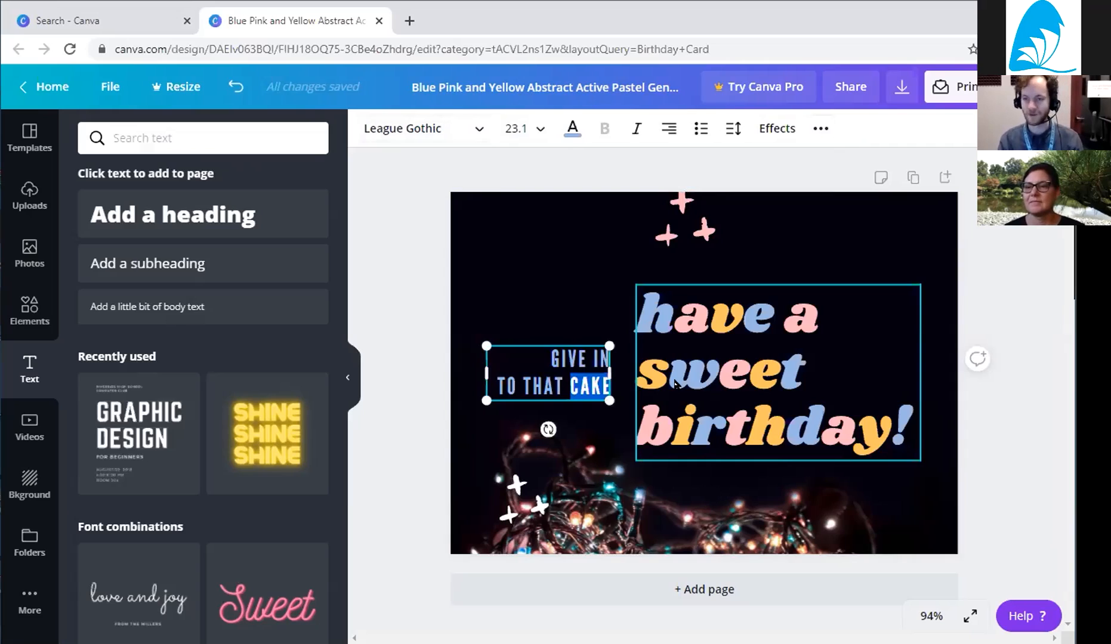
type("PIE")
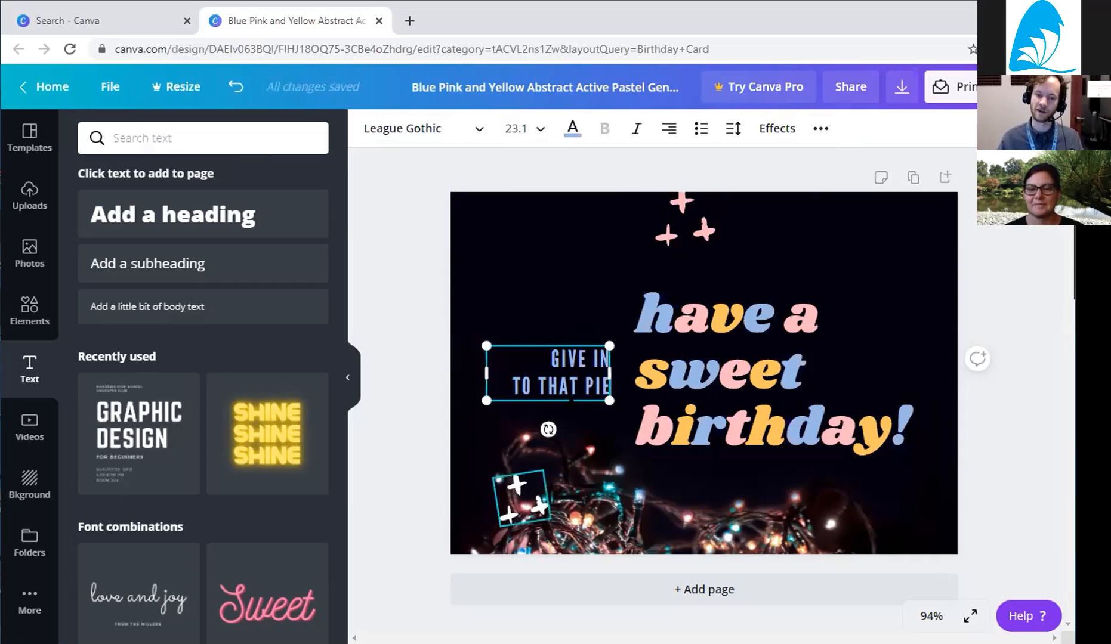
Move the white stars to the card's upper right corner and the pink stars to its upper left corner.
left_click_drag(517, 474, 542, 286)
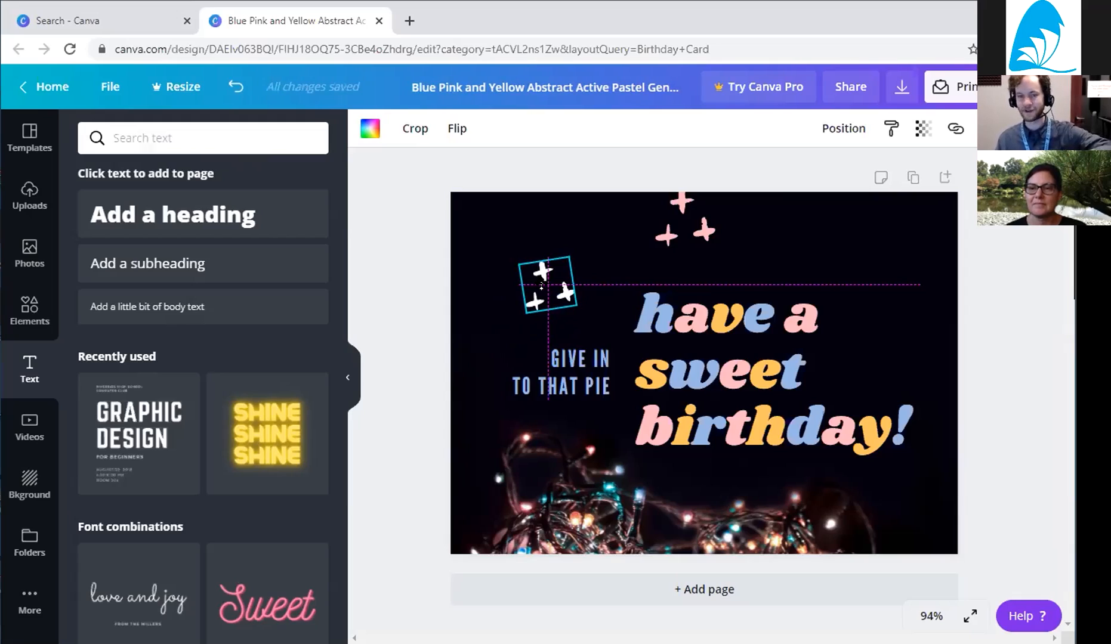
left_click_drag(541, 286, 882, 257)
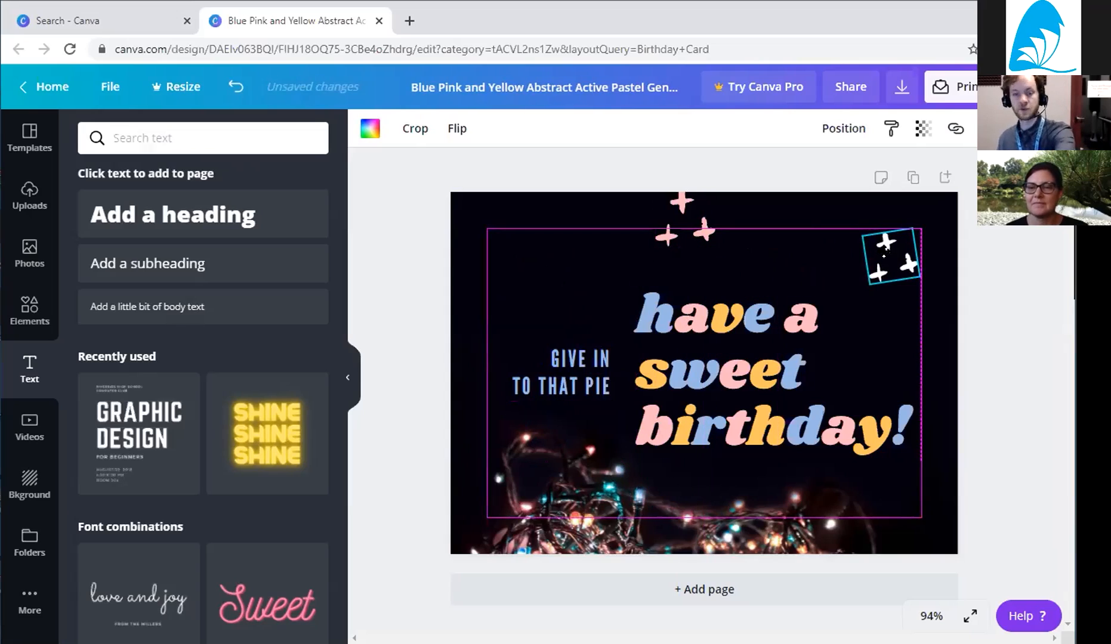
left_click_drag(884, 257, 890, 258)
left_click_drag(683, 204, 503, 245)
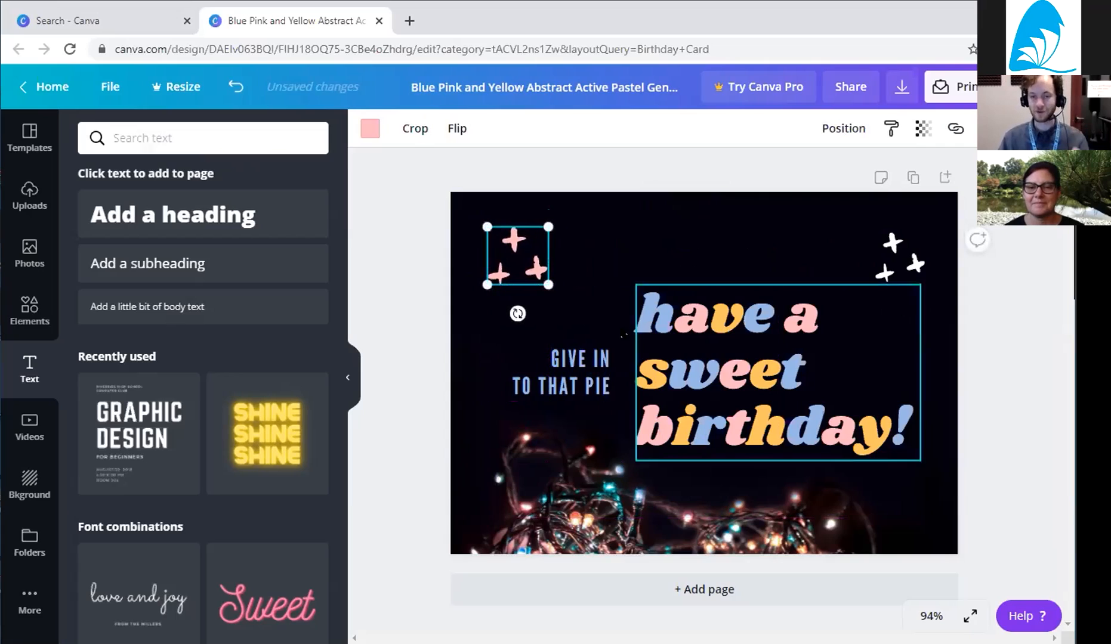
Stack the "GIVE IN TO THAT PIE" text above the "have a sweet birthday!" text, lining up their left edges.
left_click_drag(572, 361, 571, 320)
left_click_drag(664, 315, 661, 301)
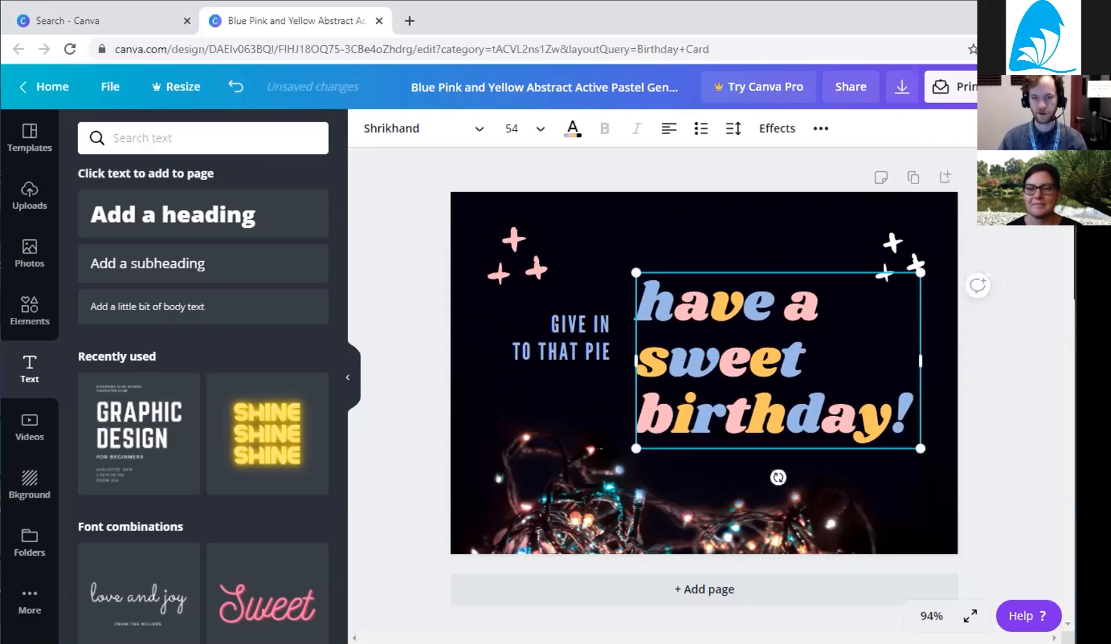
left_click(533, 502)
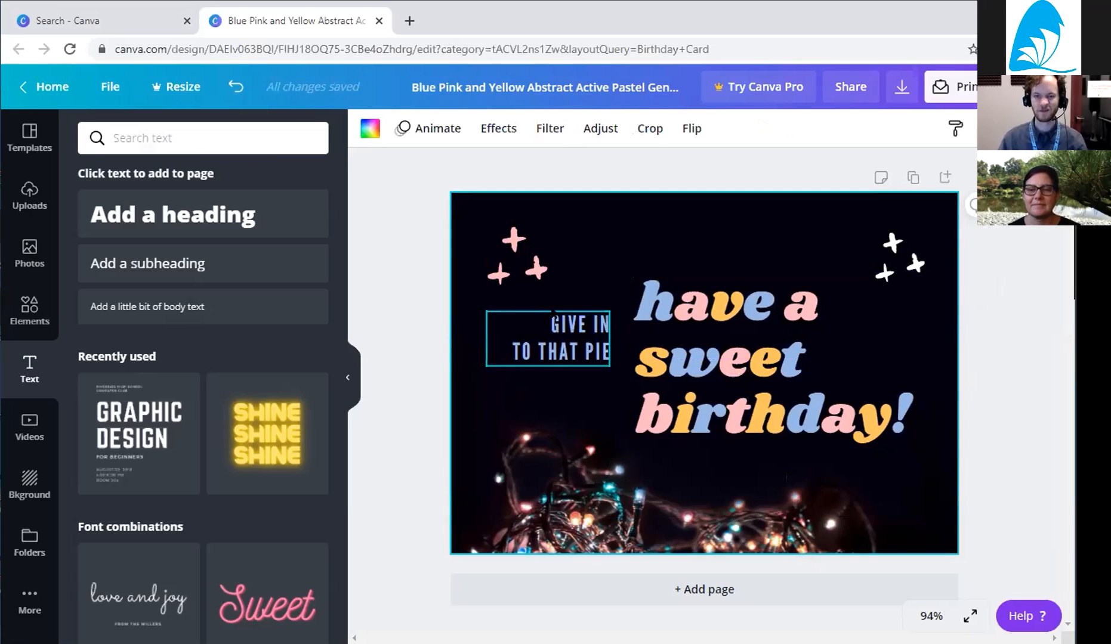
left_click_drag(580, 321, 731, 226)
left_click(728, 307)
left_click_drag(728, 307, 727, 334)
left_click_drag(713, 257, 713, 273)
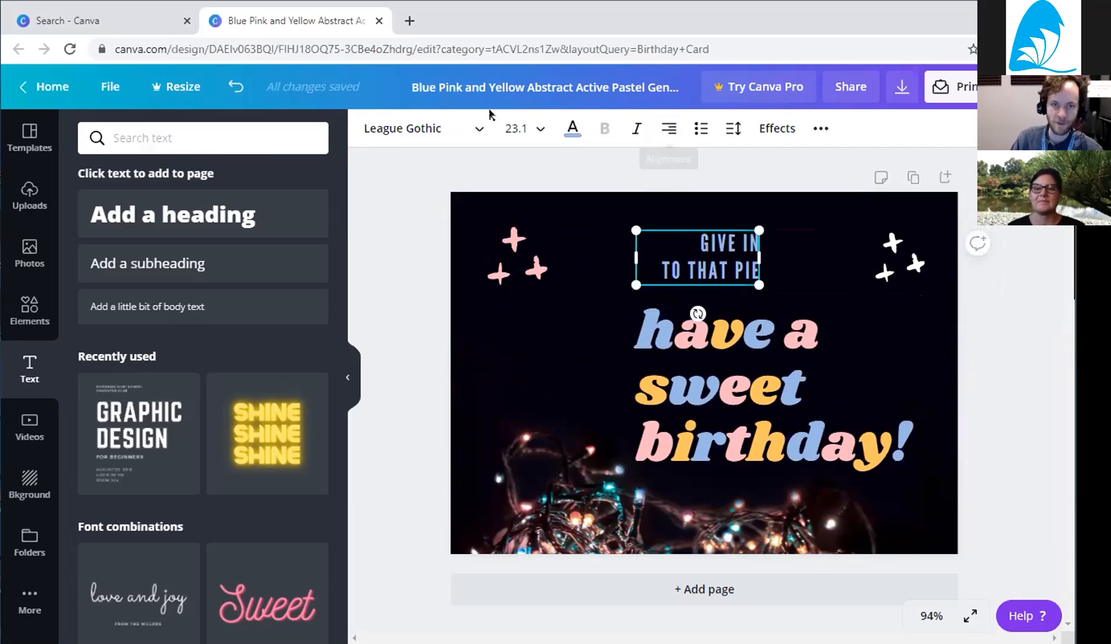
Left-align the "GIVE IN TO THAT PIE" text.
left_click(670, 127)
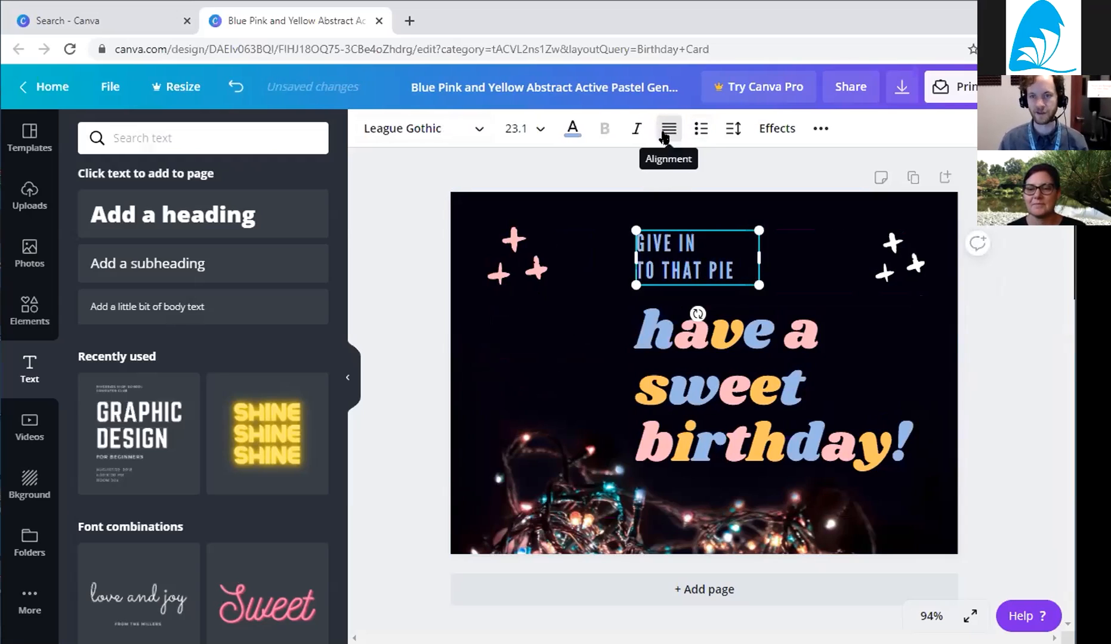
left_click(667, 139)
left_click(668, 138)
left_click(667, 138)
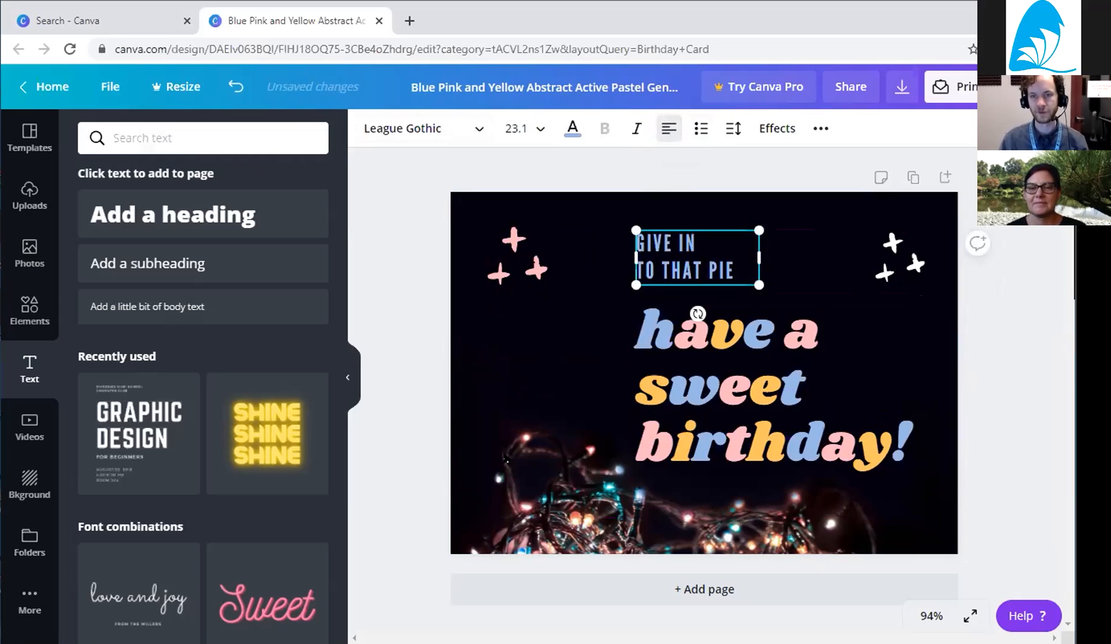
left_click(505, 458)
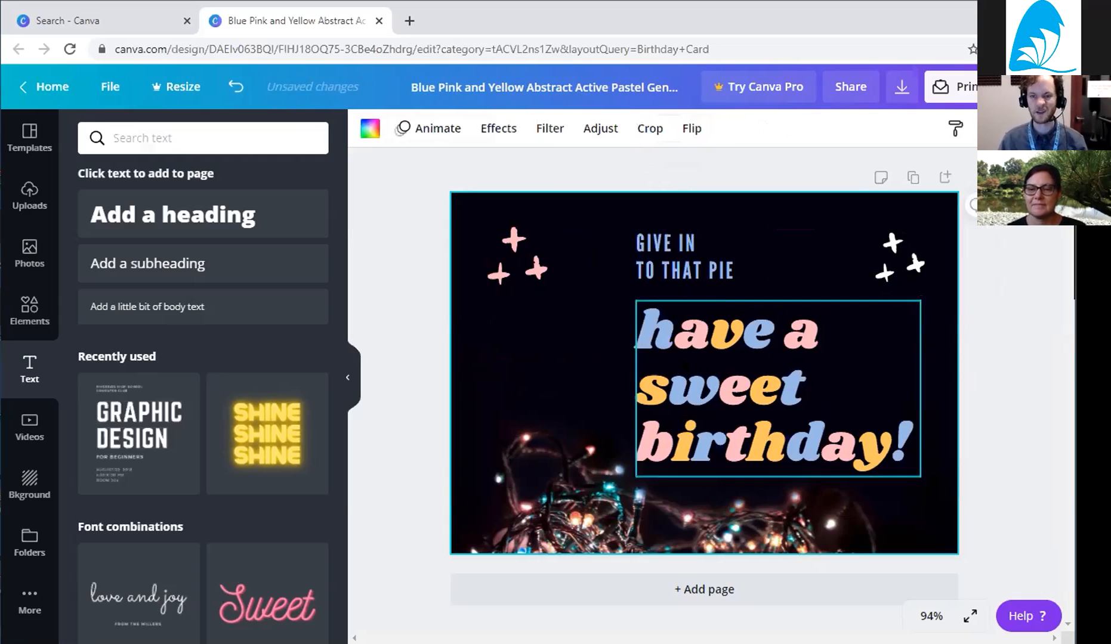
Move the white stars and the pink stars into the empty area left of the card's texts, pink above white.
left_click_drag(900, 255, 533, 361)
left_click_drag(517, 256, 571, 273)
left_click(528, 360)
Select both text boxes together and shift them slightly to the right on the card.
left_click(677, 313)
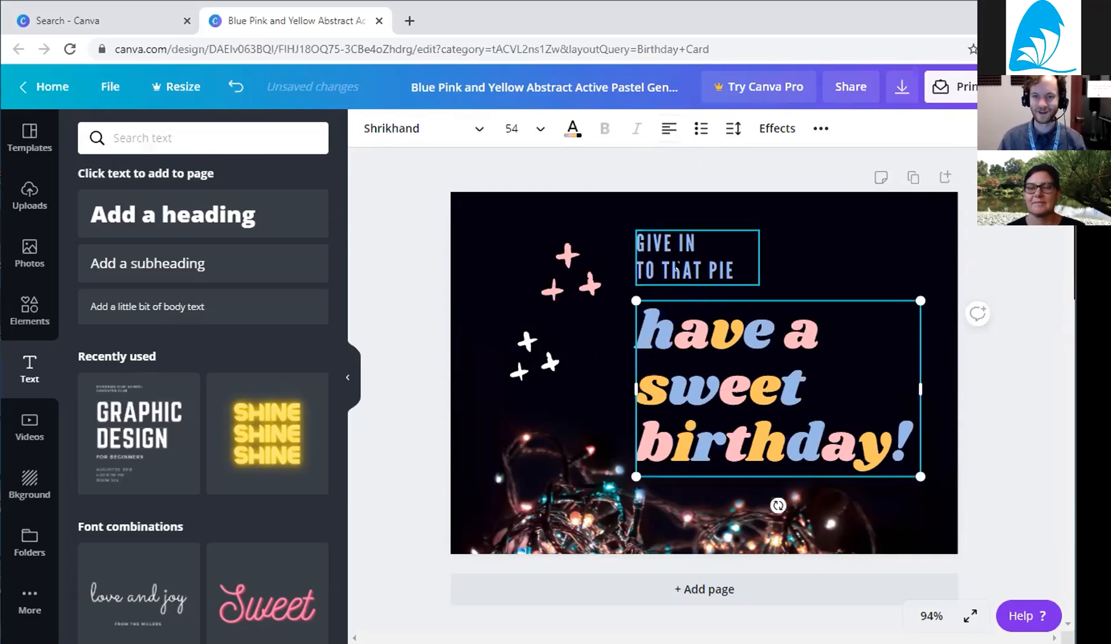
left_click(675, 271, "shift")
left_click_drag(674, 272, 681, 267)
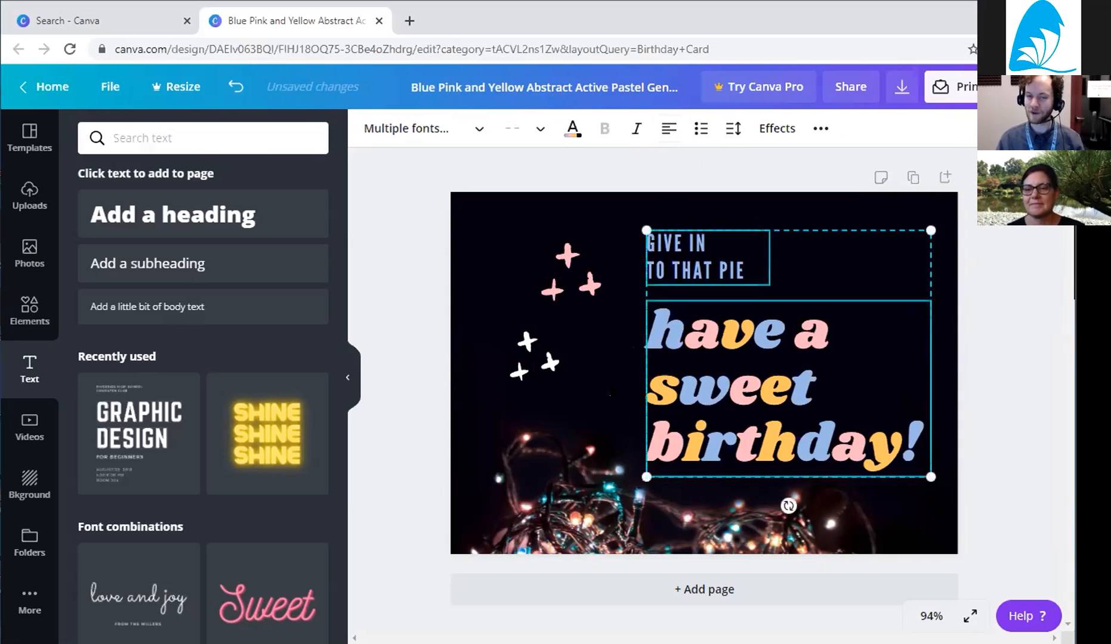
left_click(609, 371)
Nudge the white stars down and left and the pink stars up and left to space them out beside the texts.
left_click_drag(535, 358, 529, 364)
left_click_drag(582, 289, 571, 277)
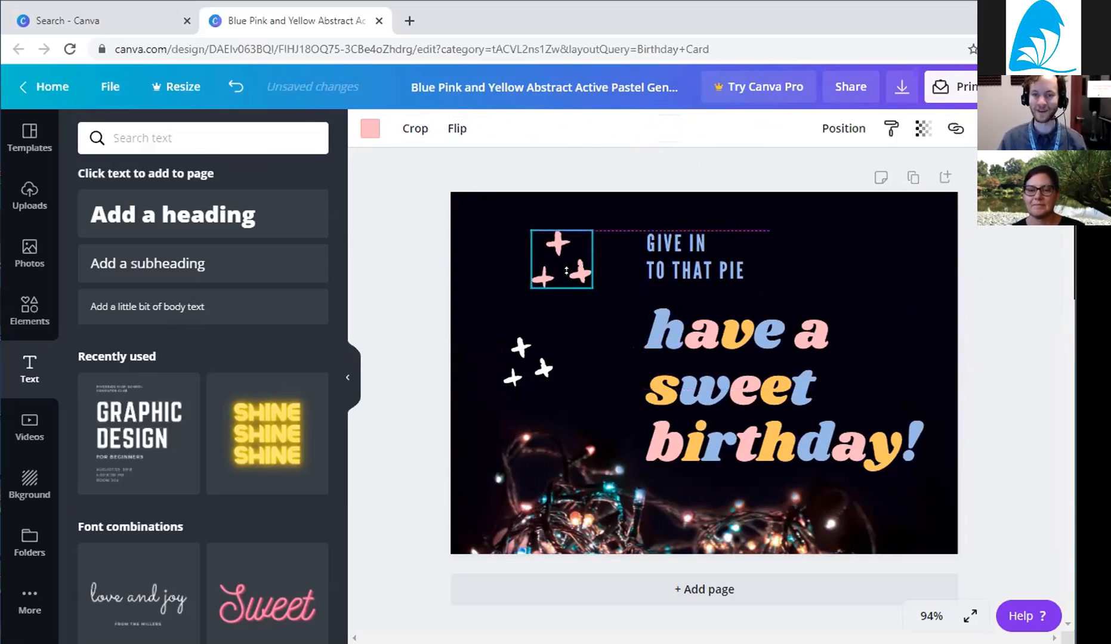
left_click(571, 359)
left_click_drag(525, 361, 514, 373)
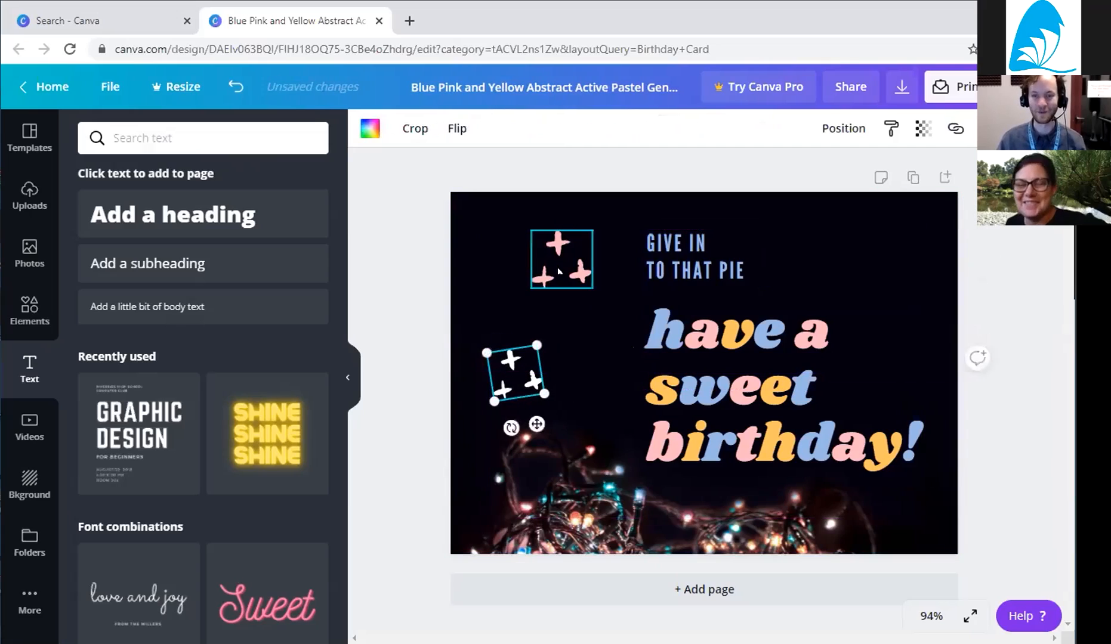
left_click_drag(560, 258, 541, 245)
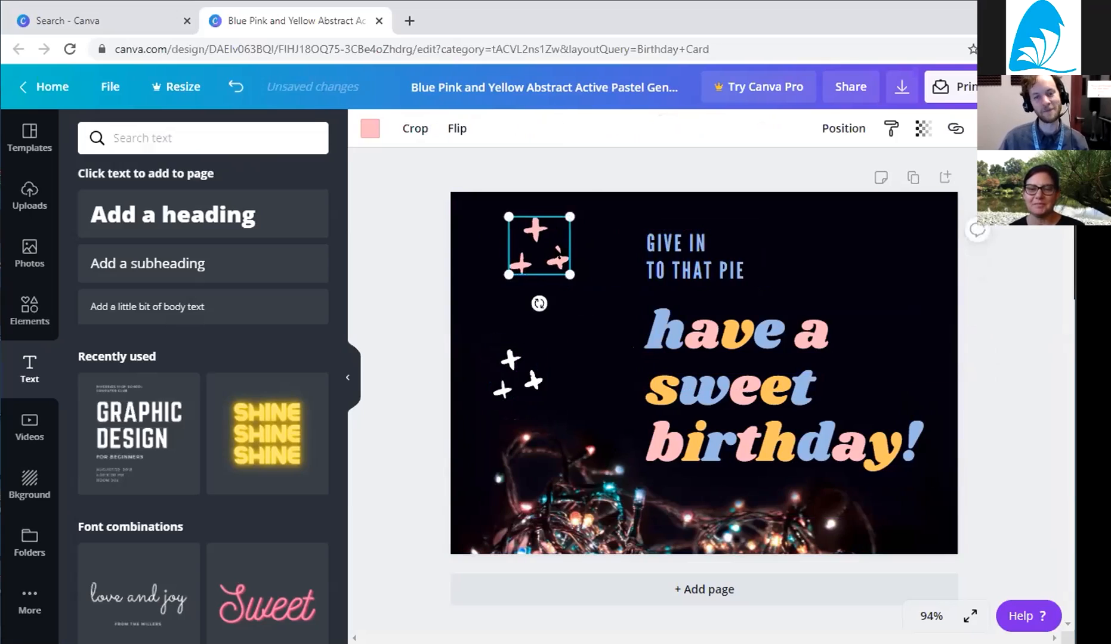
Enlarge the pink stars and rotate them clockwise in the card's upper left area.
left_click_drag(538, 303, 563, 276)
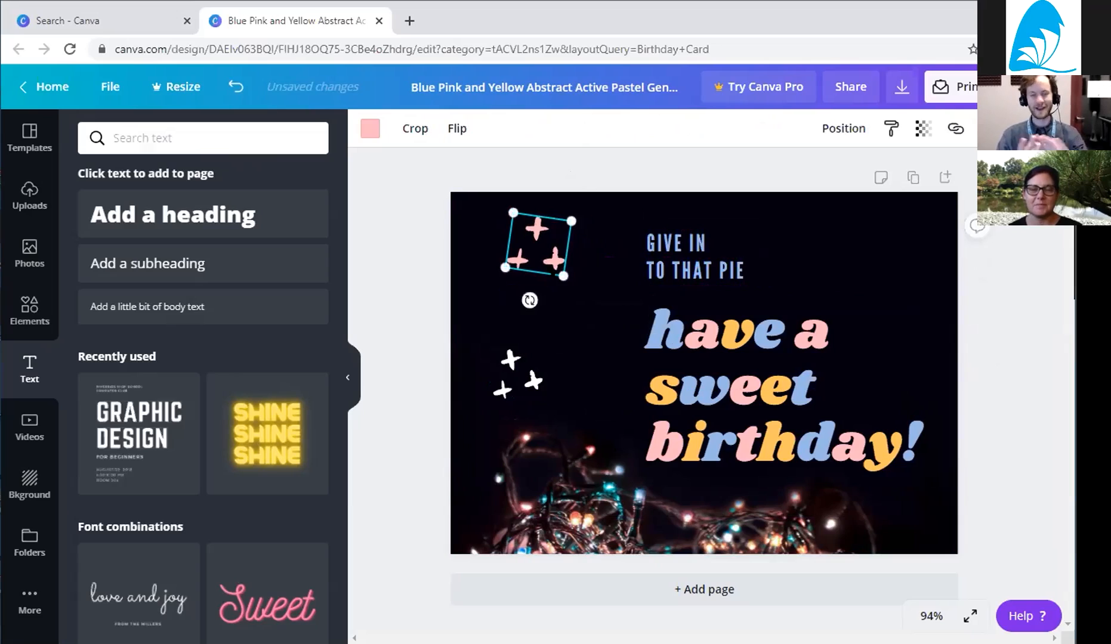
left_click_drag(564, 276, 591, 312)
left_click(525, 340)
left_click(522, 375)
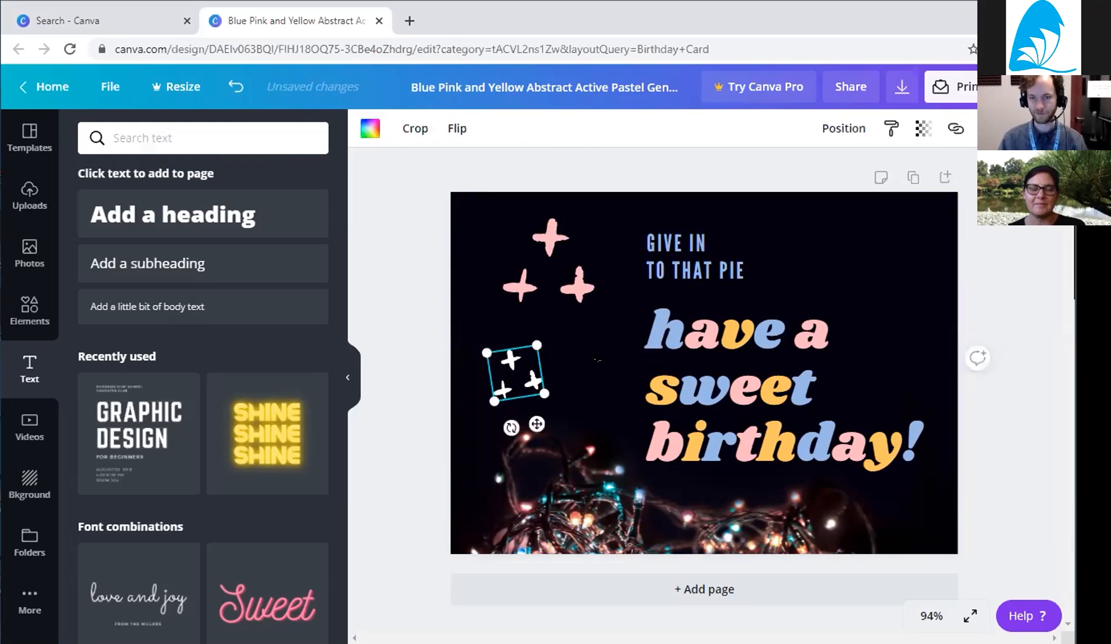
left_click(574, 285)
left_click_drag(542, 334, 519, 325)
left_click(518, 327)
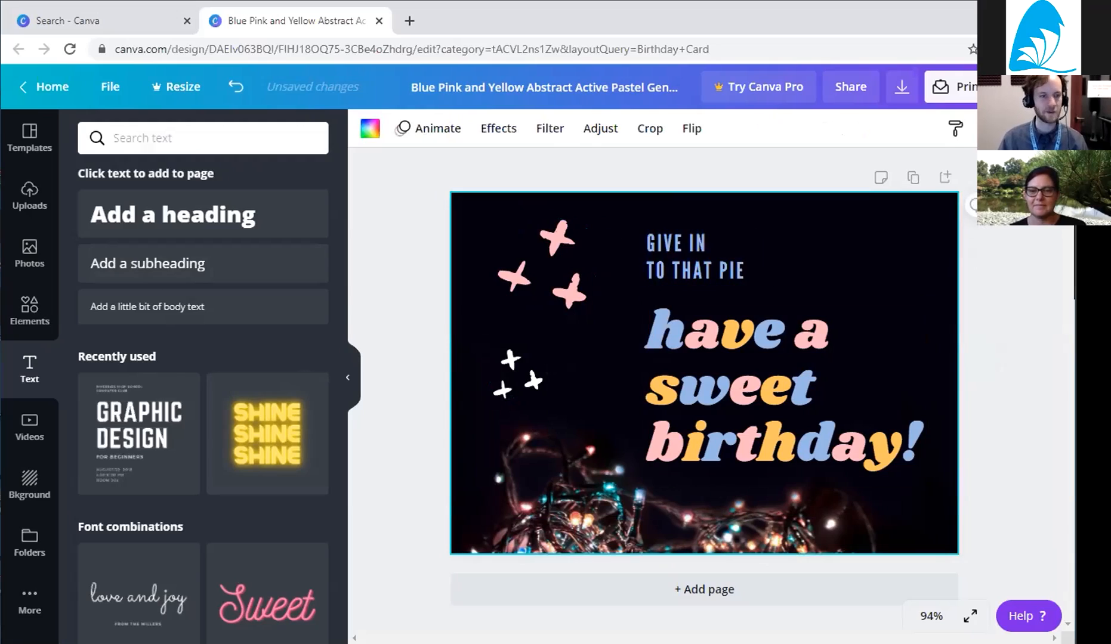
Search the graphic elements for "stars".
left_click(21, 309)
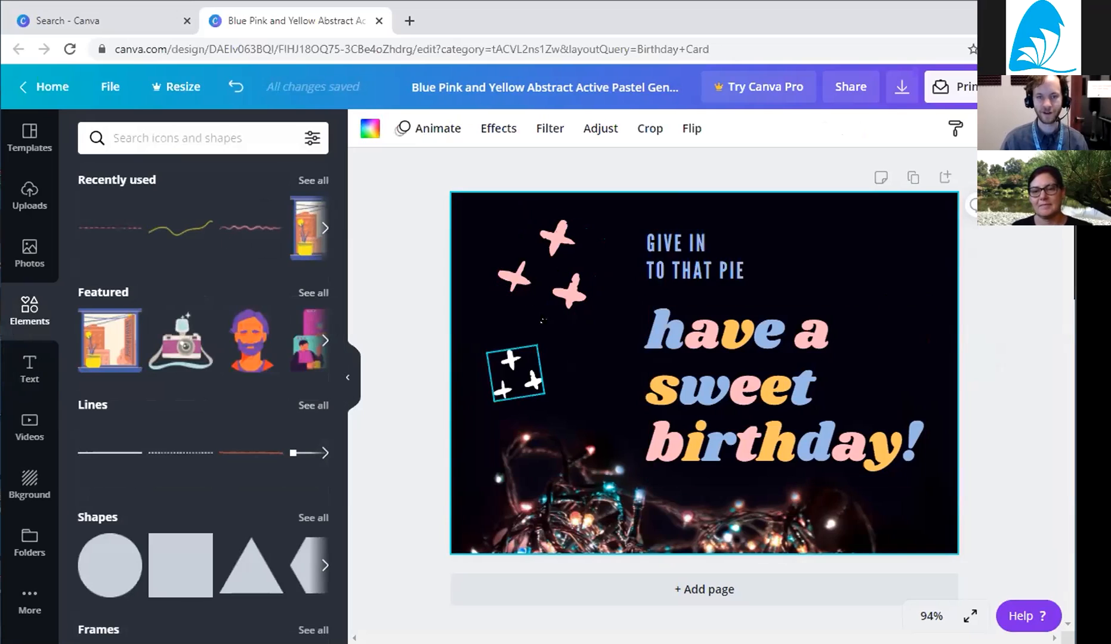
left_click(168, 140)
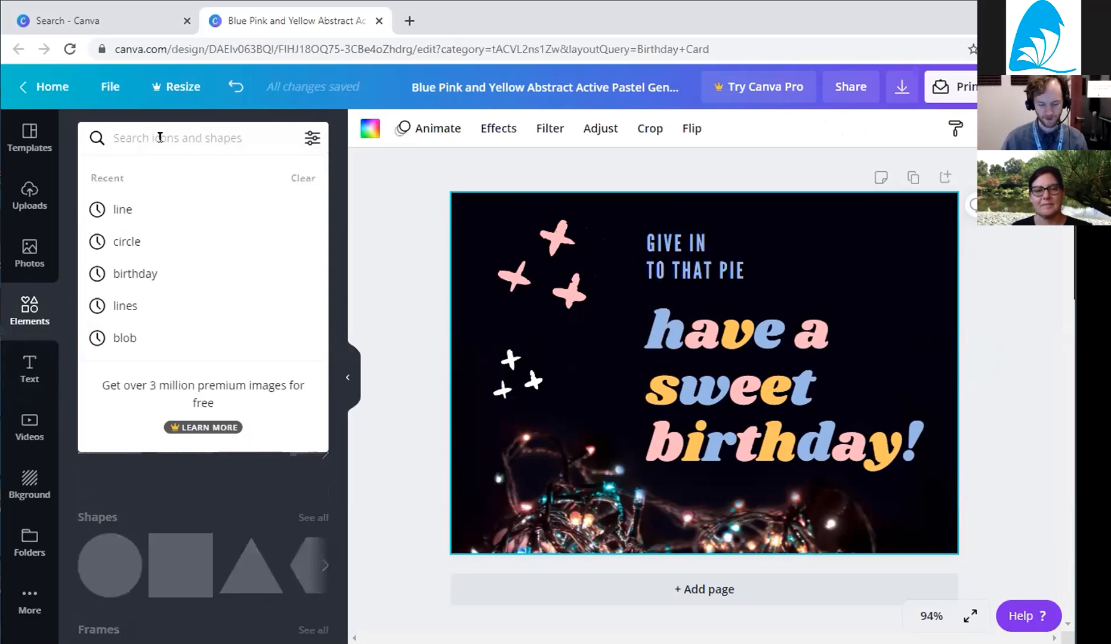
type("STAR")
key("BackSpace")
key("BackSpace")
key("BackSpace")
type("stars")
key("Return")
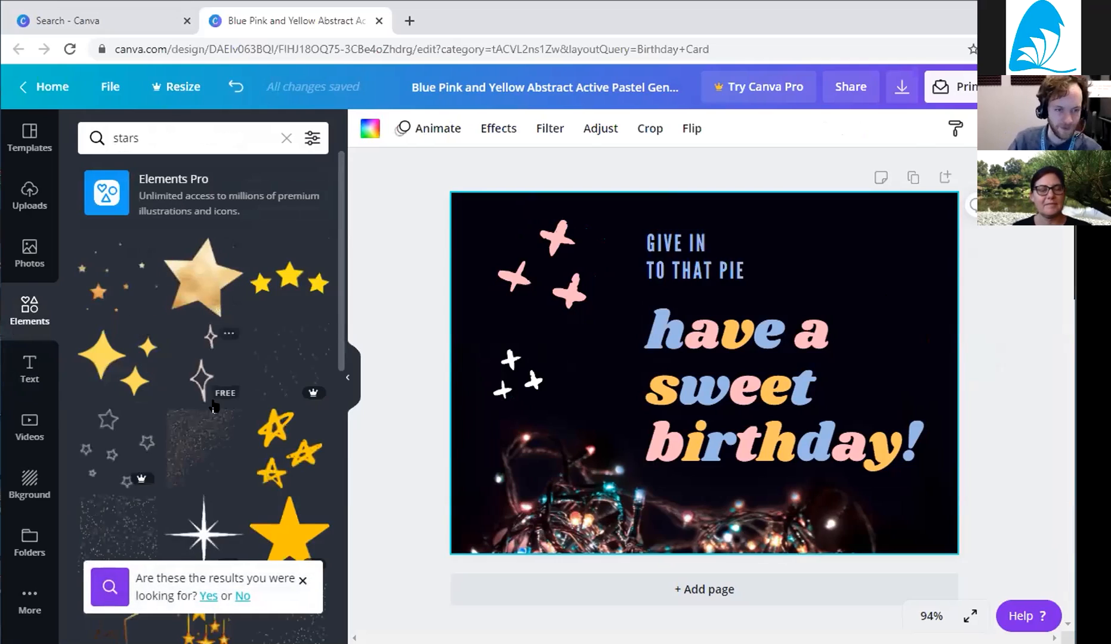
Add the free red starburst pair from the results and place it at the card's upper right, beside the texts.
left_click(302, 581)
scroll(252, 463, "down", 7)
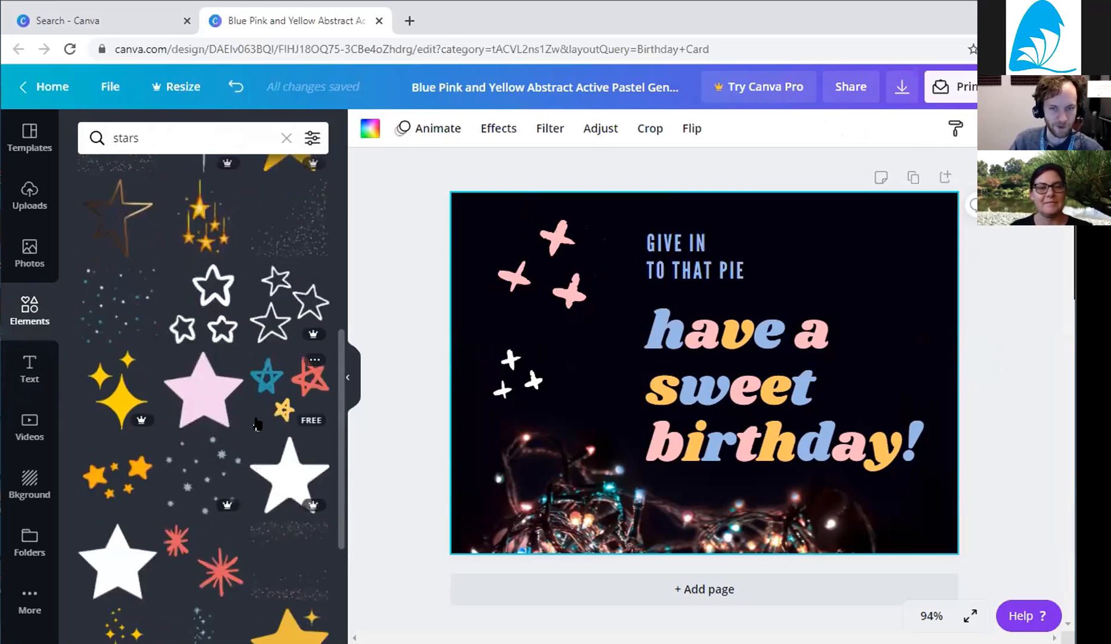
scroll(250, 433, "down", 1)
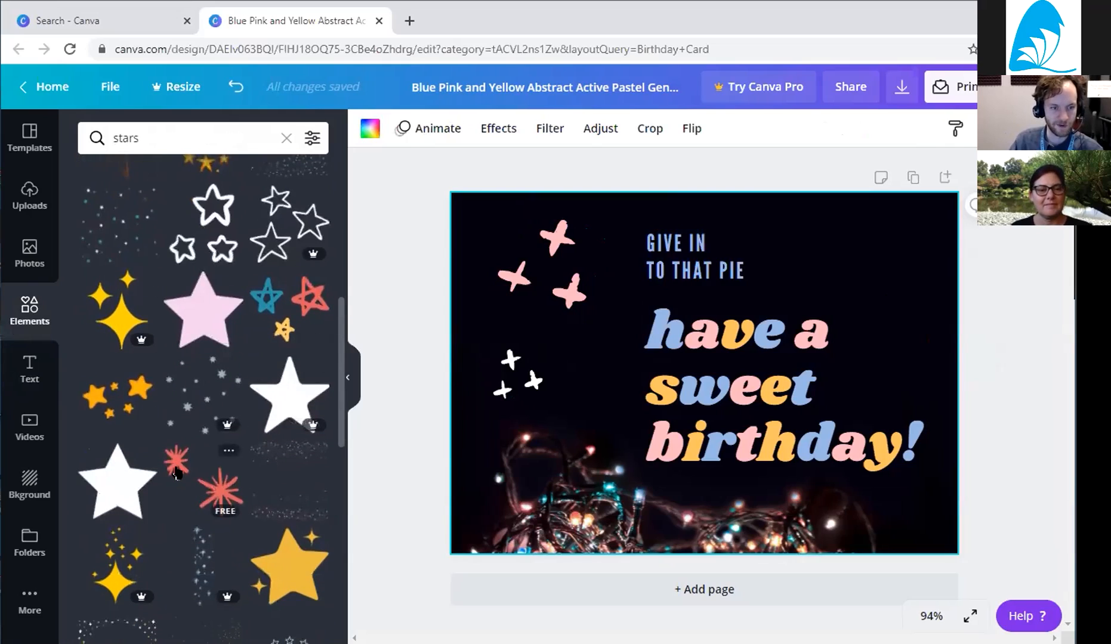
left_click(203, 489)
left_click_drag(740, 382, 904, 309)
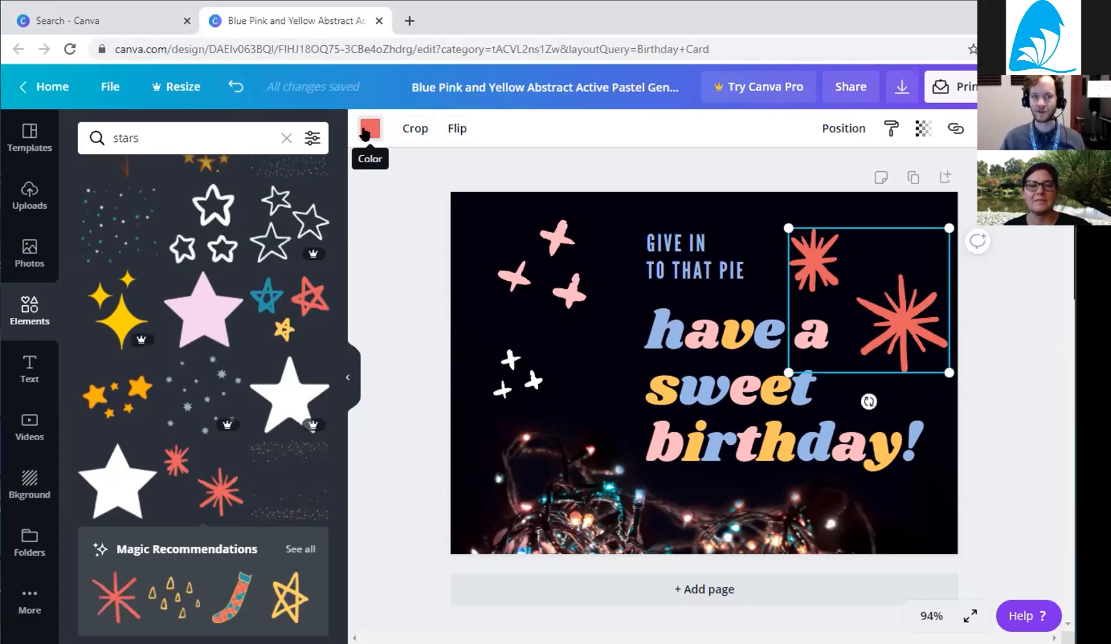
Try dark brown, dark grey, dusty red and light grey from the photo colors on the starbursts.
left_click(368, 128)
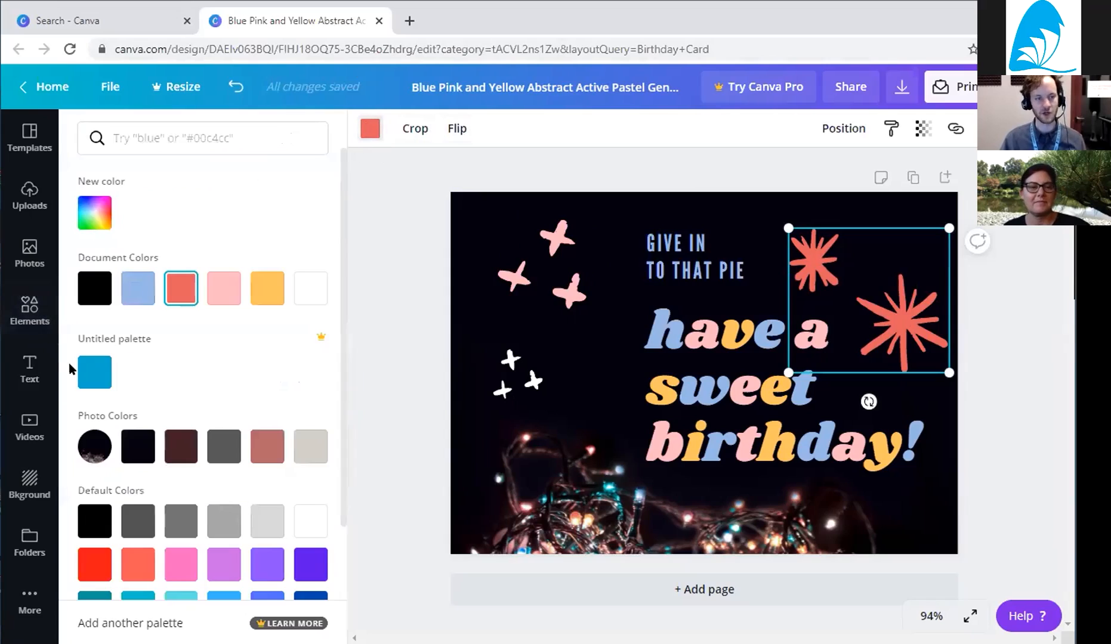
scroll(137, 430, "down", 3)
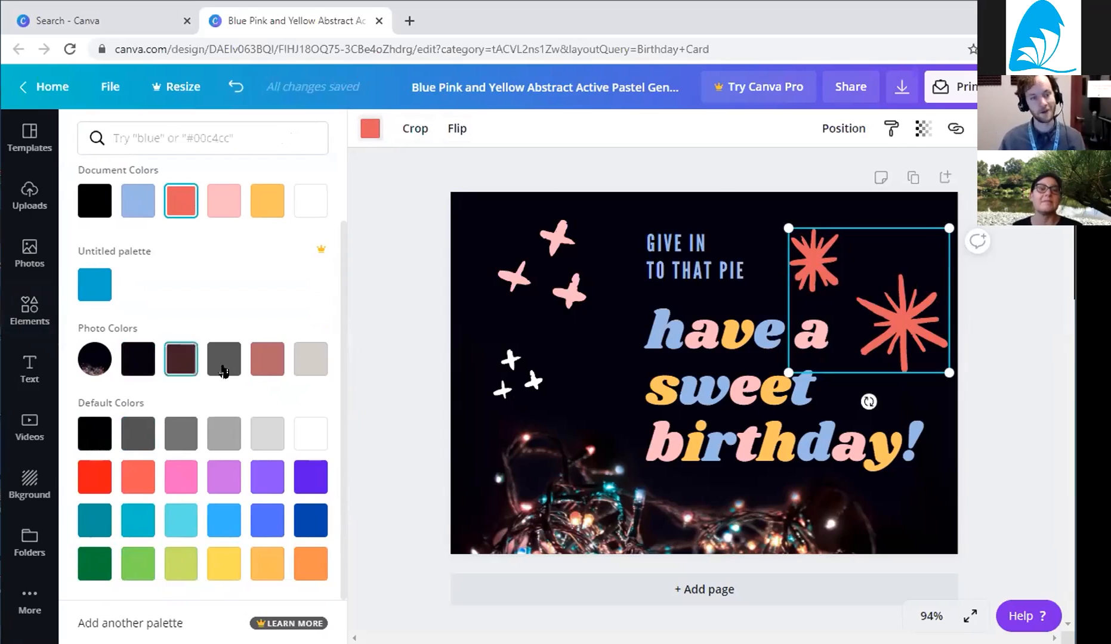
left_click(172, 358)
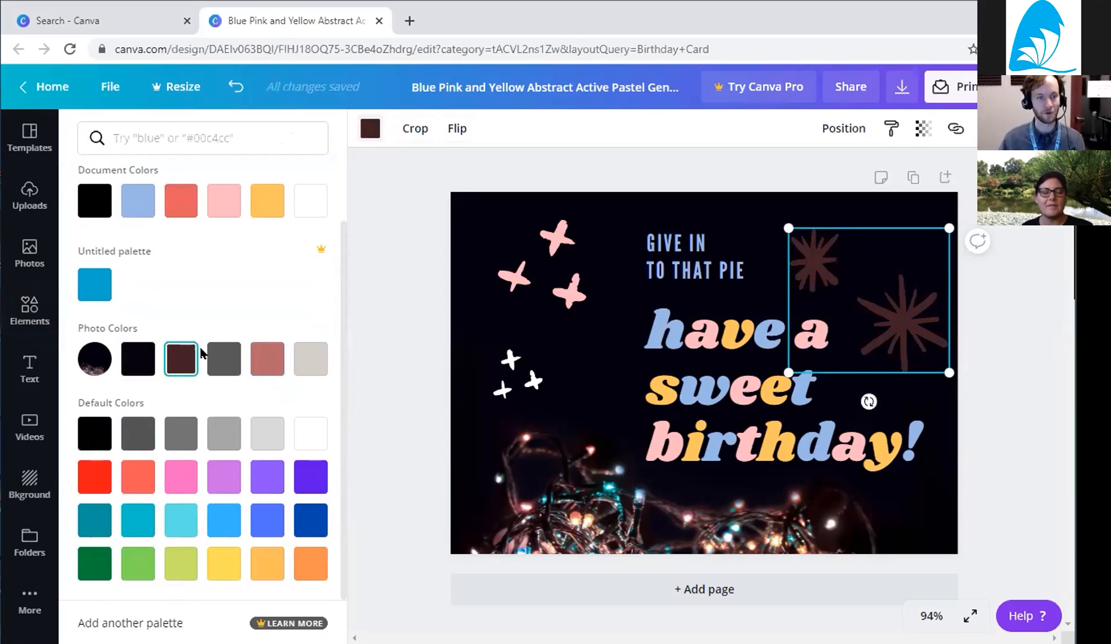
left_click(223, 358)
left_click(267, 358)
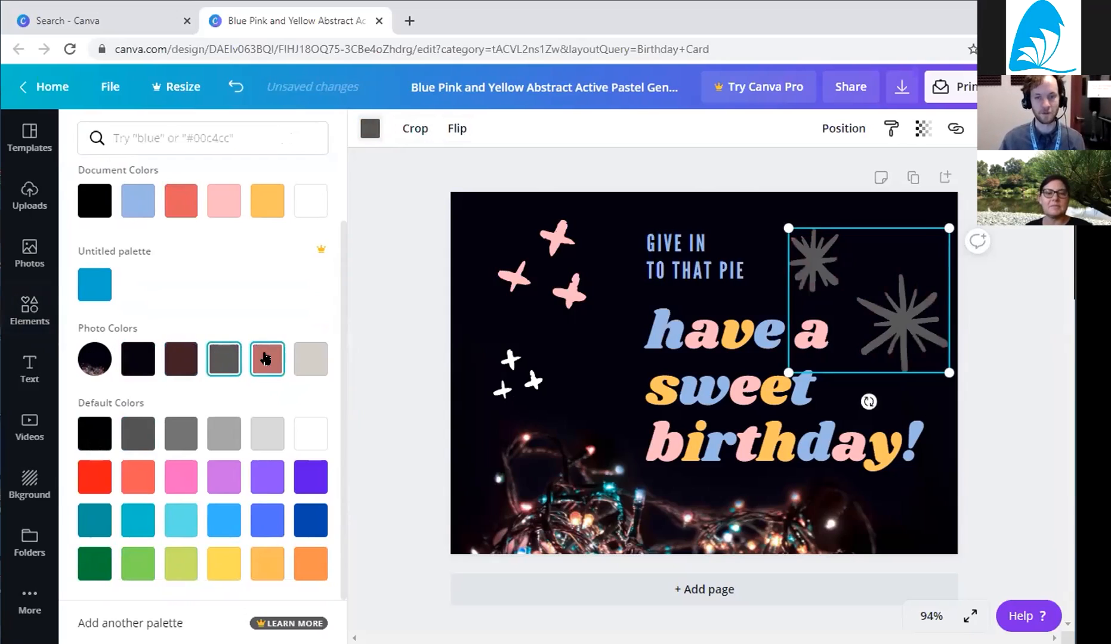
left_click(305, 361)
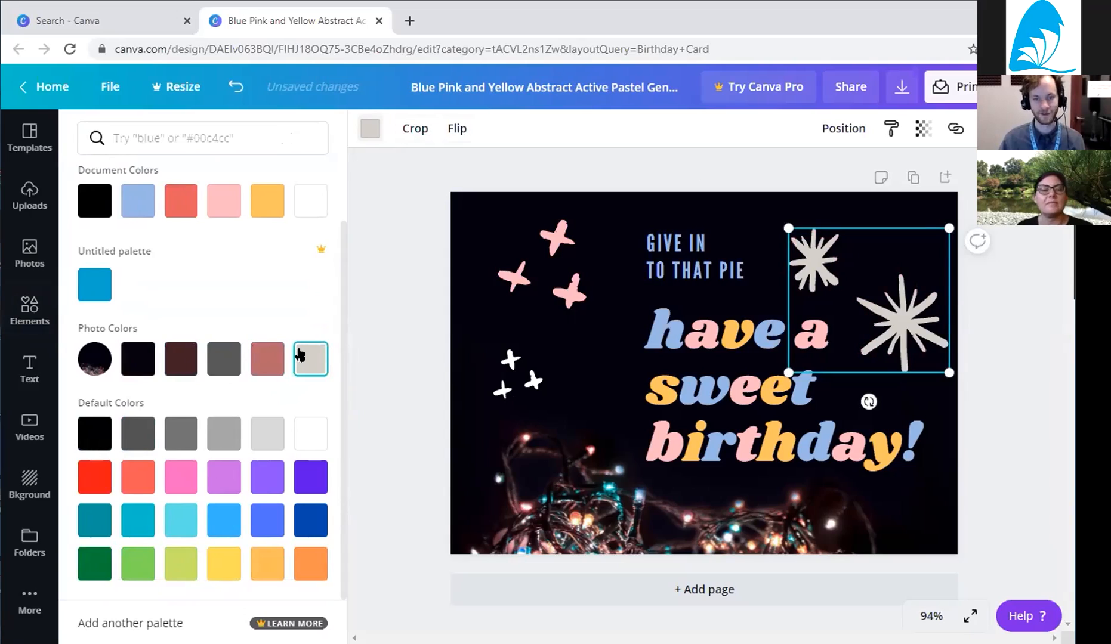
Give the starbursts a custom pale purple color, #E4D6FF.
scroll(106, 224, "up", 2)
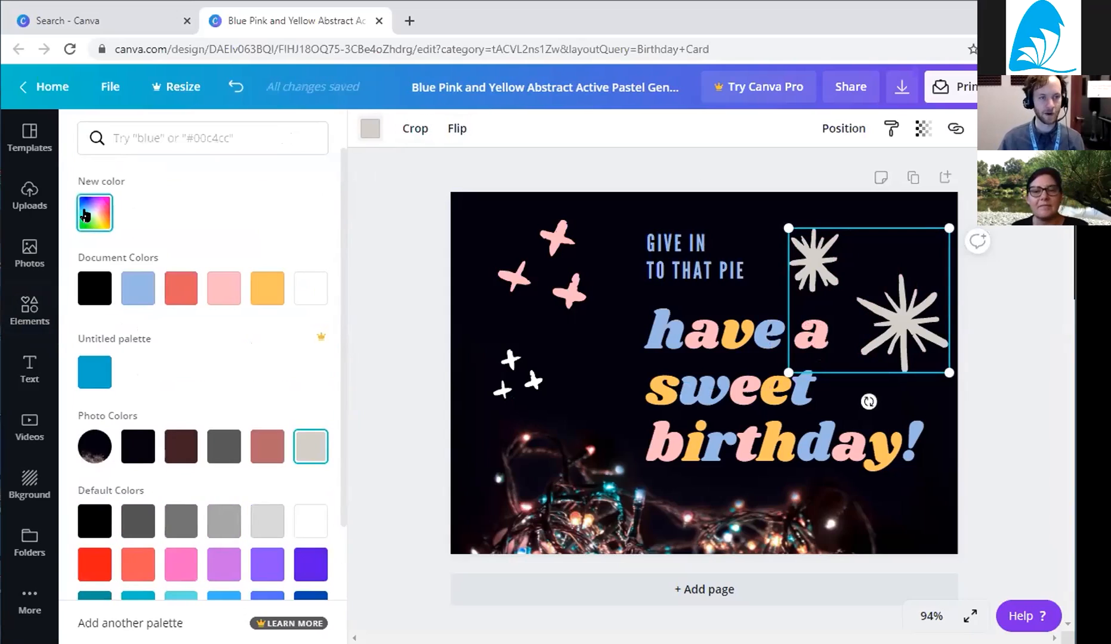
left_click(90, 202)
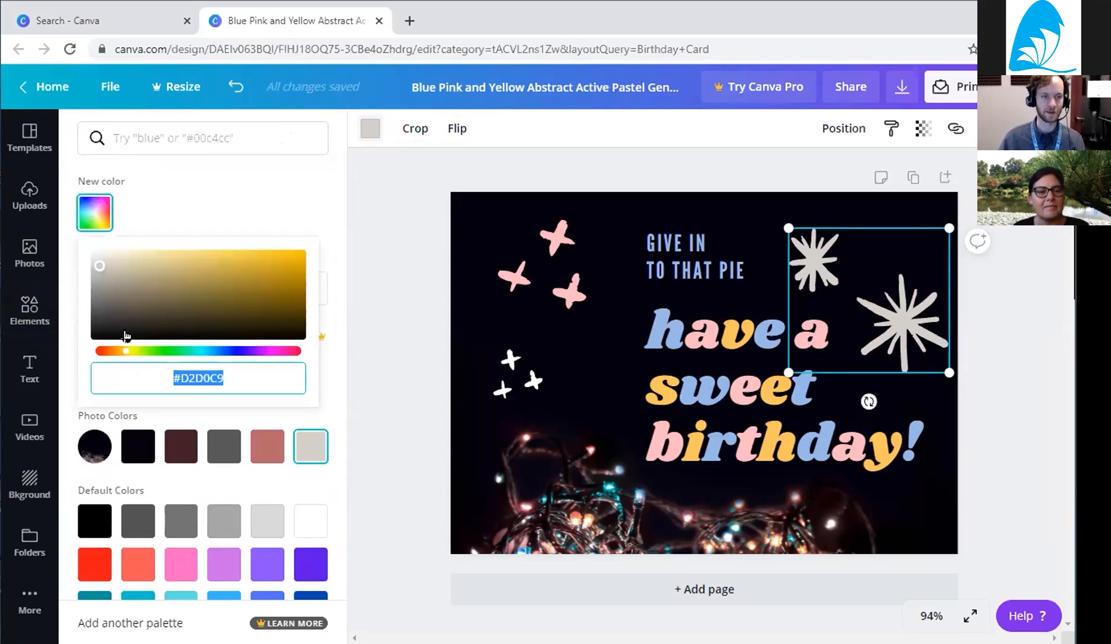
left_click_drag(152, 354, 243, 352)
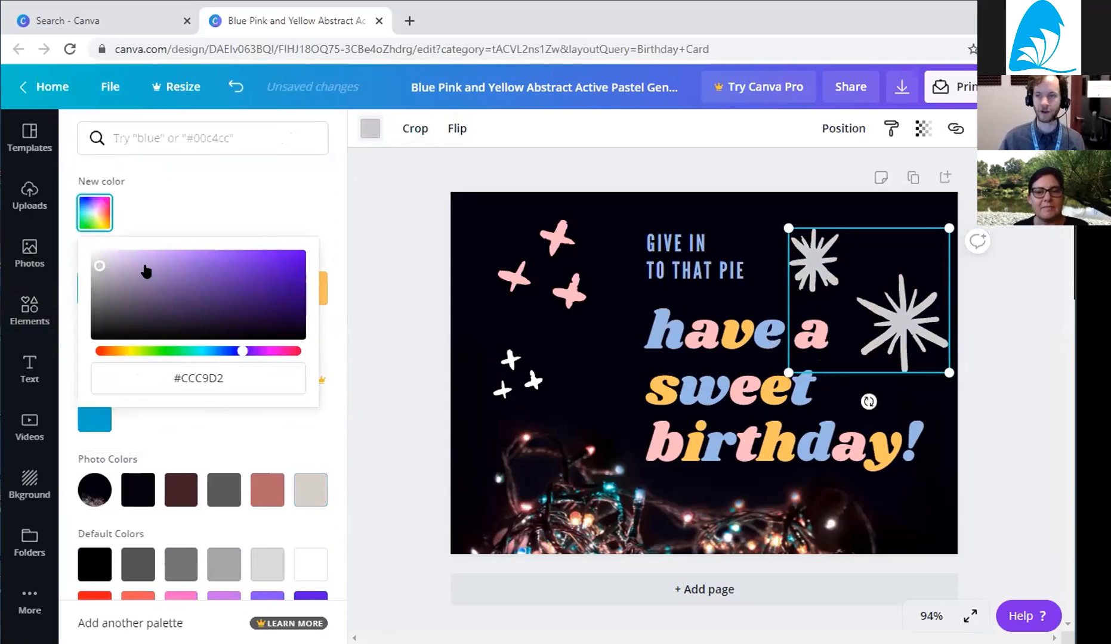
left_click(183, 266)
left_click(185, 263)
left_click_drag(186, 263, 133, 255)
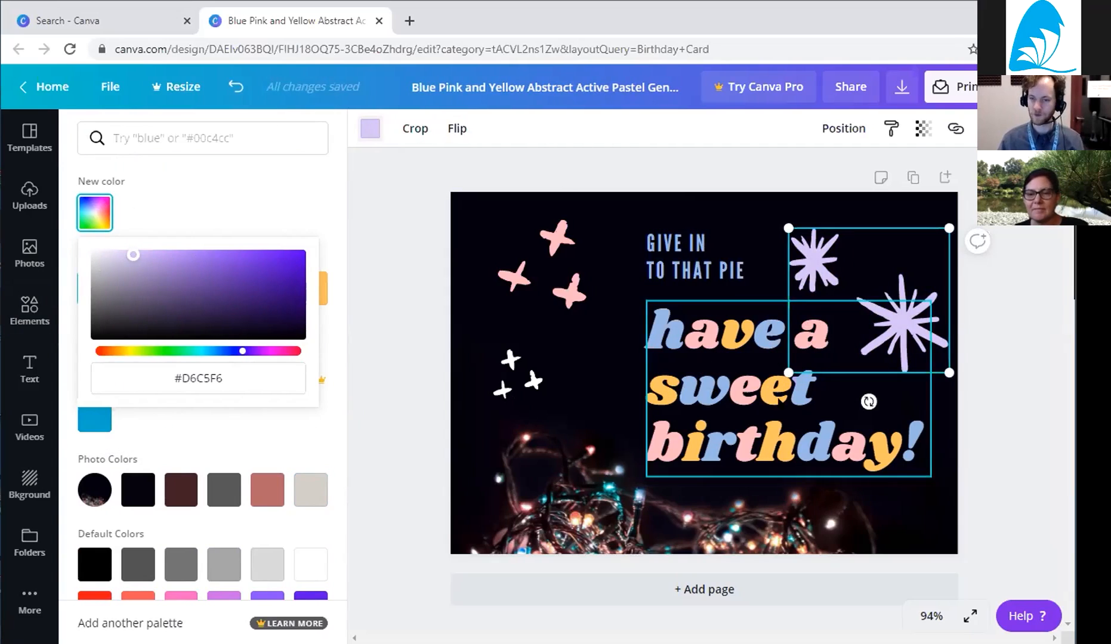
left_click_drag(134, 255, 124, 255)
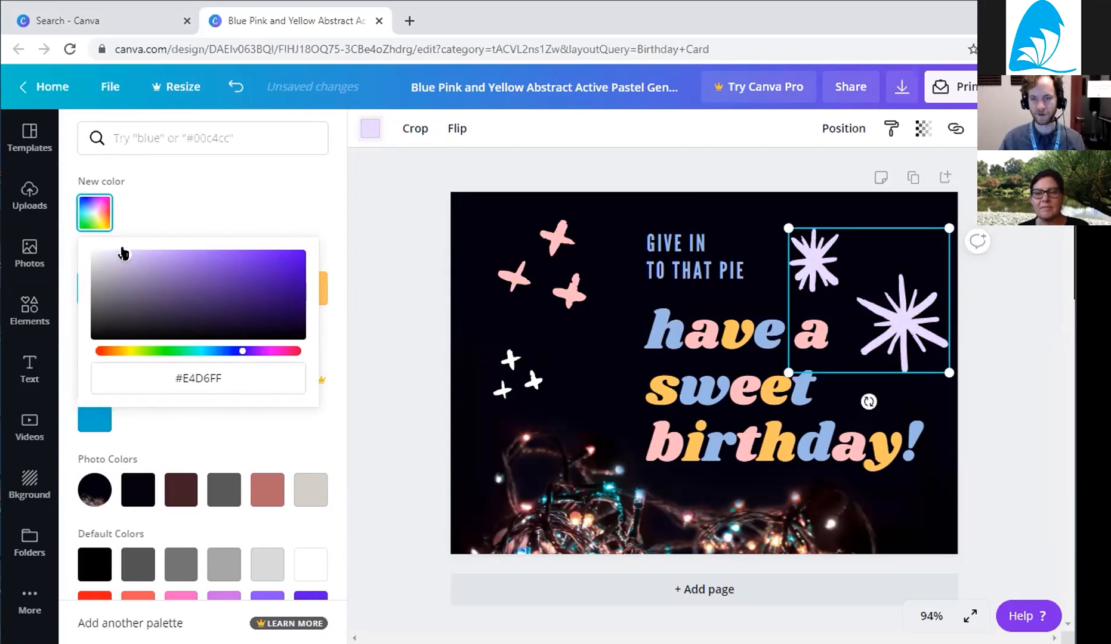
left_click(194, 224)
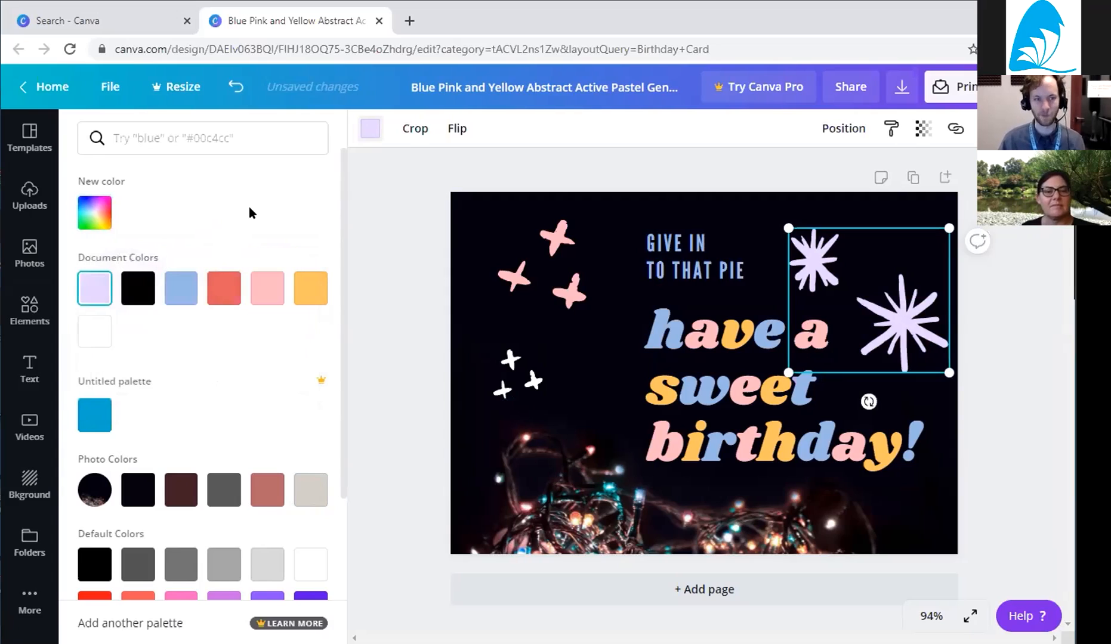
Leave the color choices, deselect the starbursts and collapse the side panel to show the whole card.
key("Escape")
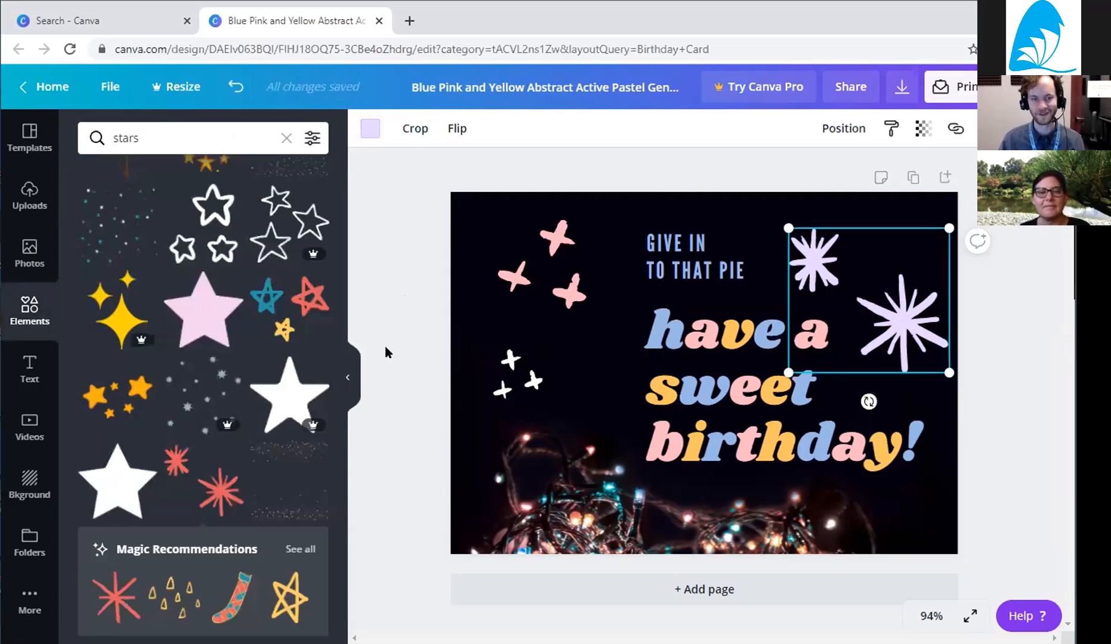
key("Escape")
left_click(347, 382)
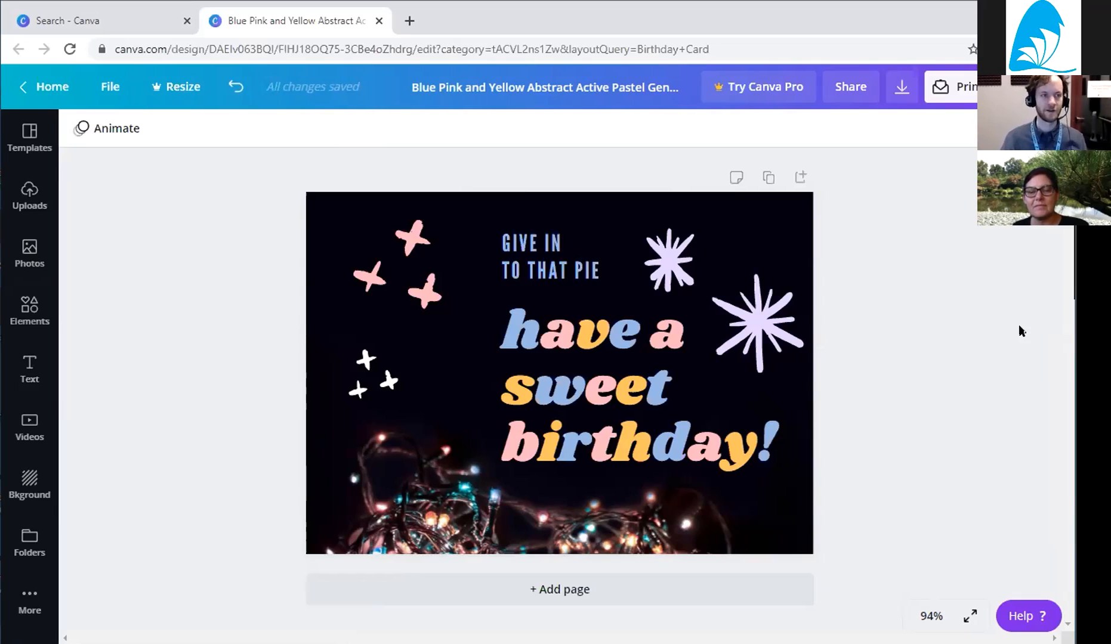
Return to the home page, search for "folded card" and open the Folded Card (Portrait) templates.
left_click(27, 88)
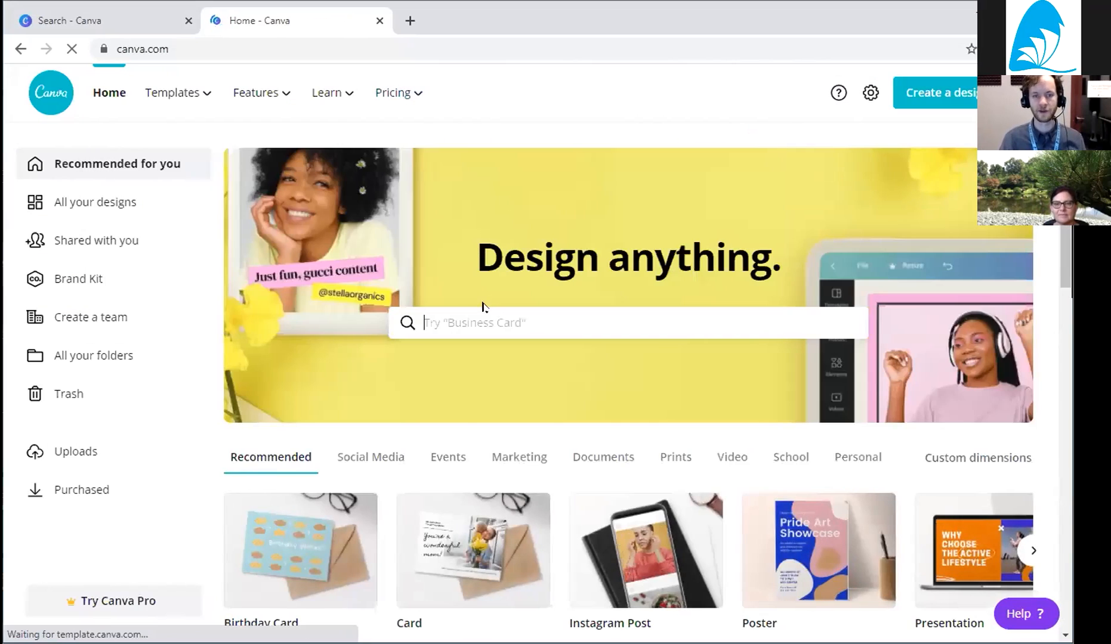
left_click(482, 322)
type("fold")
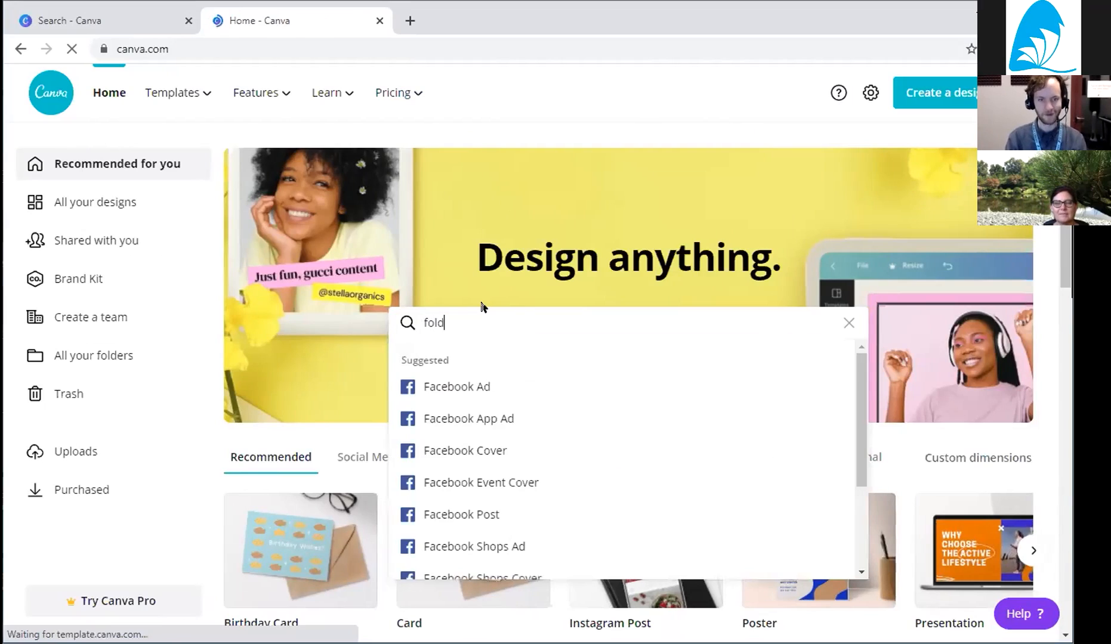
type("ed card")
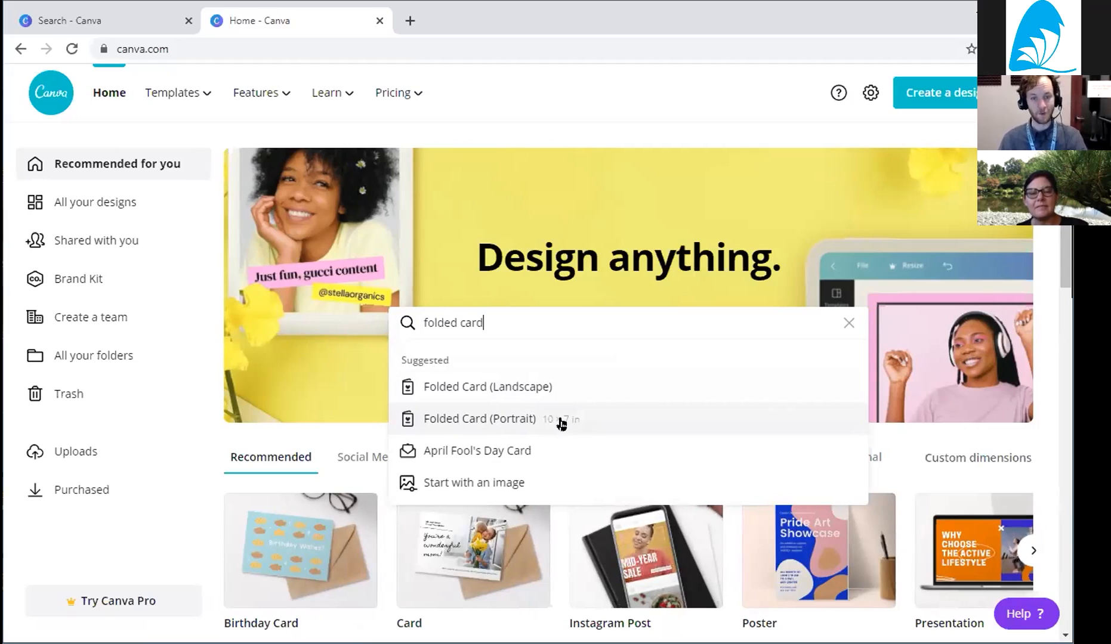
left_click(597, 421)
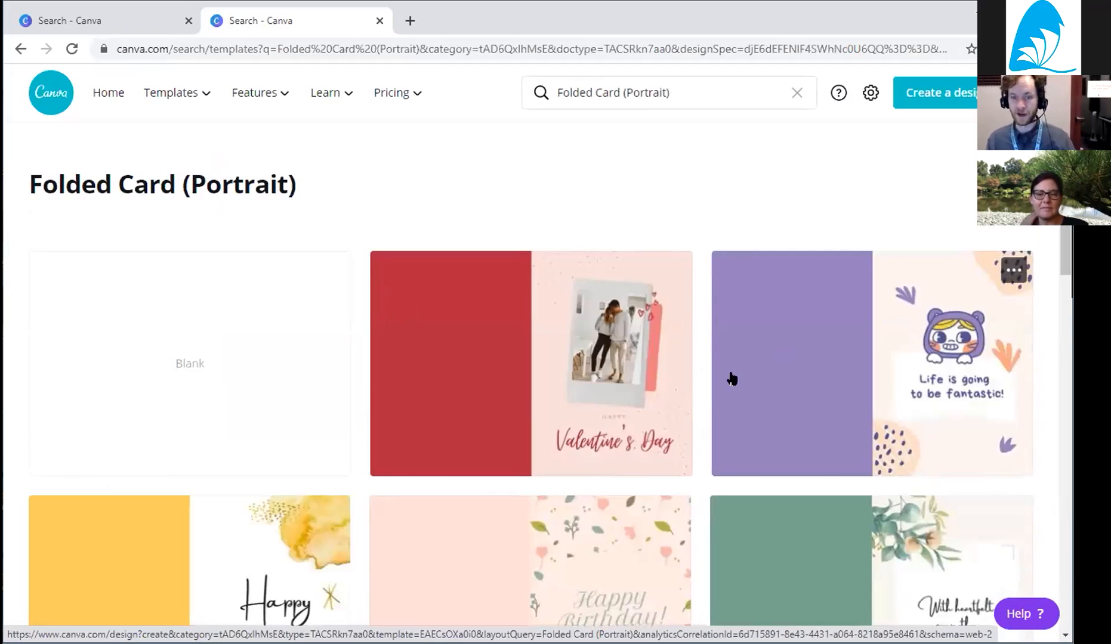
Look through the folded card templates, start a blank folded card design and collapse its side panel.
scroll(697, 457, "down", 7)
scroll(706, 431, "down", 3)
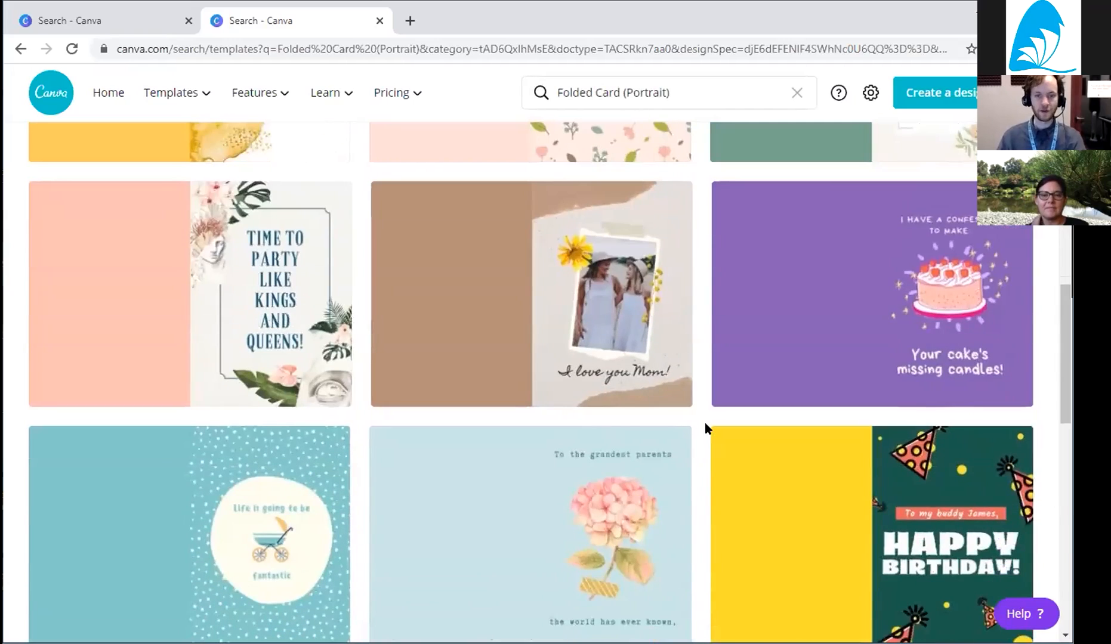
scroll(662, 426, "down", 4)
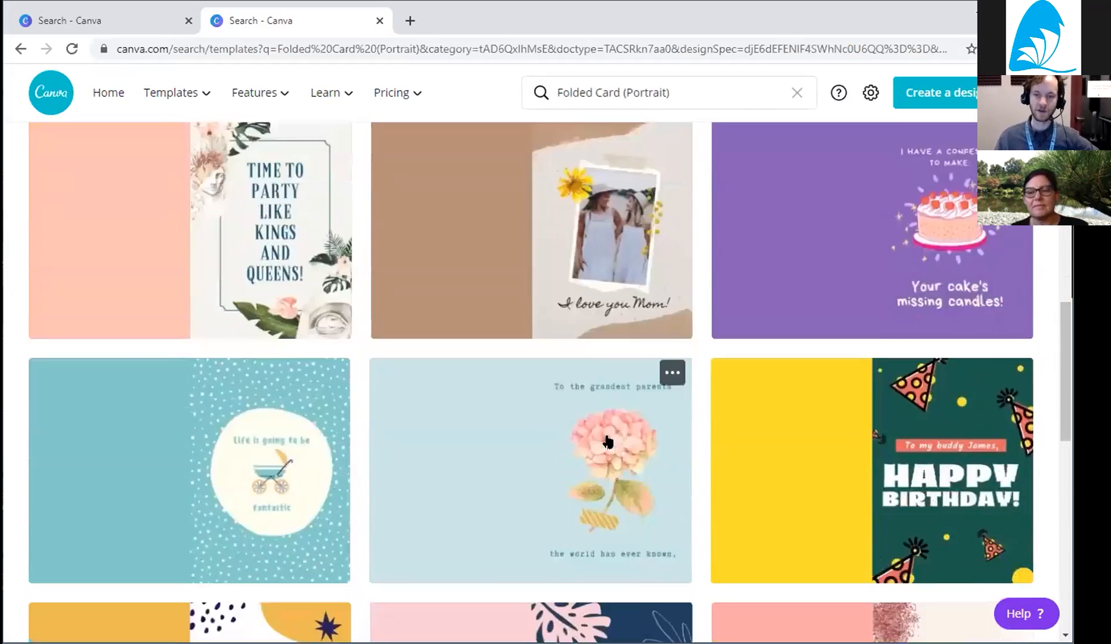
scroll(627, 423, "up", 15)
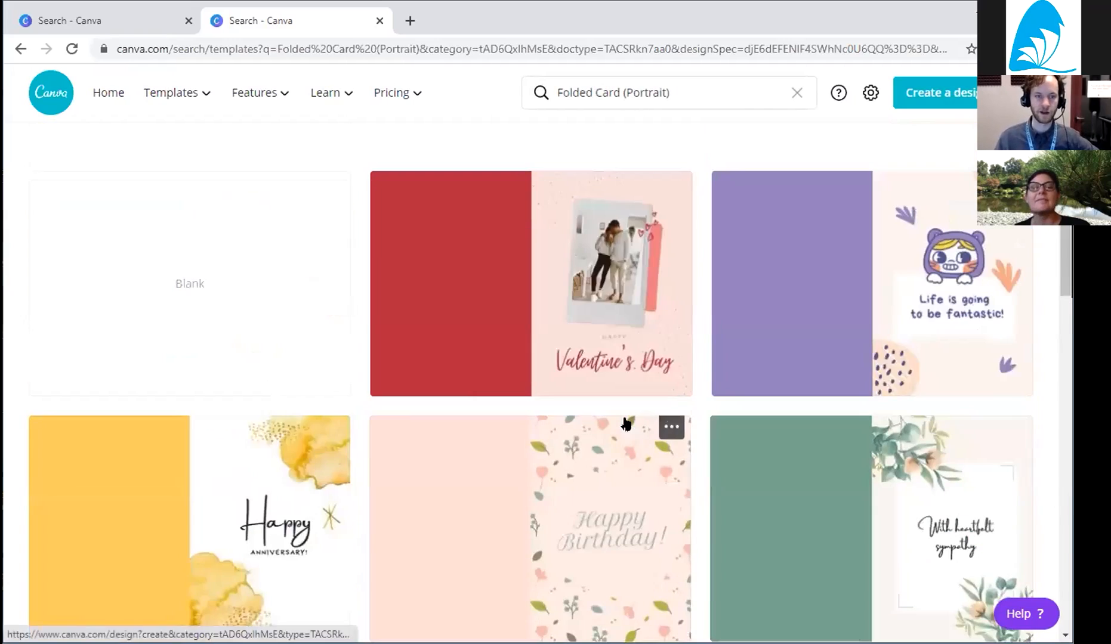
left_click(156, 269)
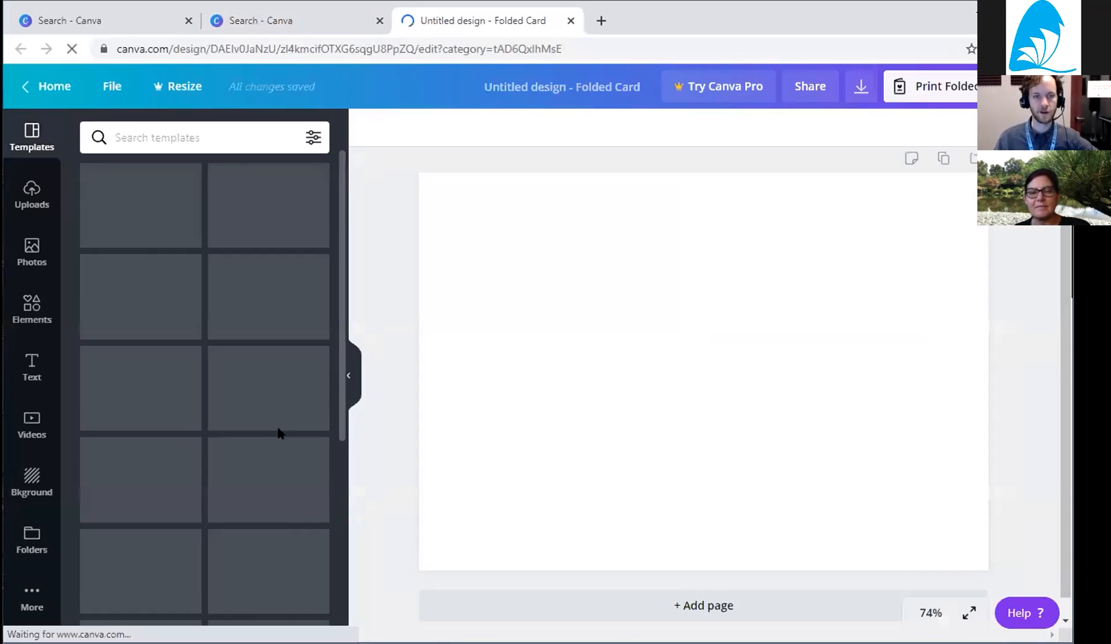
left_click(349, 376)
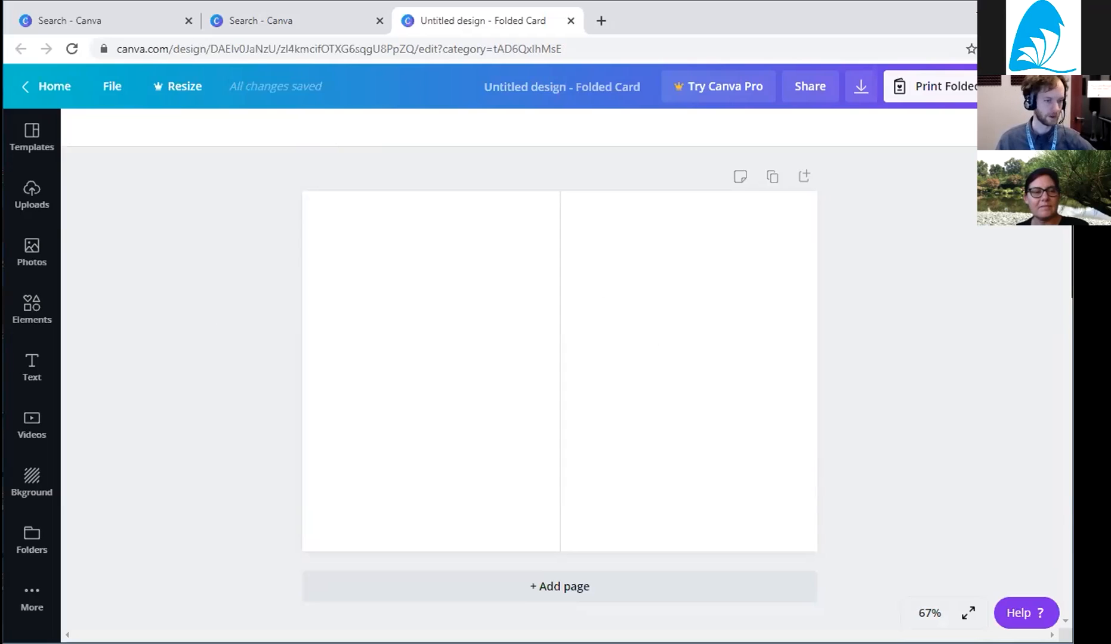
Try the black brushstroke and grey wood backgrounds on the blank folded card, ending with the blurred golden lights background.
left_click(34, 488)
scroll(268, 404, "down", 3)
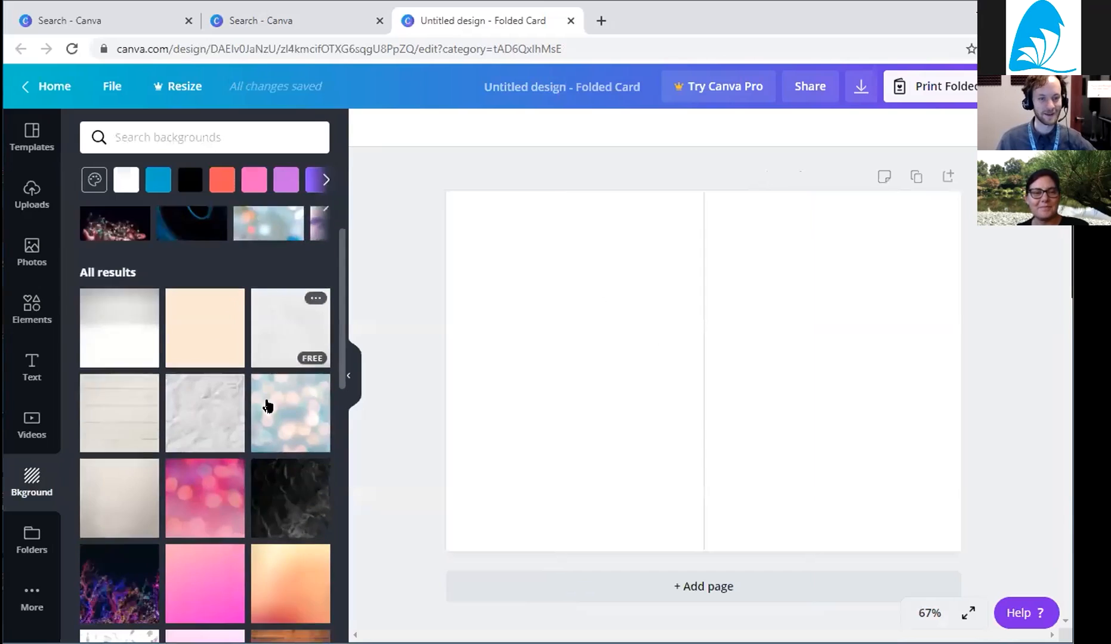
scroll(268, 410, "down", 6)
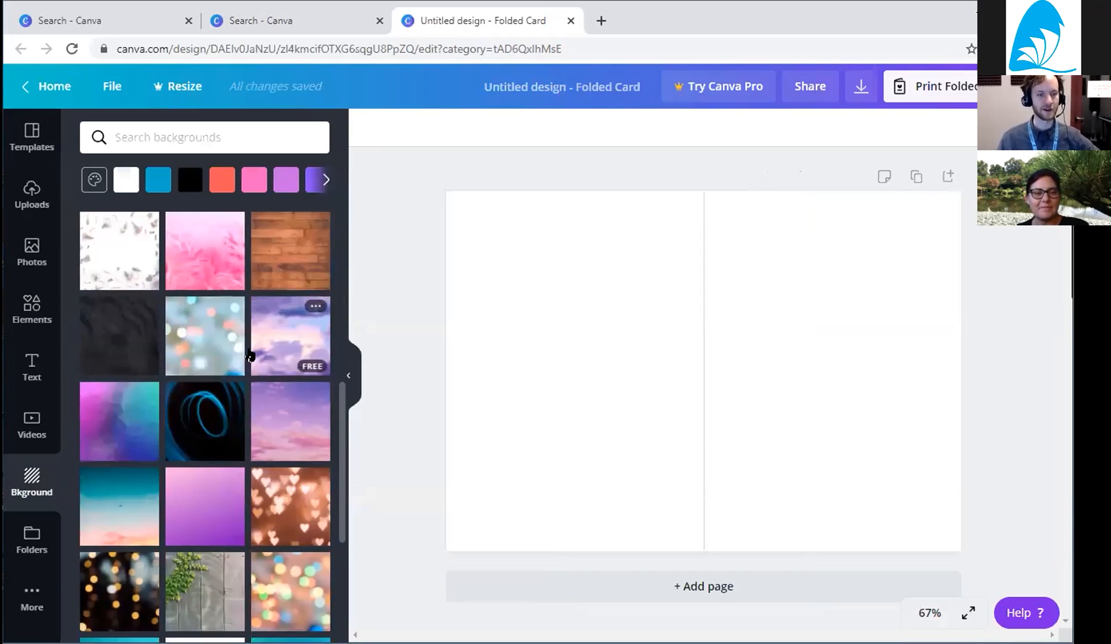
scroll(253, 392, "down", 10)
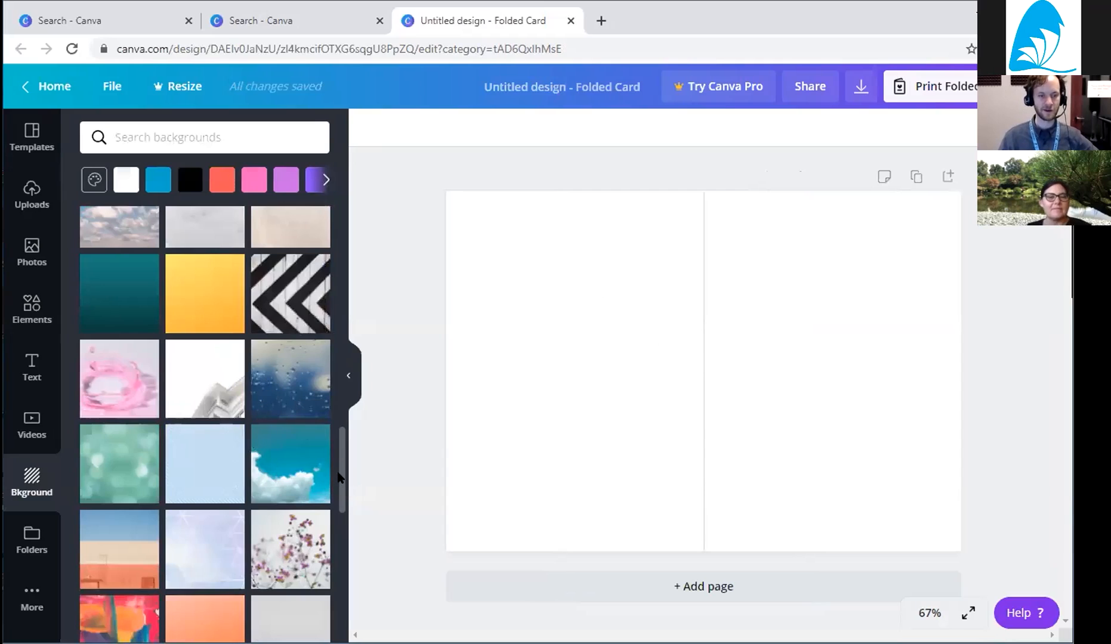
left_click_drag(341, 481, 336, 520)
scroll(310, 555, "down", 4)
left_click(199, 381)
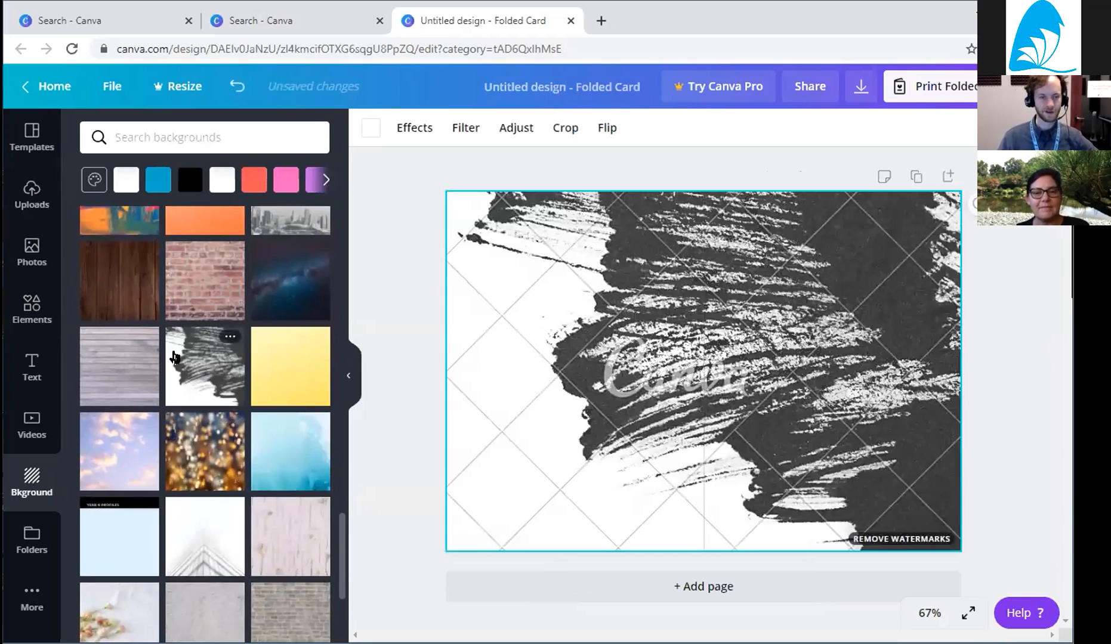
left_click(136, 355)
left_click(190, 451)
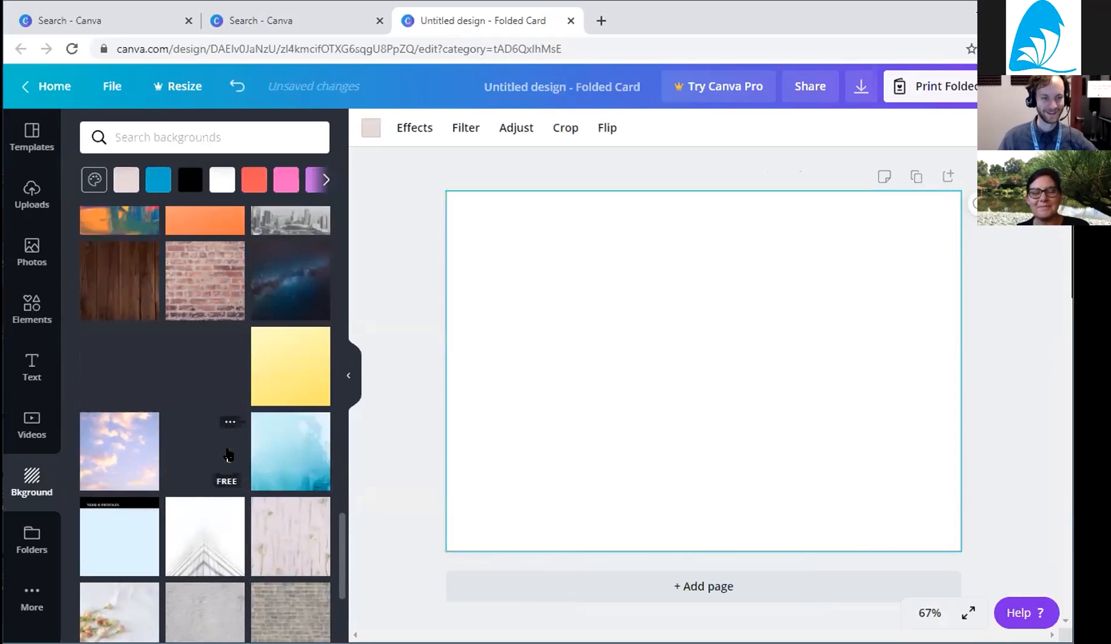
Look through the recently used backgrounds and try the dark star trails image on the folded card.
scroll(341, 500, "up", 1)
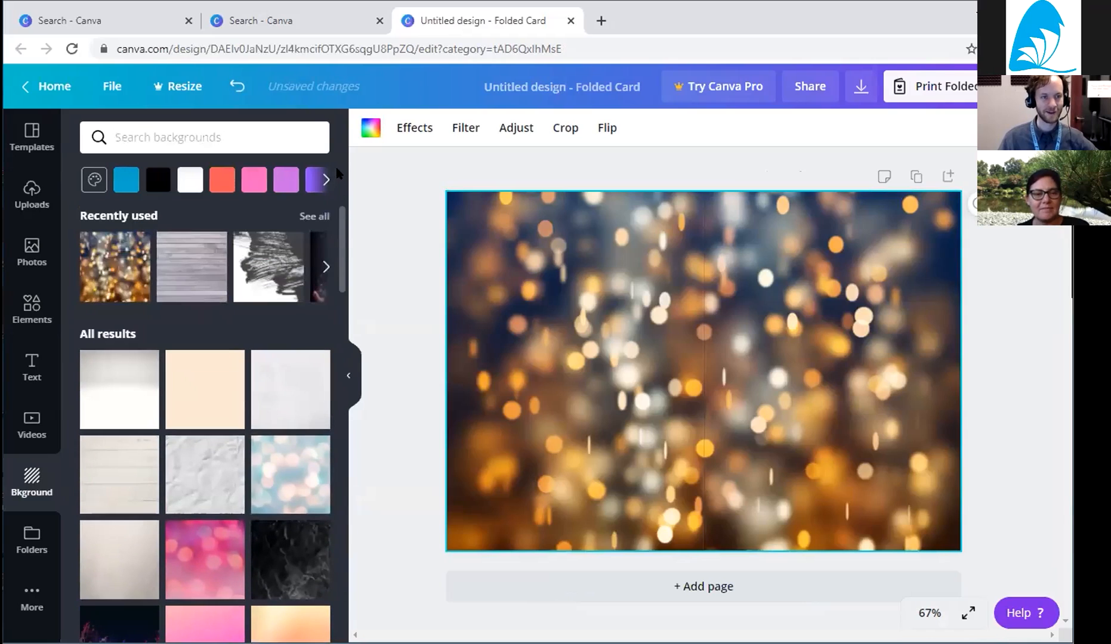
left_click(325, 267)
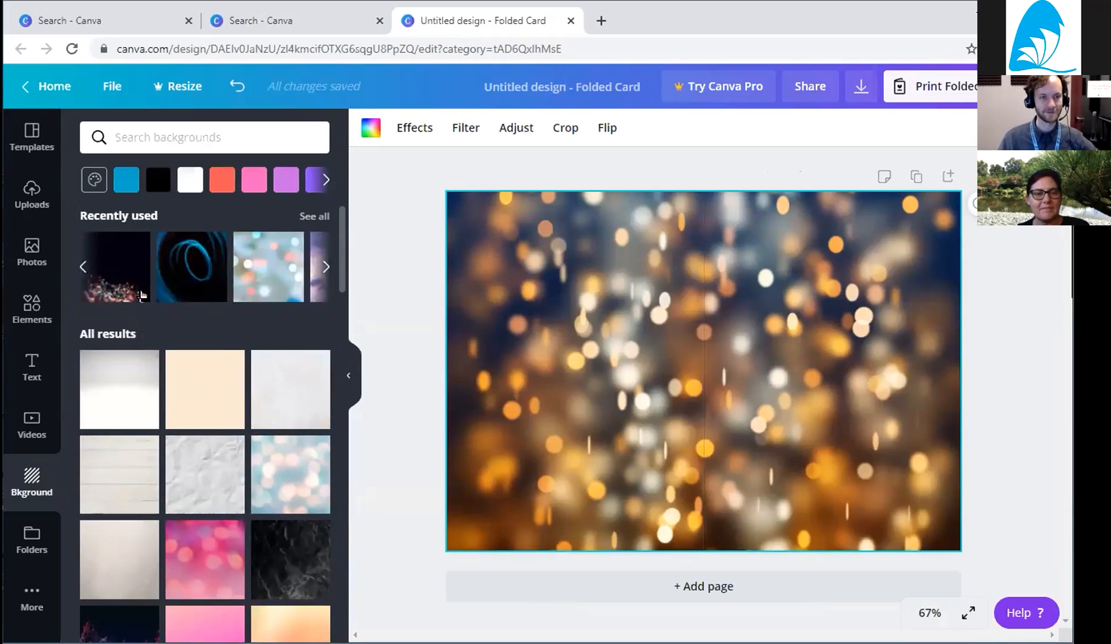
left_click(320, 277)
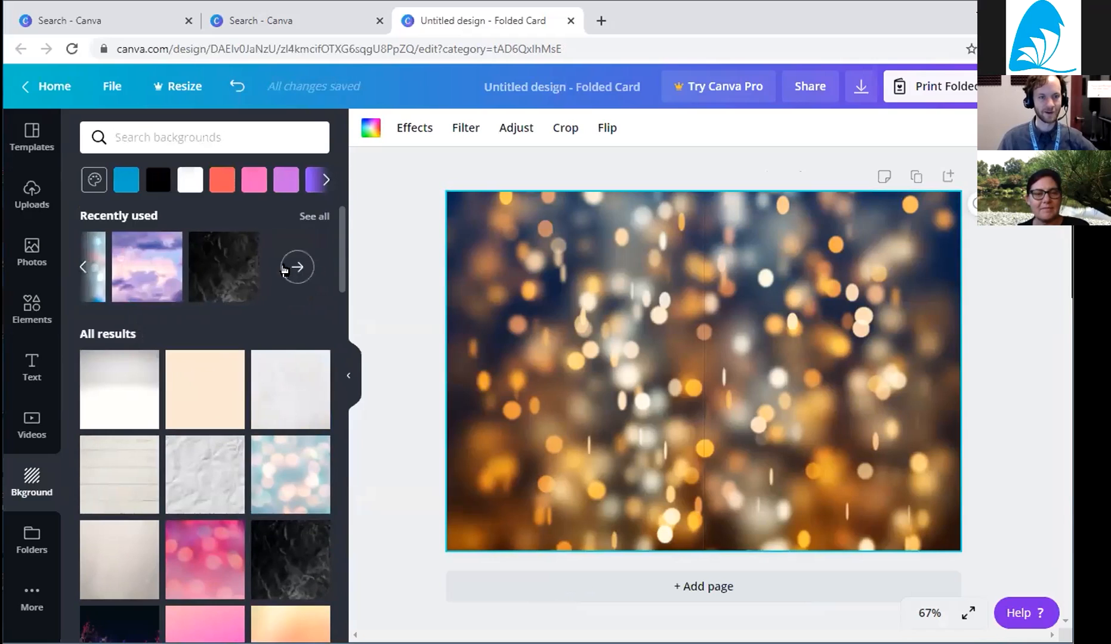
left_click(297, 268)
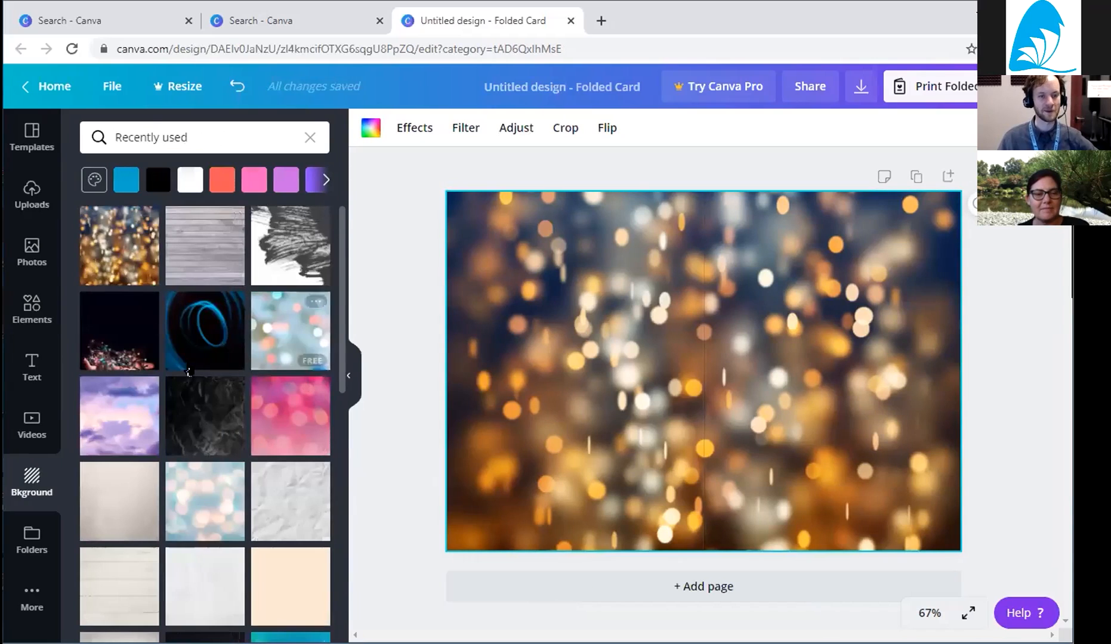
scroll(265, 462, "down", 3)
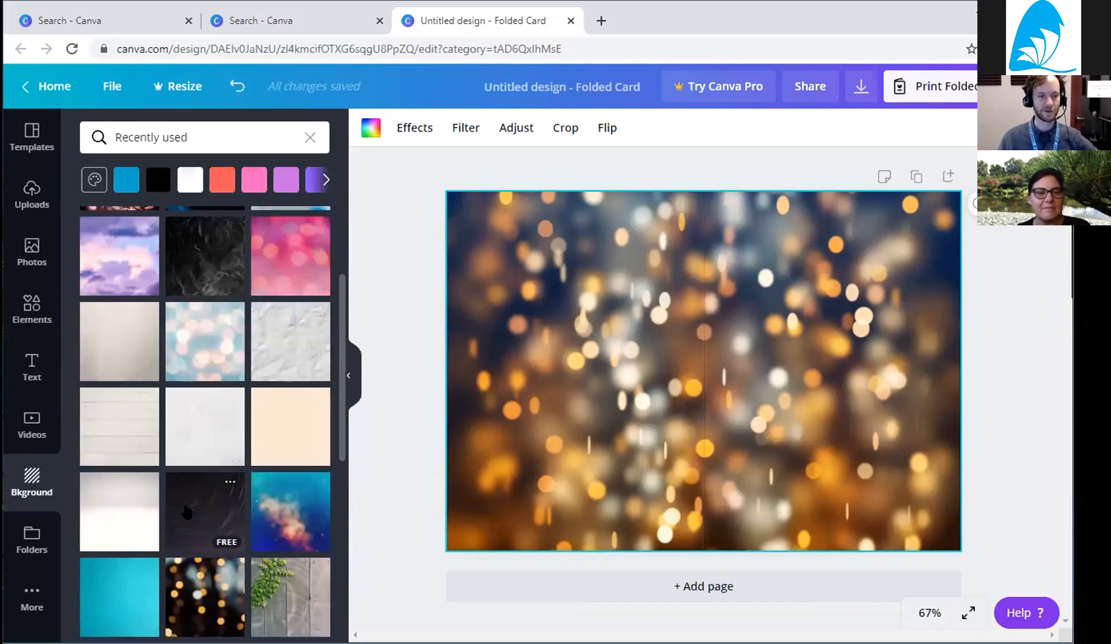
left_click(187, 511)
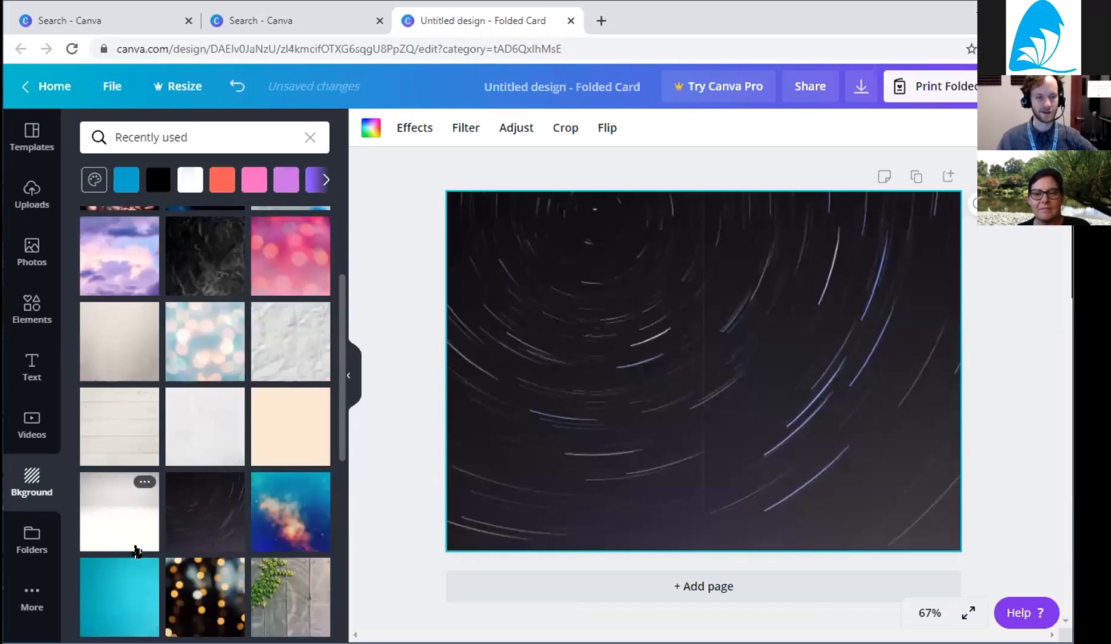
Return to the full collection of backgrounds and try the crumpled white paper on the folded card.
scroll(179, 492, "down", 1)
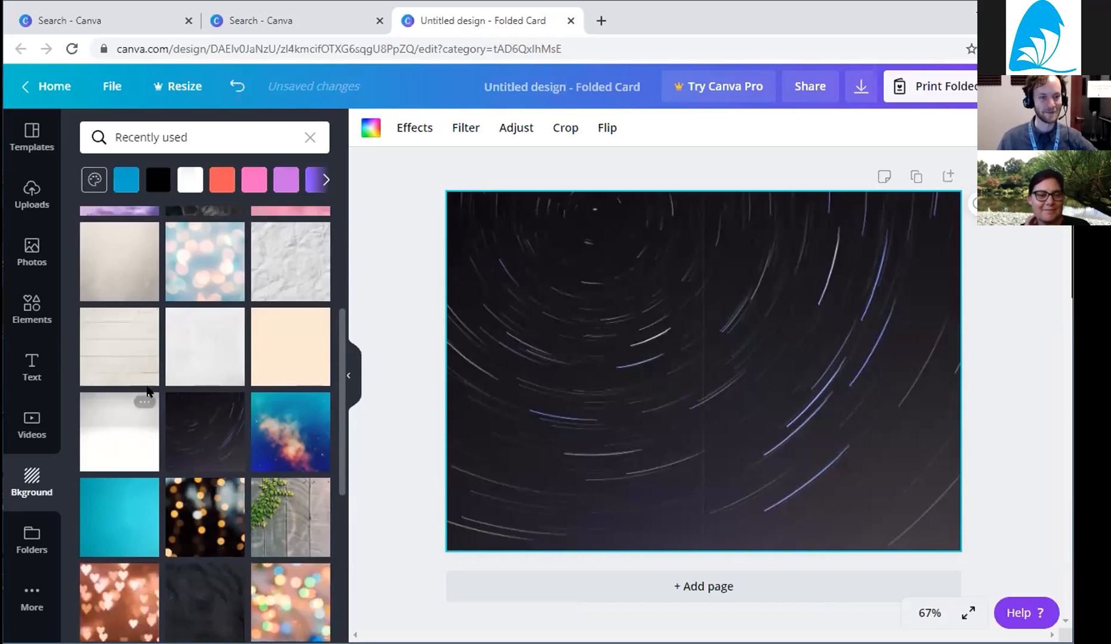
scroll(143, 444, "up", 3)
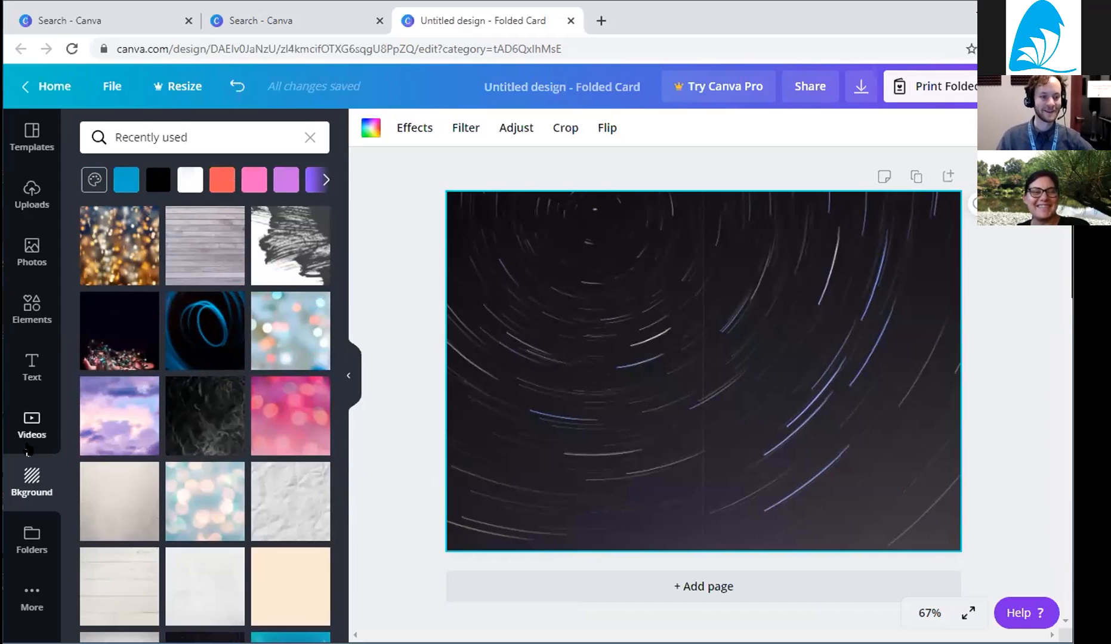
left_click(27, 475)
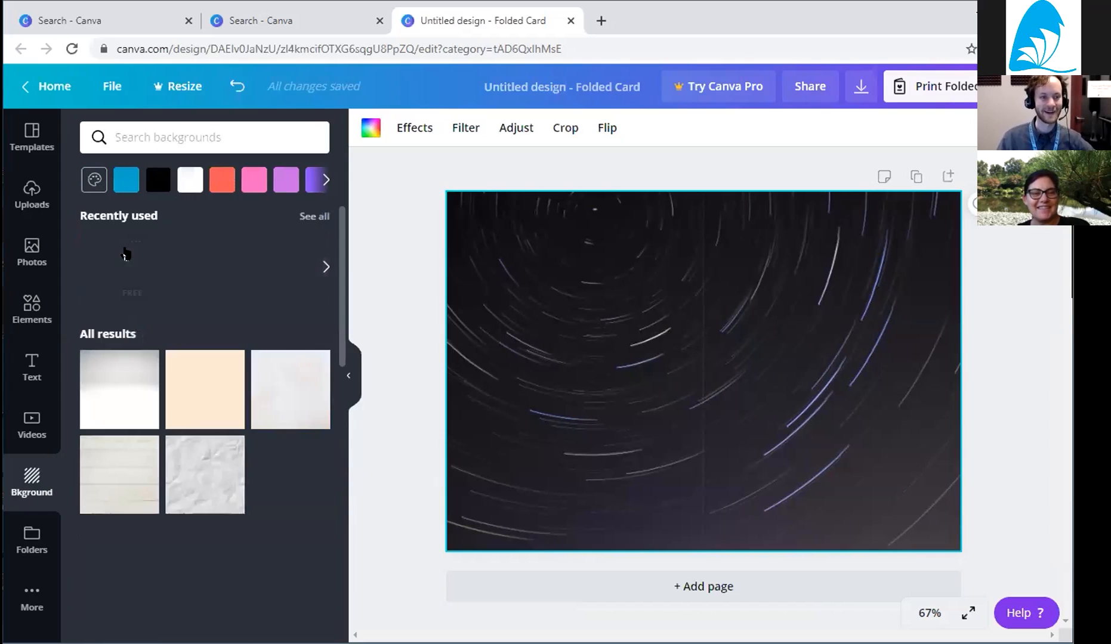
scroll(174, 433, "down", 3)
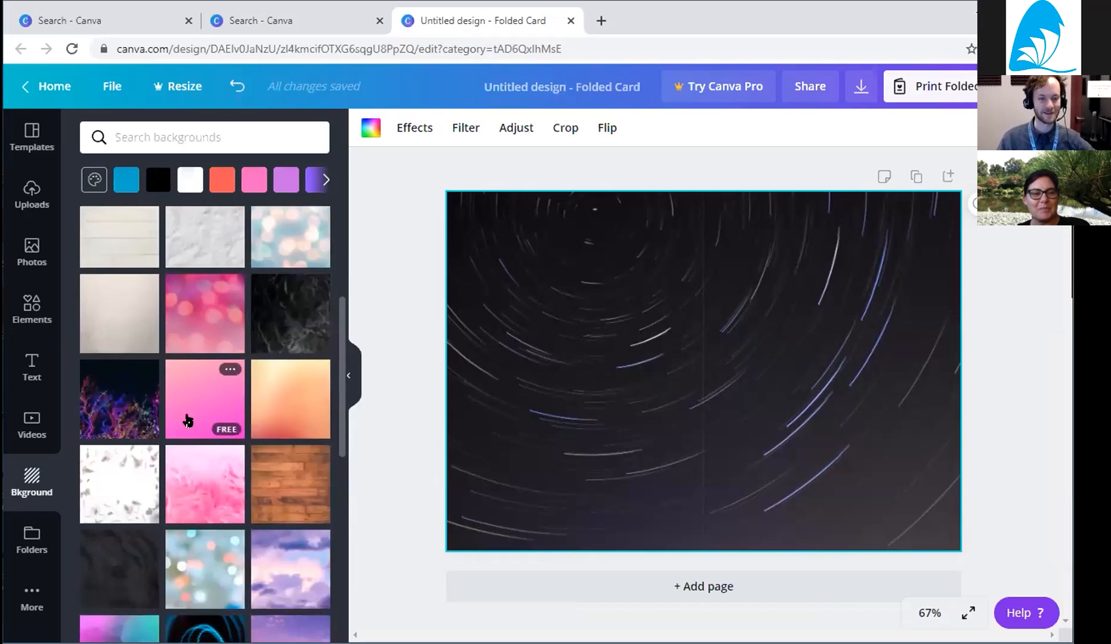
scroll(190, 422, "down", 4)
scroll(227, 430, "up", 7)
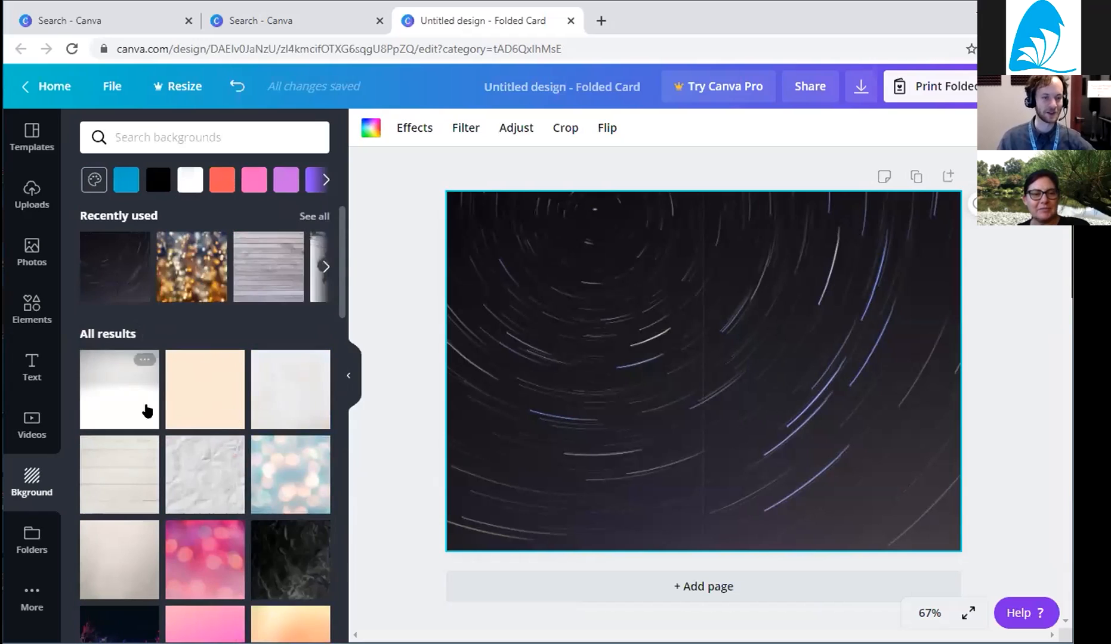
left_click(179, 479)
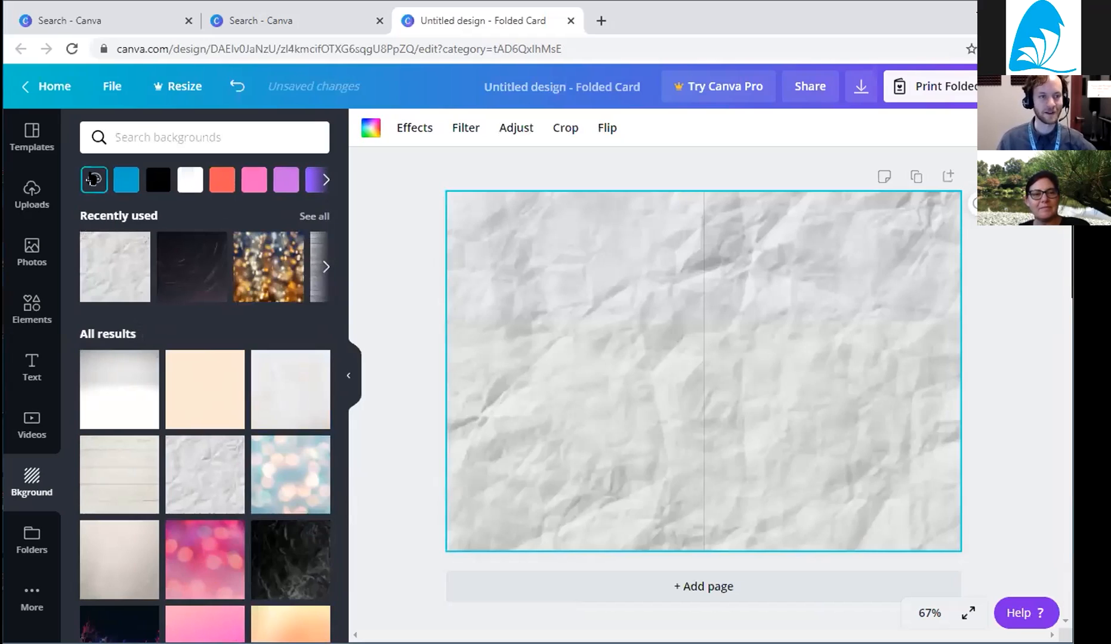
Try the default solid colors orange, yellow, lime green and light turquoise as the card's background.
left_click(107, 186)
scroll(149, 330, "down", 3)
left_click(254, 415)
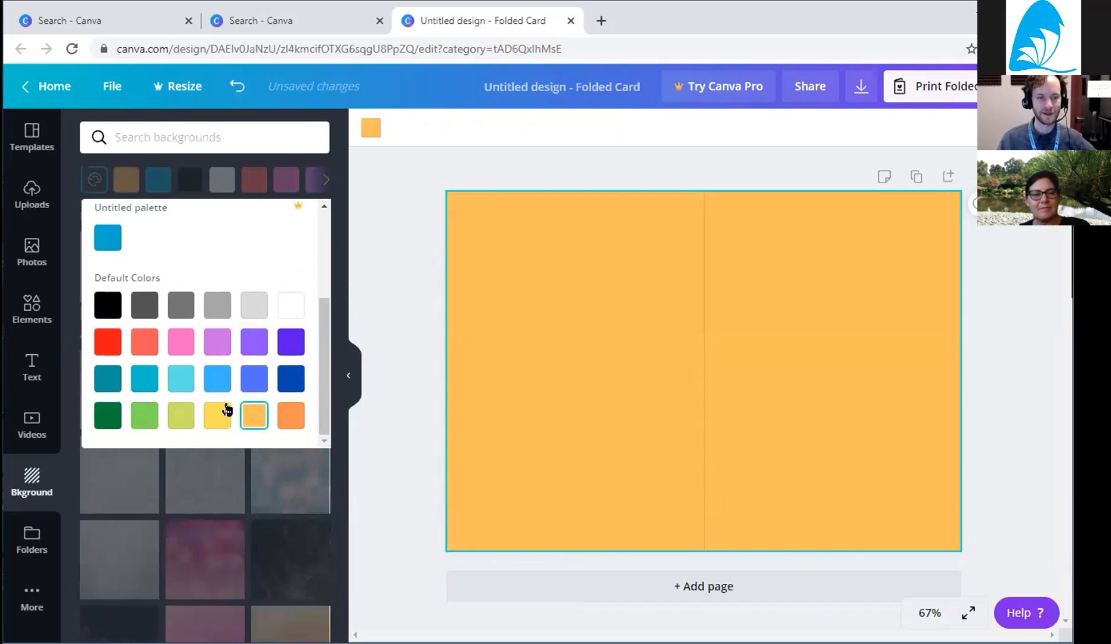
left_click(218, 416)
left_click(173, 413)
left_click(179, 377)
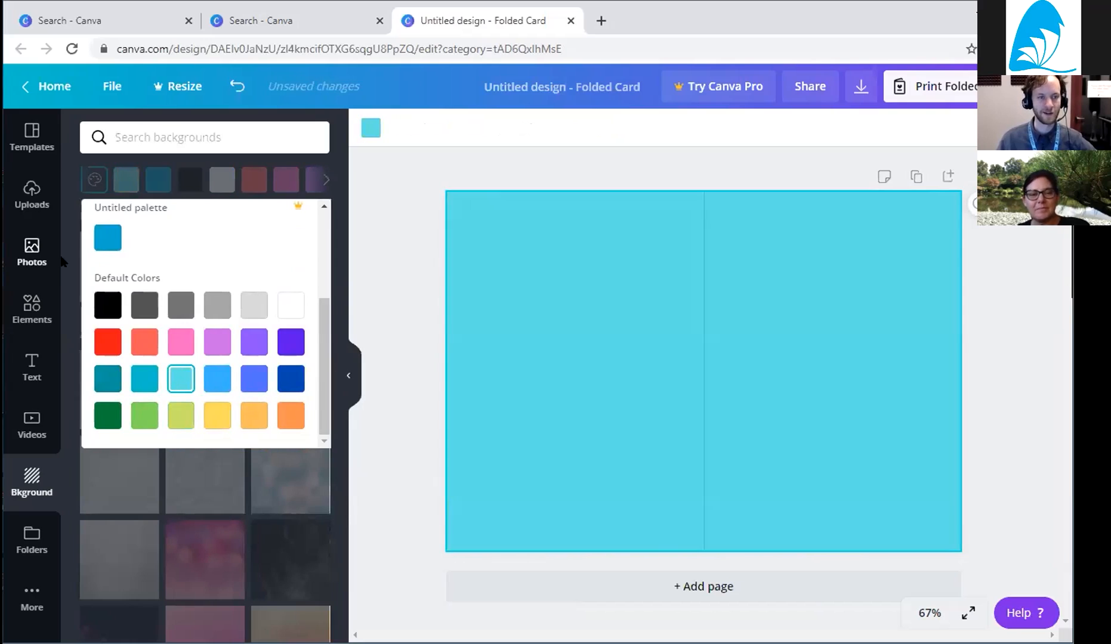
Mix a custom pale cream color, #F8F2DC, for the card's background and leave the color choices.
scroll(114, 244, "up", 3)
left_click(103, 249)
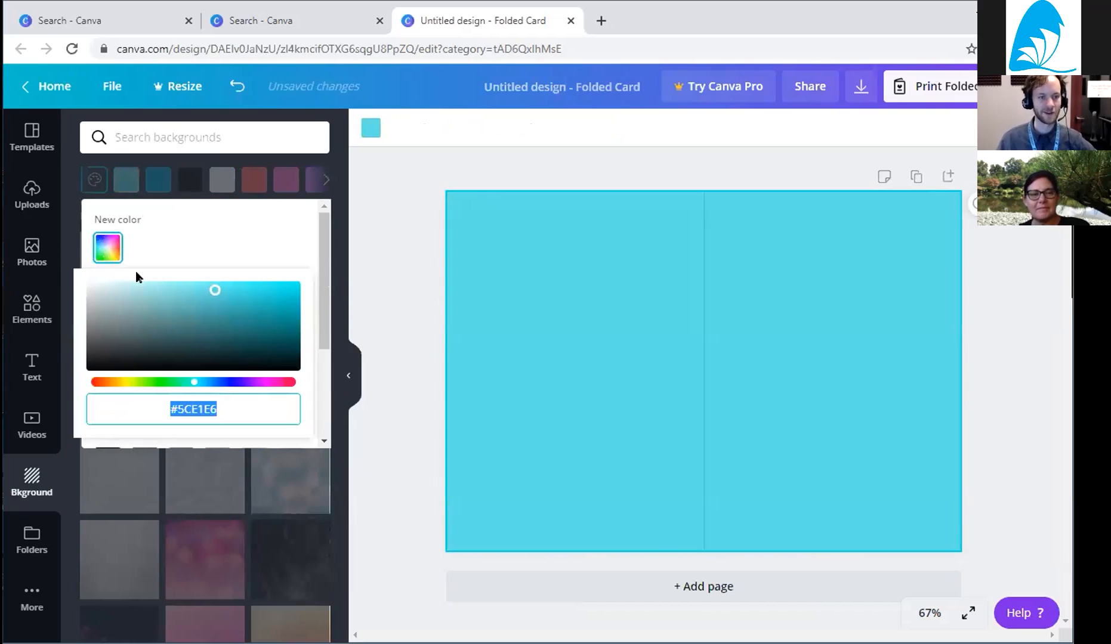
left_click_drag(133, 297, 117, 286)
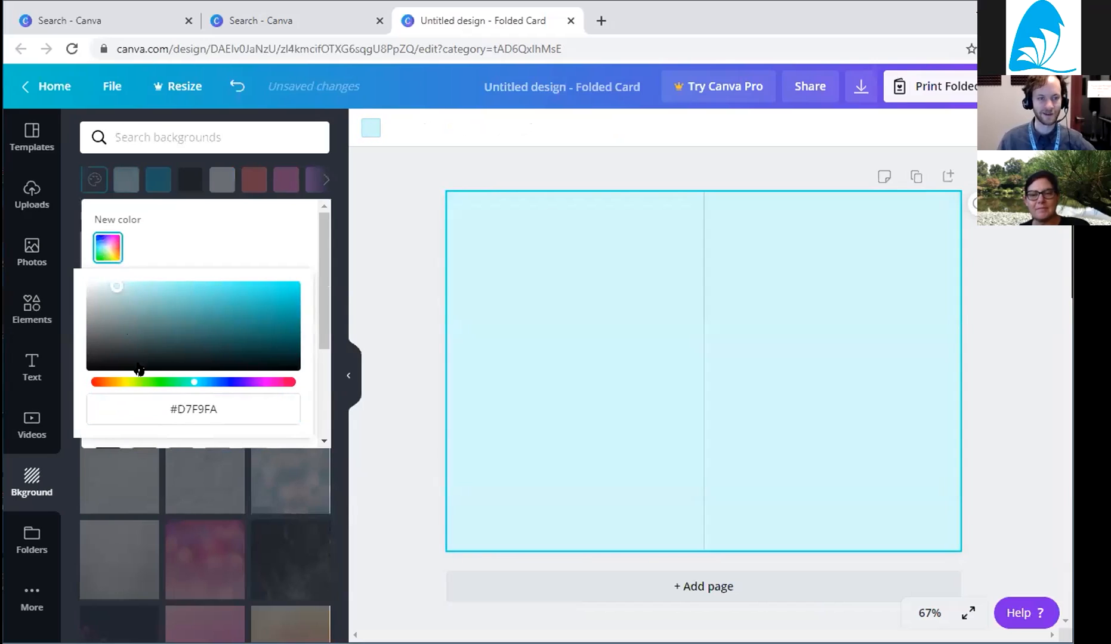
left_click_drag(141, 382, 117, 385)
left_click_drag(113, 287, 110, 287)
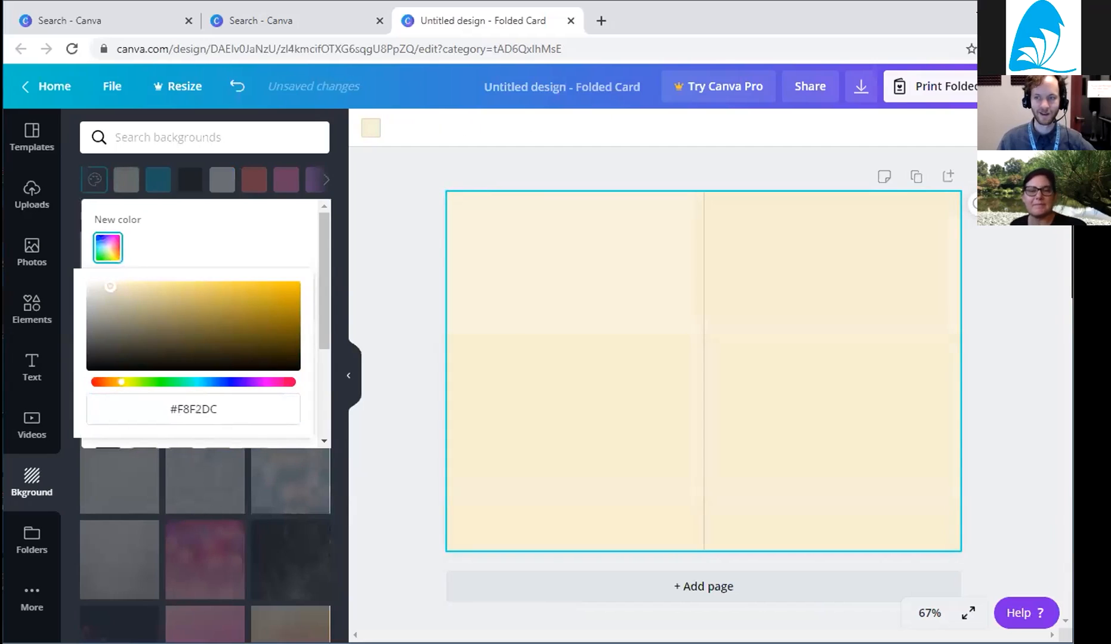
left_click(190, 240)
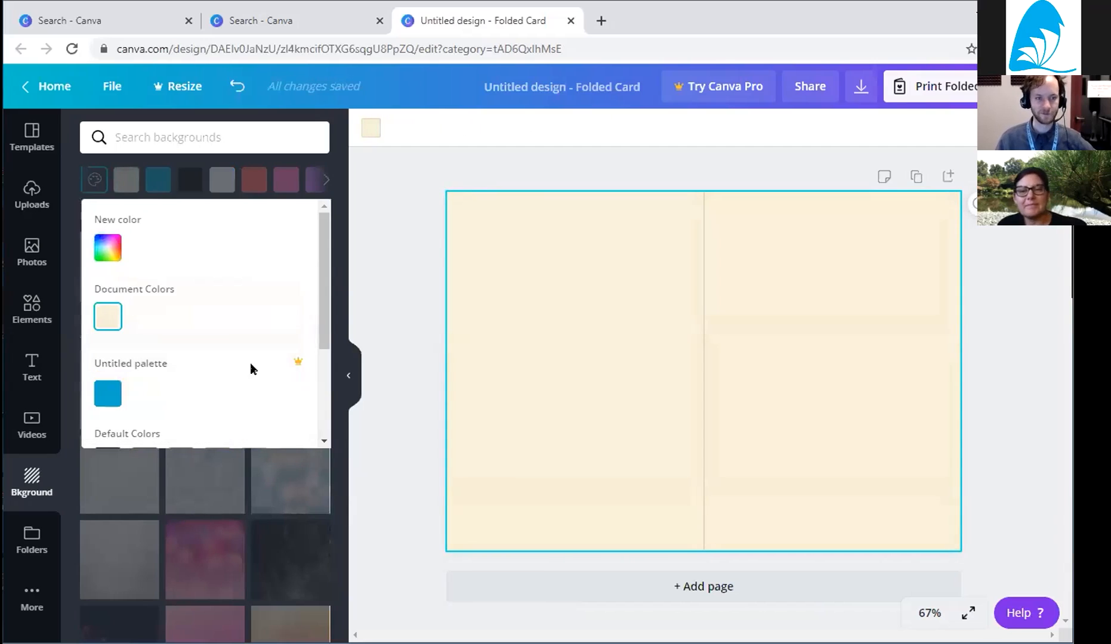
left_click(417, 236)
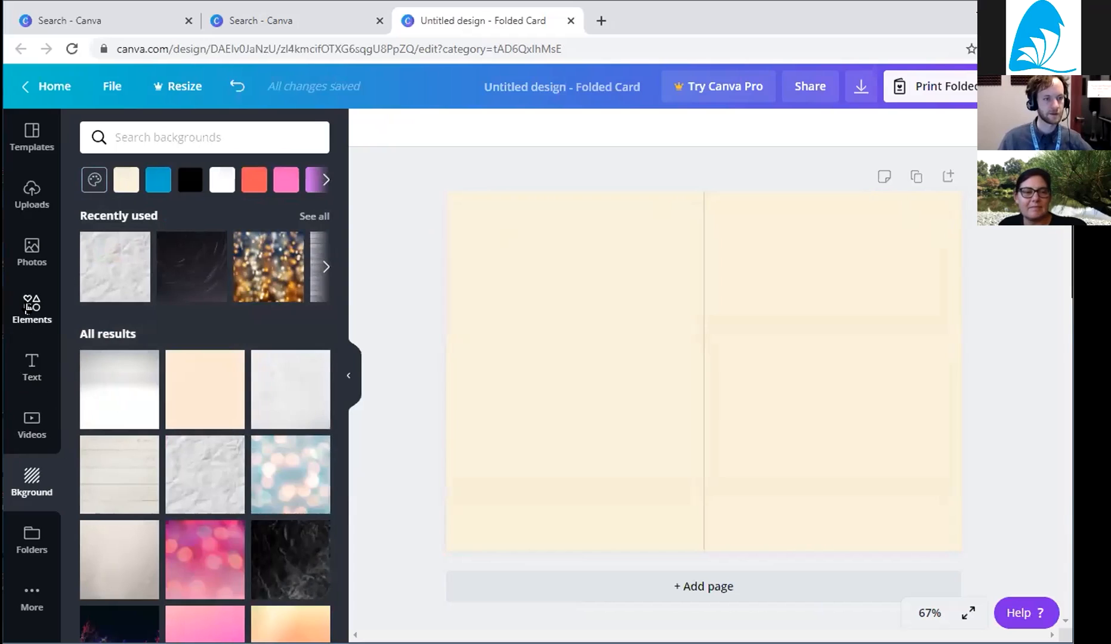
Add a heading reading "Happy Birthday!" and move it to the upper part of the card's right half.
left_click(24, 374)
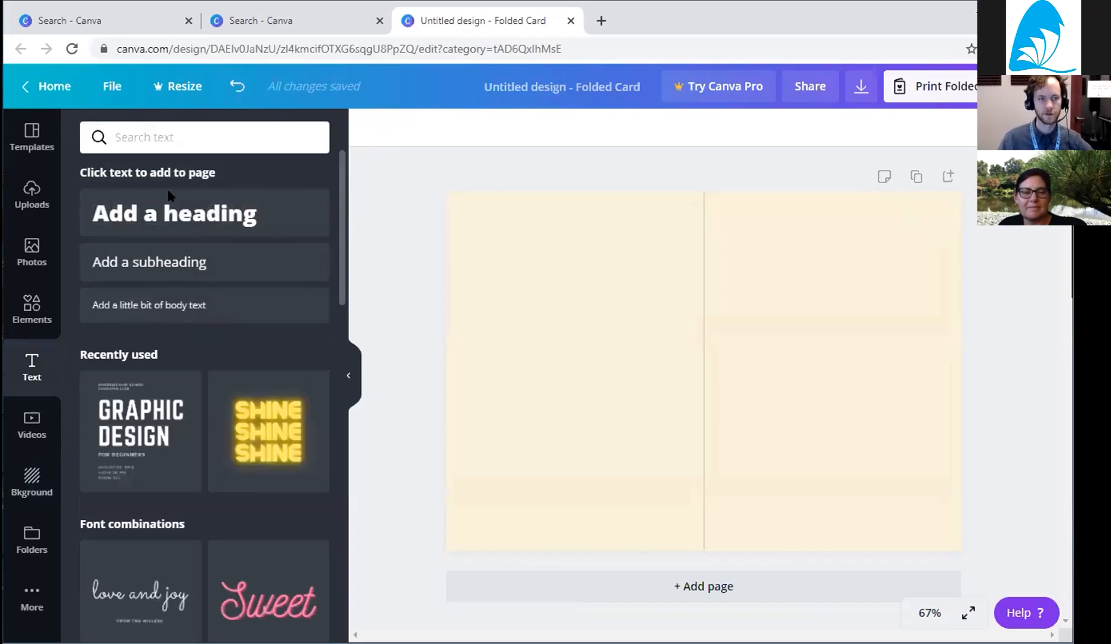
left_click(190, 224)
type("Happ")
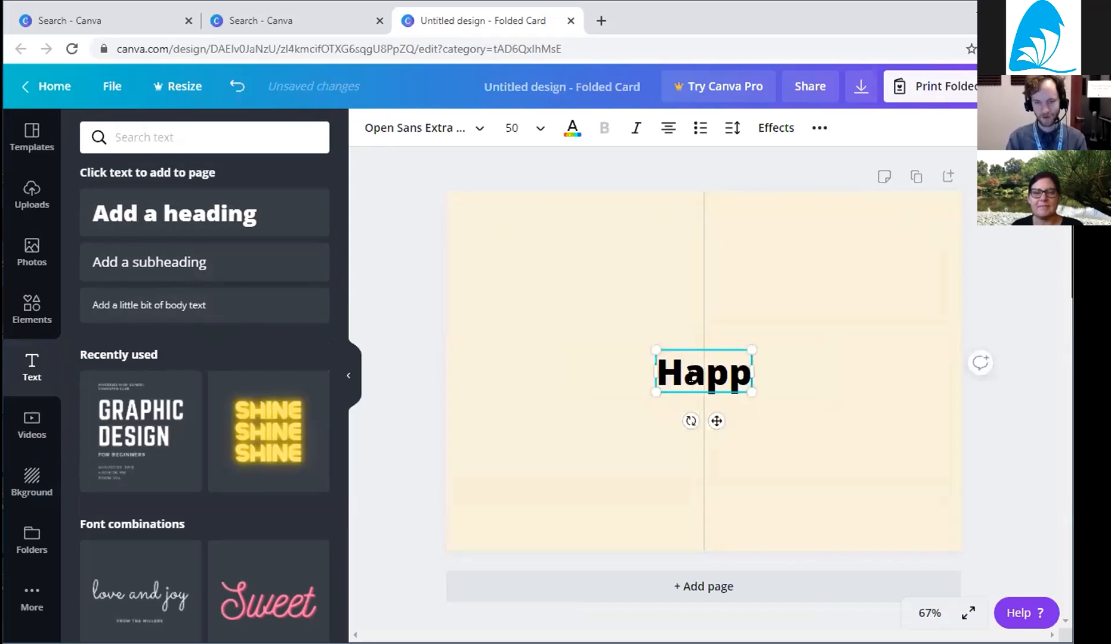
type("y Birthd")
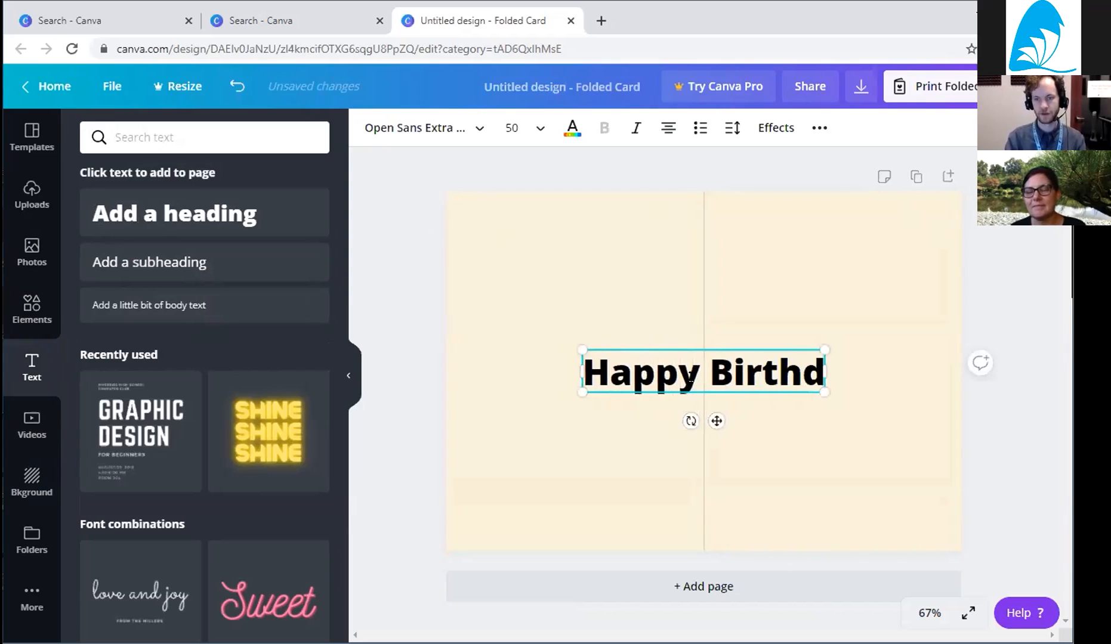
type("ay!")
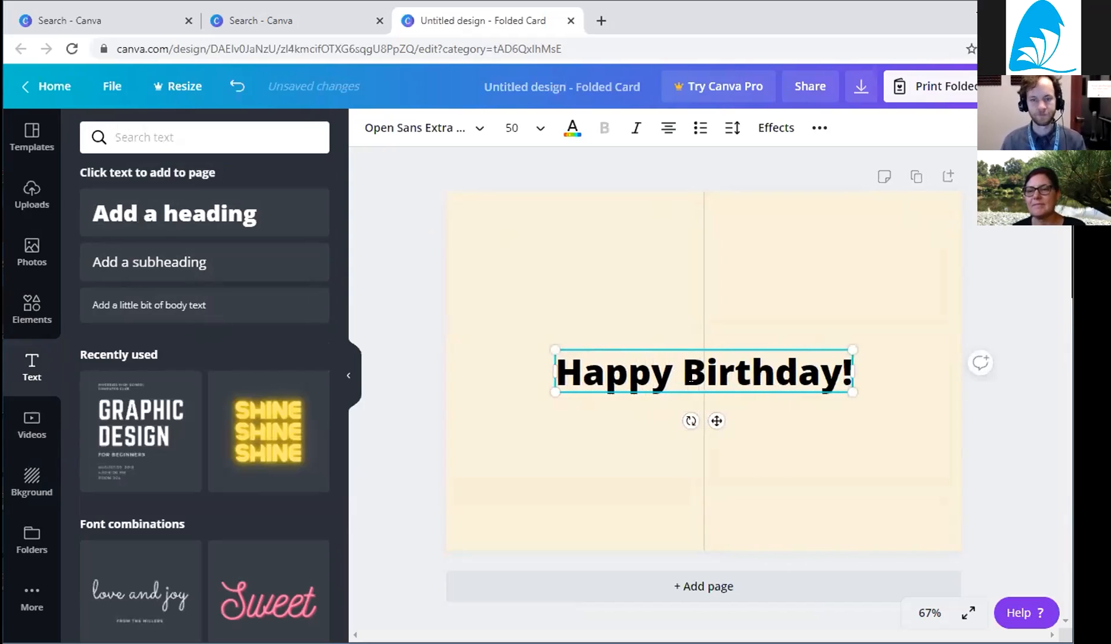
left_click_drag(732, 344, 821, 252)
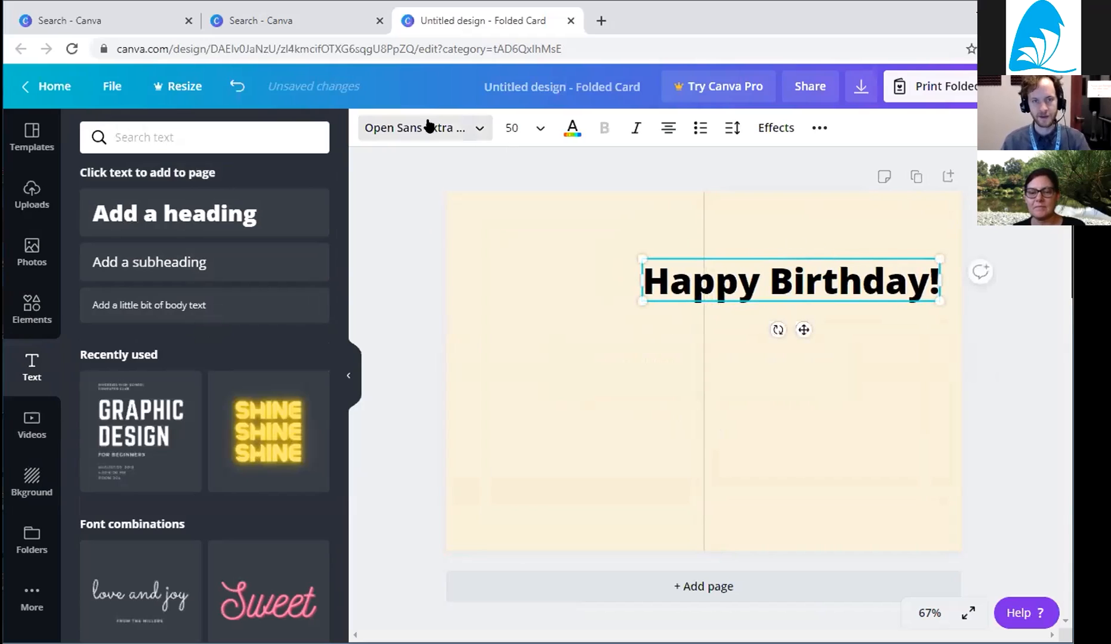
Look through the popular and English fonts, then set the "Happy Birthday!" heading's font to Bukhari Script.
left_click(470, 136)
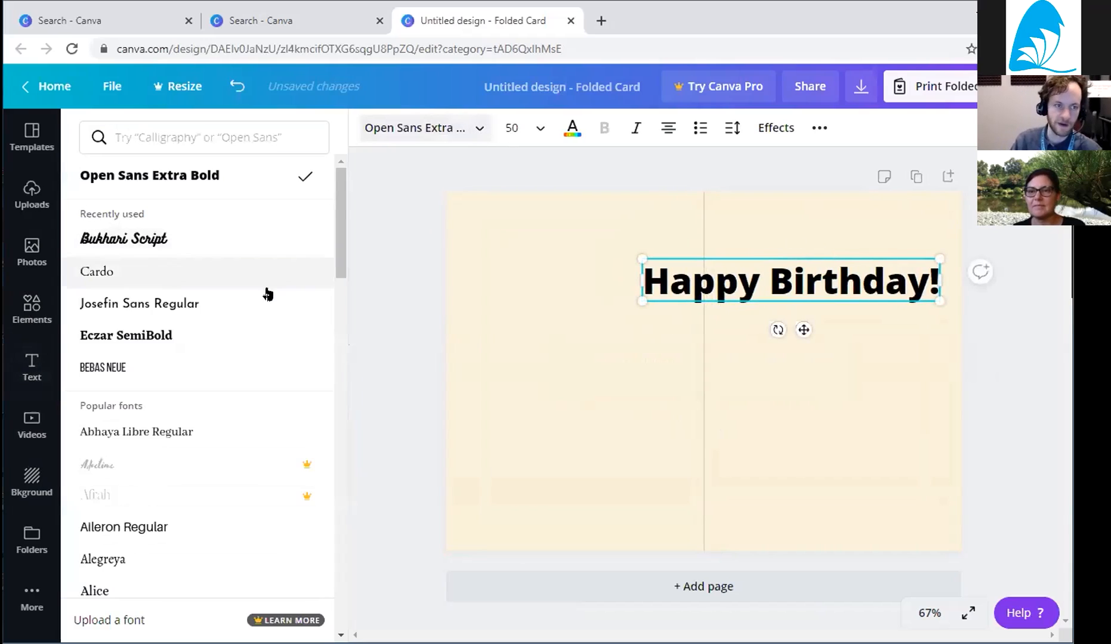
scroll(335, 197, "down", 2)
left_click_drag(337, 213, 336, 328)
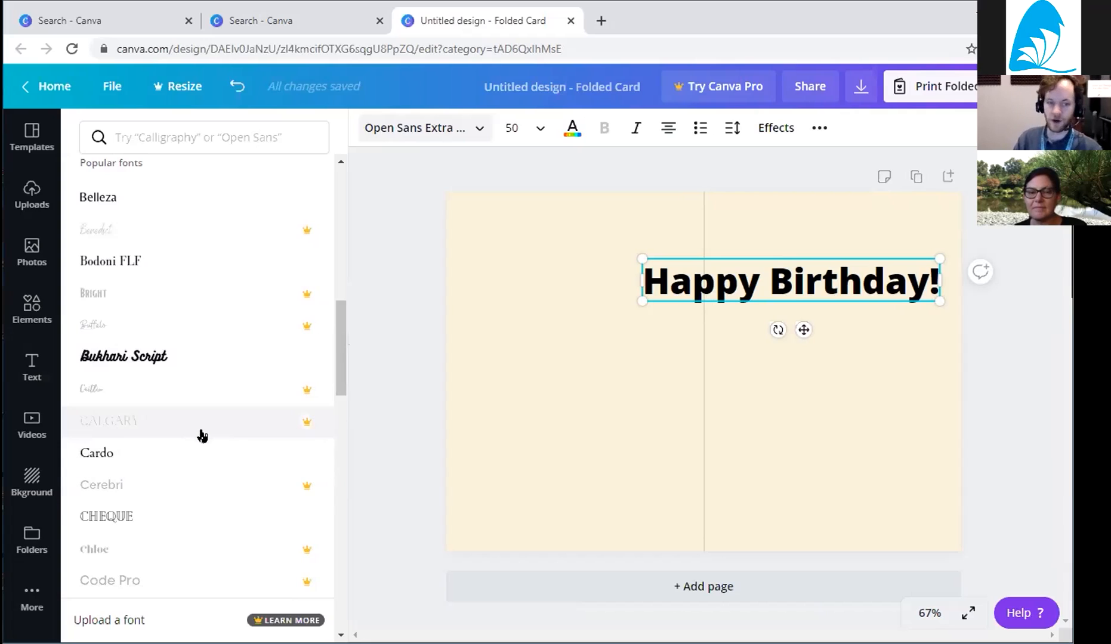
scroll(200, 435, "down", 8)
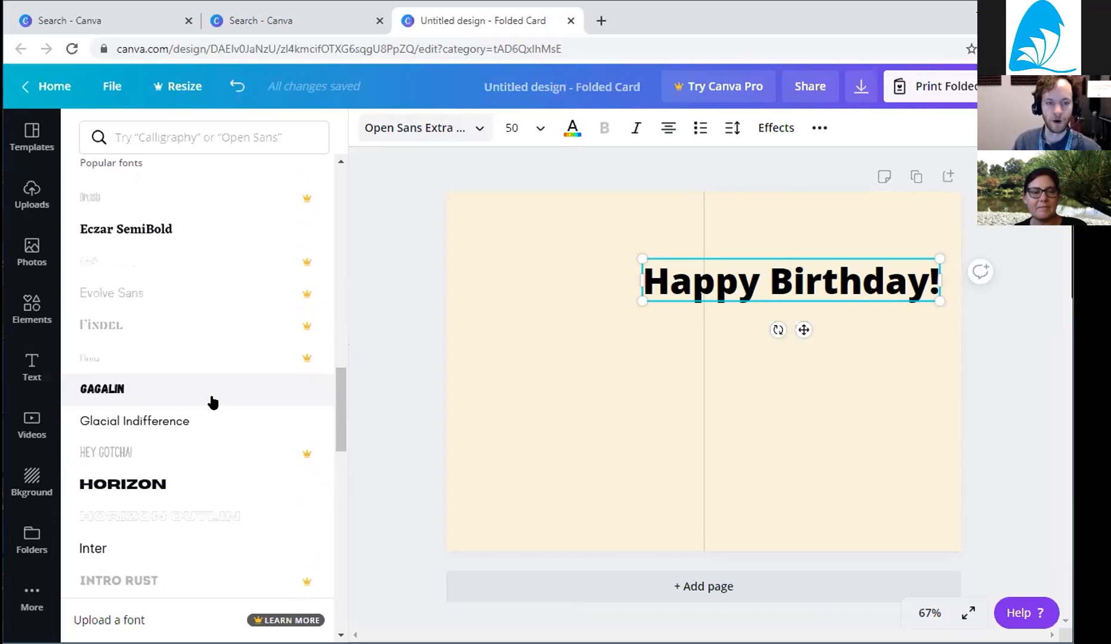
scroll(213, 406, "down", 10)
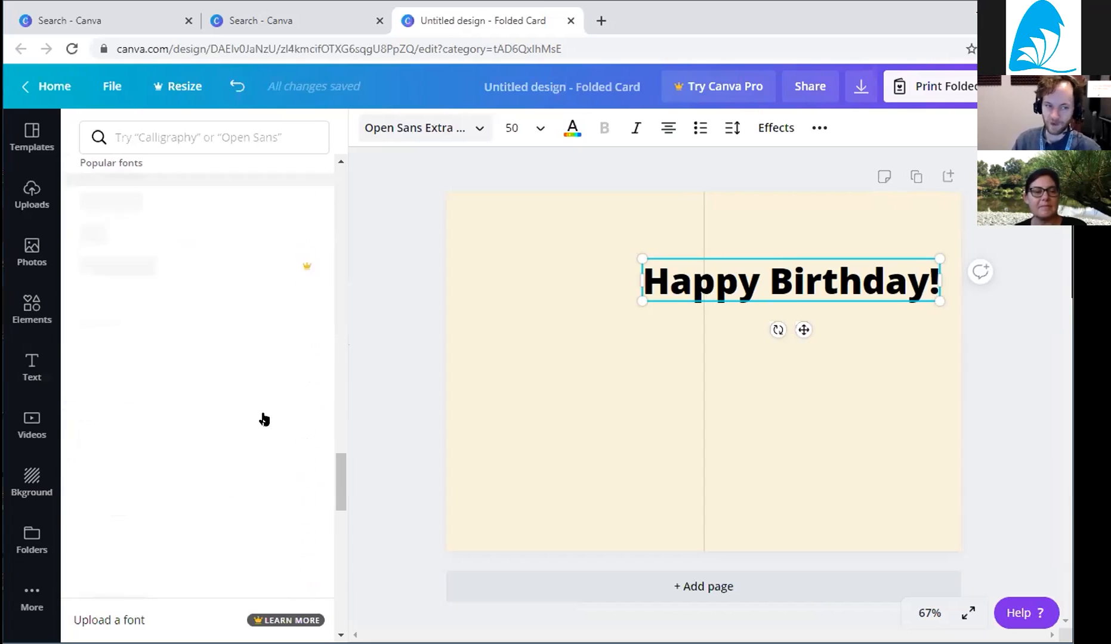
scroll(241, 426, "down", 10)
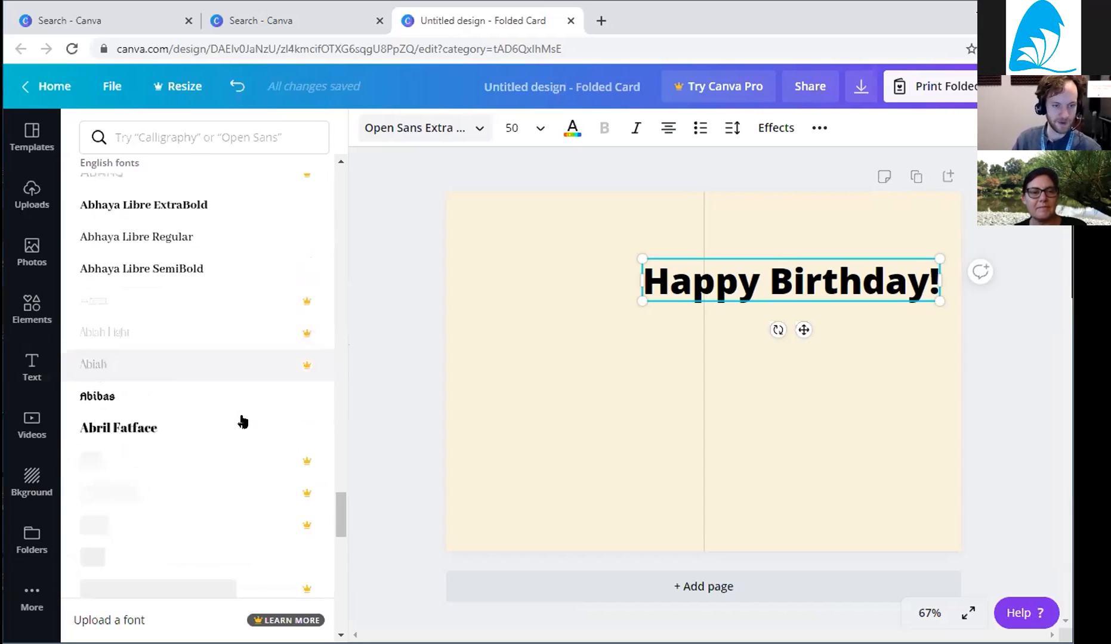
scroll(244, 434, "down", 10)
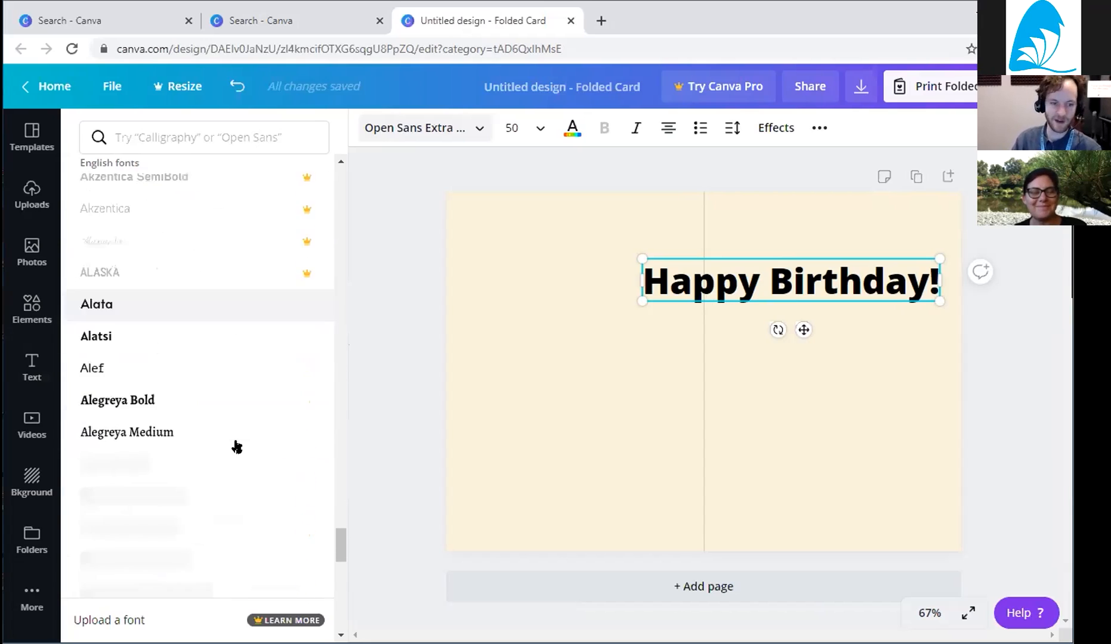
scroll(231, 444, "down", 8)
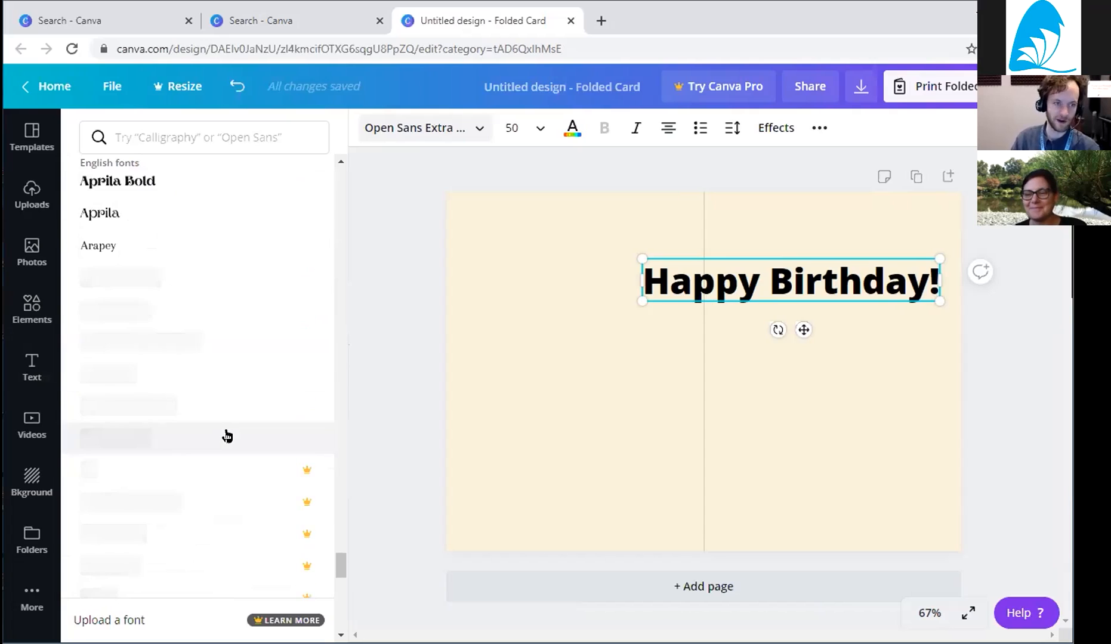
scroll(225, 442, "down", 10)
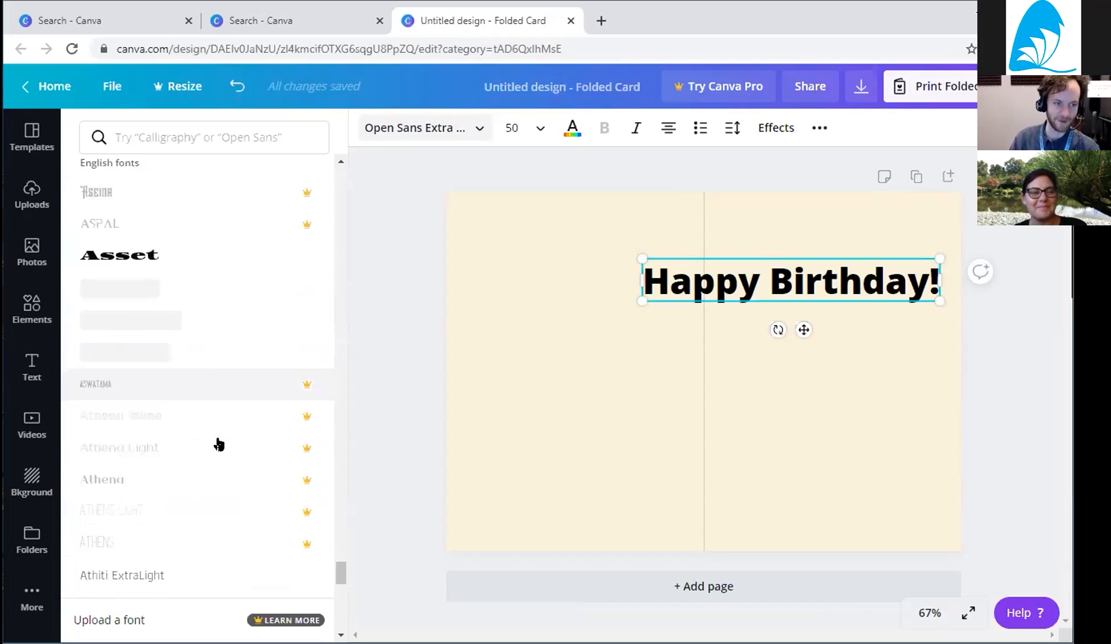
scroll(235, 453, "down", 6)
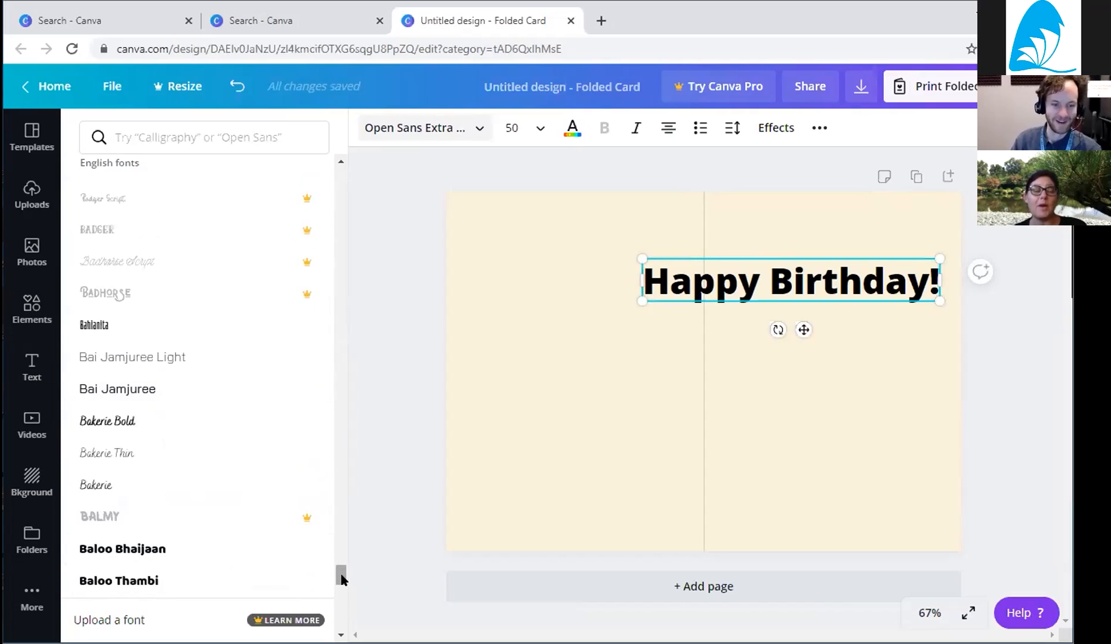
left_click_drag(342, 574, 343, 570)
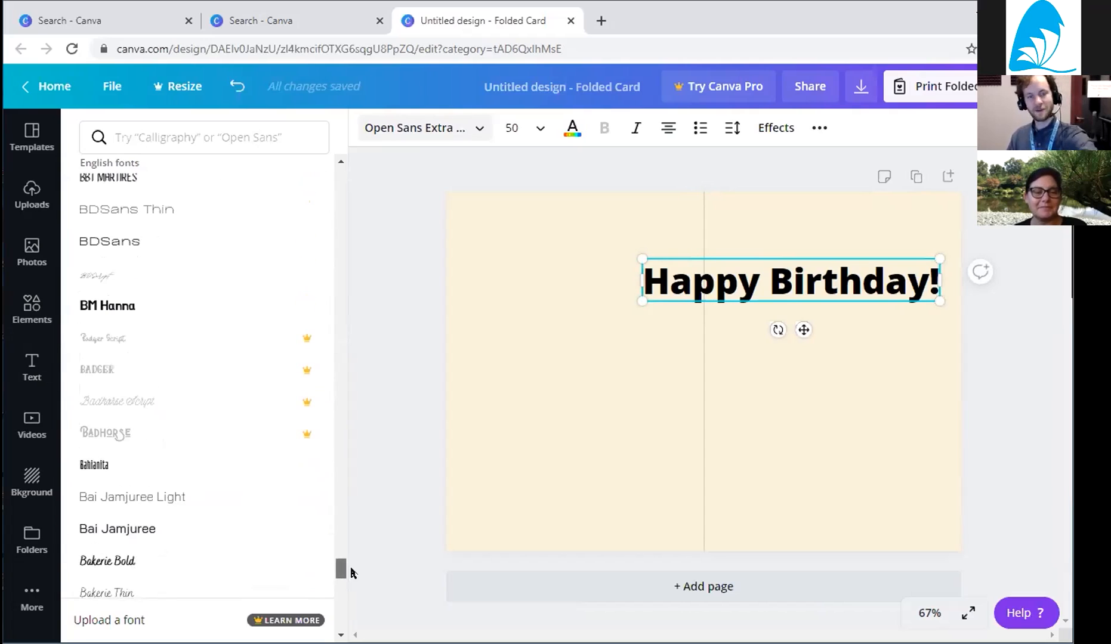
left_click_drag(342, 572, 322, 176)
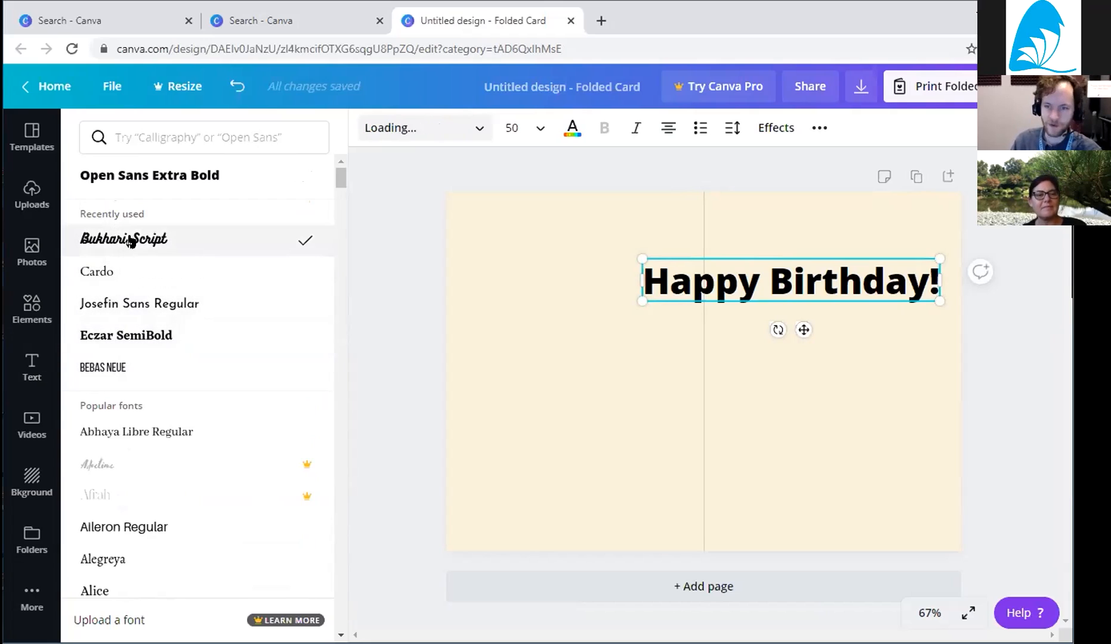
Try Cardo and Josefin Sans Regular on the heading, set its font to Eczar SemiBold and leave the font list.
left_click(112, 274)
left_click(116, 306)
left_click(110, 331)
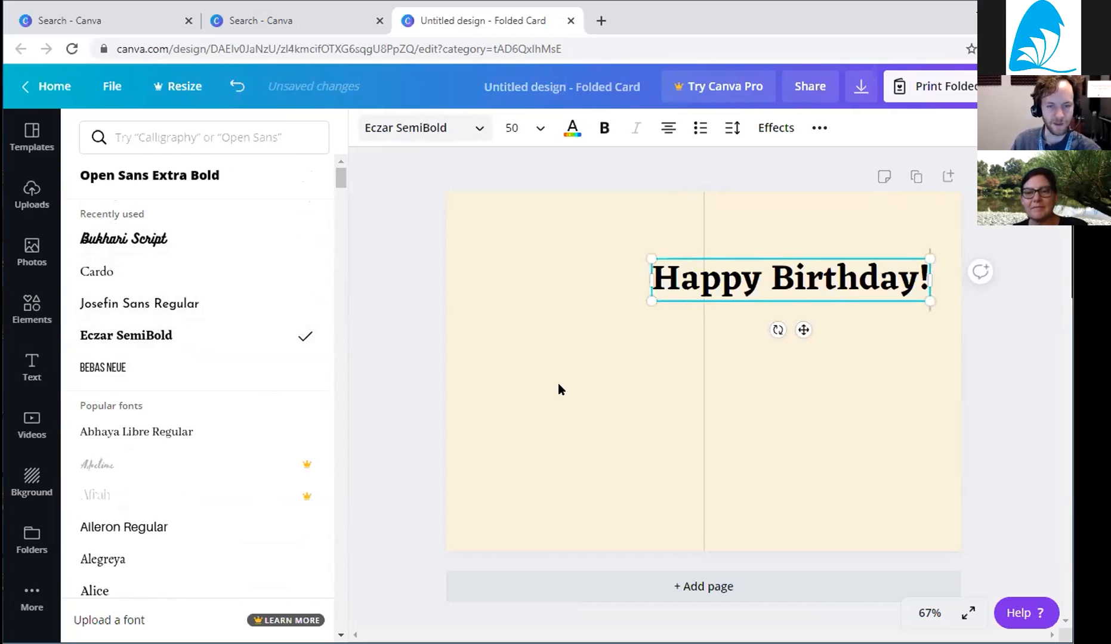
key("Escape")
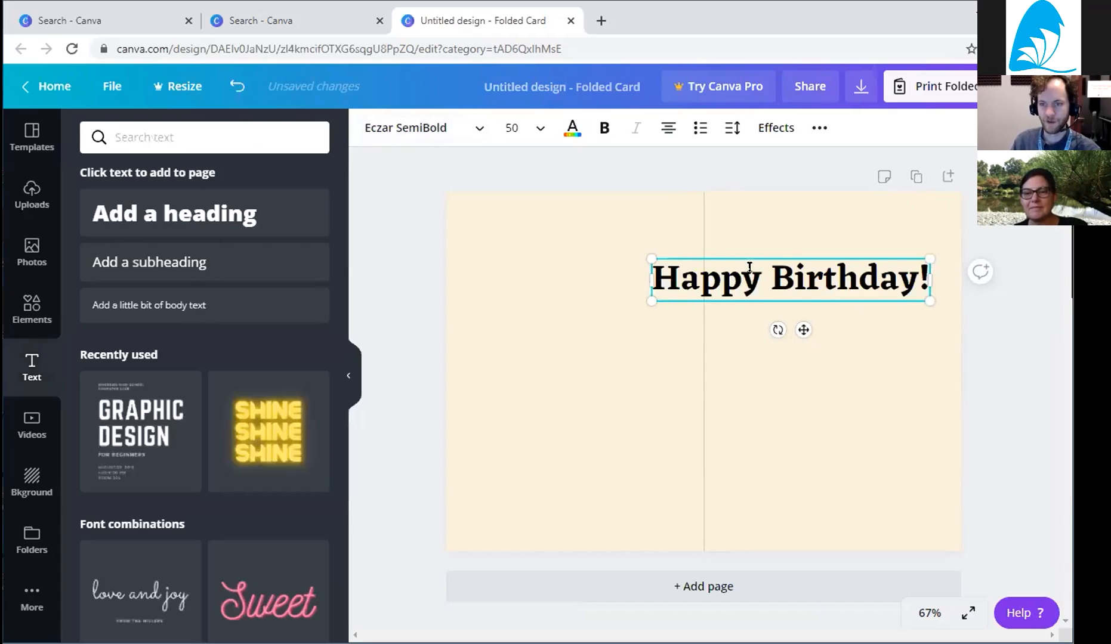
Shrink the heading to about size 38.9 within the card's right half and break it into two lines, "Happy" and "Birthday!".
mouse_move(751, 251)
left_mouse_down()
mouse_move(783, 251)
mouse_move(763, 251)
left_mouse_up()
left_click_drag(654, 296, 718, 267)
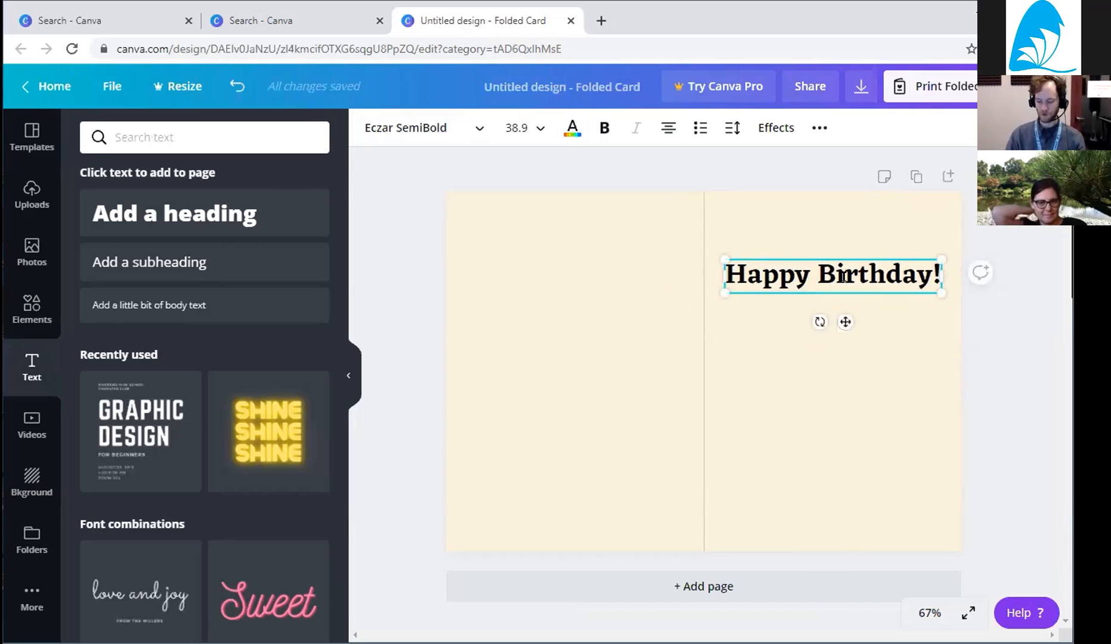
key("Return")
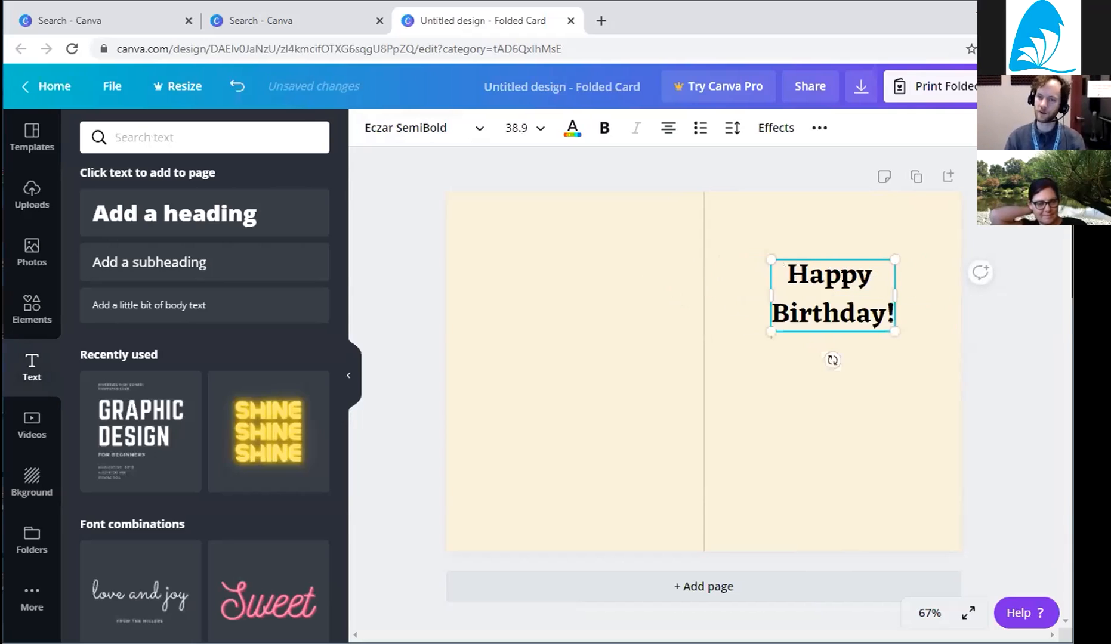
left_click(800, 179)
left_click(837, 263)
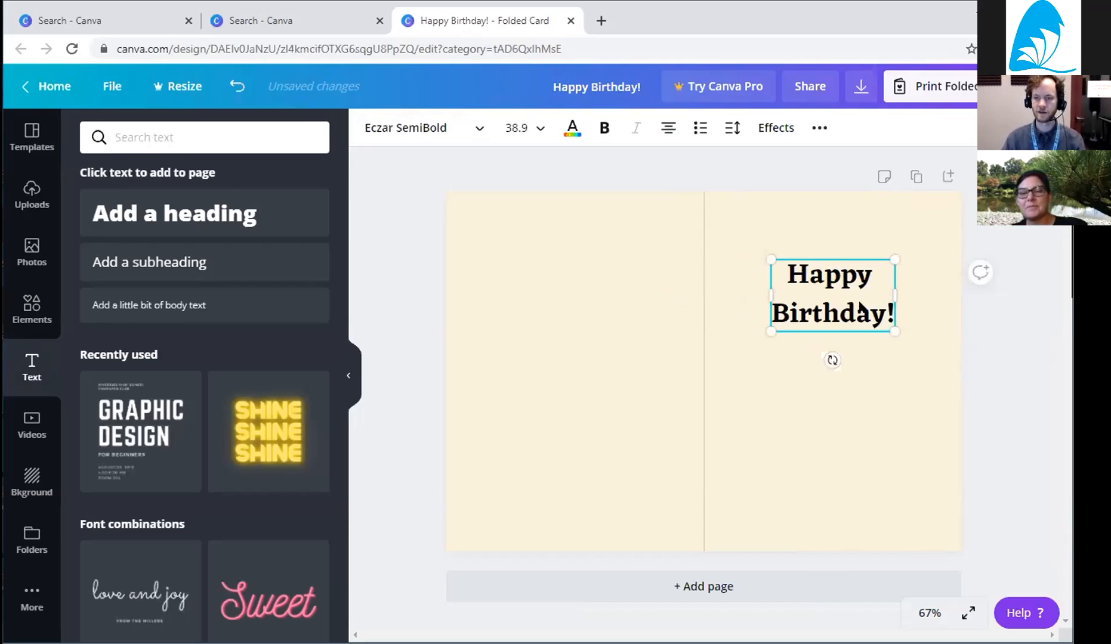
Try coral red, violet and several blues on the heading, then set its text color to turquoise blue from the default colors.
left_click(572, 128)
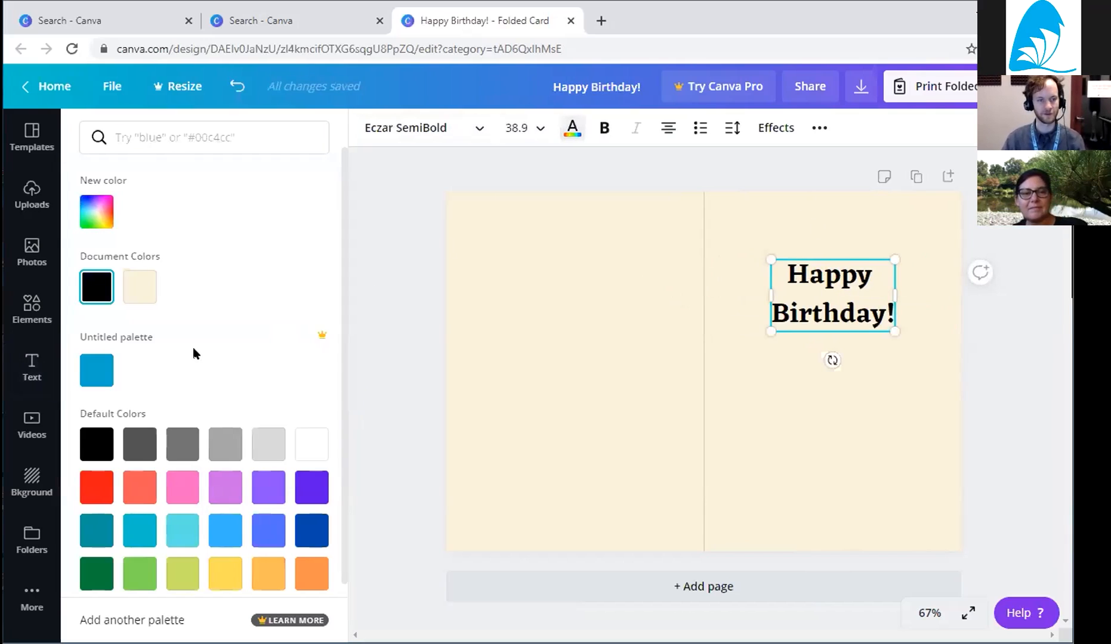
left_click(138, 487)
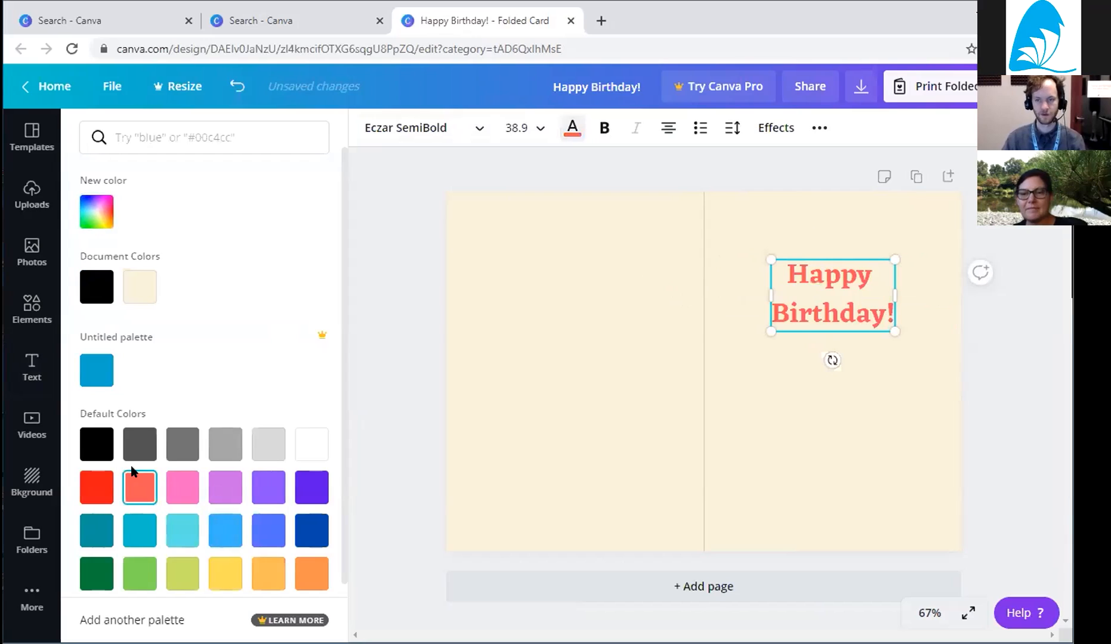
left_click(304, 486)
left_click(266, 541)
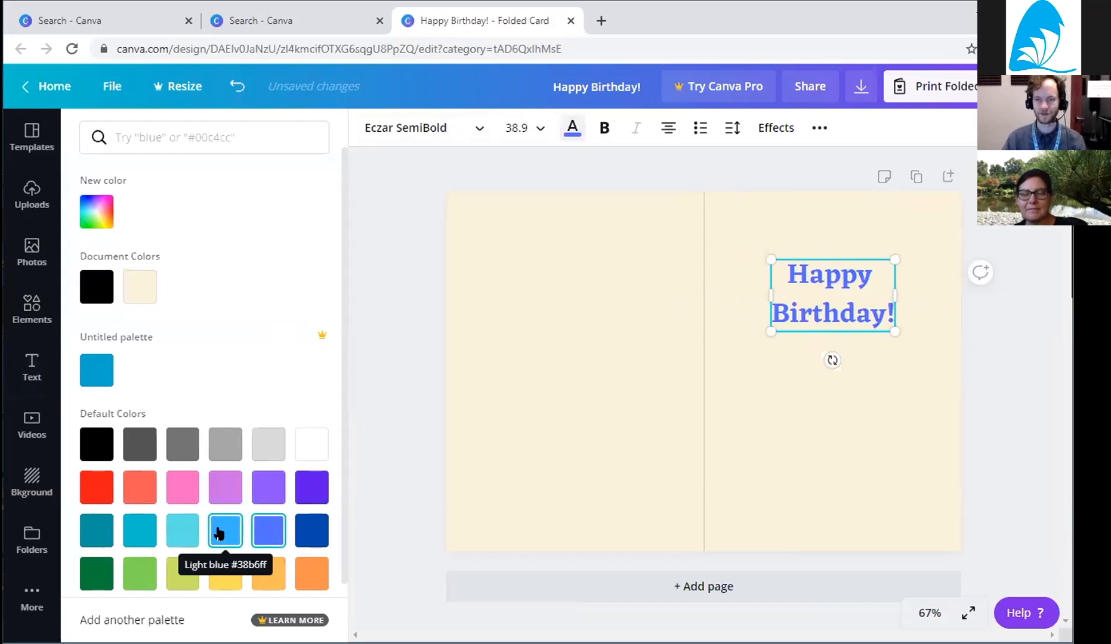
left_click(225, 531)
left_click(138, 529)
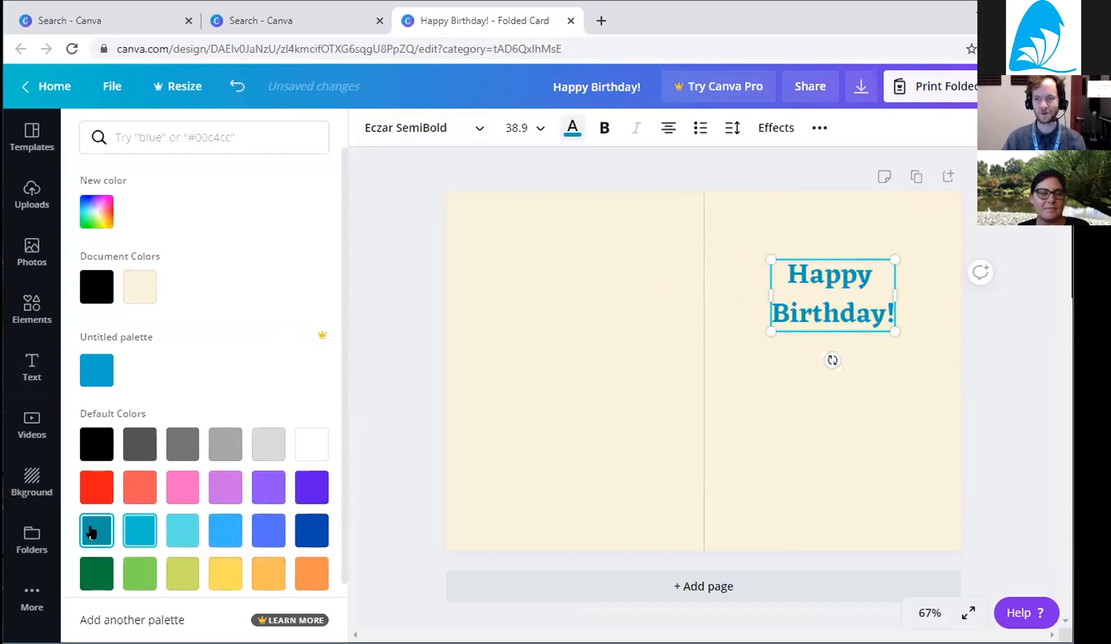
left_click(124, 531)
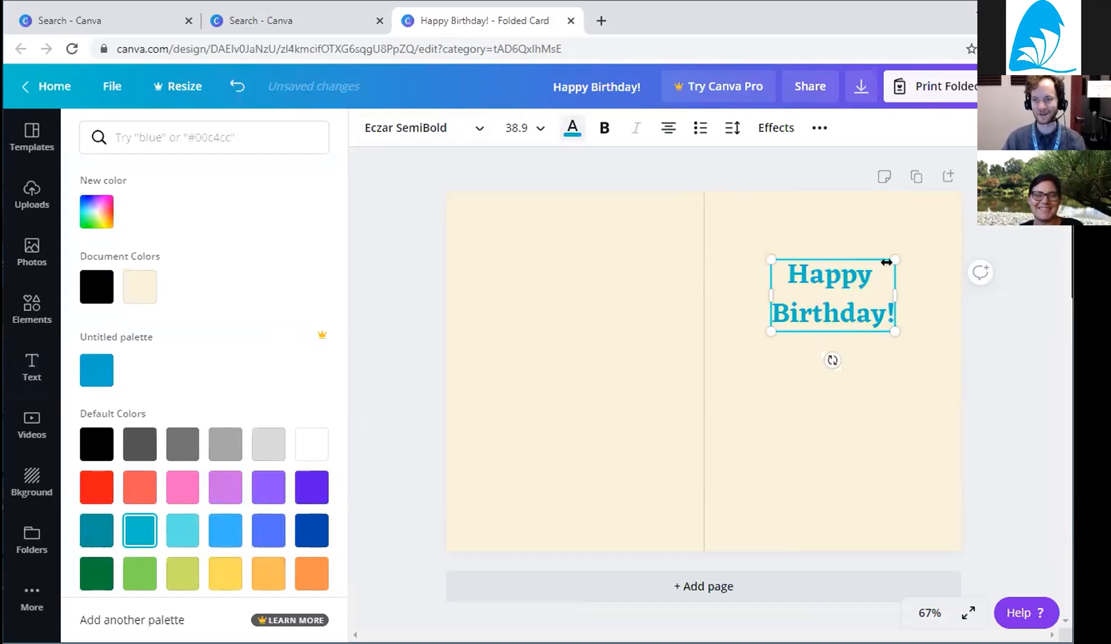
Enlarge the two-line heading to about size 53.2 and move it slightly higher on the card's right half.
left_click_drag(893, 255, 917, 247)
left_click_drag(770, 330, 706, 321)
left_click(851, 287)
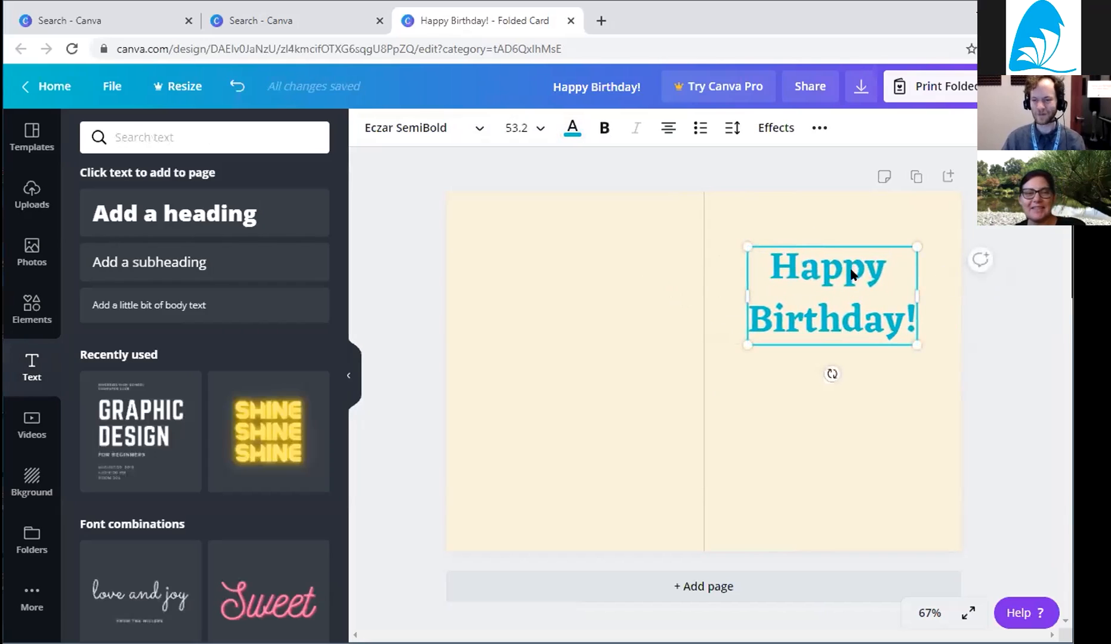
left_click_drag(851, 275, 853, 261)
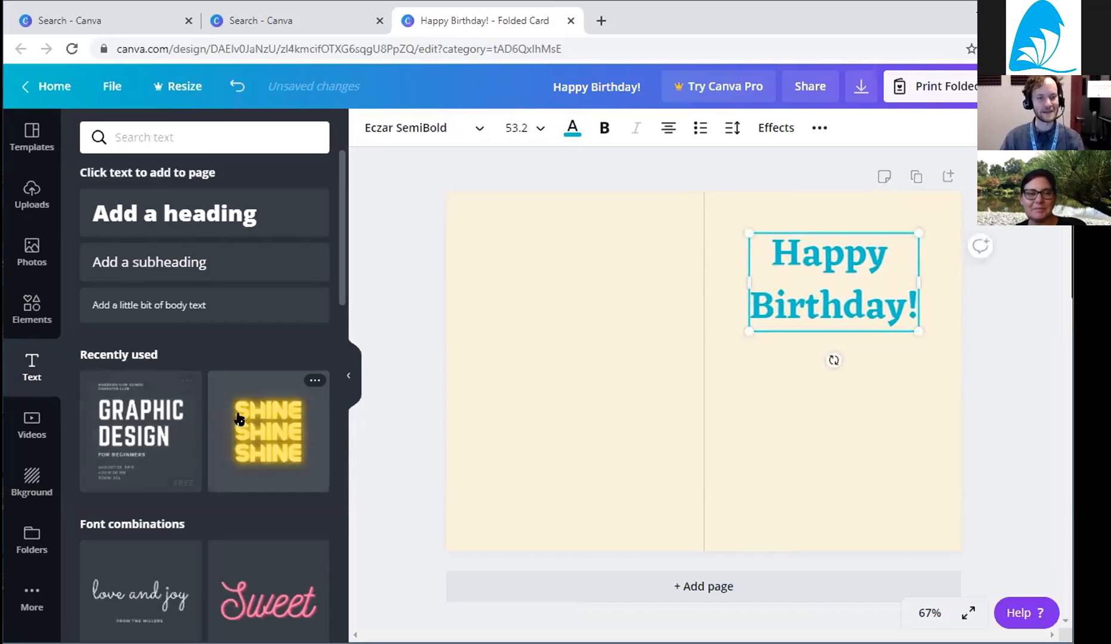
Look through the text font combinations and the element categories, including lines, shapes, frames, stickers and charts.
scroll(239, 417, "down", 5)
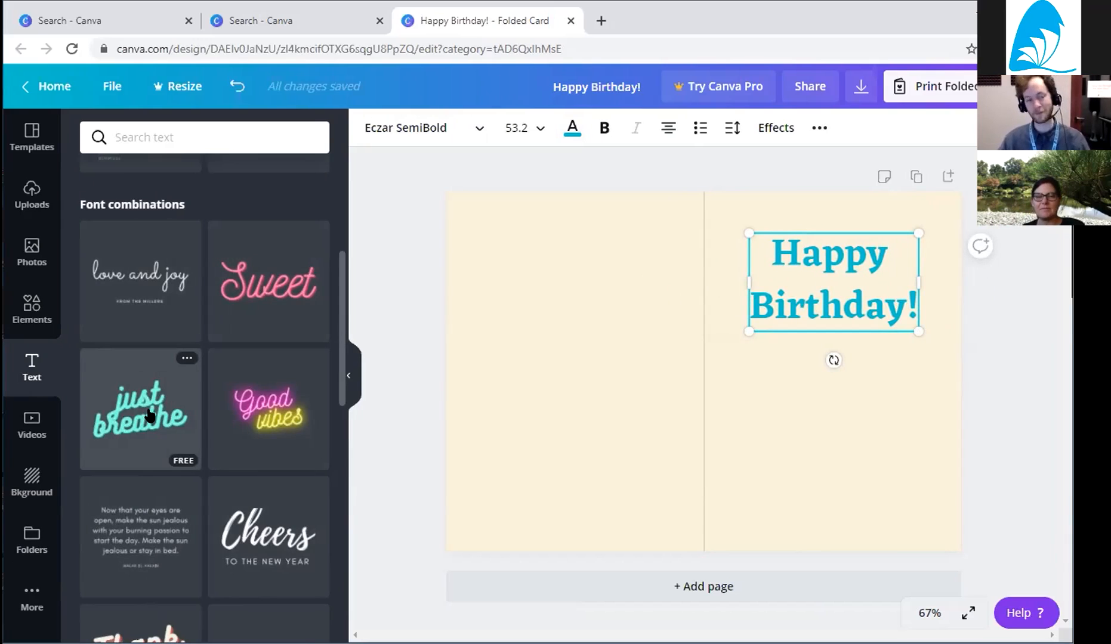
scroll(200, 458, "down", 4)
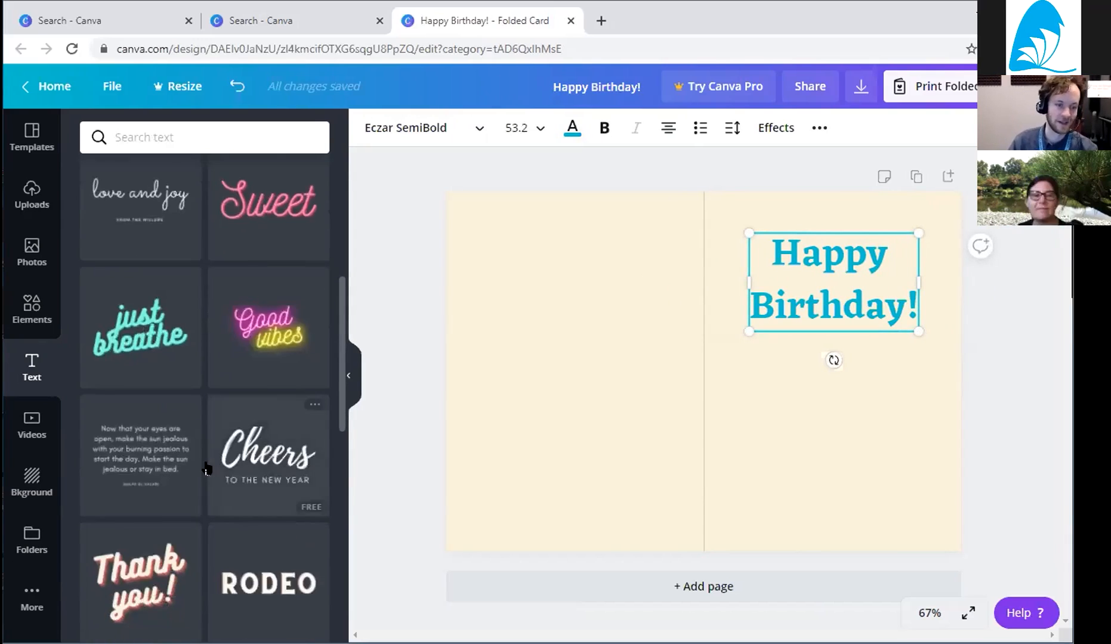
scroll(201, 459, "up", 10)
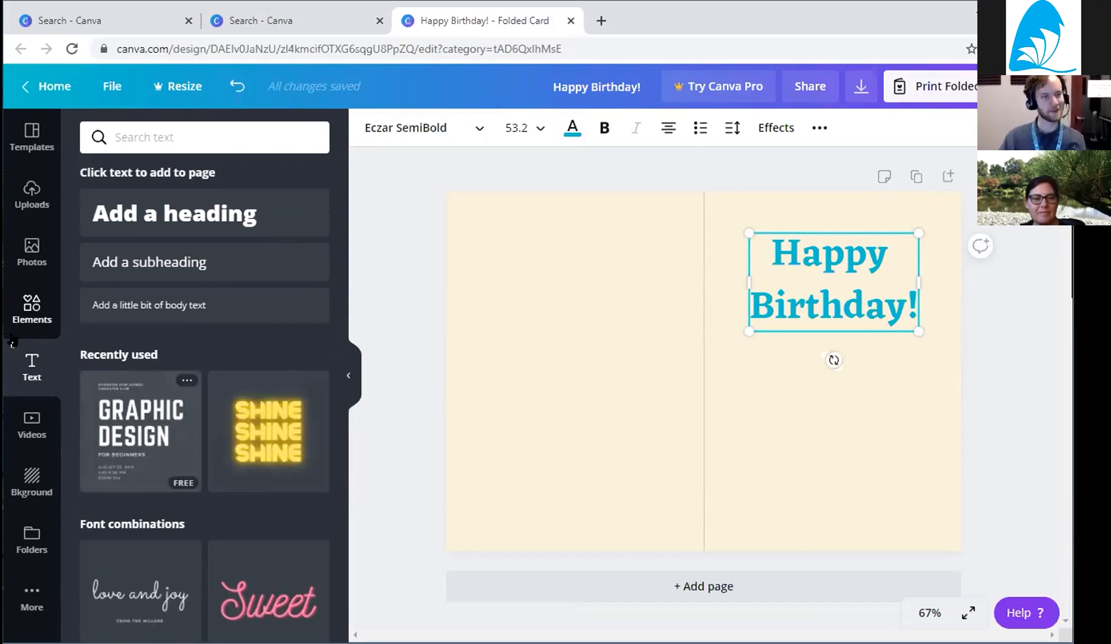
left_click(37, 293)
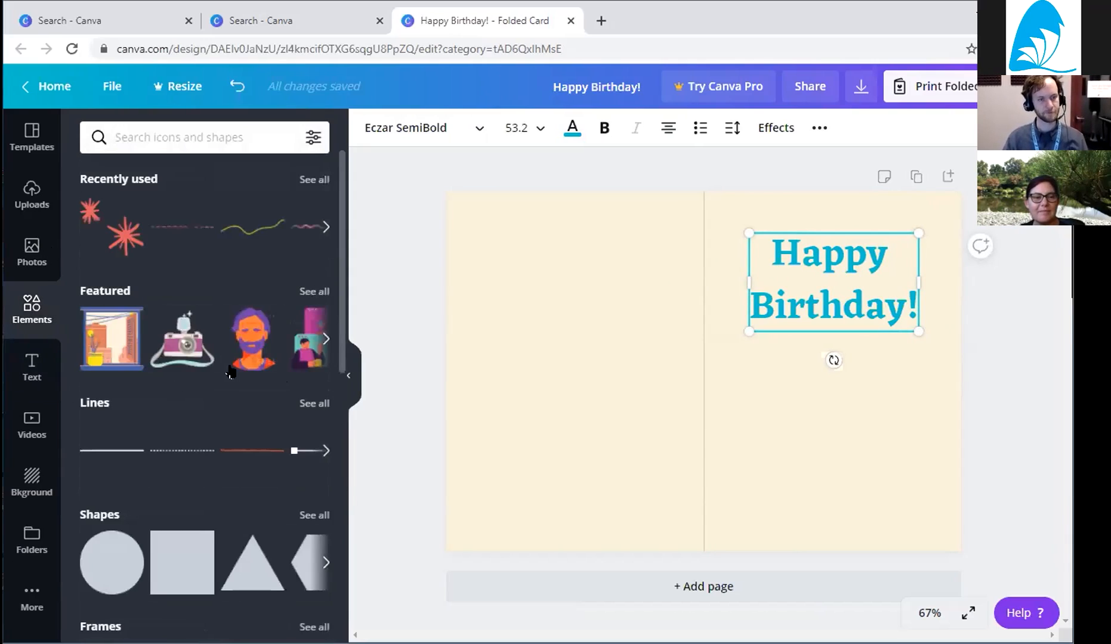
scroll(167, 399, "down", 4)
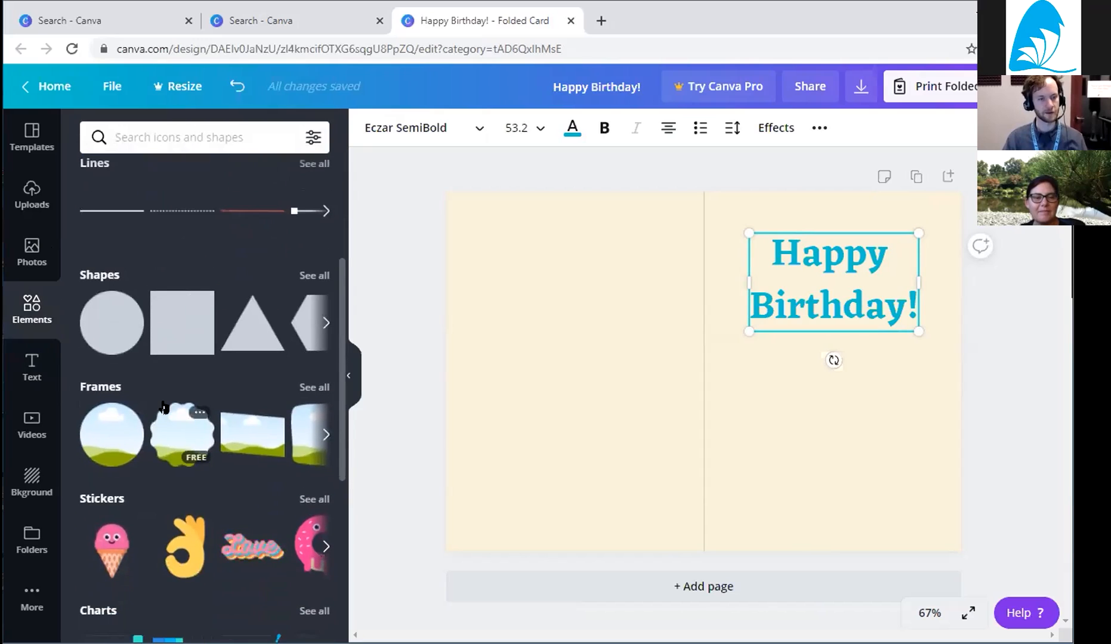
scroll(164, 410, "down", 1)
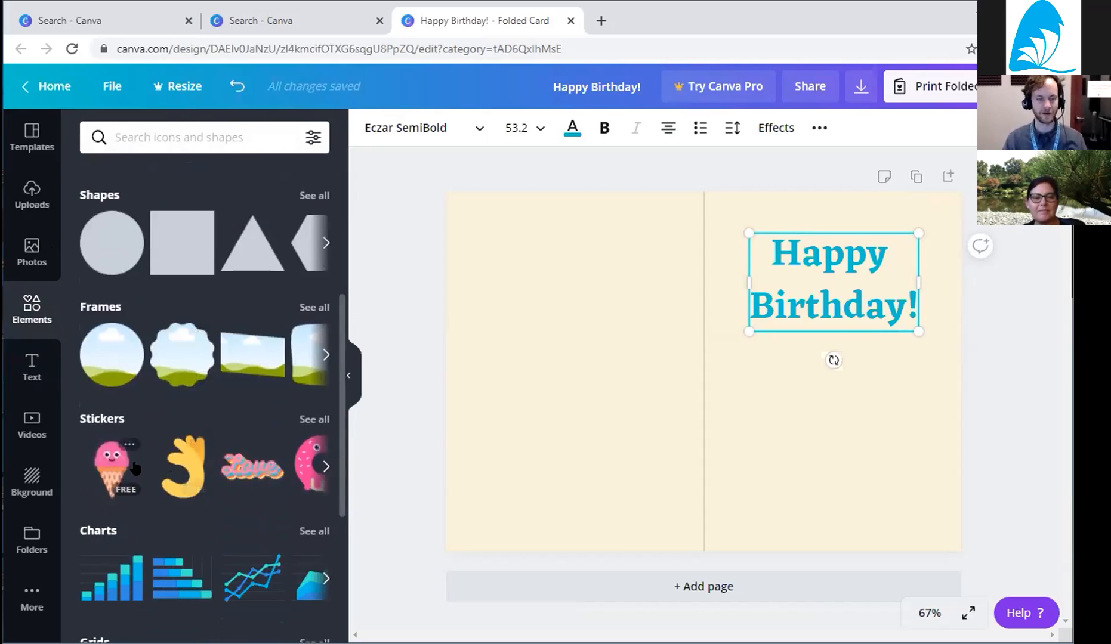
scroll(137, 459, "up", 5)
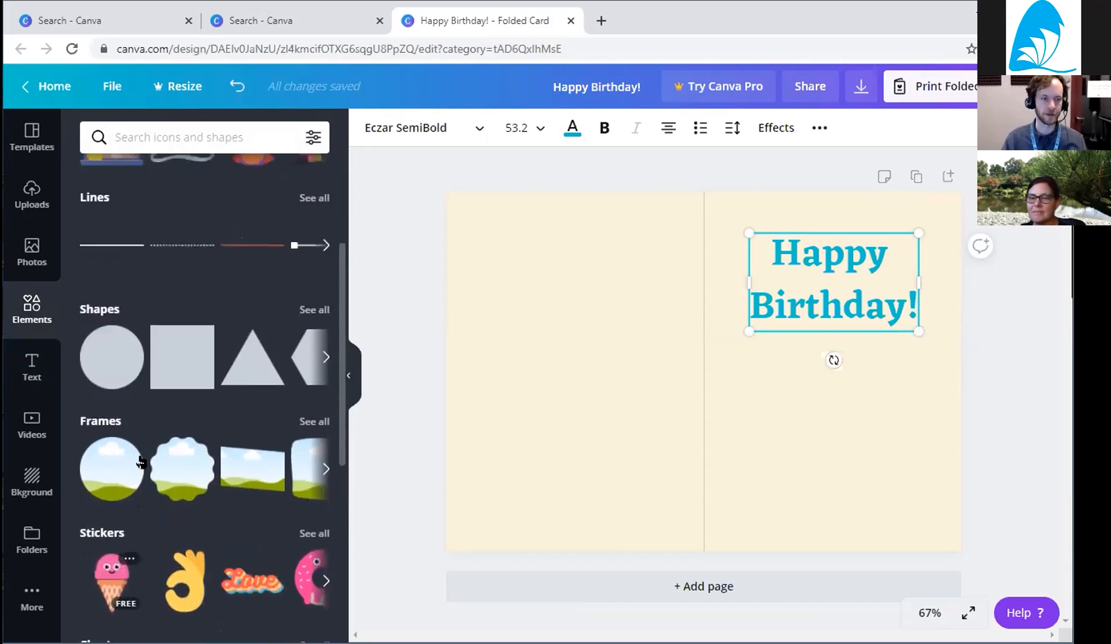
scroll(138, 462, "up", 1)
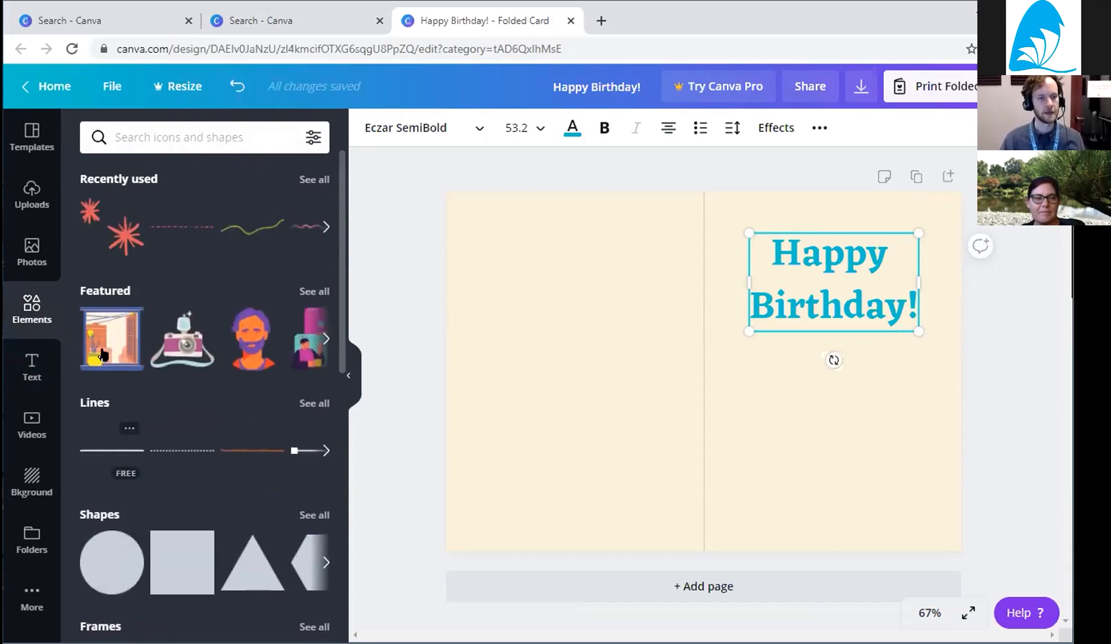
Browse all the featured elements and add the pink candle illustration to the card.
left_click(311, 291)
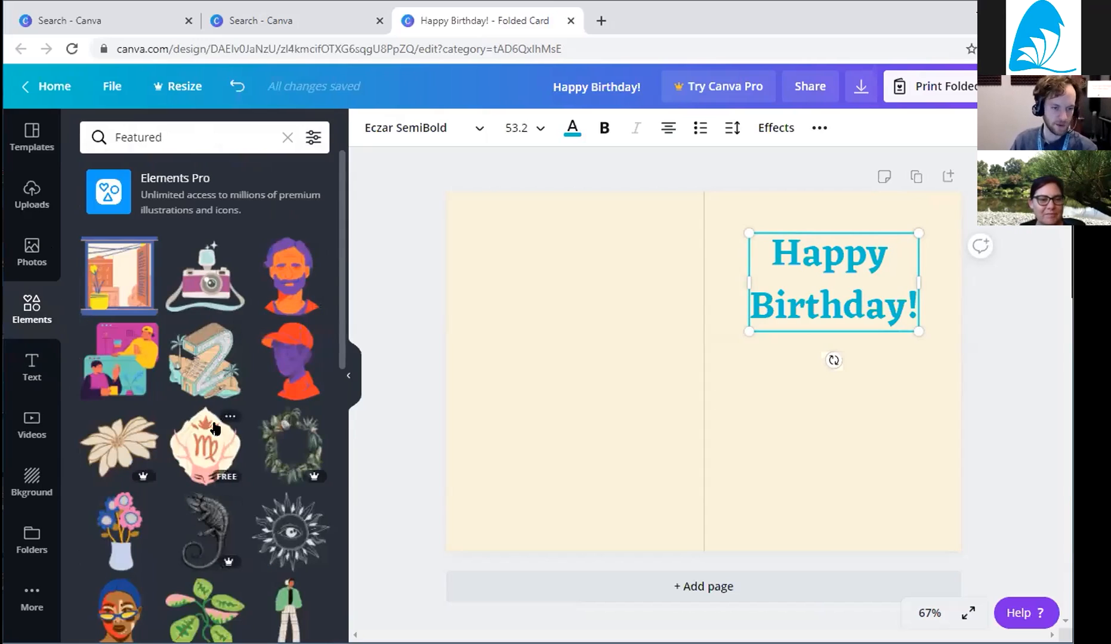
left_click_drag(338, 293, 341, 470)
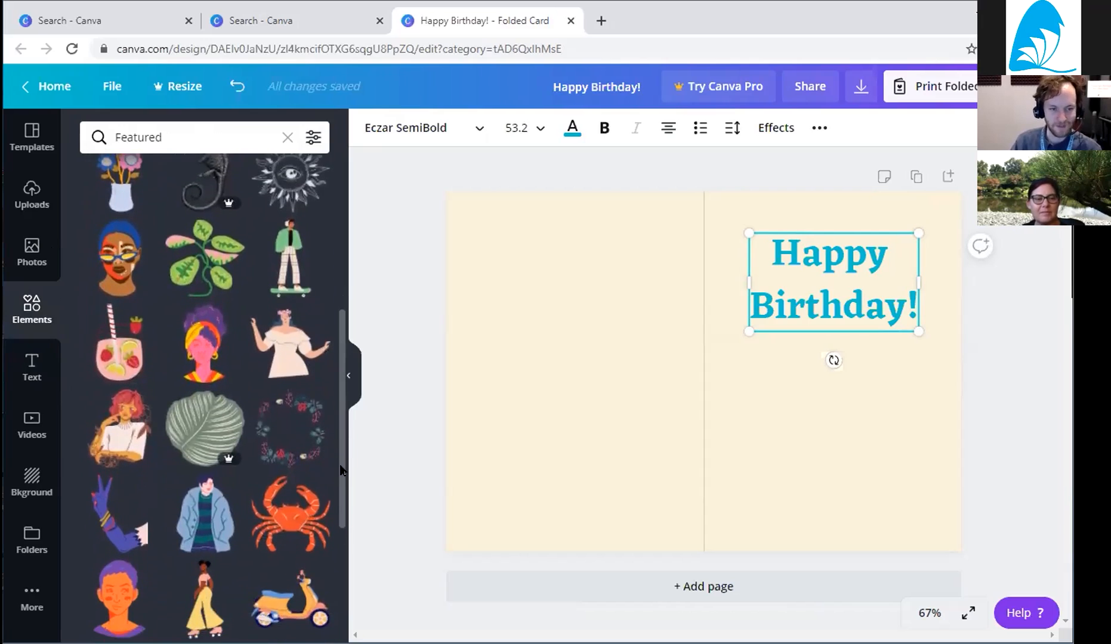
scroll(322, 546, "down", 7)
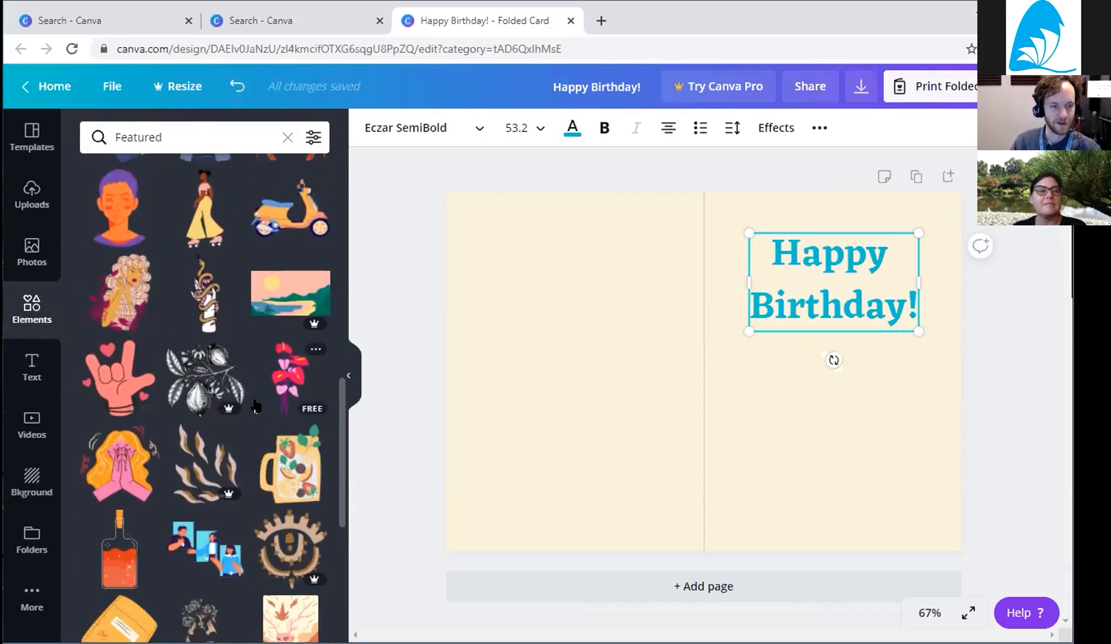
scroll(141, 395, "down", 4)
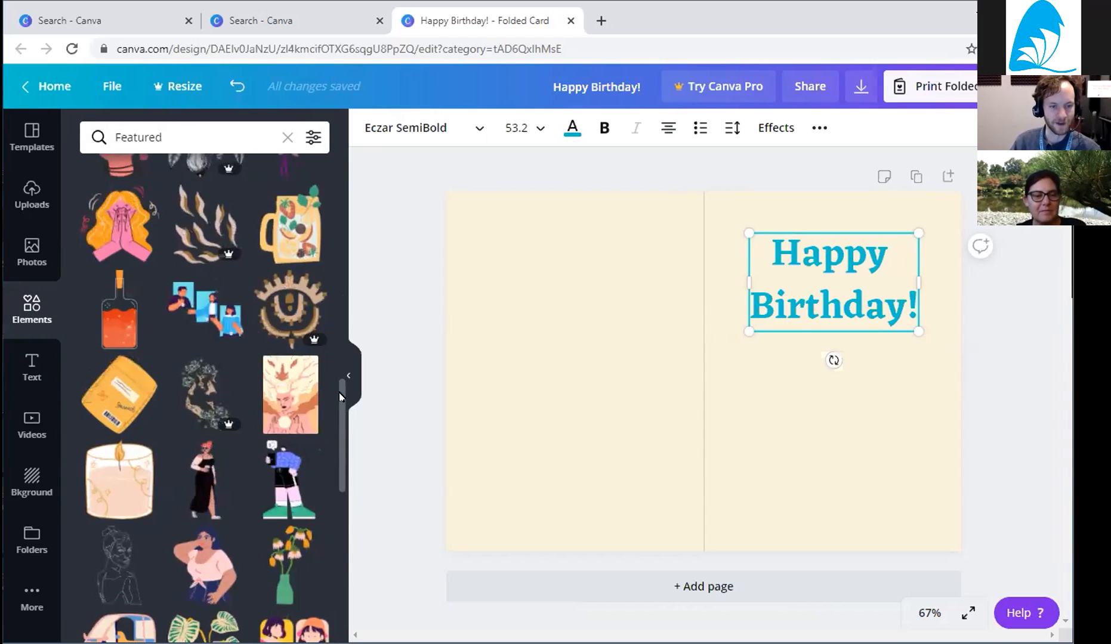
scroll(340, 418, "down", 5)
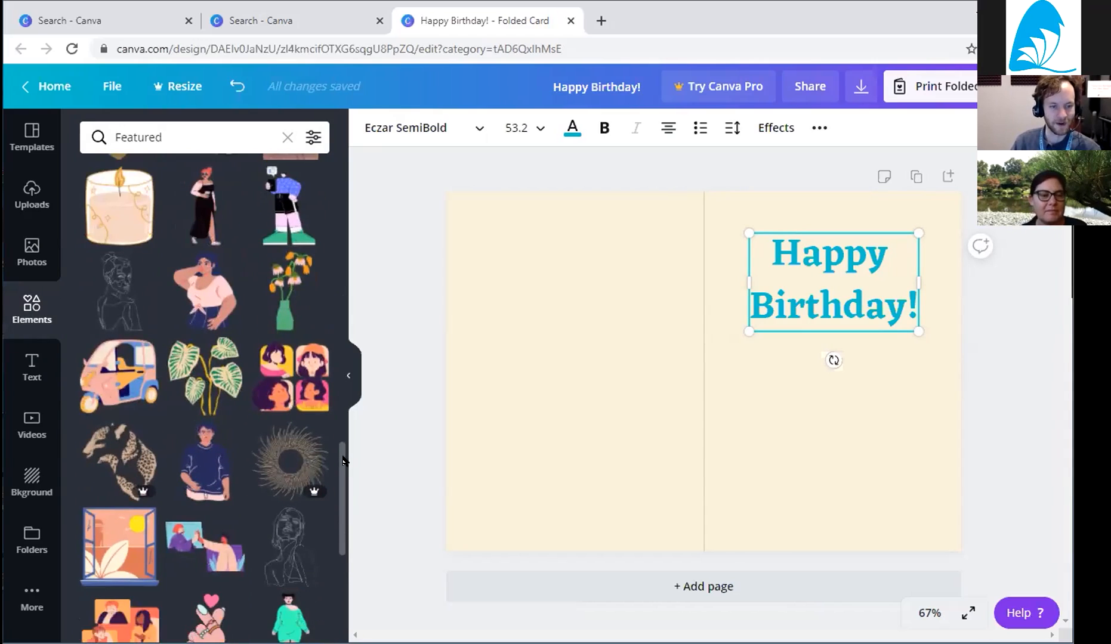
left_click_drag(344, 460, 351, 388)
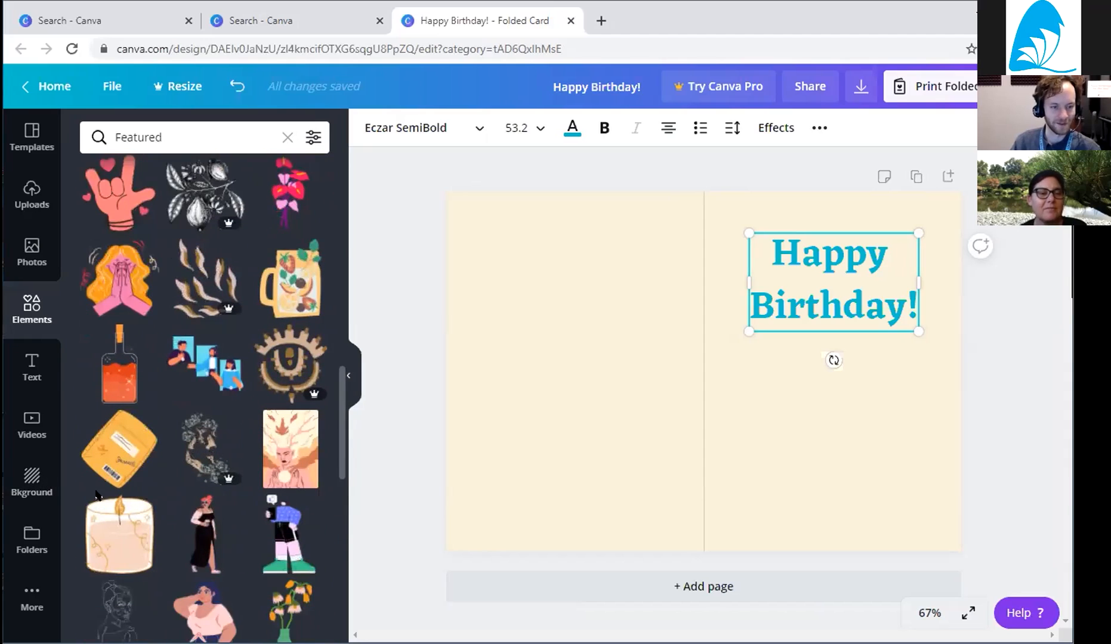
left_click(114, 549)
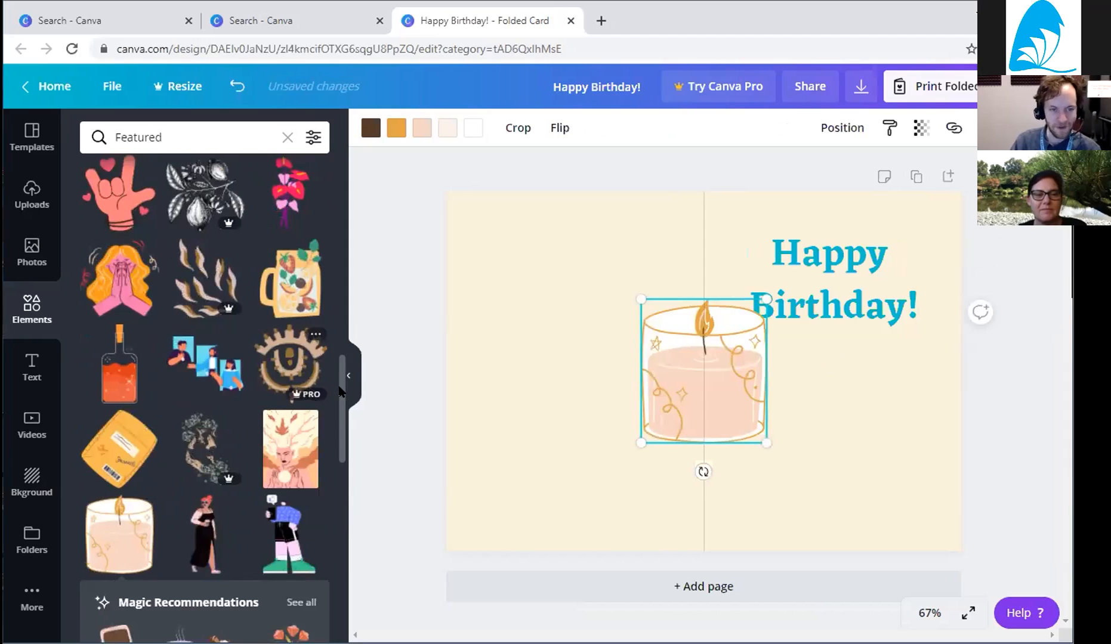
Add the featured camera, window and video-call illustrations, placing the window above the video call on the card's left half.
left_click_drag(343, 397, 364, 221)
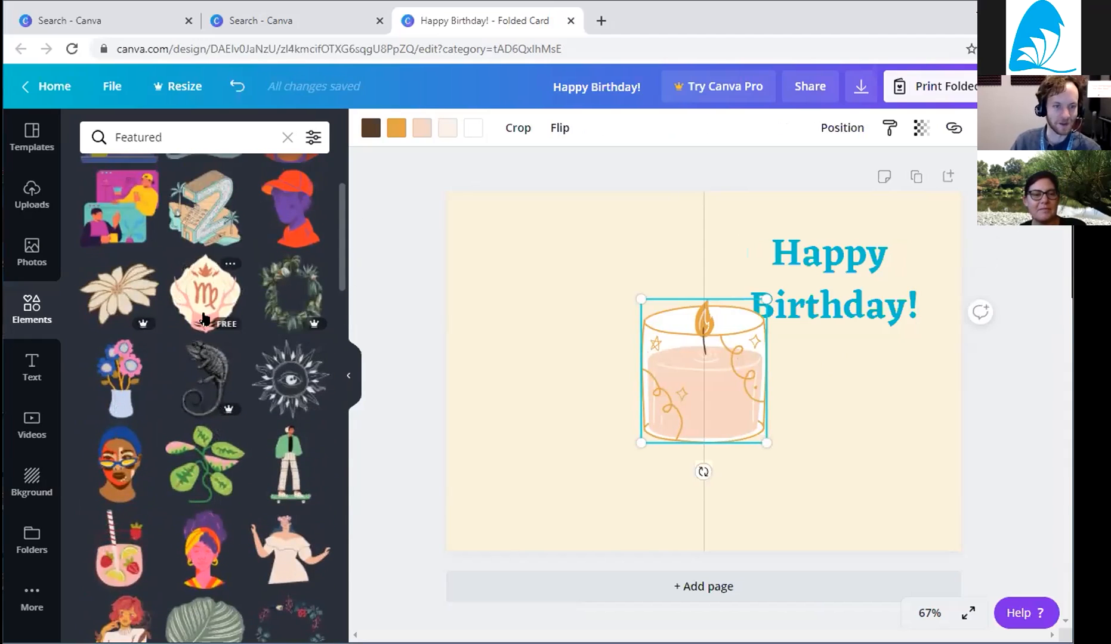
scroll(213, 298, "up", 2)
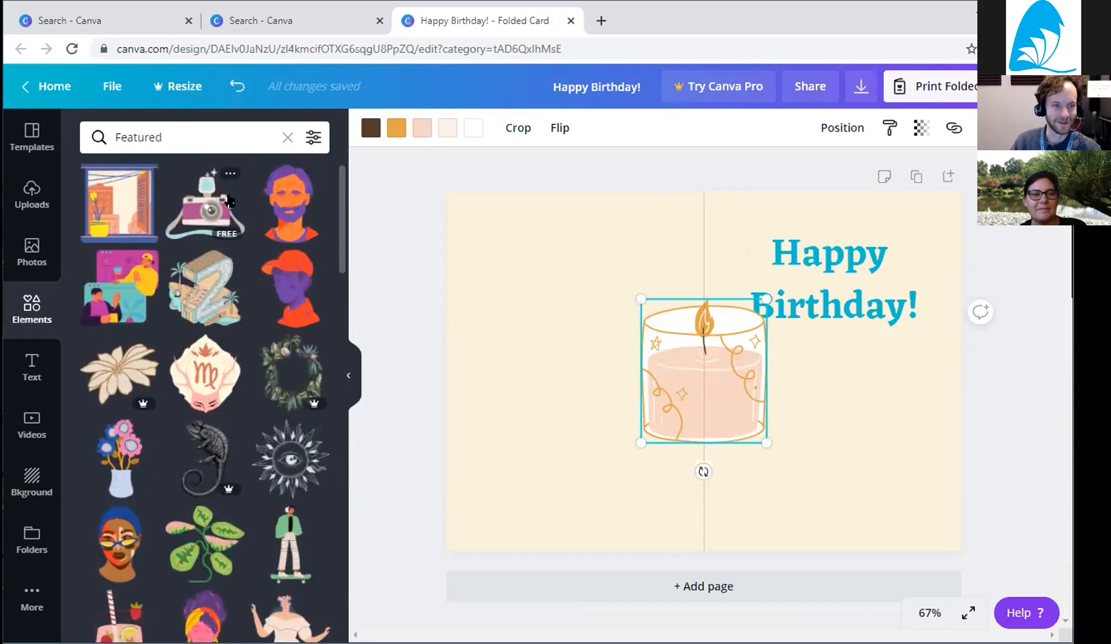
left_click(203, 206)
left_click(136, 176)
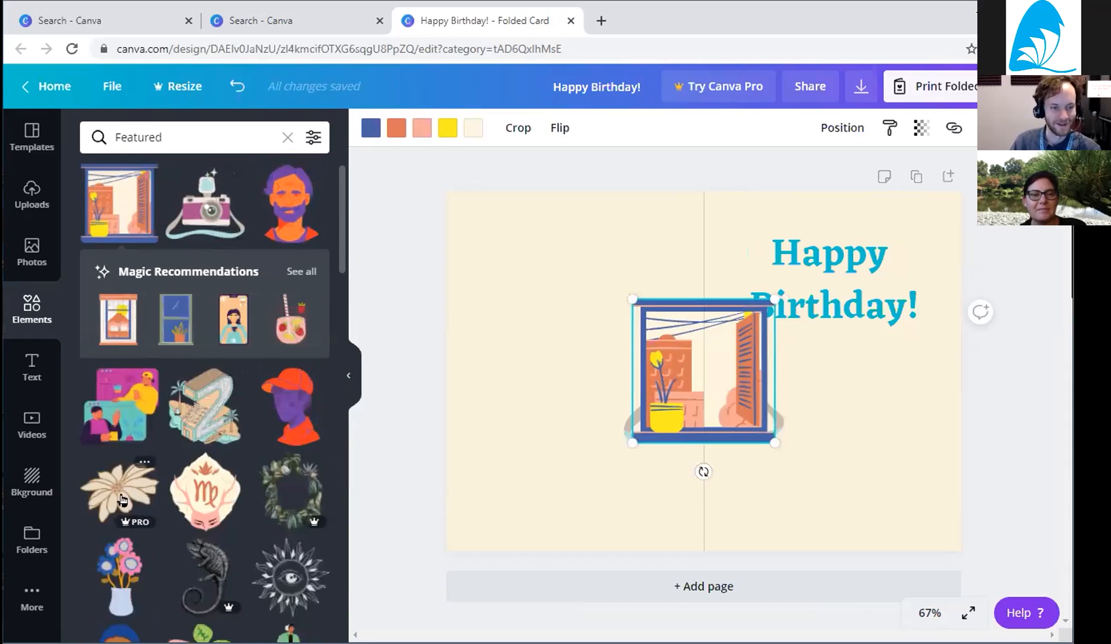
left_click(111, 409)
left_click_drag(673, 383, 528, 461)
left_click_drag(680, 324, 538, 234)
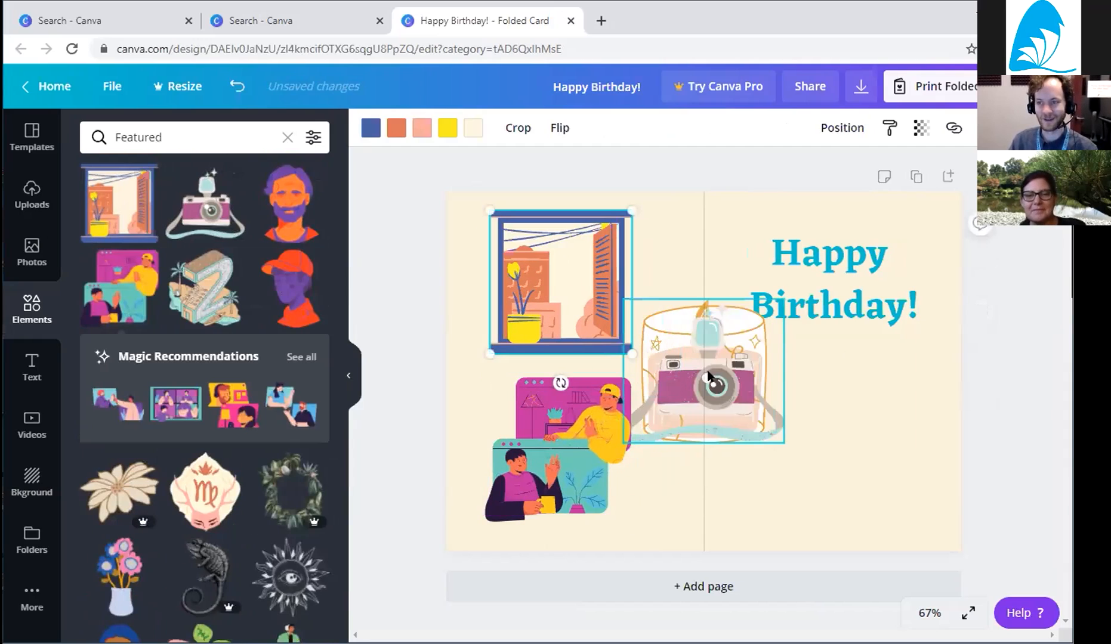
Move the candle up beside the heading and enlarge the camera illustration on the lower part of the card's right half.
left_click_drag(792, 421, 926, 515)
left_click_drag(697, 389, 704, 333)
left_click_drag(818, 469, 811, 395)
left_click_drag(743, 459, 714, 495)
left_click_drag(908, 488, 953, 536)
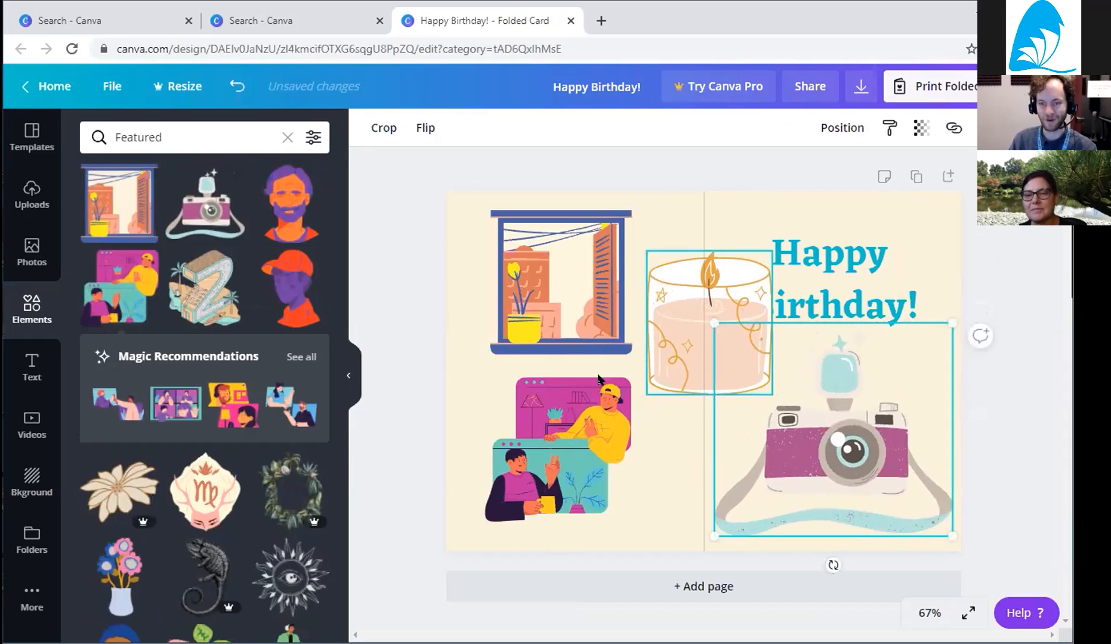
Delete the camera illustration and move the candle onto the card's left half, between the window and the video call.
left_click_drag(754, 404, 607, 433)
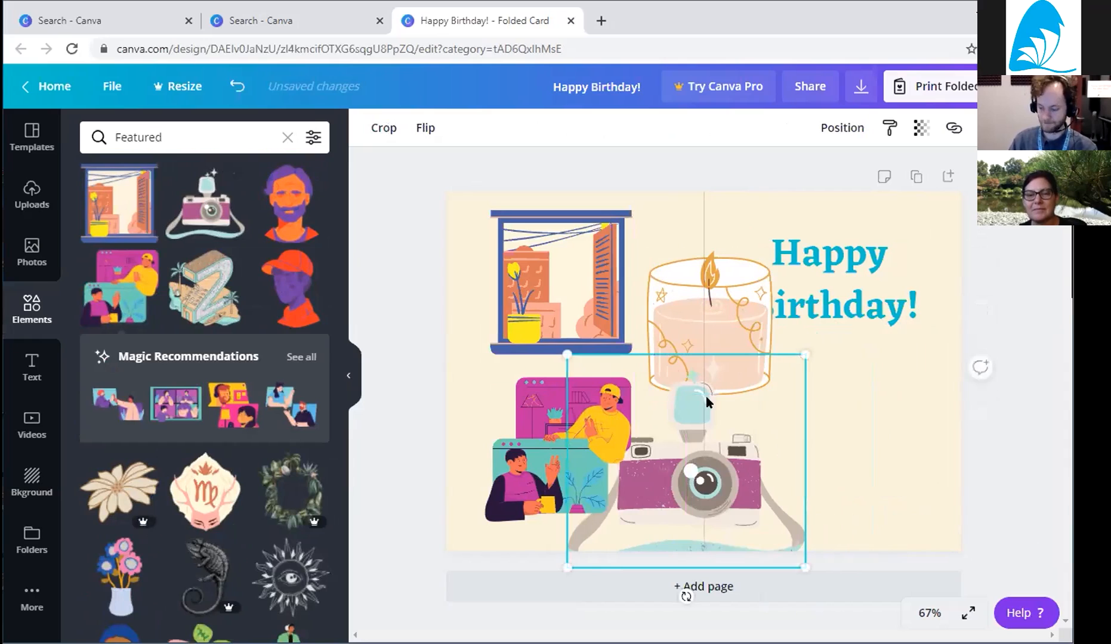
key("Delete")
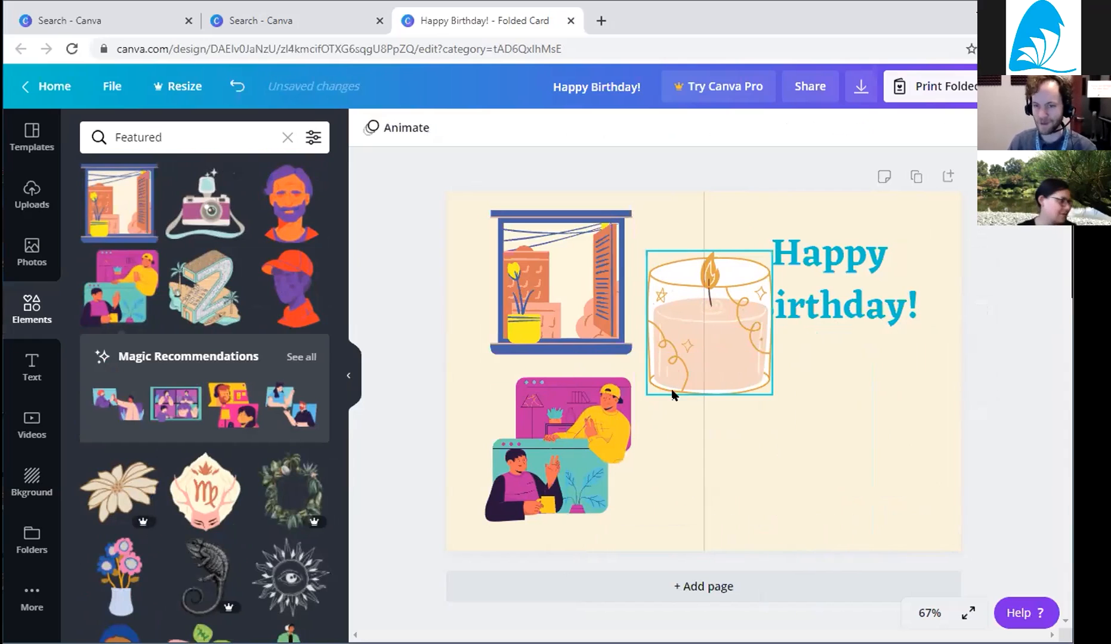
left_click_drag(714, 355, 575, 410)
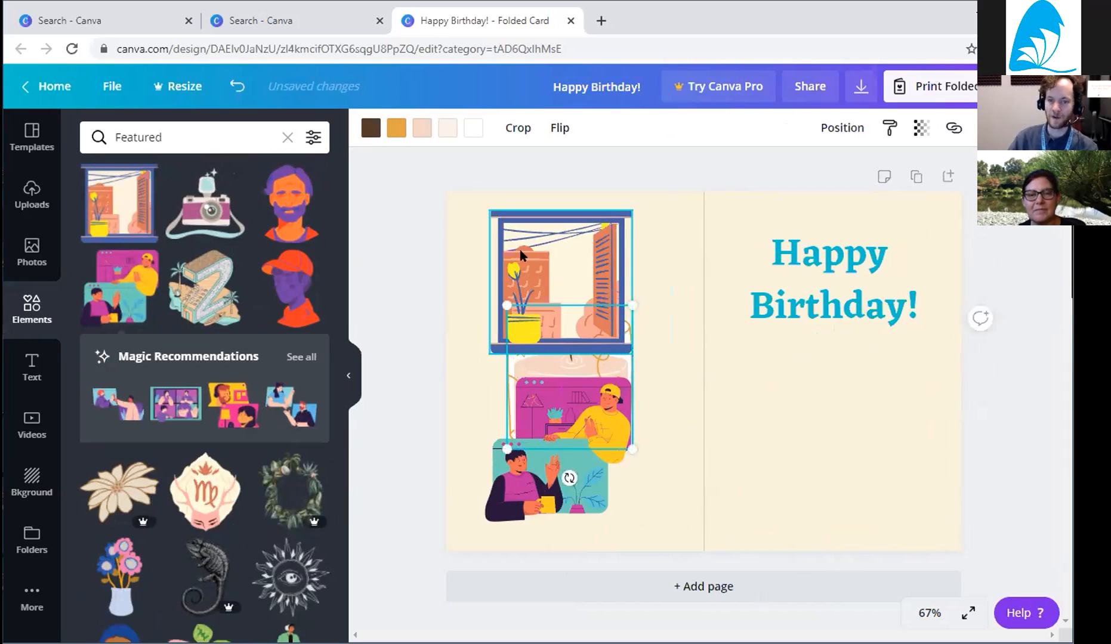
Remove the video-call illustration from the card.
left_click_drag(550, 469, 816, 445)
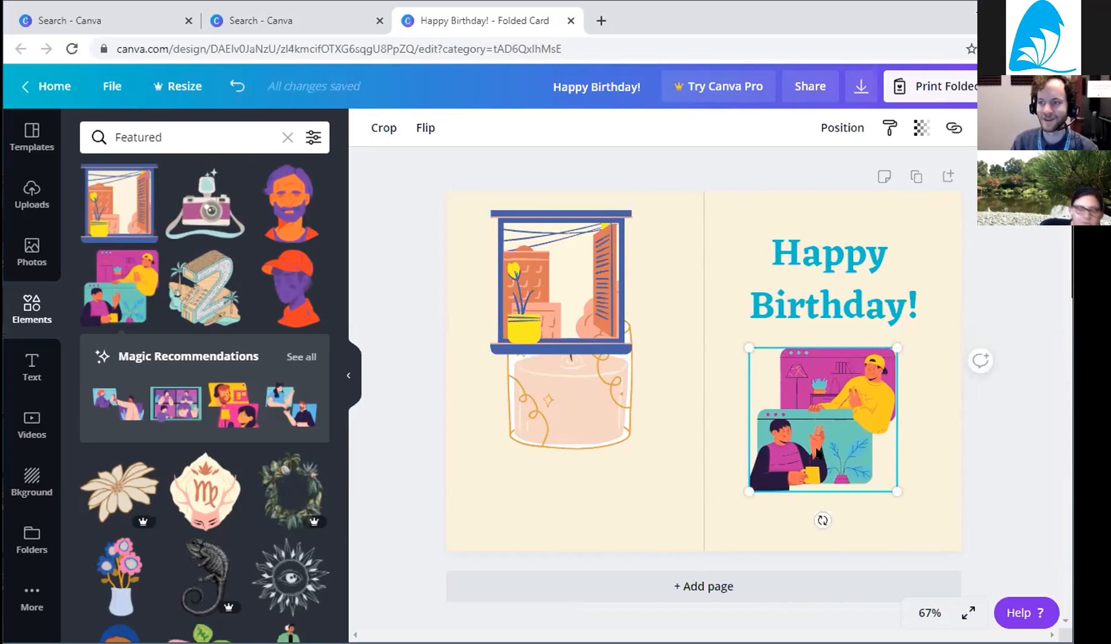
key("Delete")
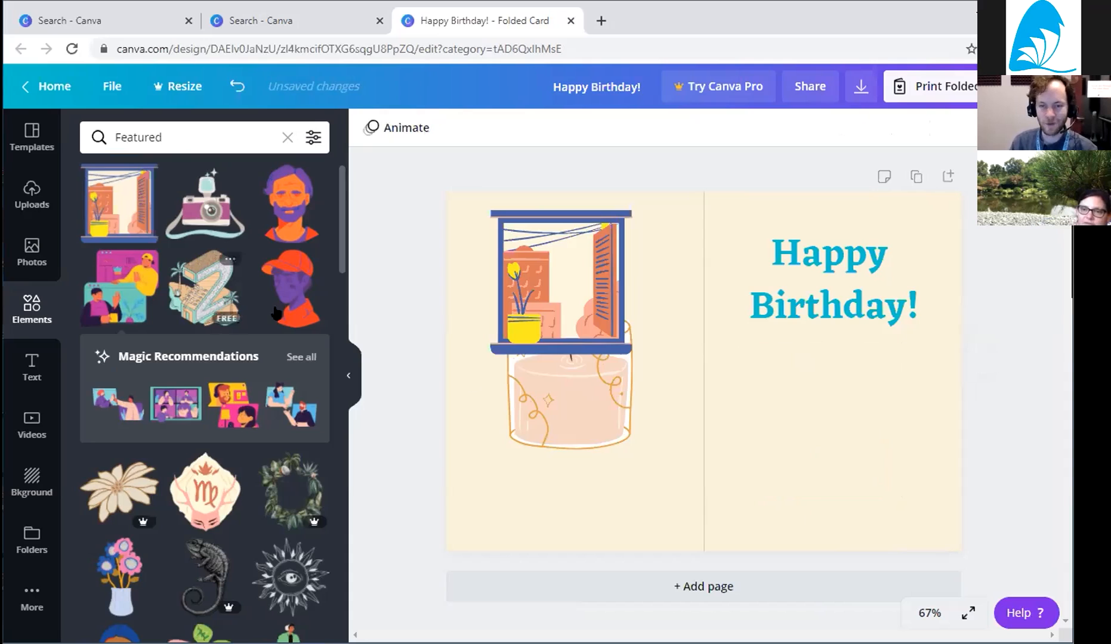
Move the window illustration to the card's right half, enlarge it to nearly fill the width, and raise the heading to sit above it.
left_click_drag(591, 292, 817, 414)
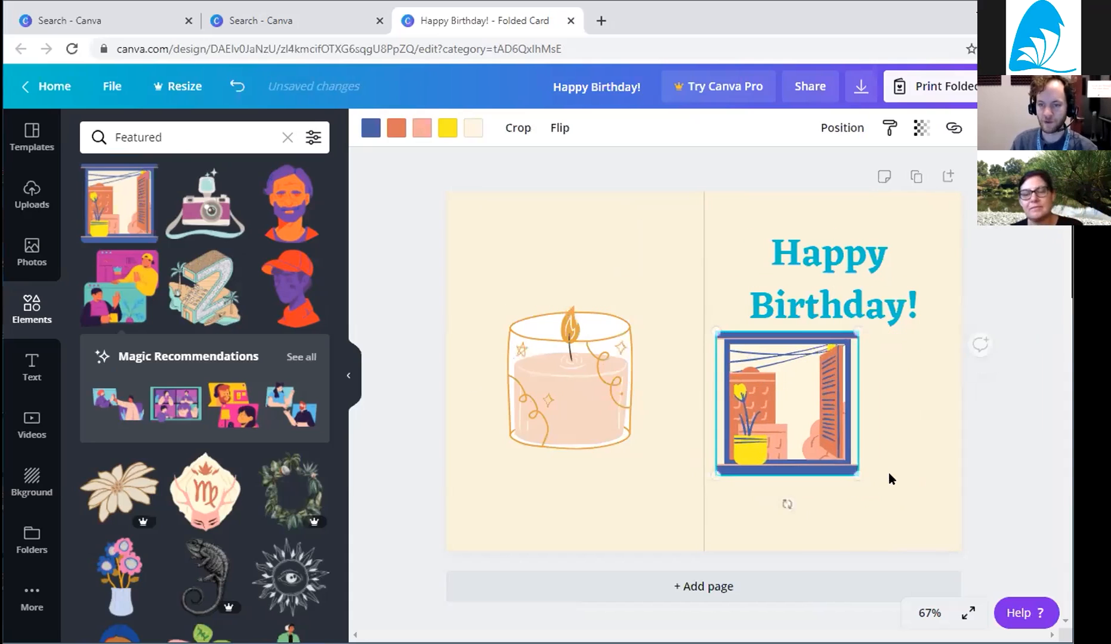
left_click_drag(858, 474, 962, 540)
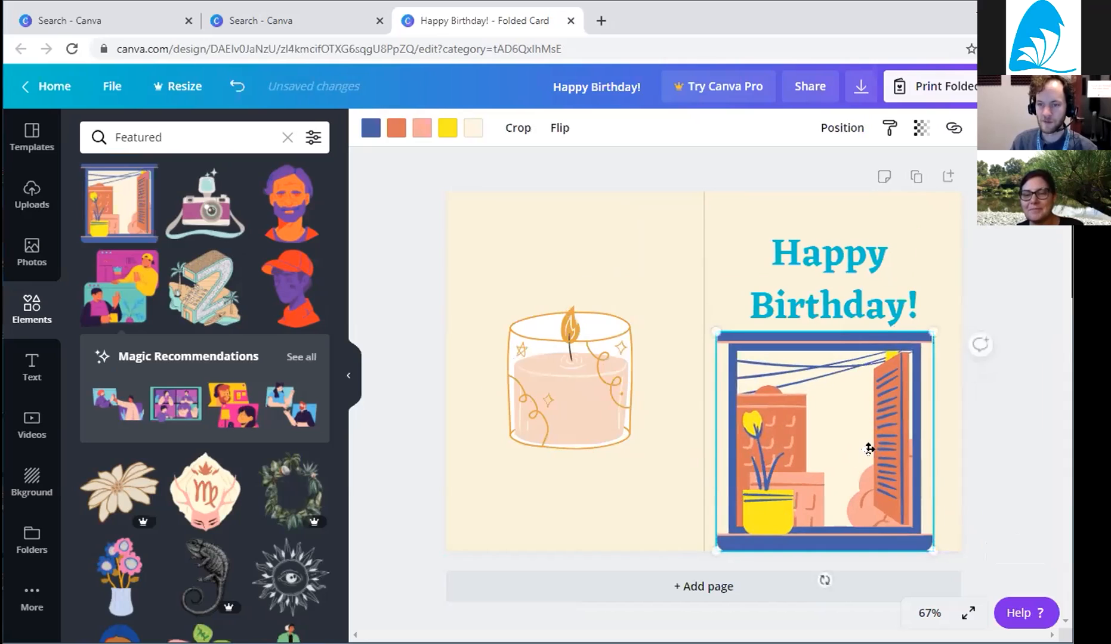
left_click_drag(868, 447, 884, 448)
left_click_drag(822, 261, 819, 234)
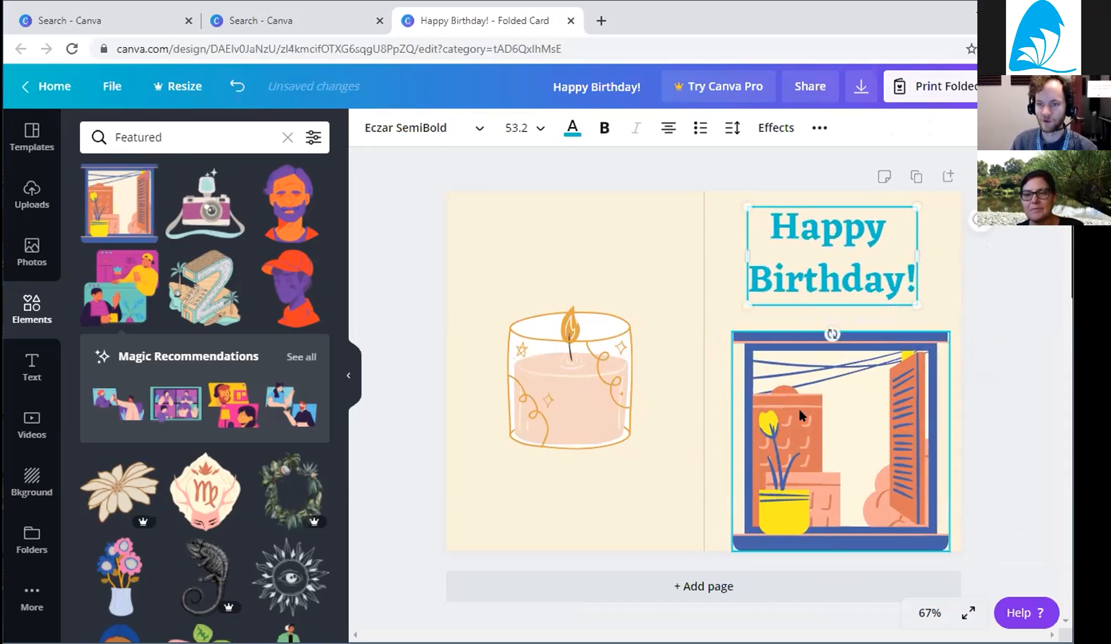
left_click_drag(808, 427, 797, 401)
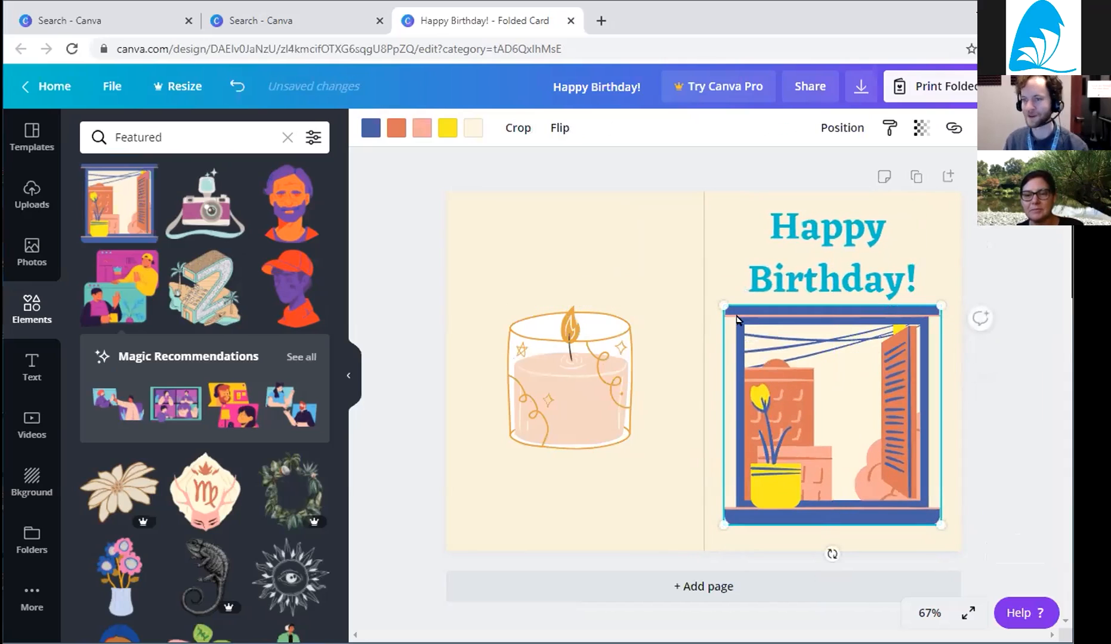
Shrink the candle illustration and place it near the middle of the card's left half, level with the window's centre.
left_click(540, 320)
left_click_drag(624, 443, 589, 400)
left_click_drag(554, 345, 572, 406)
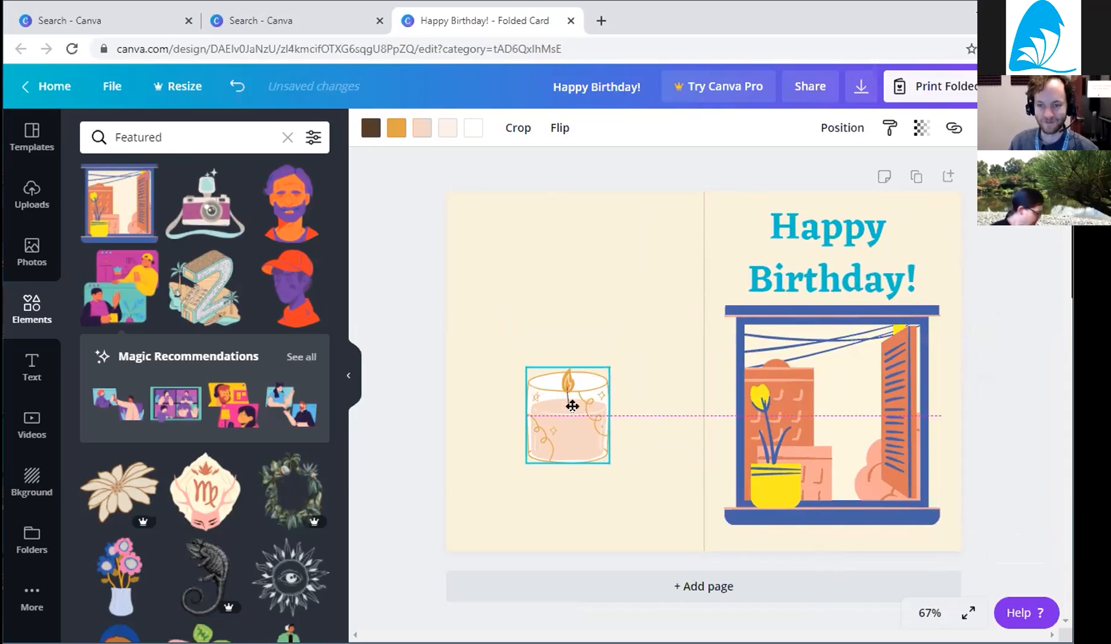
Set the "Happy Birthday!" heading to font size 24 so it fits on one line.
left_click(855, 249)
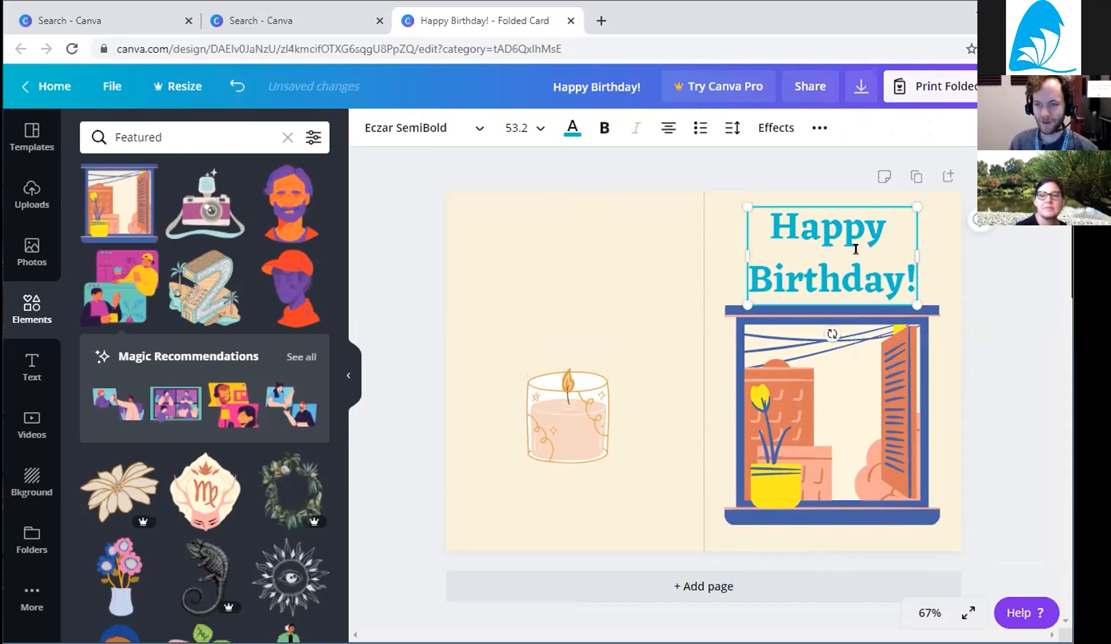
left_click(743, 281)
key("BackSpace")
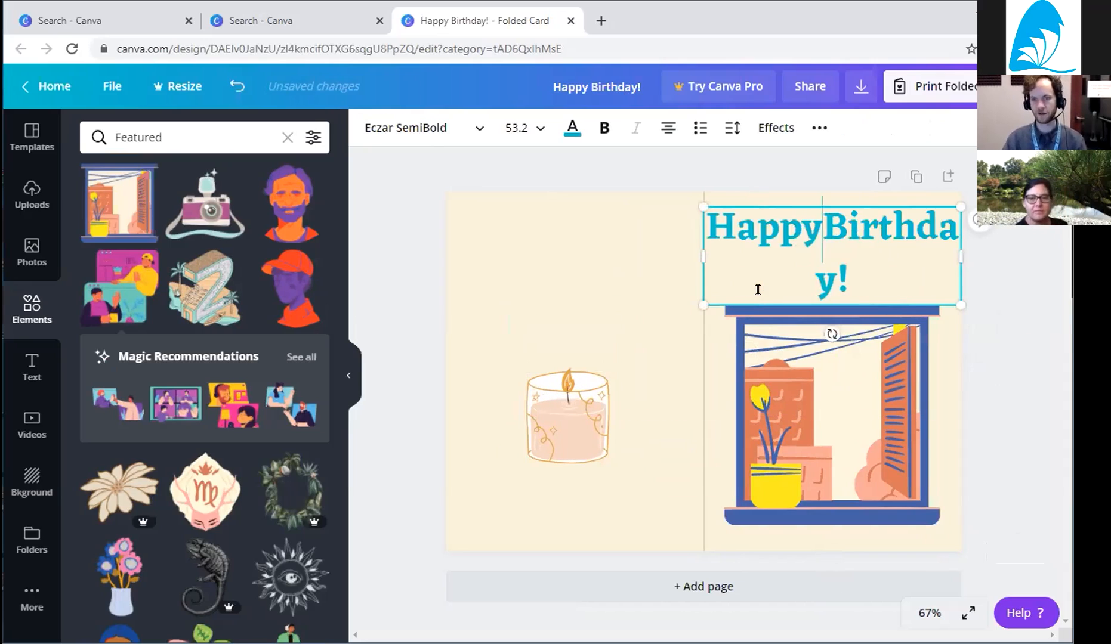
key("ctrl+a")
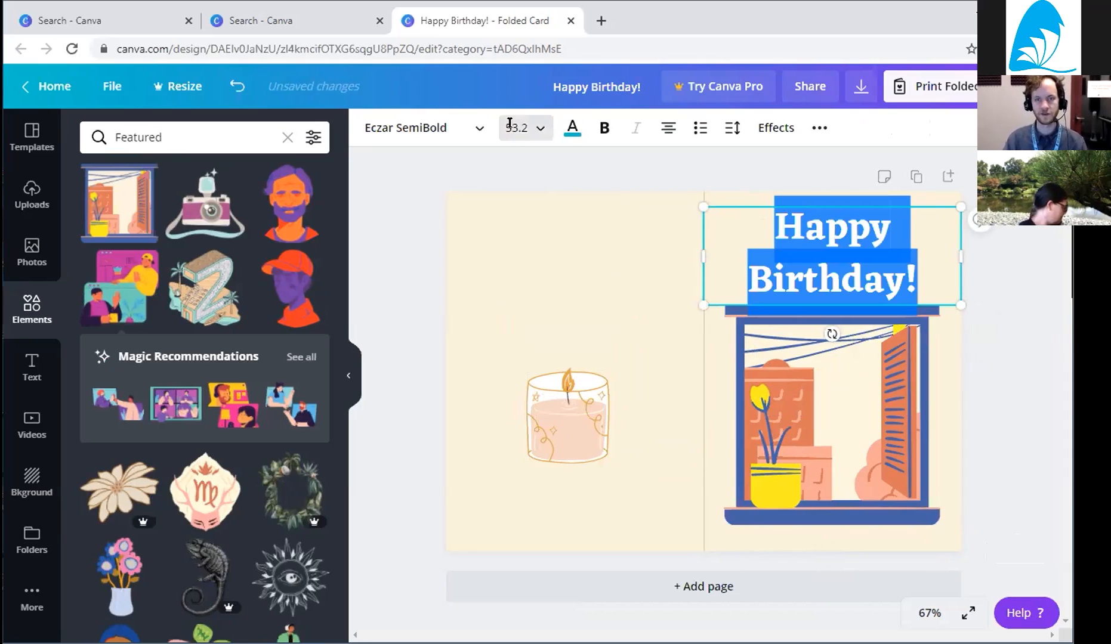
left_click(550, 126)
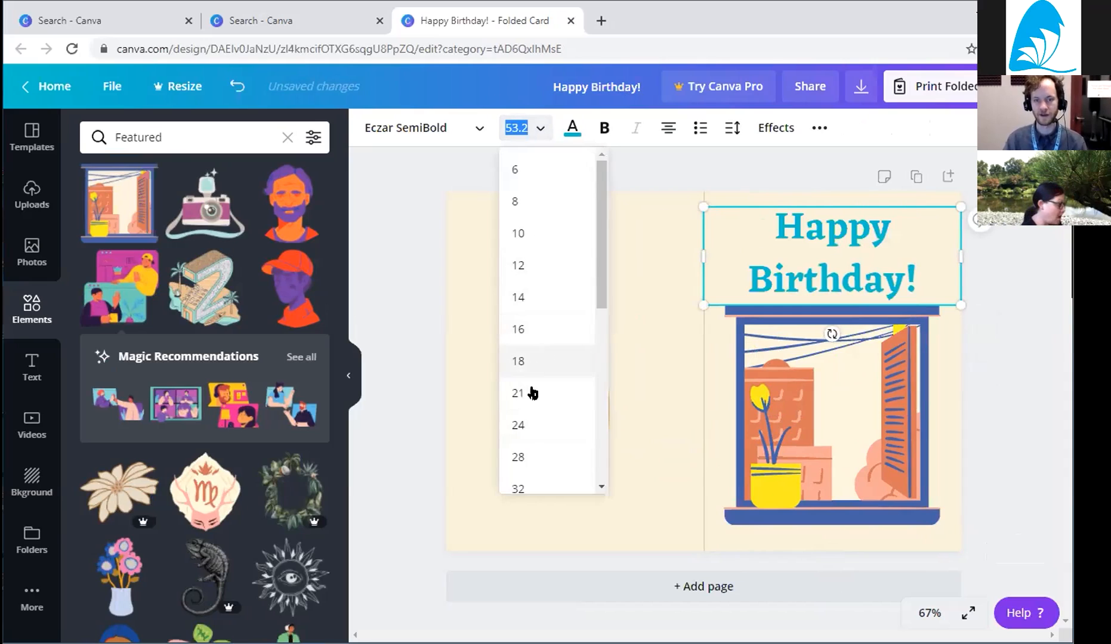
left_click(518, 428)
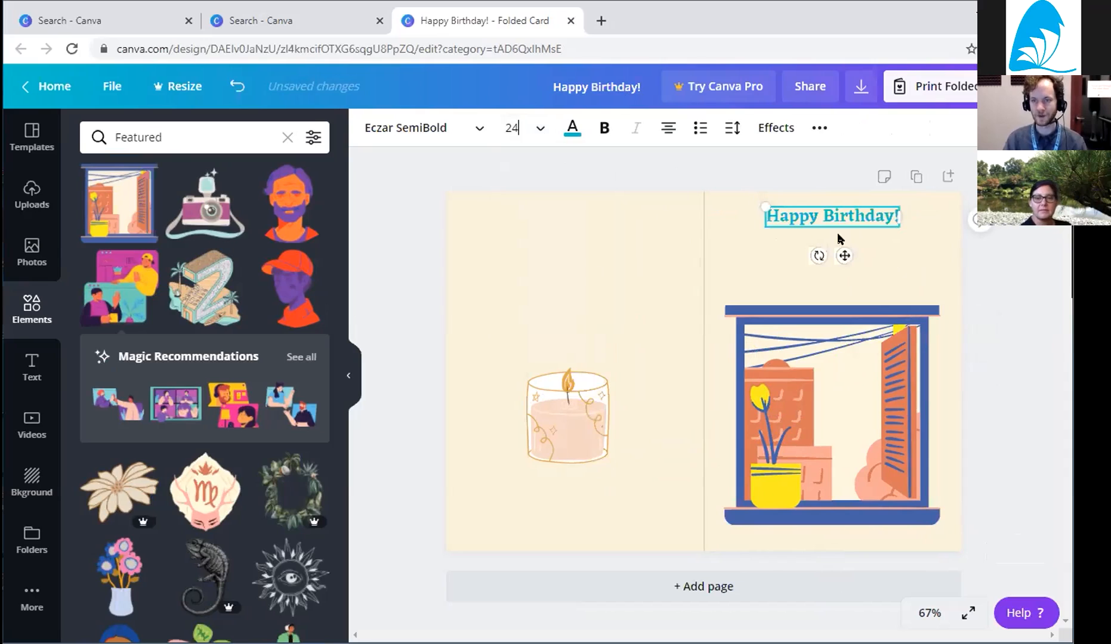
Enlarge the one-line heading to size 36.4 and position it centred just above the window illustration.
left_click_drag(764, 202, 695, 189)
left_click_drag(841, 228, 846, 249)
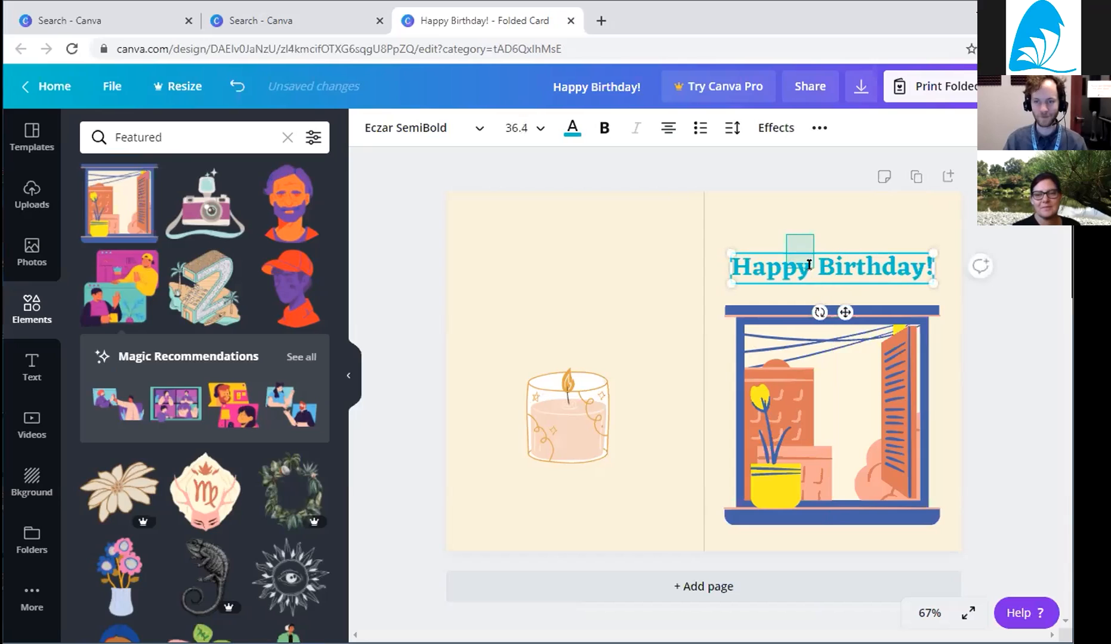
left_click(761, 227)
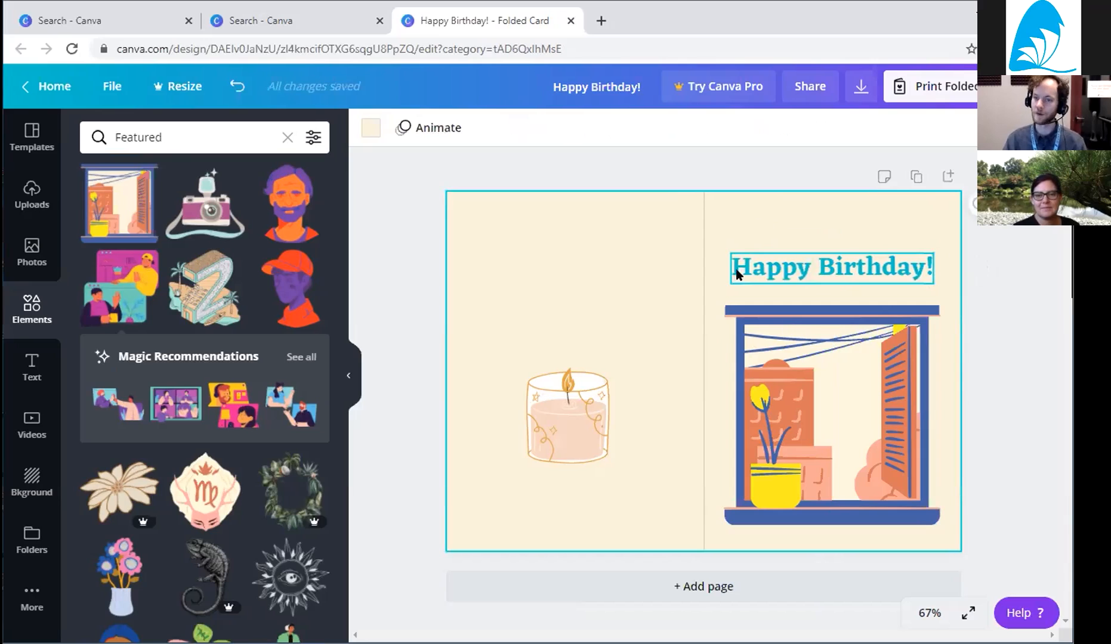
left_click(1019, 325)
Shift the heading, window and candle slightly up together, and recentre the heading and window as a pair on the card's right half.
left_click_drag(784, 241, 504, 462)
left_click_drag(868, 397, 856, 378)
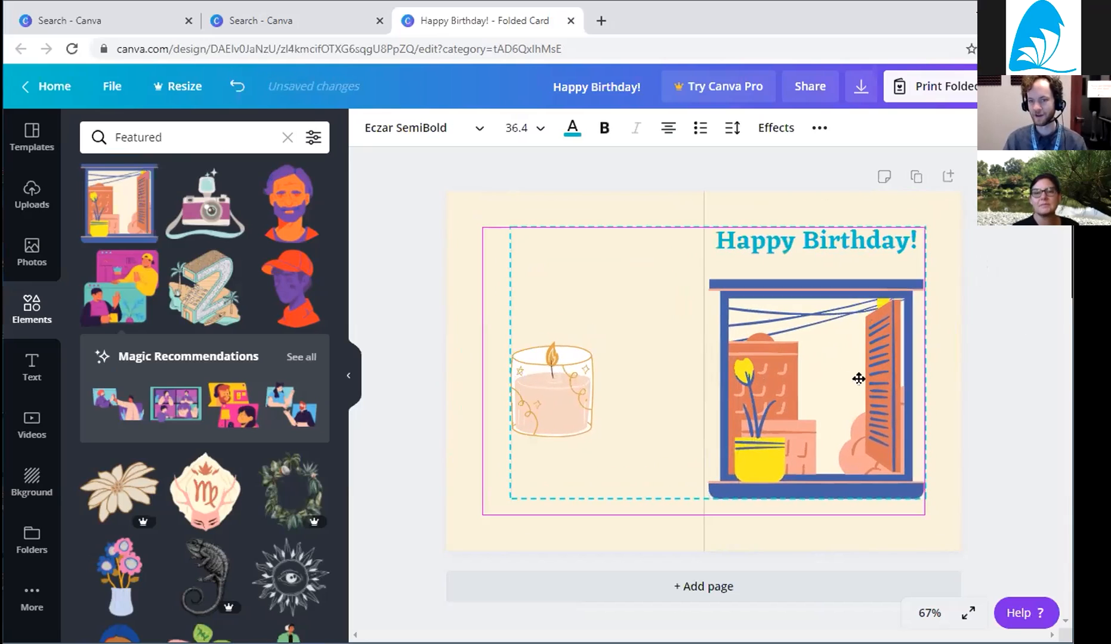
key("Escape")
left_click_drag(811, 340, 831, 356)
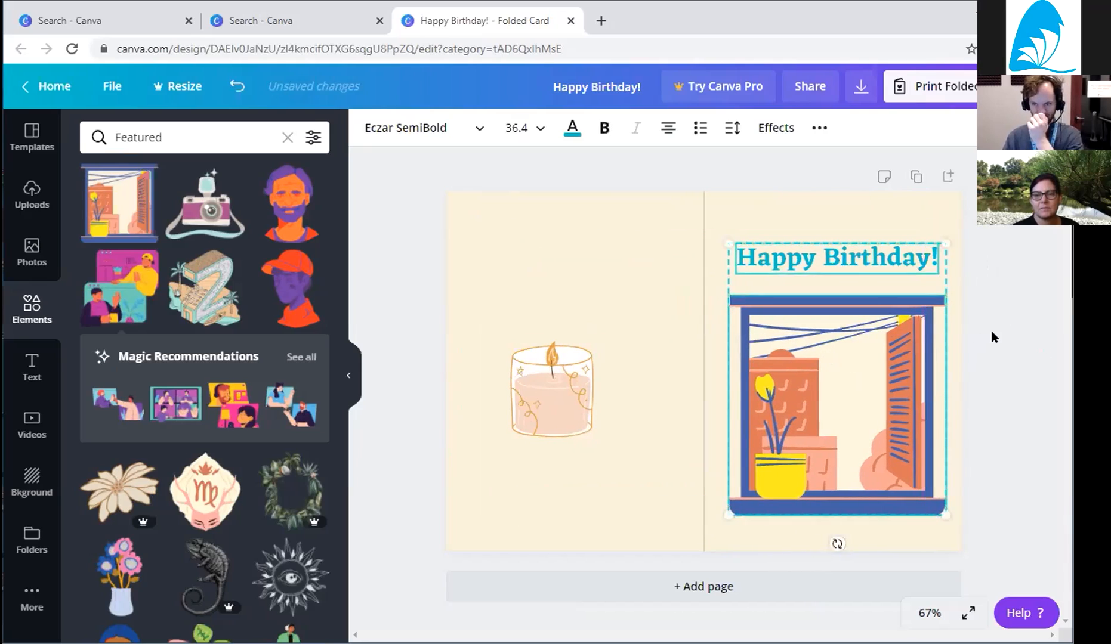
left_click(991, 335)
Try aligning the heading and window illustration to each other with the Middle option.
left_click_drag(757, 211, 866, 401)
left_click(810, 127)
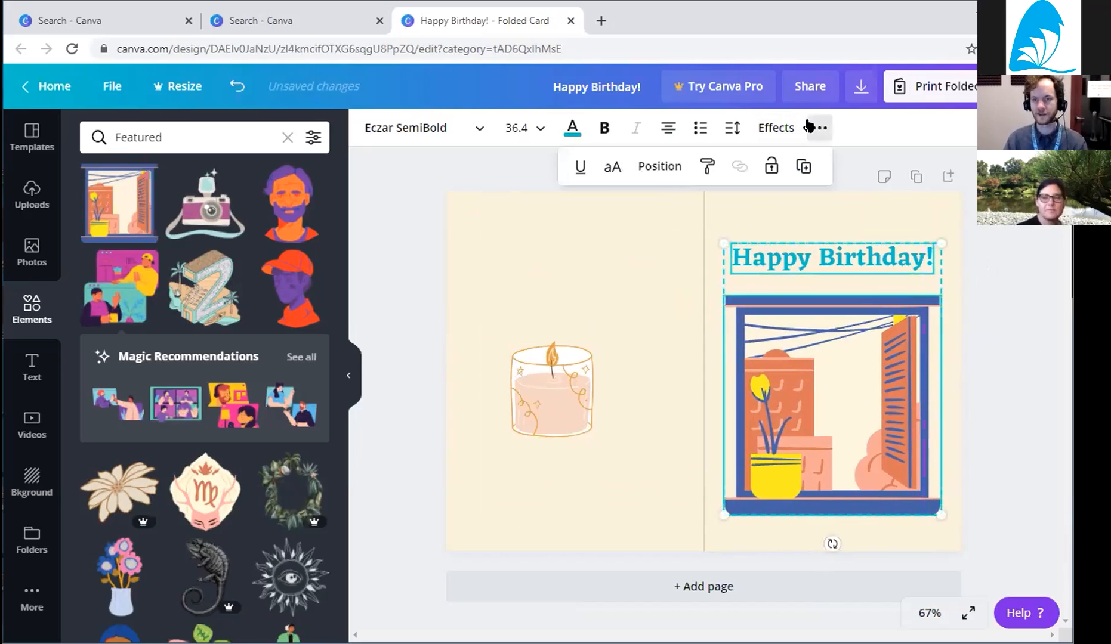
left_click(819, 127)
left_click(819, 127)
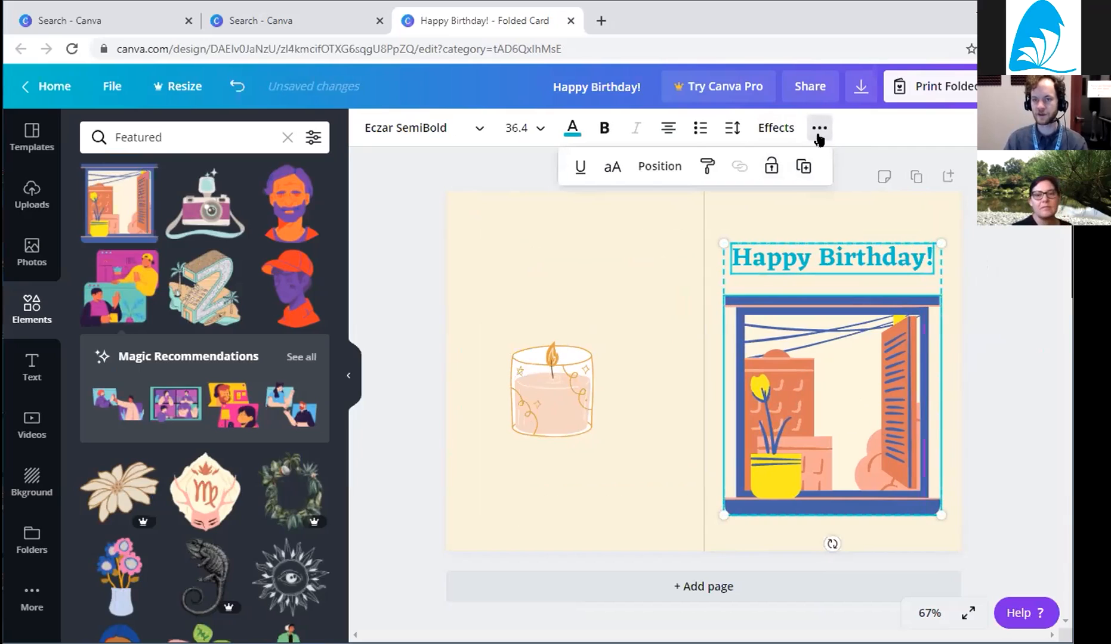
left_click(664, 167)
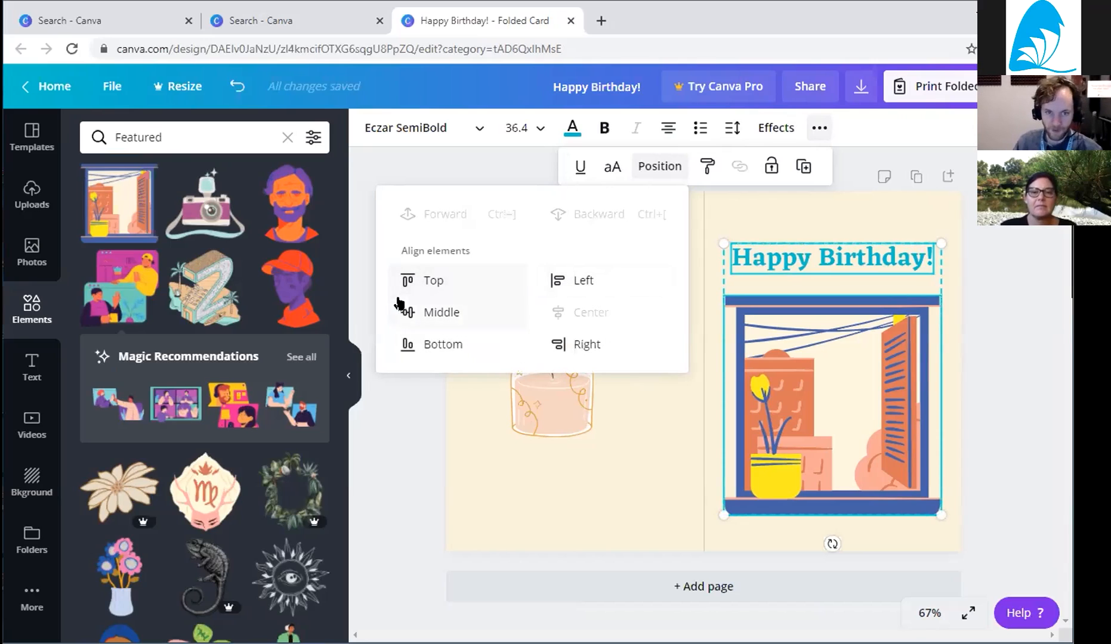
left_click(433, 312)
left_click(685, 467)
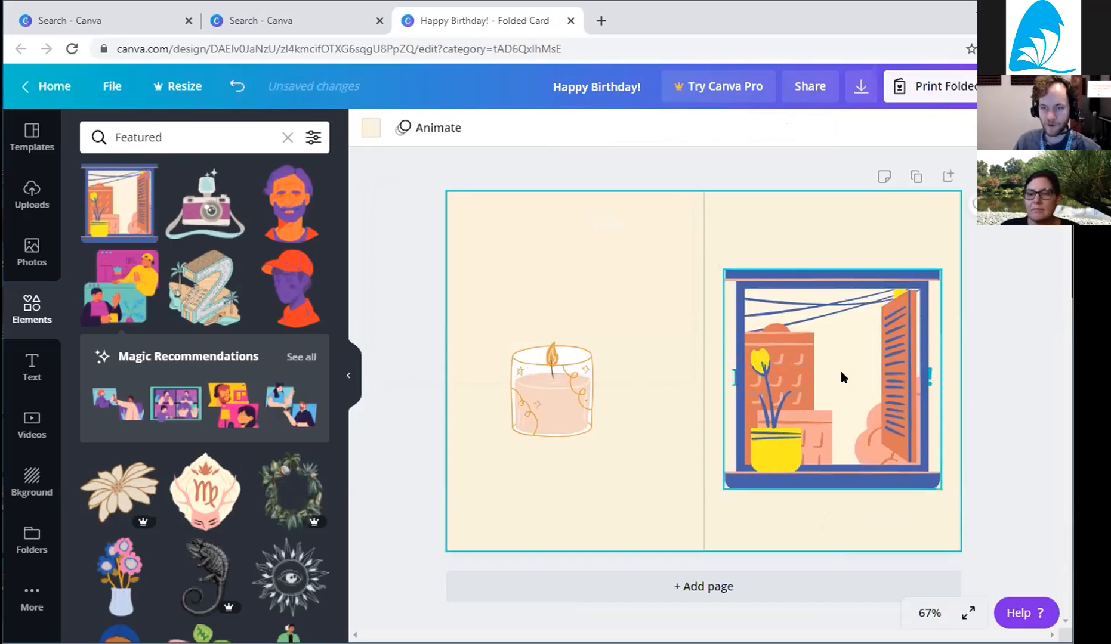
Separate the overlapping heading and window, placing the window illustration directly below the heading again.
left_click(841, 373)
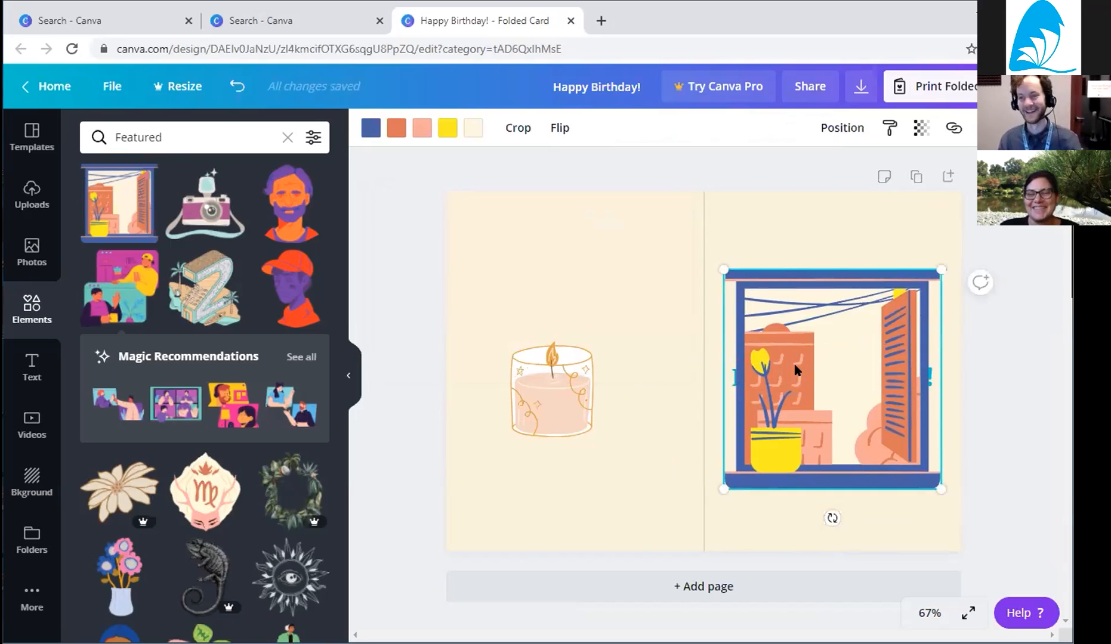
left_click_drag(780, 367, 798, 391)
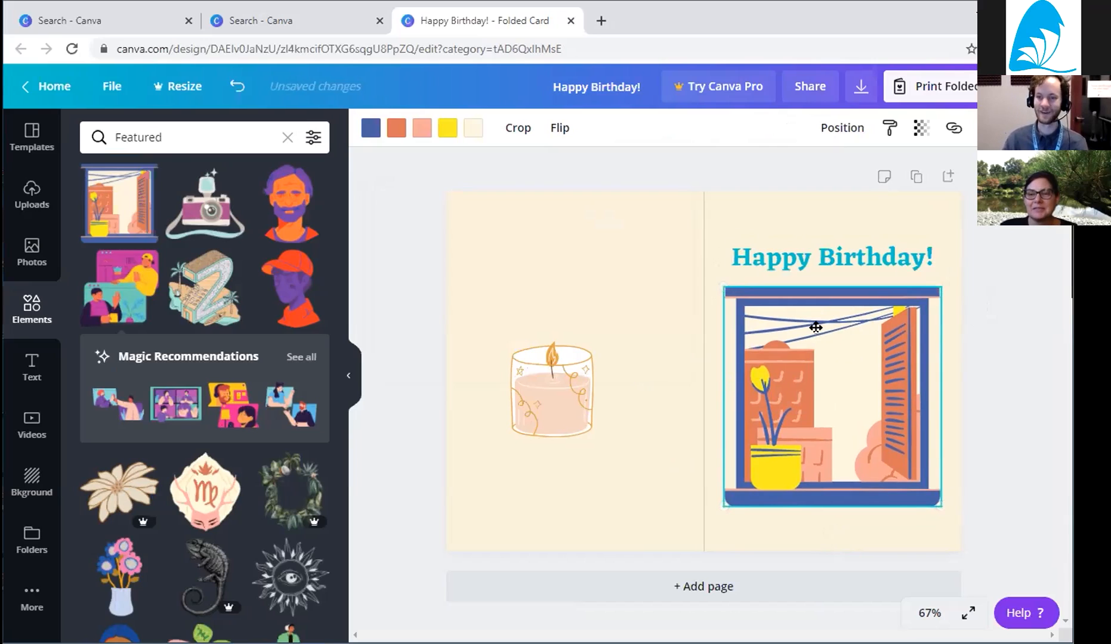
mouse_move(817, 339)
left_mouse_down()
mouse_move(782, 343)
mouse_move(819, 334)
mouse_move(817, 343)
left_mouse_up()
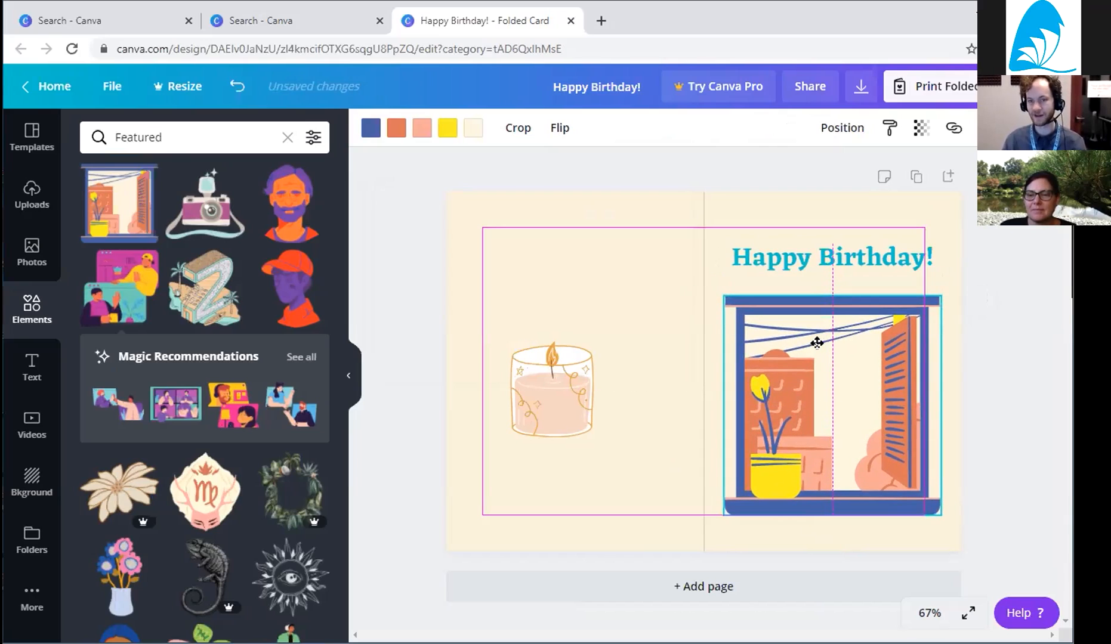
left_click_drag(817, 343, 816, 343)
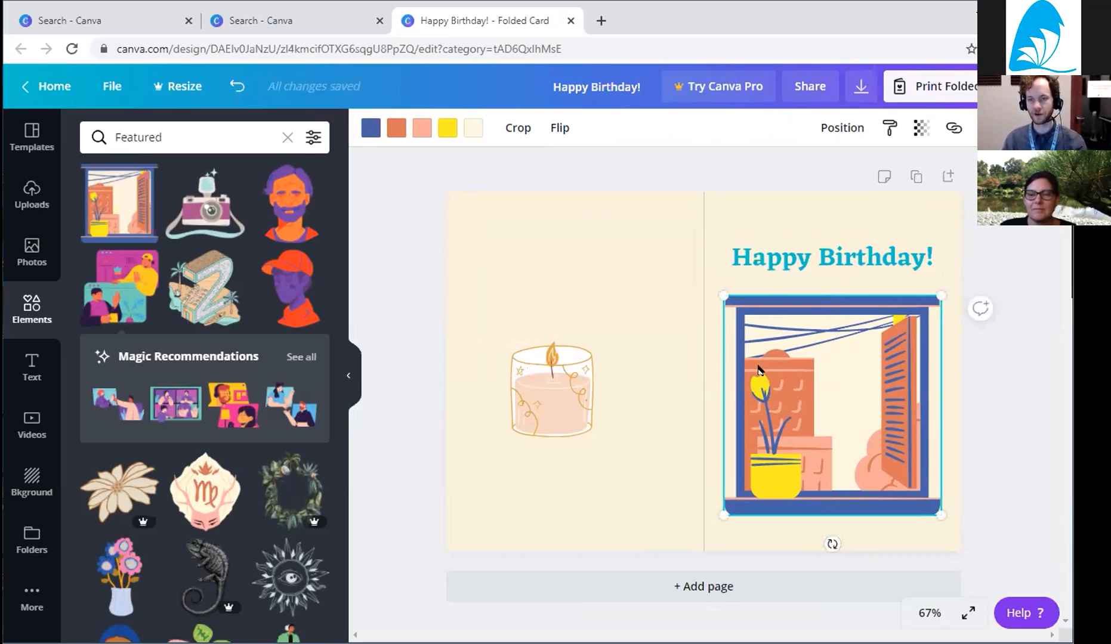
Try the window's page alignments Center, Middle, Bottom and Right, and return it to its place below the heading.
left_click(827, 132)
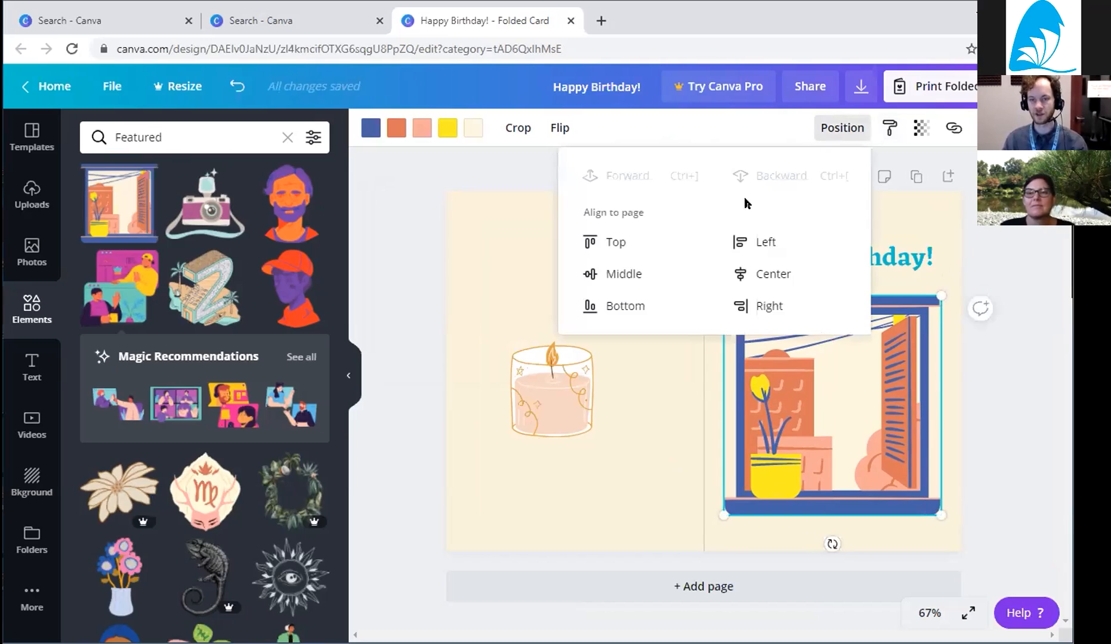
left_click(736, 274)
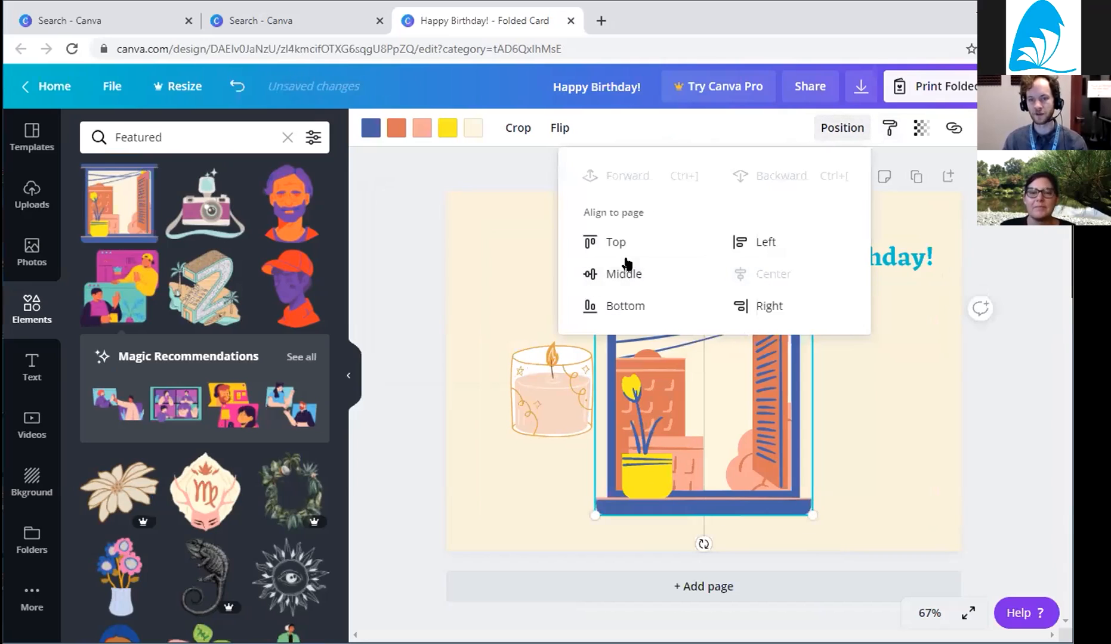
left_click(616, 276)
left_click(616, 305)
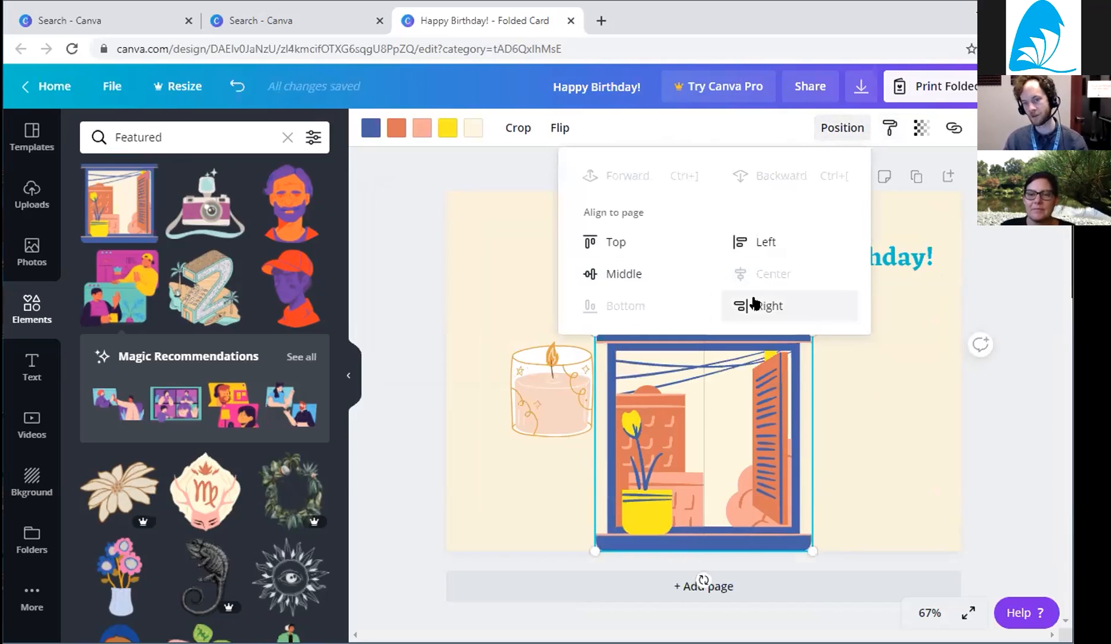
left_click(754, 304)
left_click(861, 363)
mouse_move(817, 383)
left_mouse_down()
mouse_move(801, 367)
mouse_move(811, 366)
left_mouse_up()
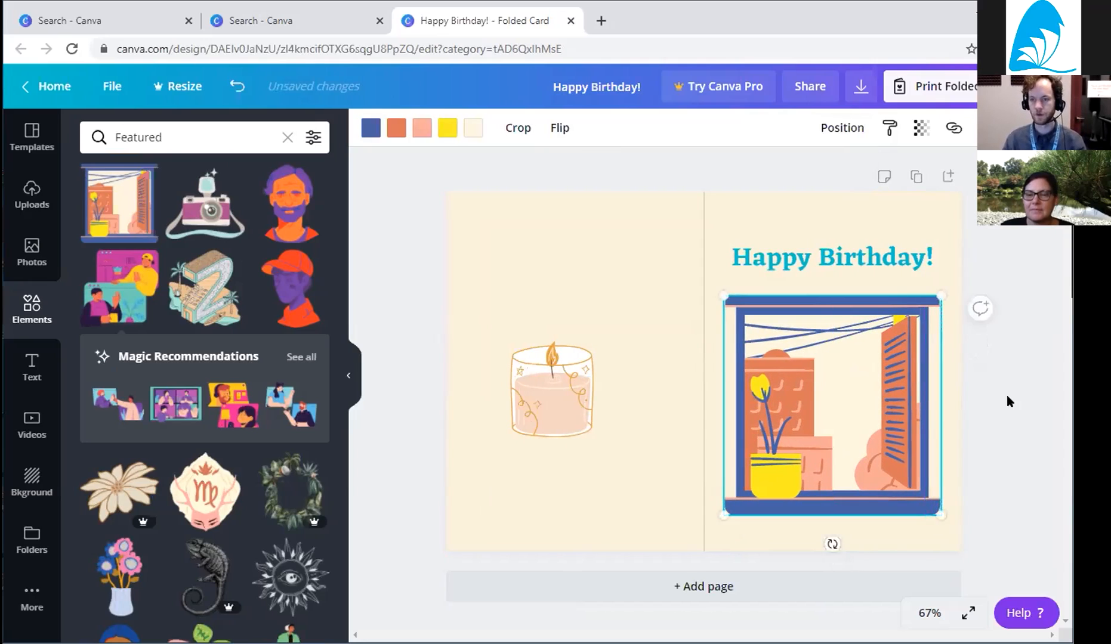
Nudge the candle slightly down, and move the heading and window slightly up on the card's right half.
left_click(945, 395)
left_click_drag(565, 382, 566, 392)
left_click_drag(994, 231, 831, 390)
left_click(1018, 332)
Shrink the candle illustration further and place it slightly below the middle of the card's left half.
left_click(561, 400)
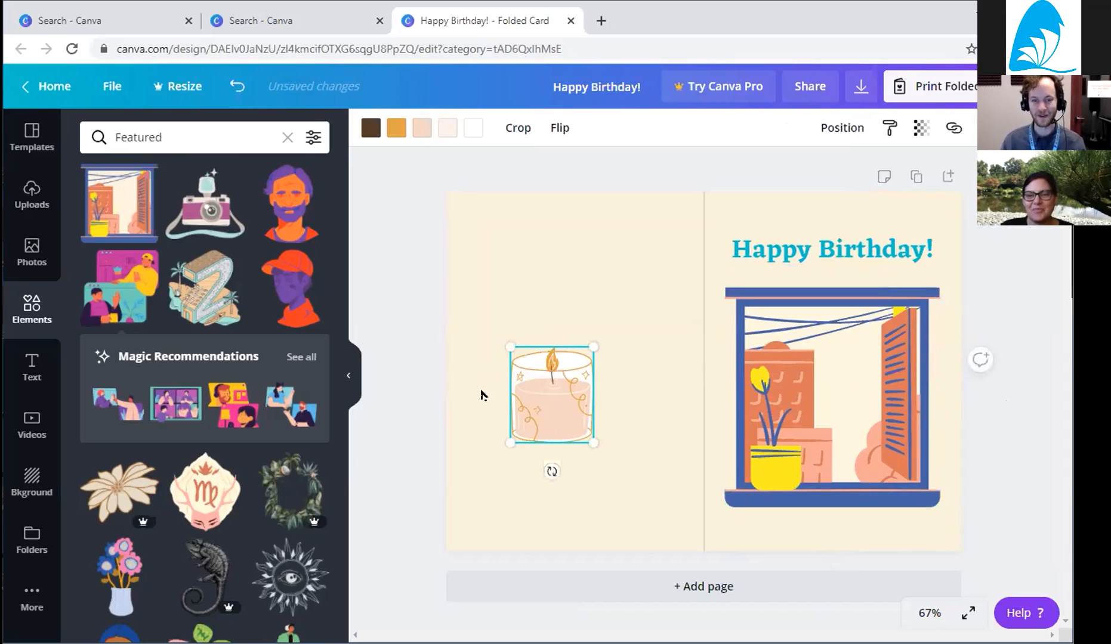
left_click_drag(509, 446, 559, 422)
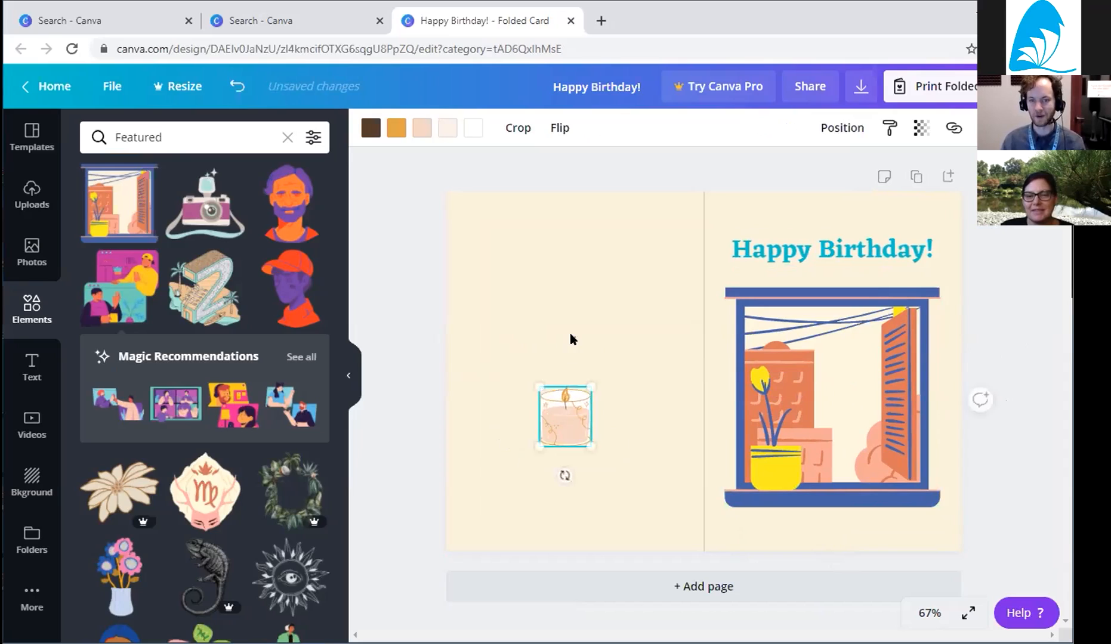
left_click(542, 376)
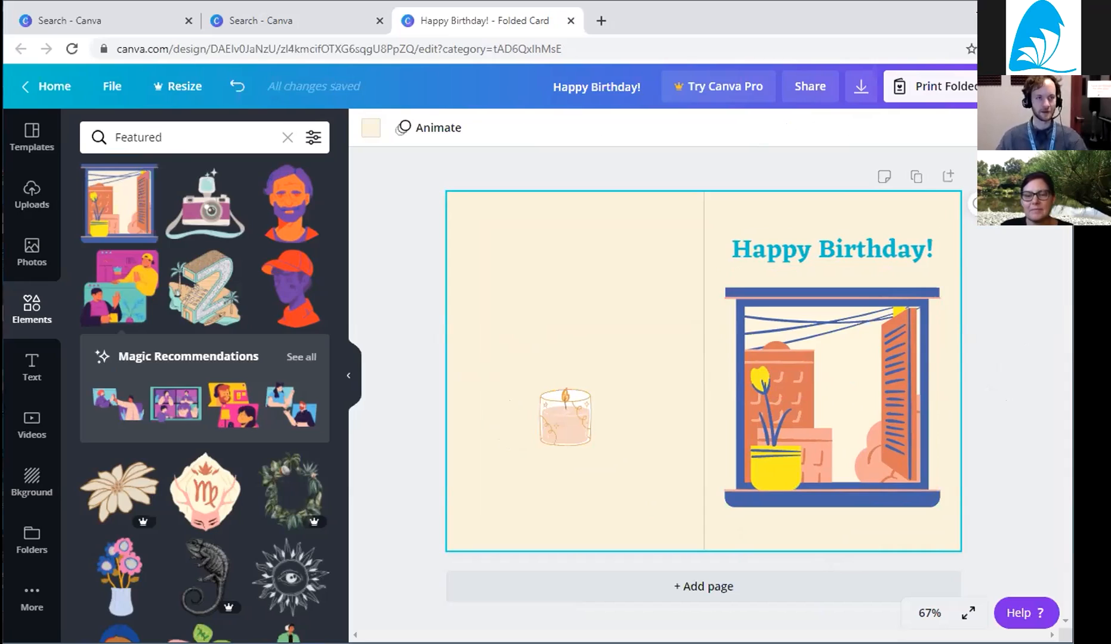
Save the birthday card design.
left_click(112, 86)
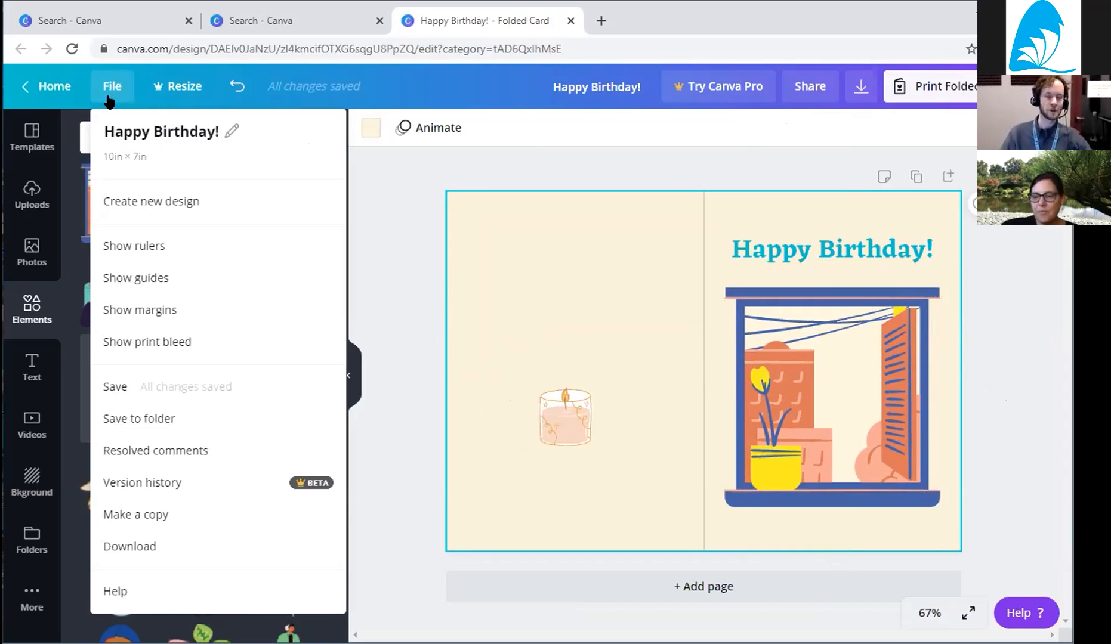
left_click(109, 88)
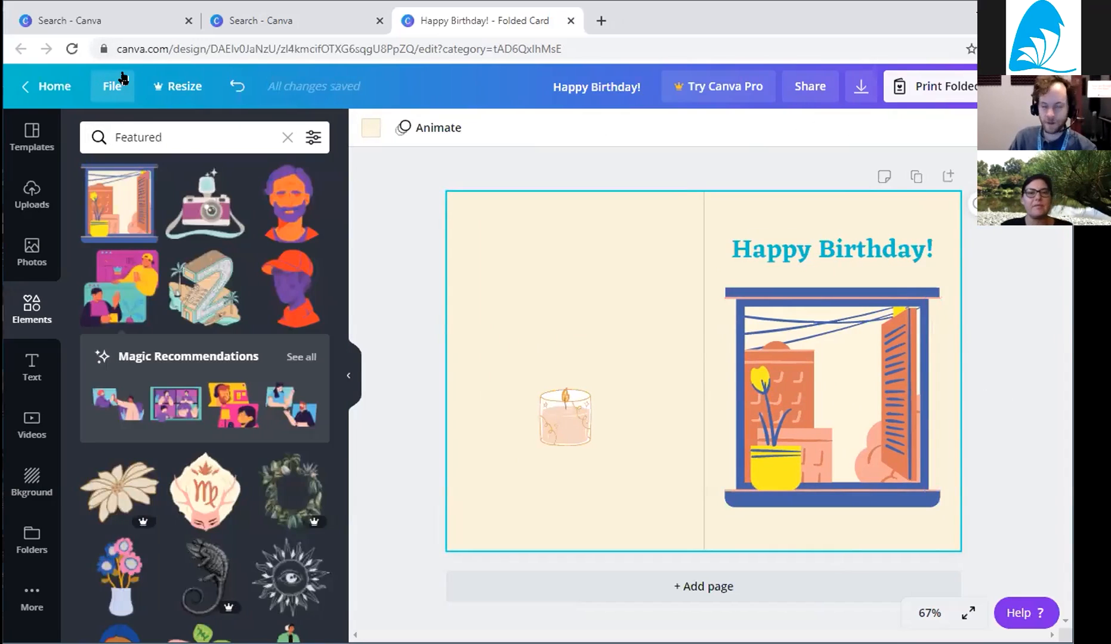
left_click(122, 76)
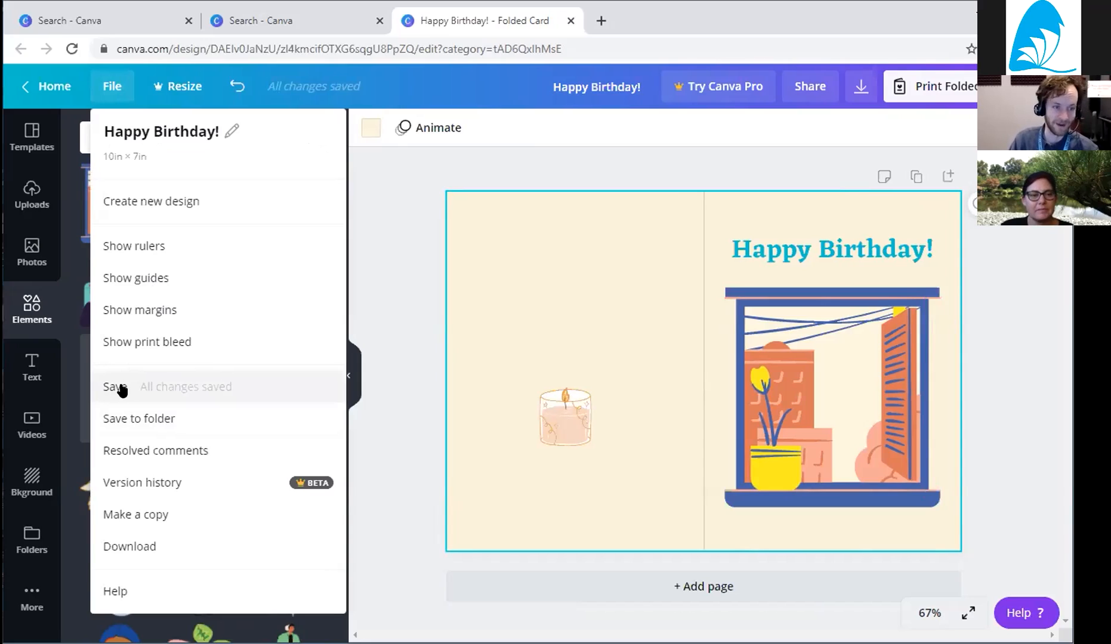
left_click(167, 382)
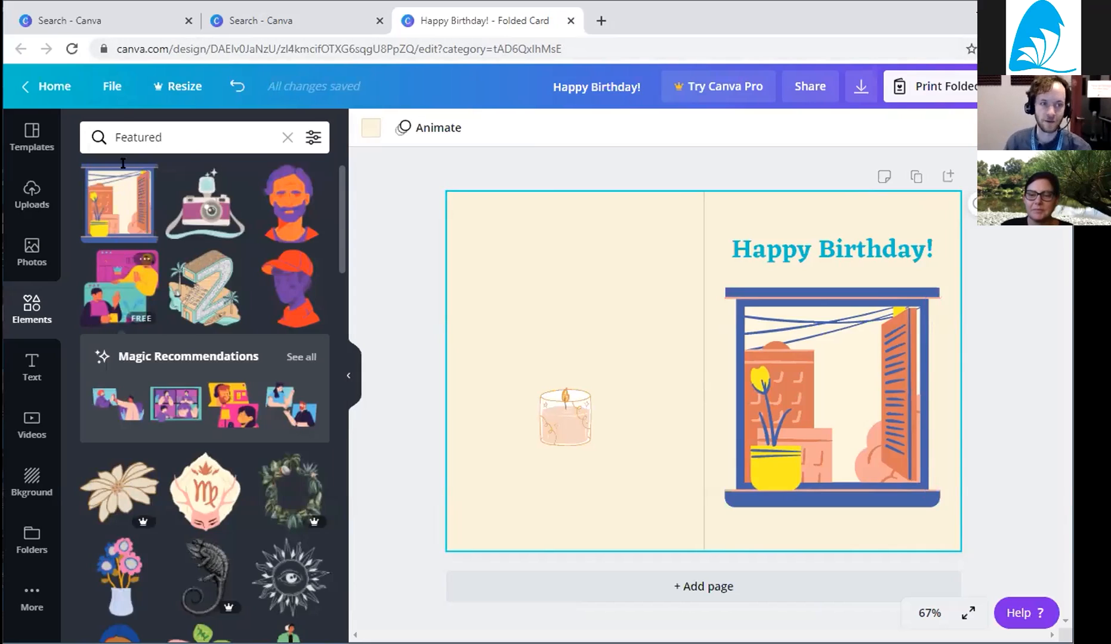
Look through the card's file commands, download settings and publishing options, and close them without exporting.
left_click(111, 88)
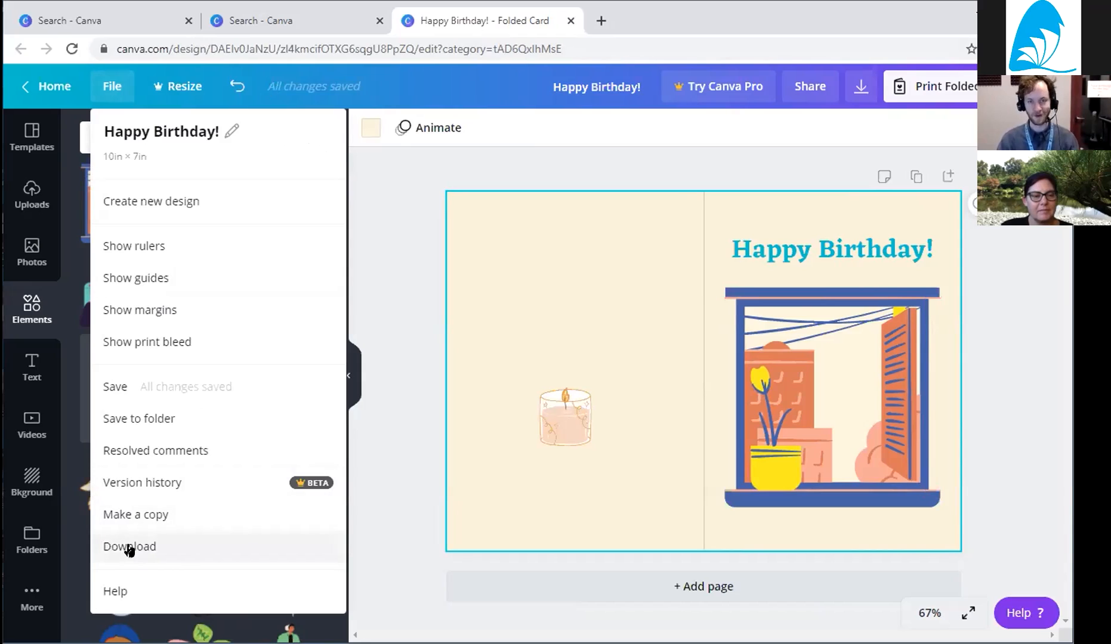
left_click(859, 89)
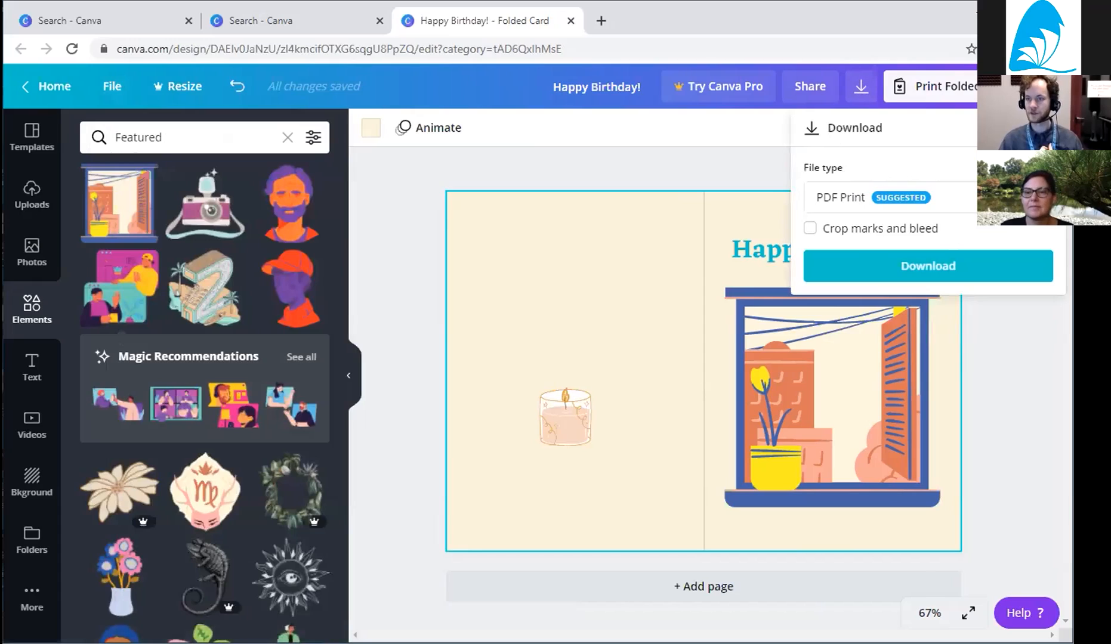
key("Escape")
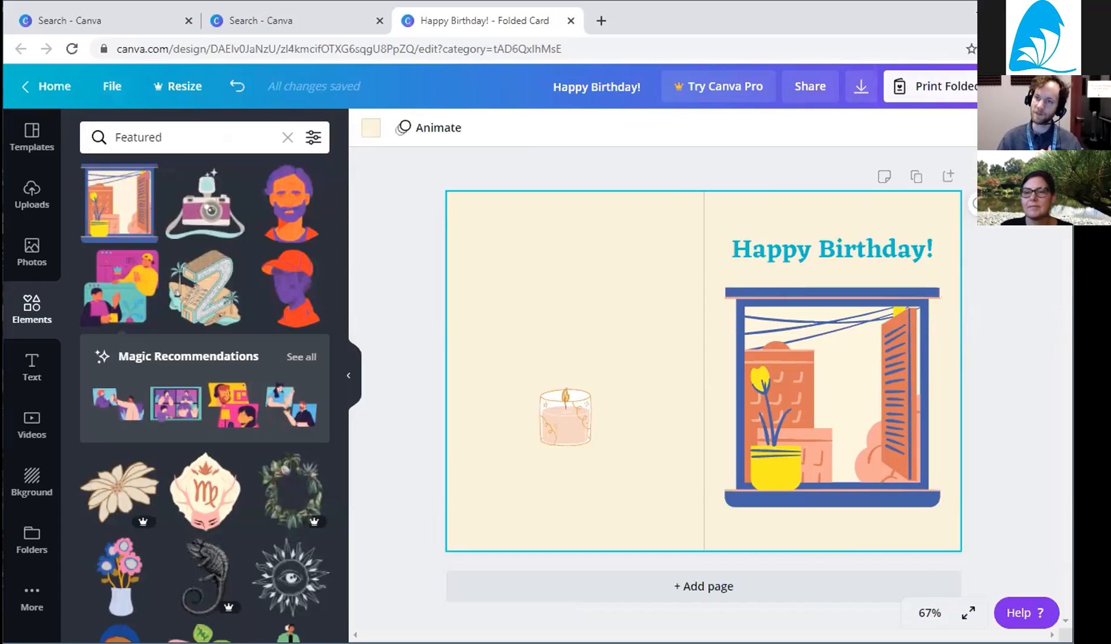
left_click(1048, 87)
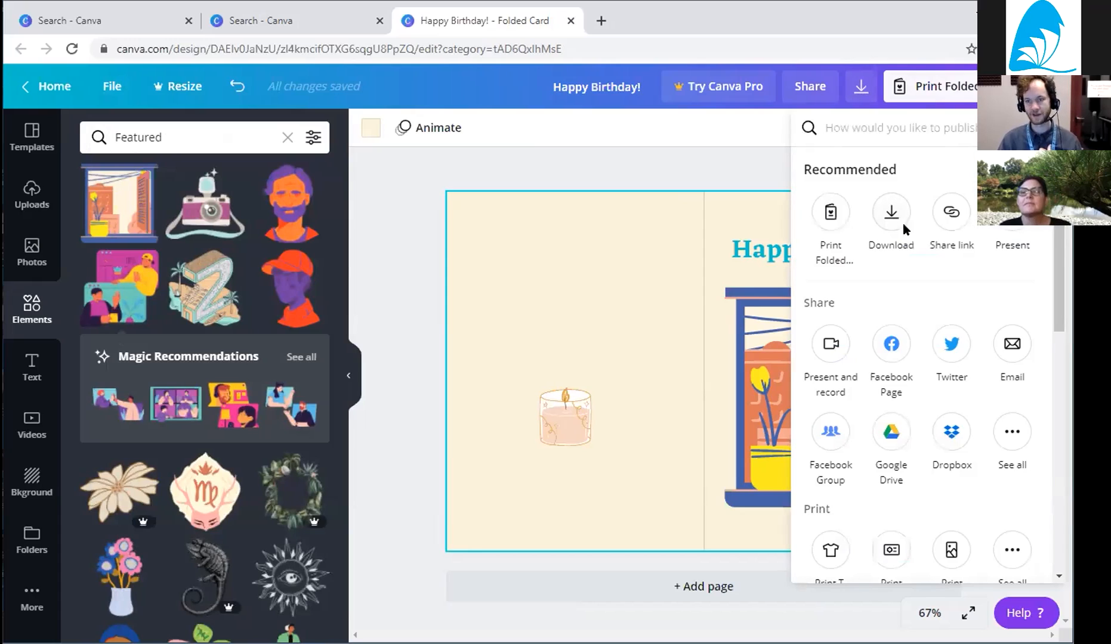
scroll(917, 464, "down", 6)
scroll(858, 442, "up", 6)
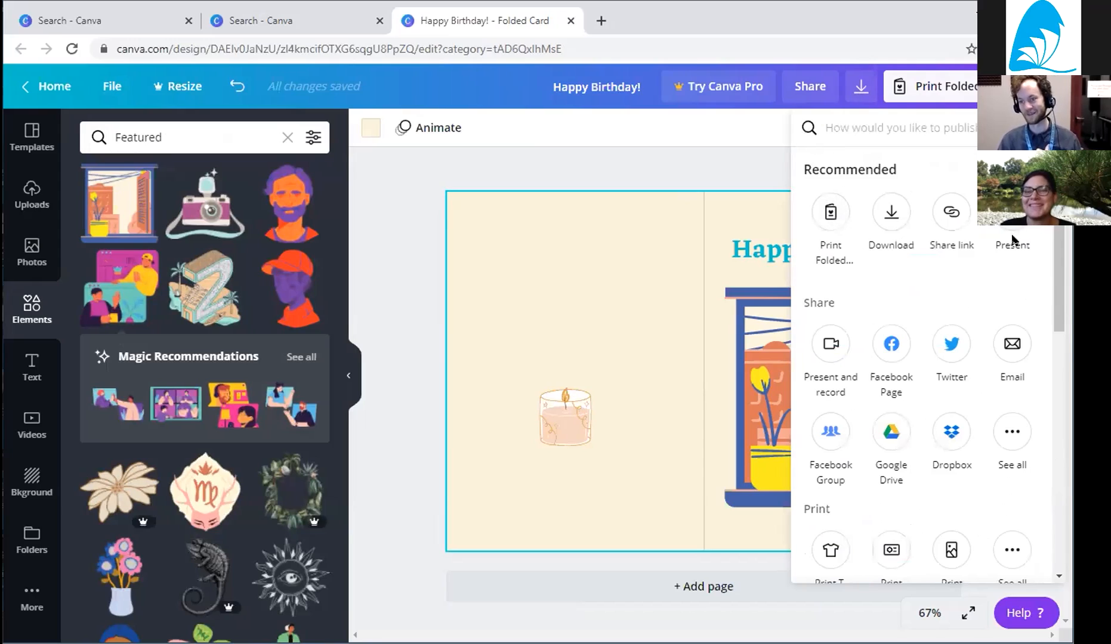
left_click(891, 215)
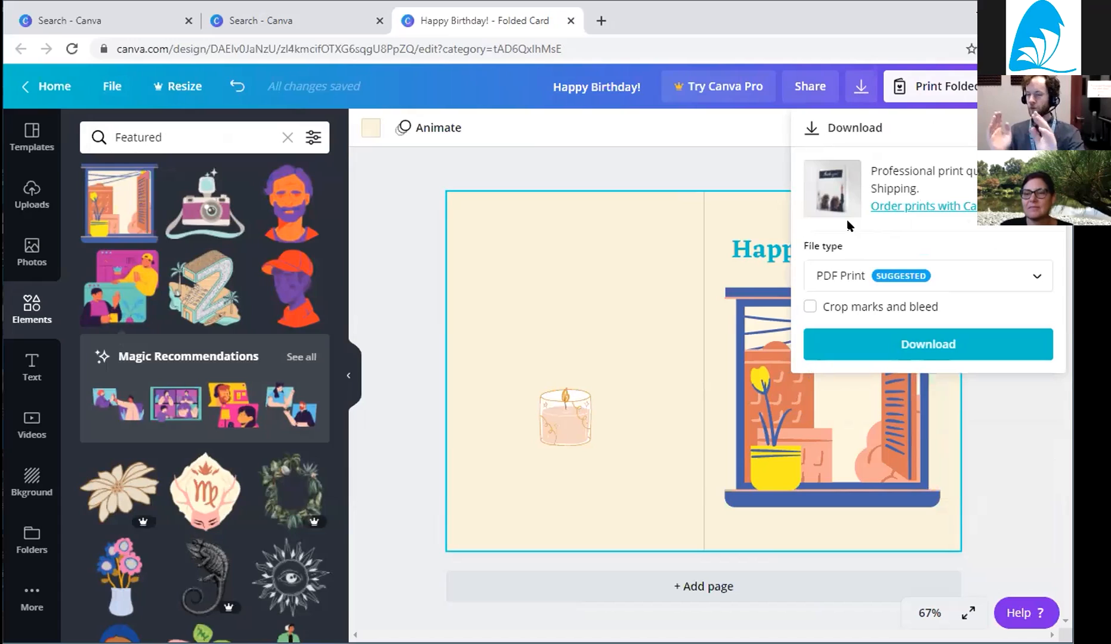
left_click(737, 172)
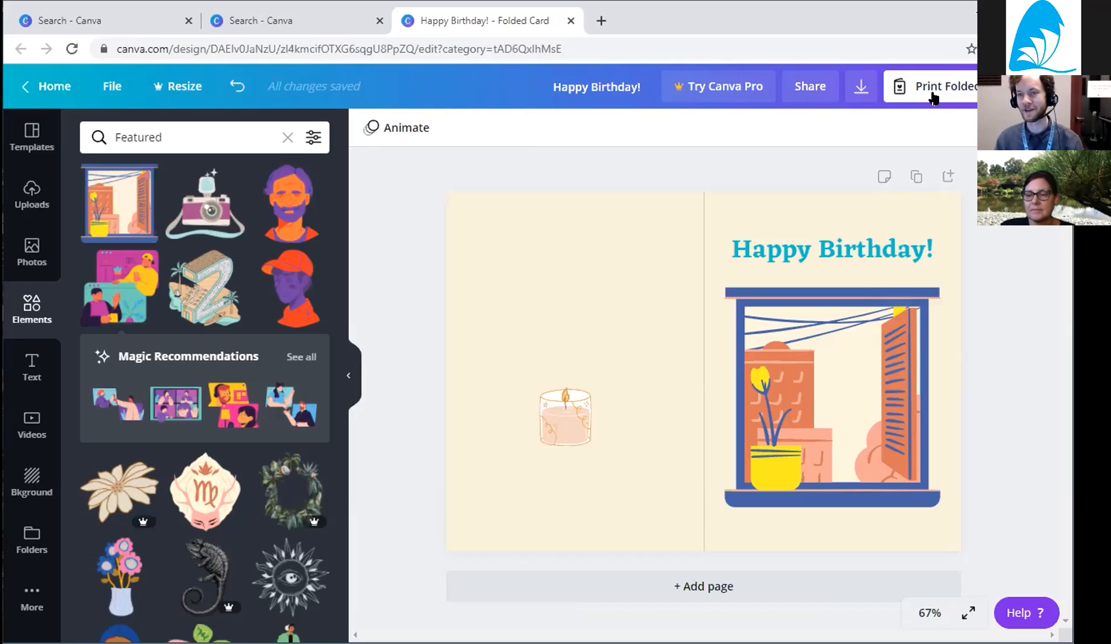
Examine the folded card print order options, including sides, paper, finish, copies and envelopes, and leave without ordering.
left_click(933, 95)
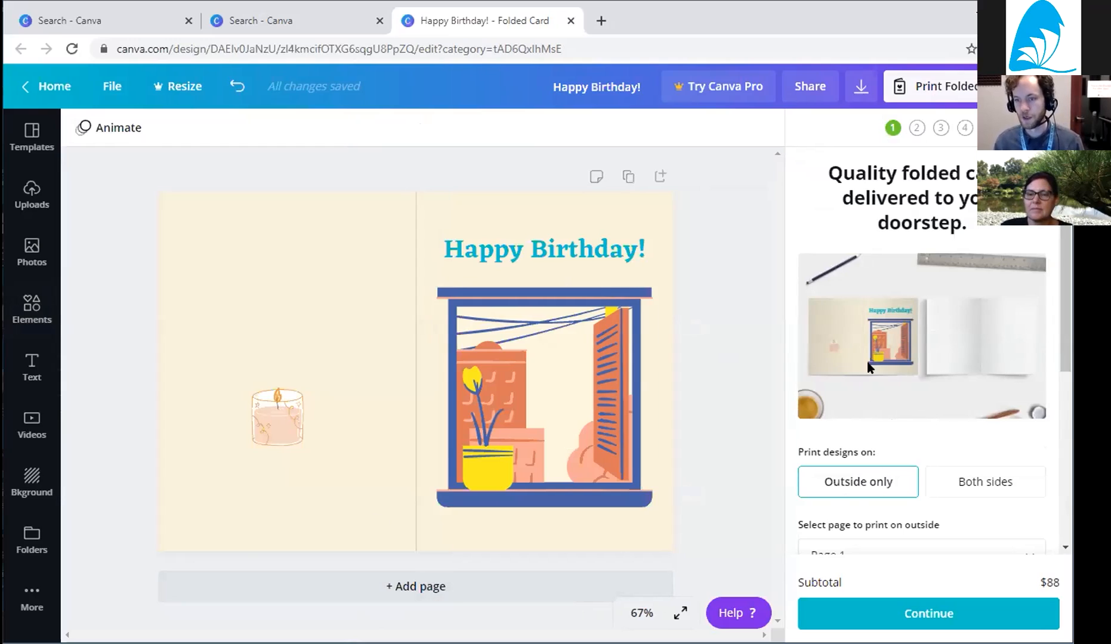
scroll(919, 345, "down", 3)
scroll(912, 289, "down", 1)
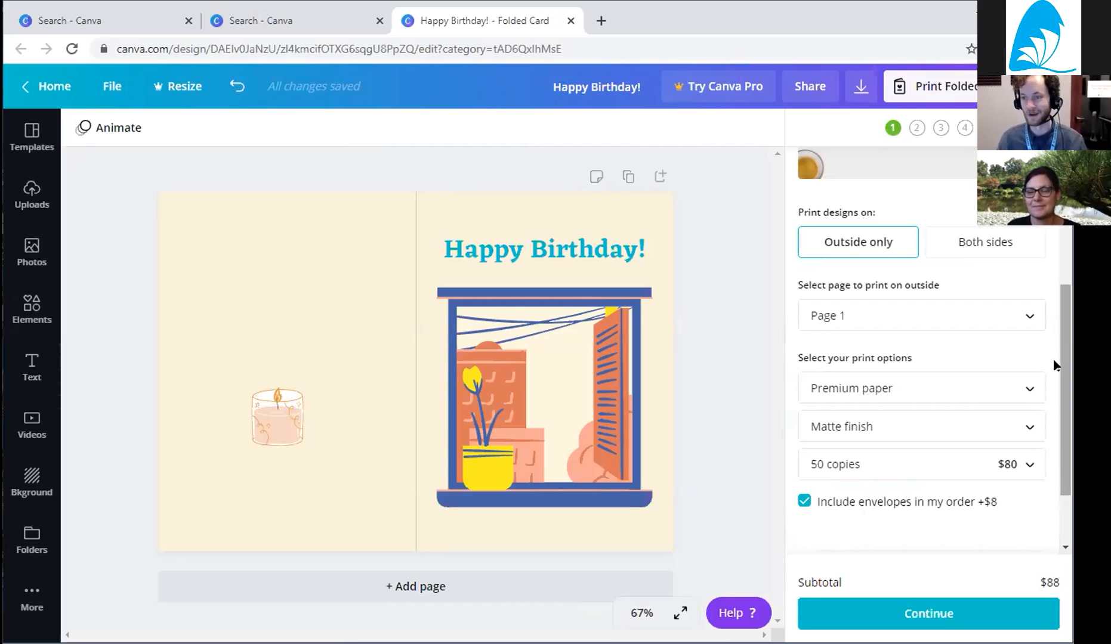
left_click_drag(1059, 366, 1058, 356)
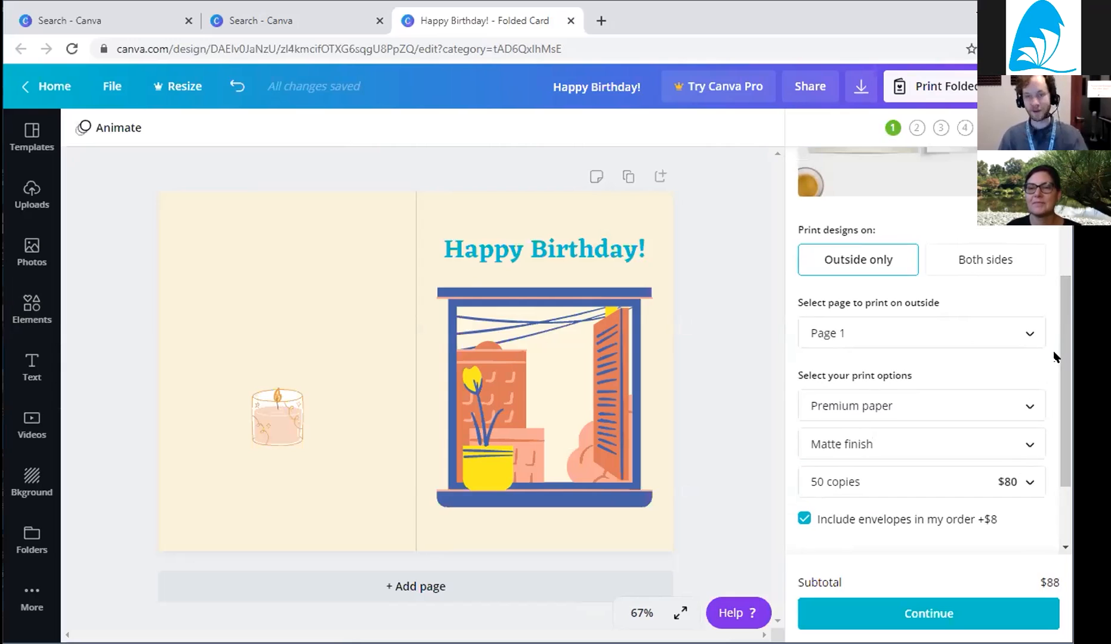
scroll(1064, 414, "down", 2)
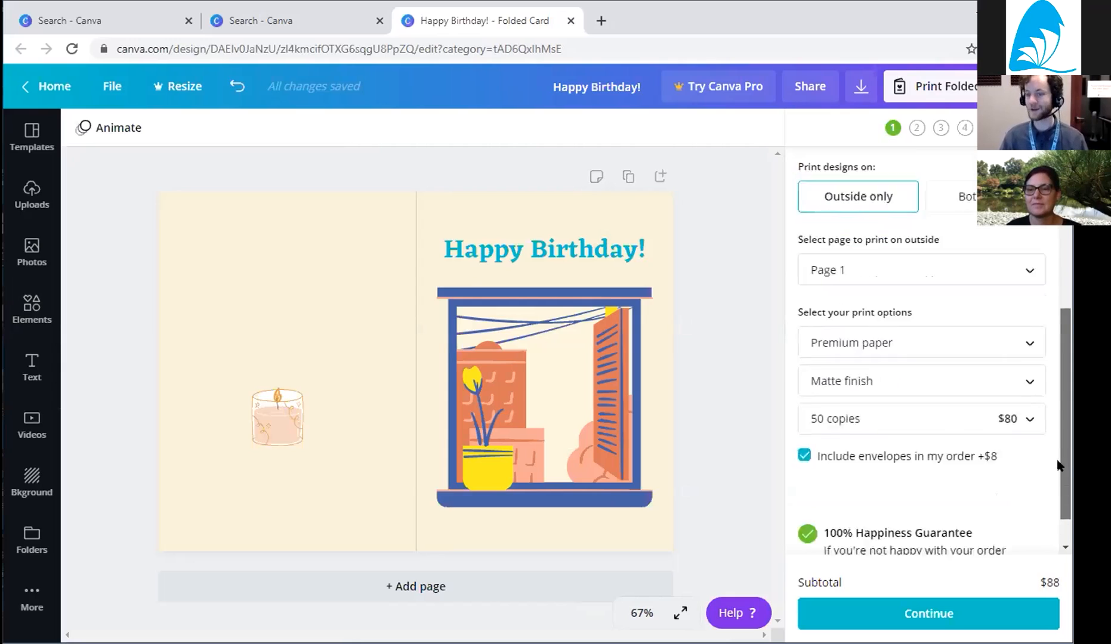
scroll(1044, 529, "up", 6)
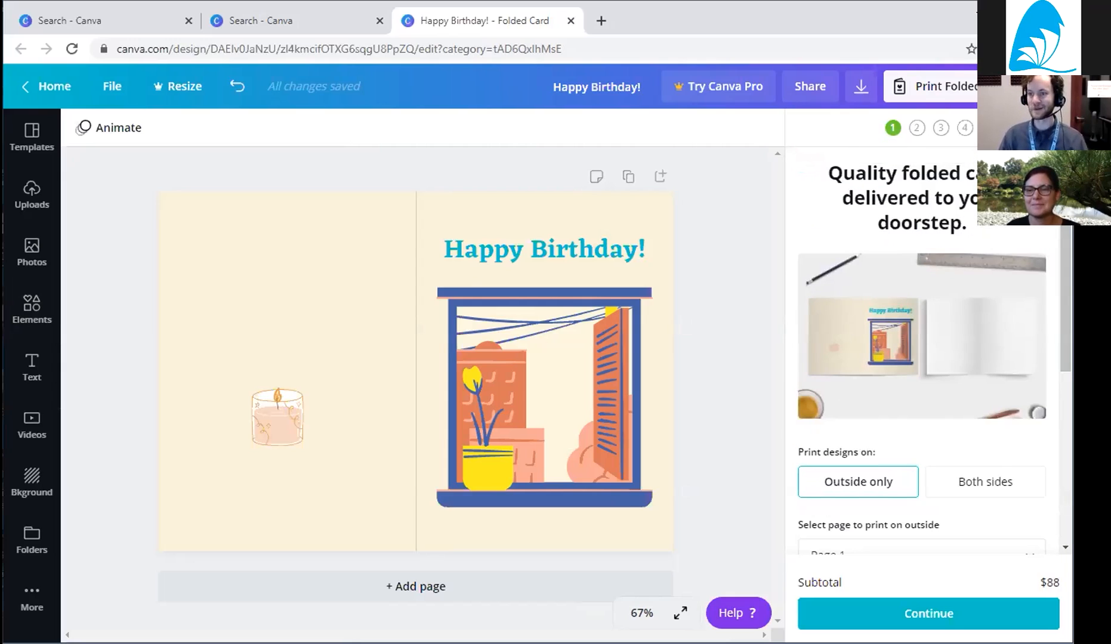
left_click(1054, 128)
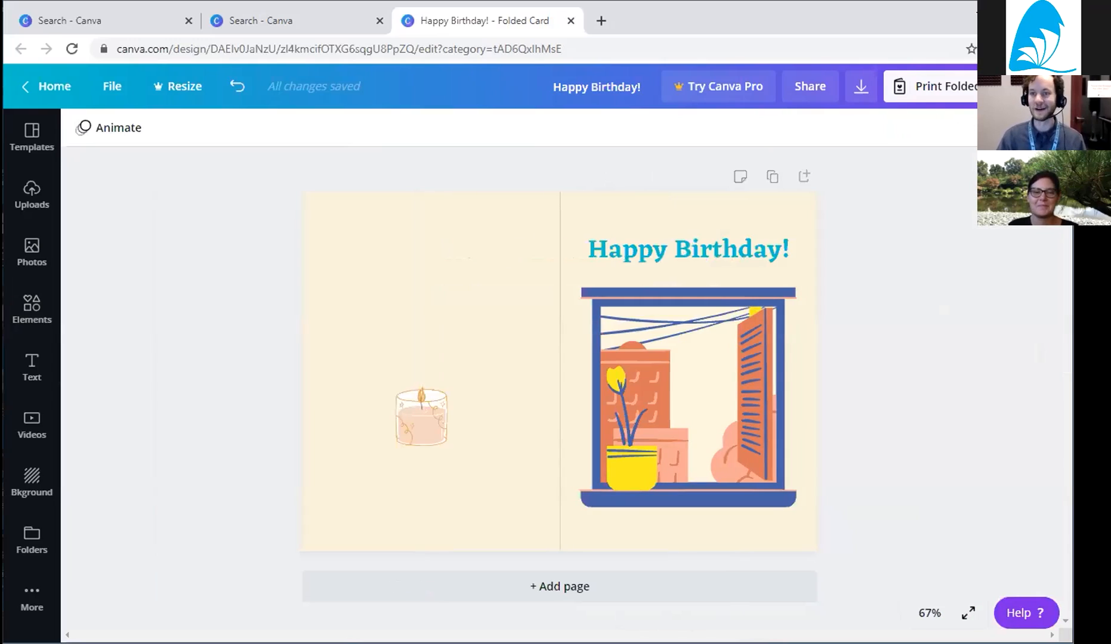
Review the available download file types for the card and choose PDF Print.
left_click(1045, 87)
left_click(887, 217)
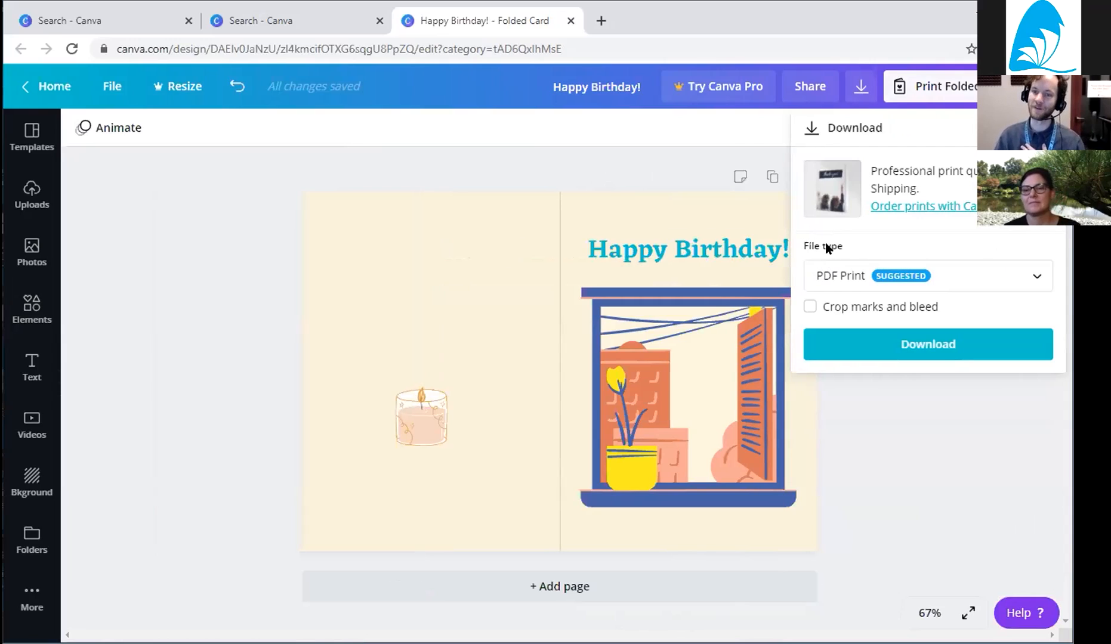
left_click(962, 282)
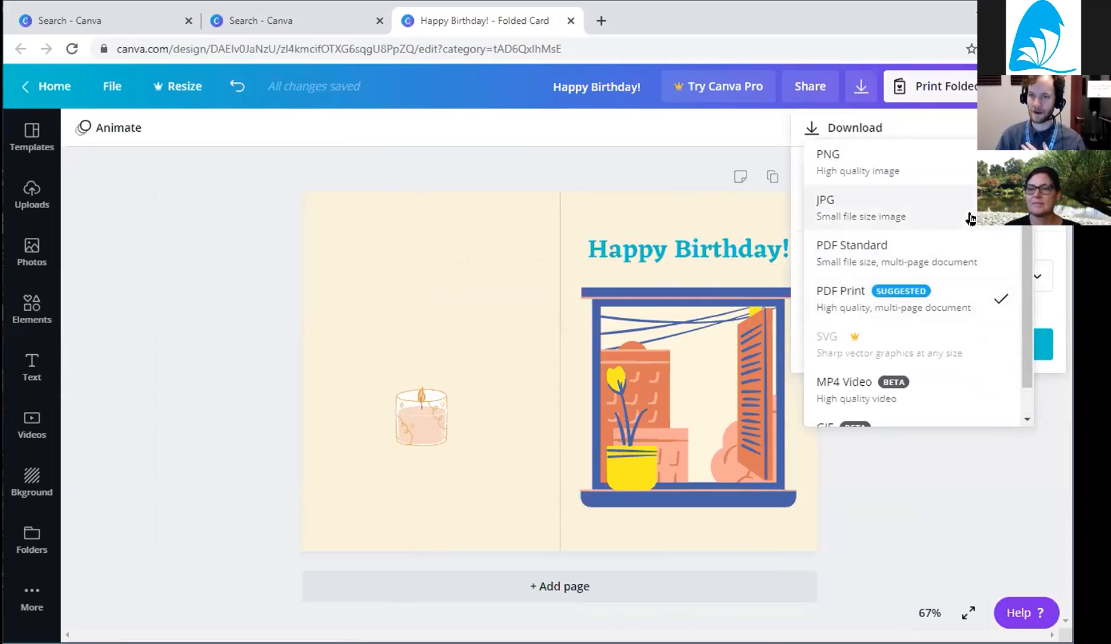
scroll(930, 334, "down", 1)
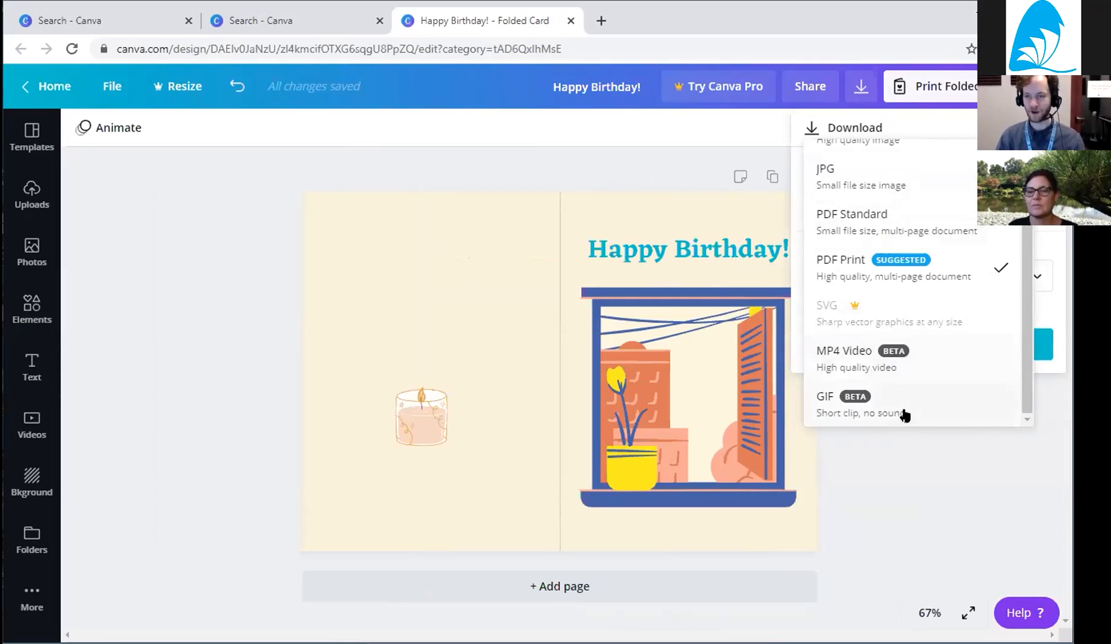
left_click_drag(1026, 337, 1027, 311)
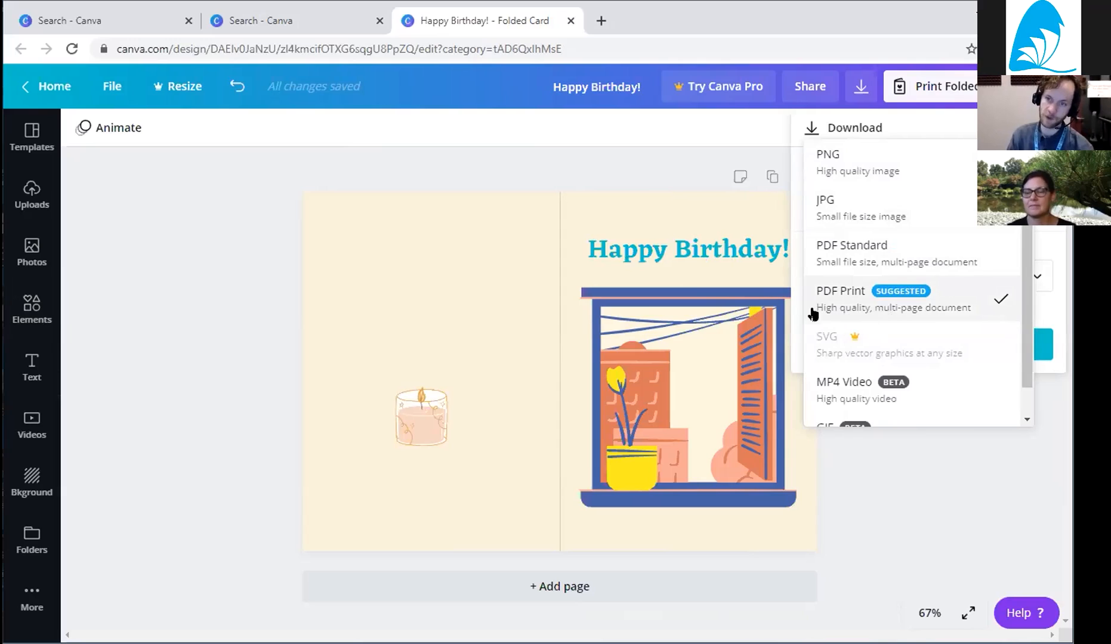
left_click(897, 295)
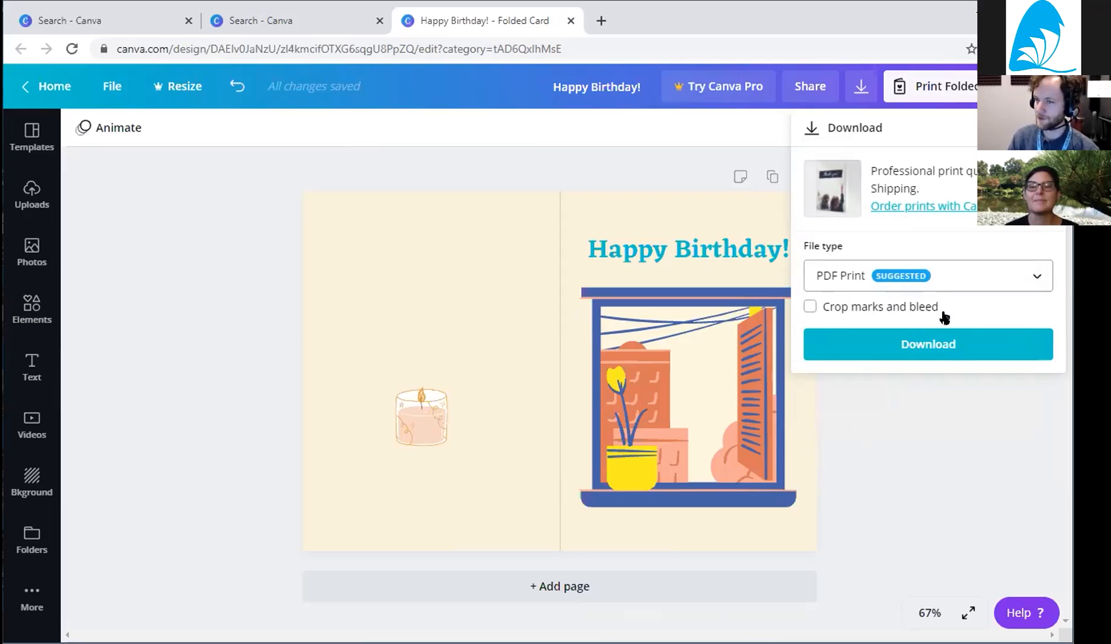
Include crop marks and bleed, download the birthday card, and dismiss the professional prints offer.
left_click(810, 307)
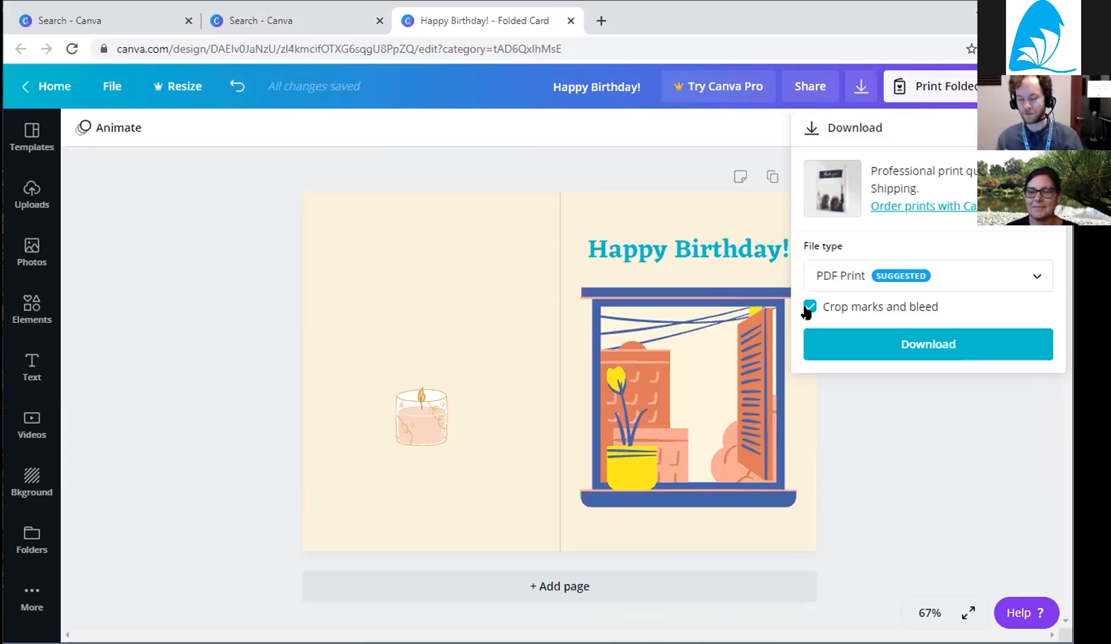
left_click(876, 348)
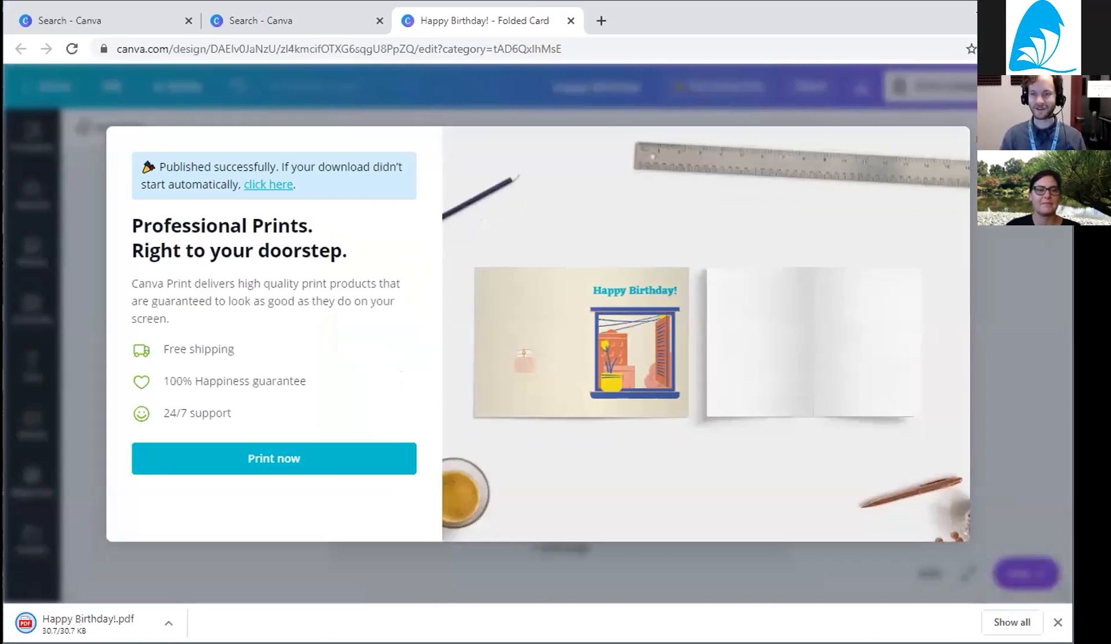
key("Escape")
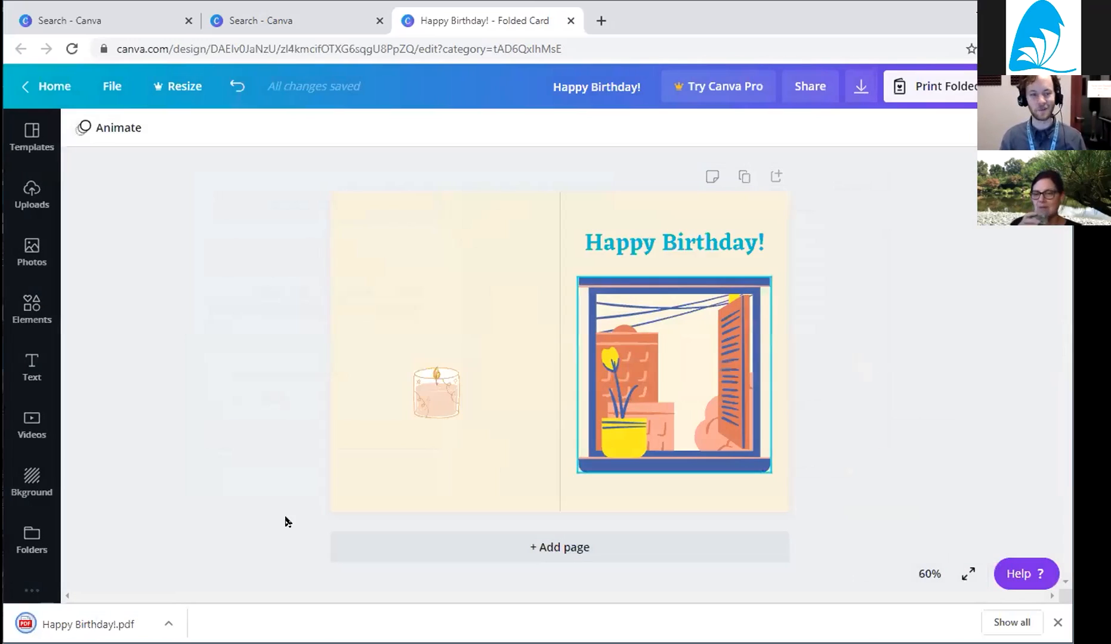
Open the downloaded Happy Birthday!.pdf, inspect the page edges and crop marks, and return to the card design.
left_click(91, 624)
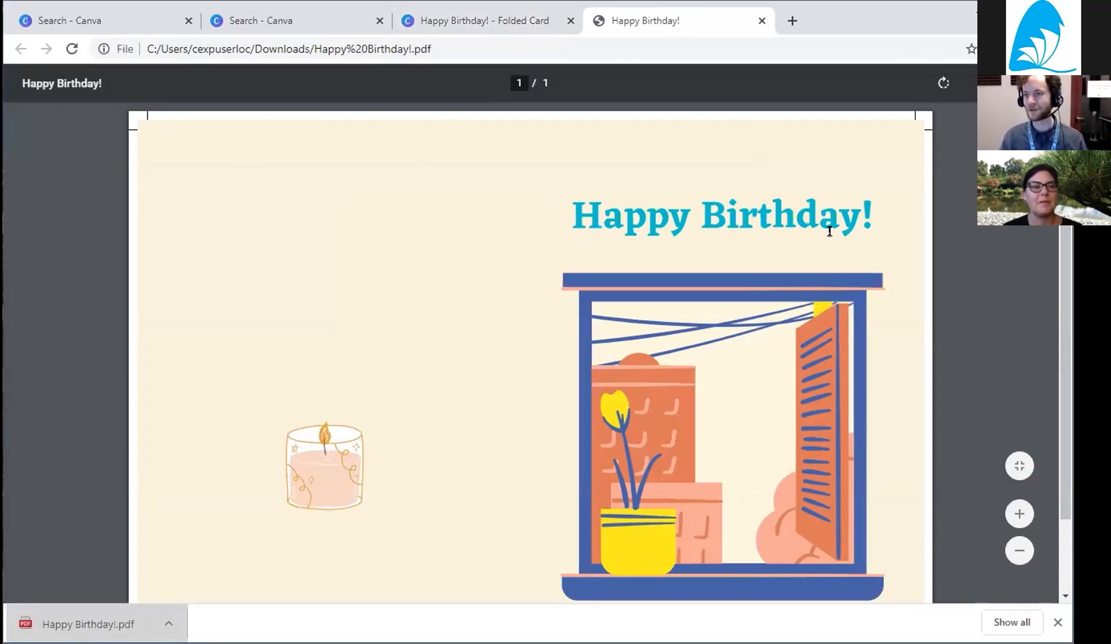
scroll(890, 302, "down", 3)
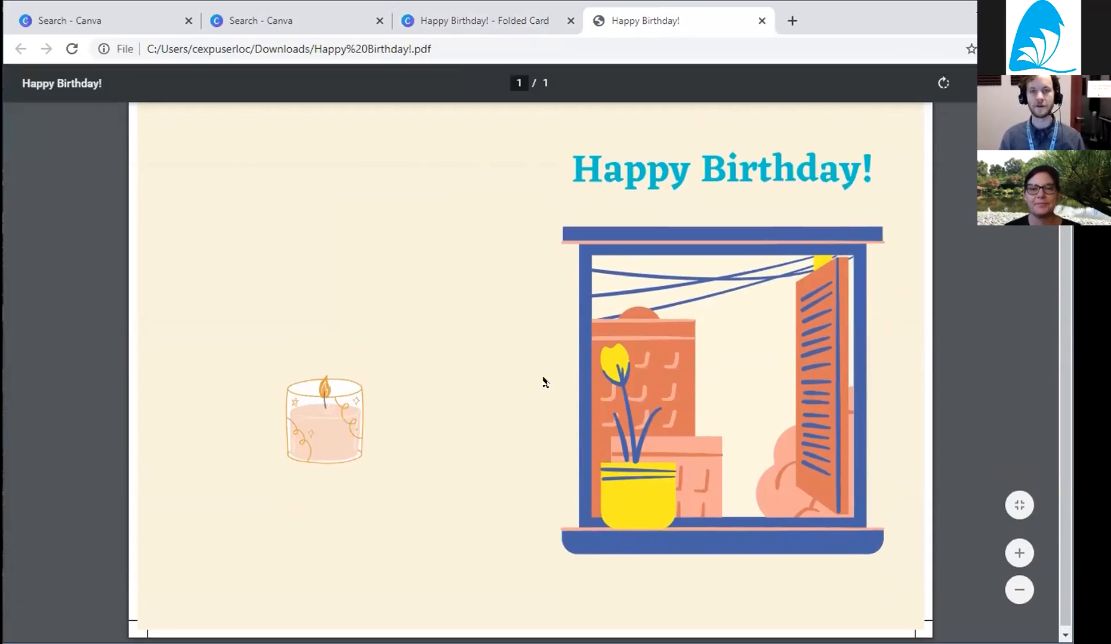
scroll(537, 381, "up", 1)
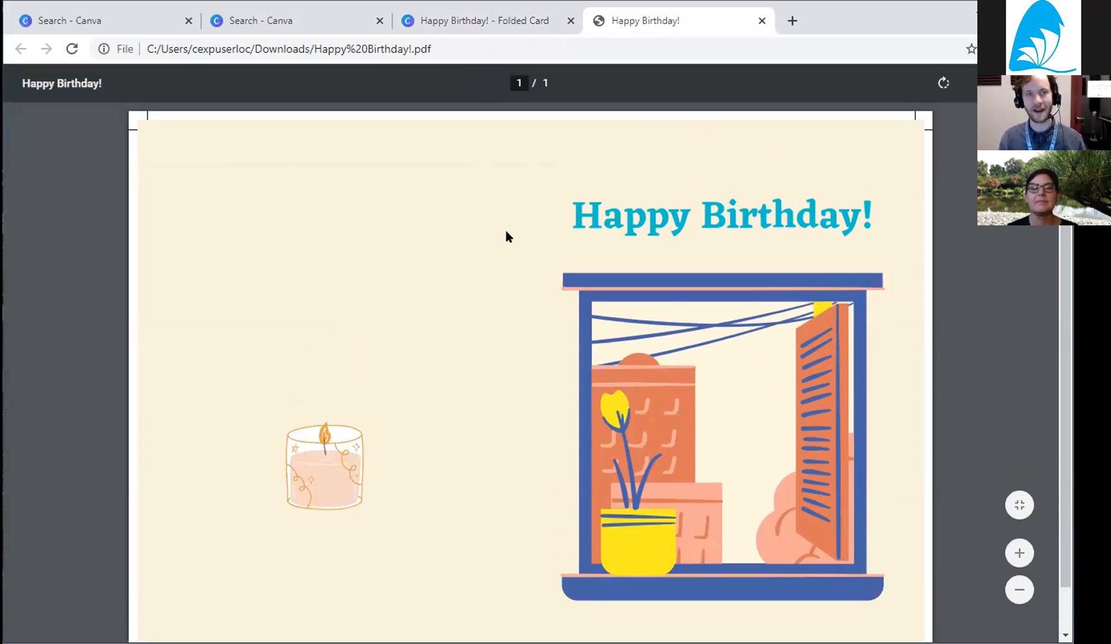
left_click(478, 17)
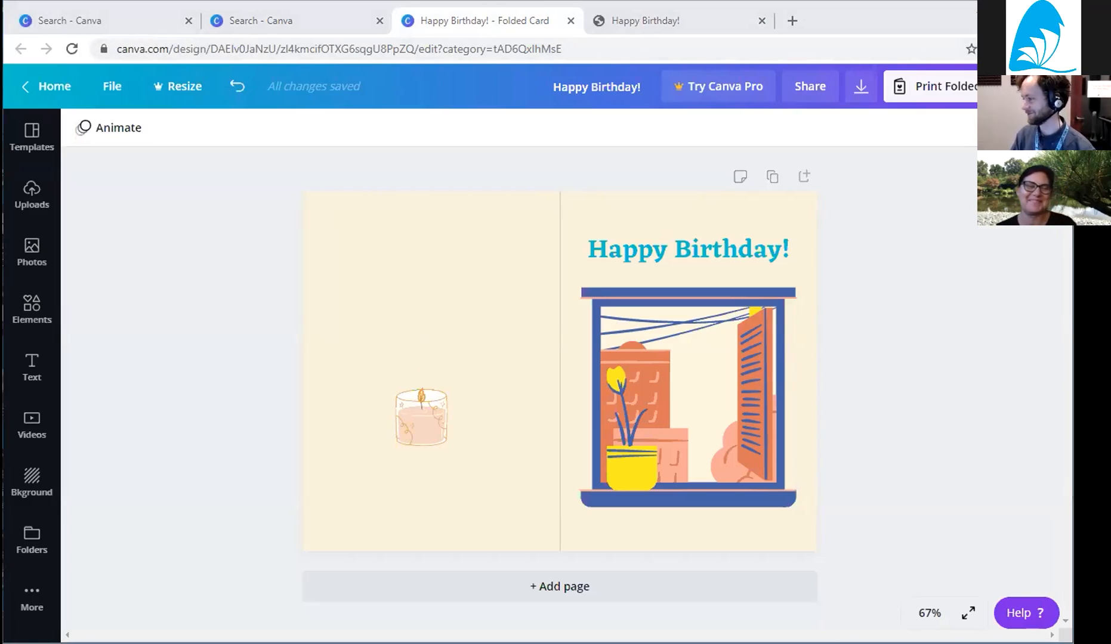
Switch to the slide presentation and advance it to the Summary slide on saving and printing.
key("alt+Tab")
left_click(1082, 322)
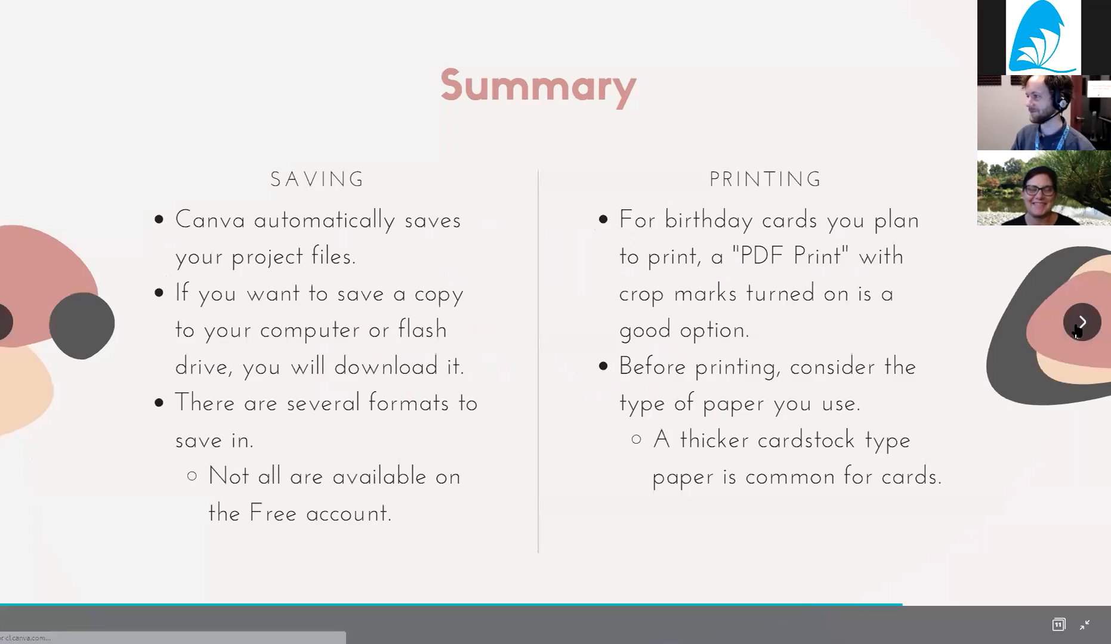